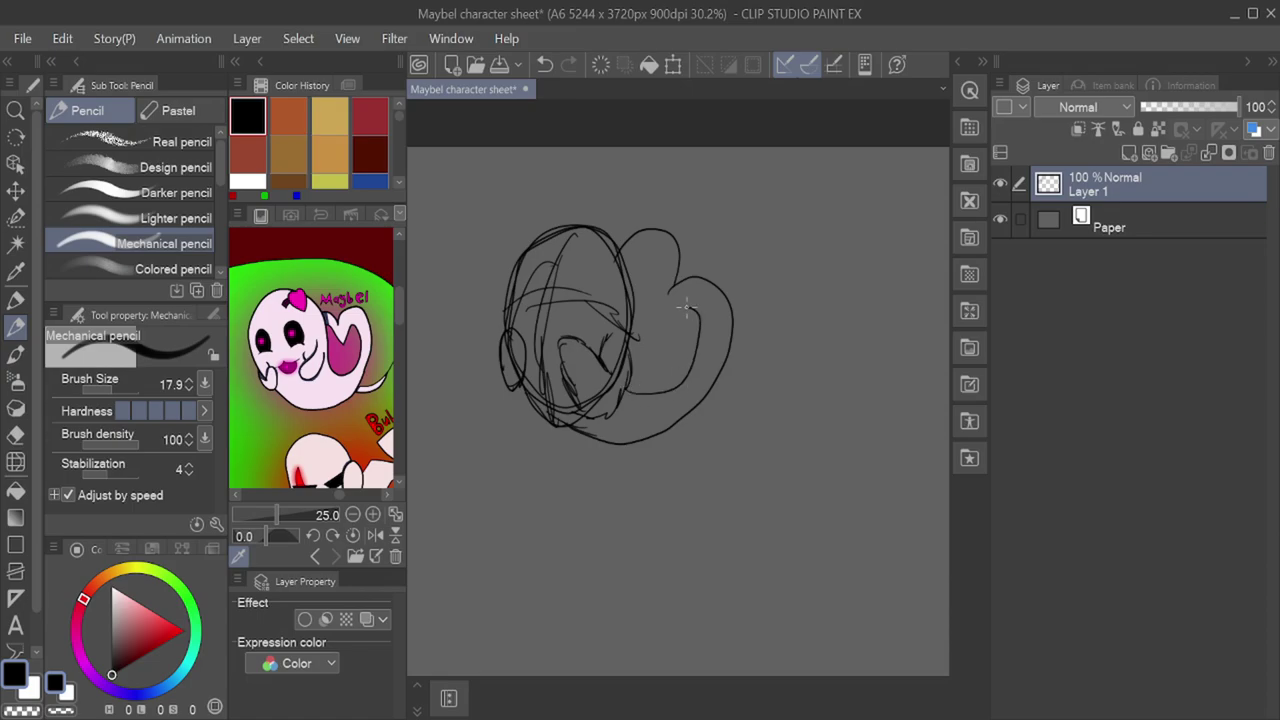
Step: Scale down the ghost sketch on Layer 1 and place it in the page's upper-left corner
click(673, 64)
drag(607, 392, 583, 390)
scroll(583, 390, down, 1)
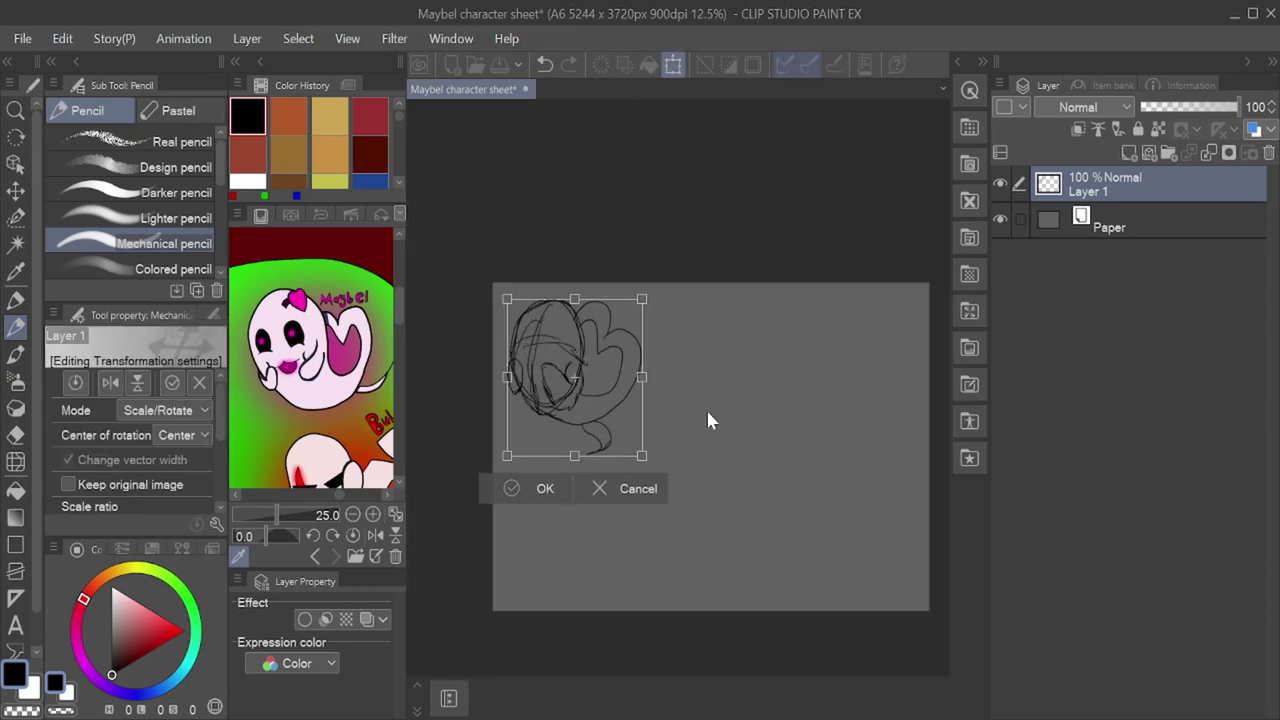
click(553, 486)
Step: Duplicate the ghost sketch onto its own layer, flip it horizontally and place it beside the original
key(ctrl+c)
key(ctrl+v)
click(673, 64)
click(110, 382)
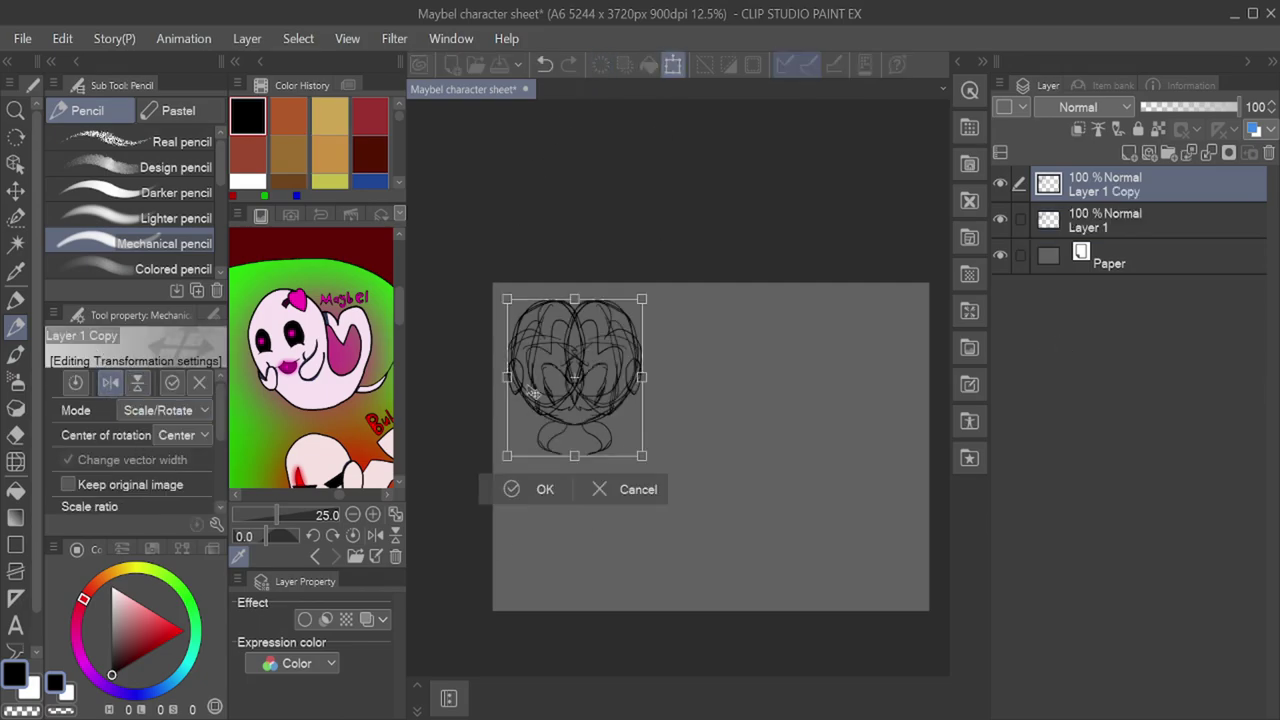
drag(618, 418, 756, 416)
click(686, 489)
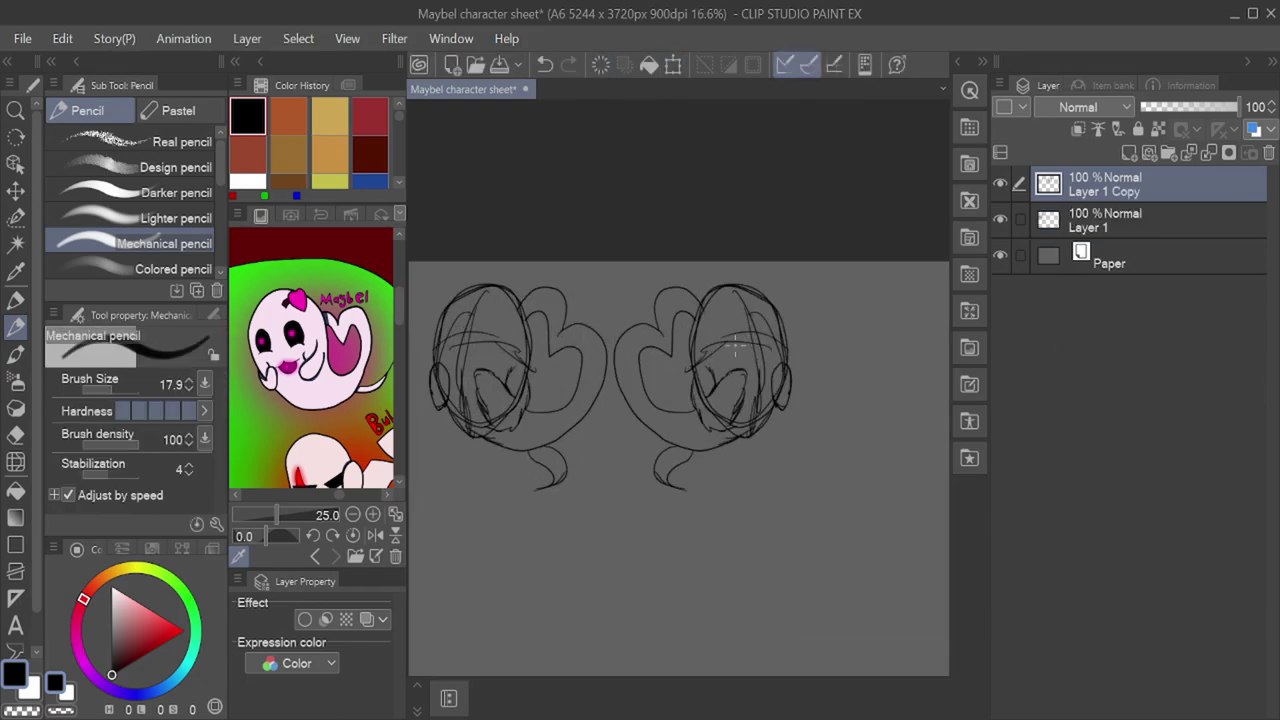
Step: Erase the hand and inner face details from the mirrored ghost sketch to turn it into a back view
drag(810, 383, 796, 466)
mouse_move(673, 415)
mouse_down()
mouse_move(738, 385)
mouse_move(716, 465)
mouse_move(679, 499)
mouse_up()
drag(626, 277, 612, 498)
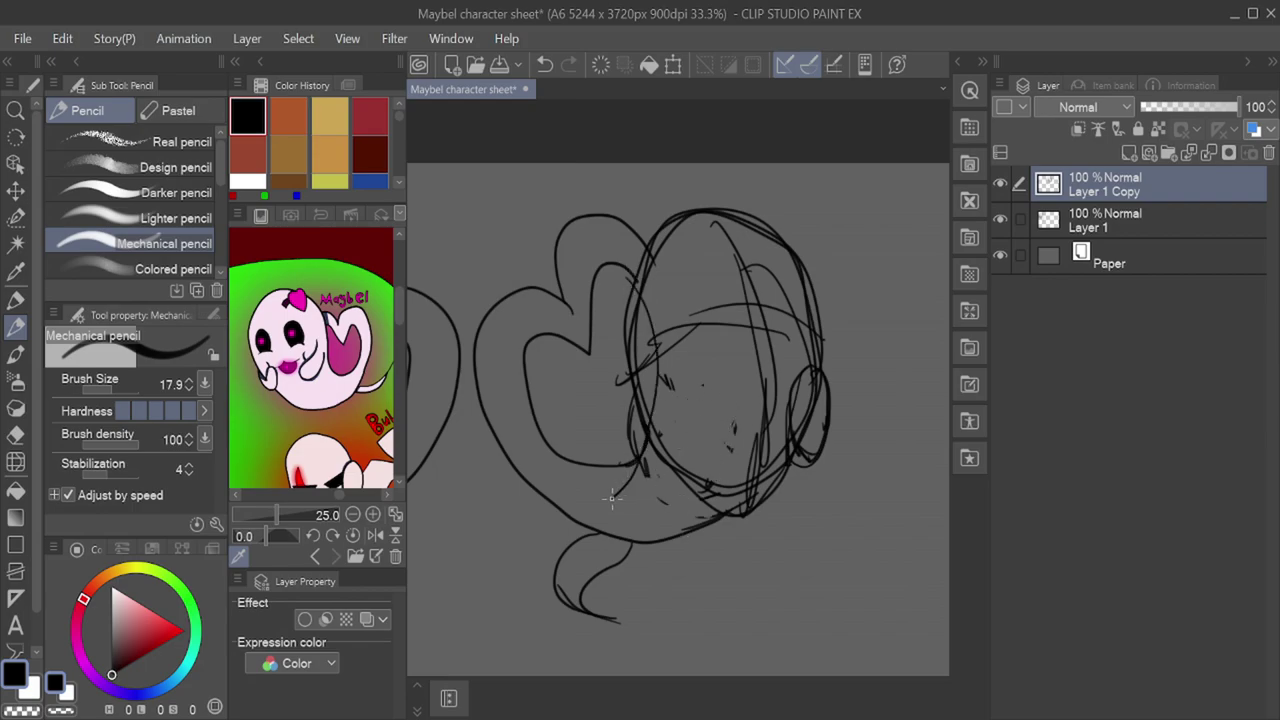
Step: Sketch the tail curving up over the mirrored ghost's back and erase the body and heart lines that overlap it
drag(660, 252, 661, 503)
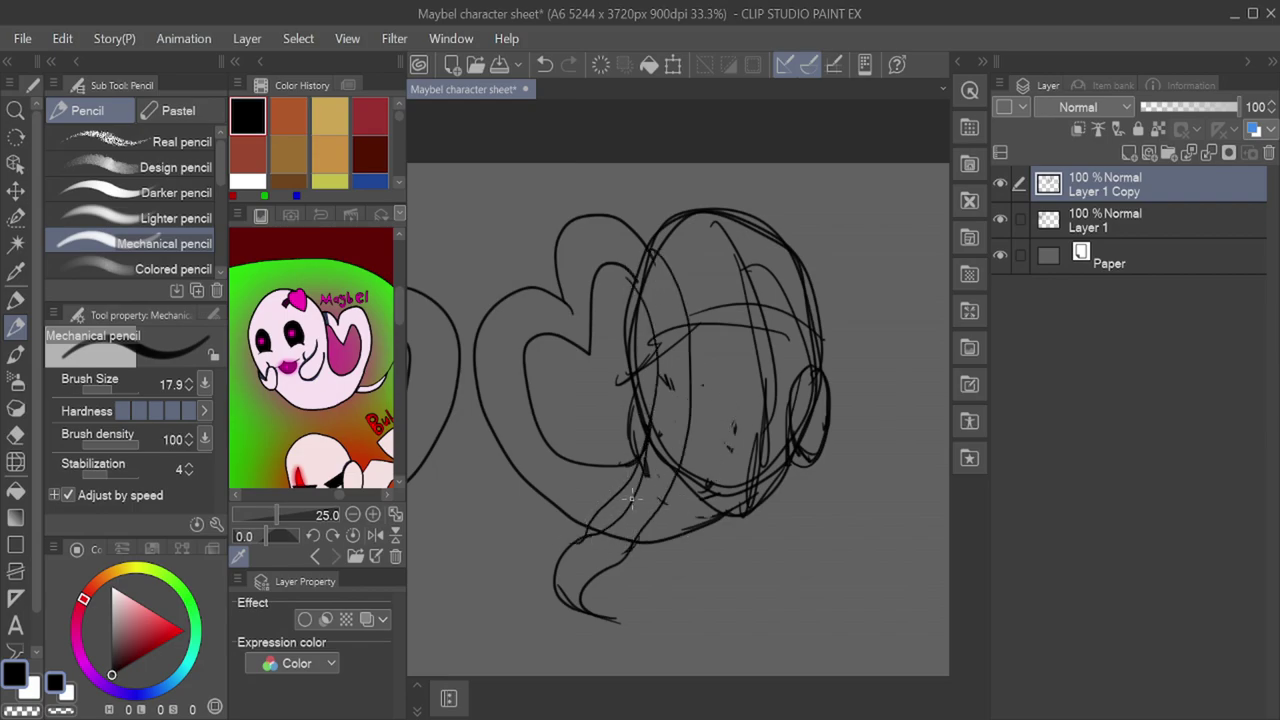
mouse_move(646, 265)
mouse_down()
mouse_move(660, 469)
mouse_move(603, 500)
mouse_up()
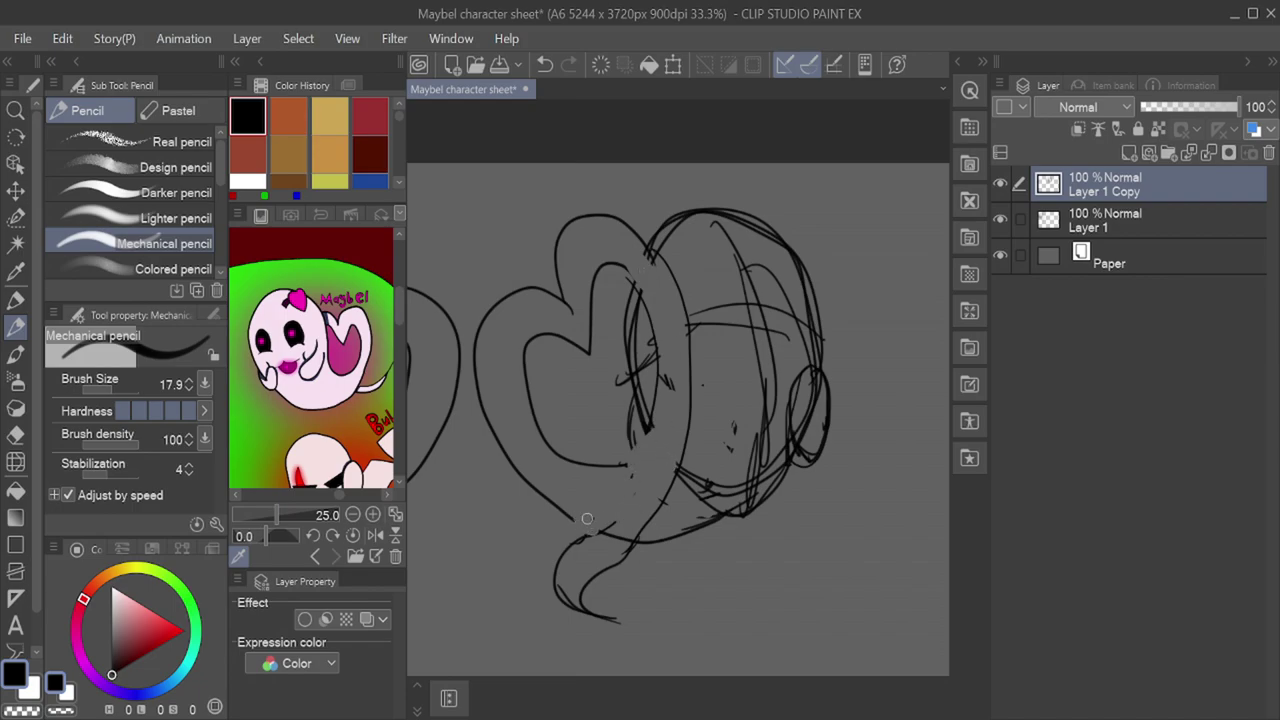
drag(663, 398, 634, 474)
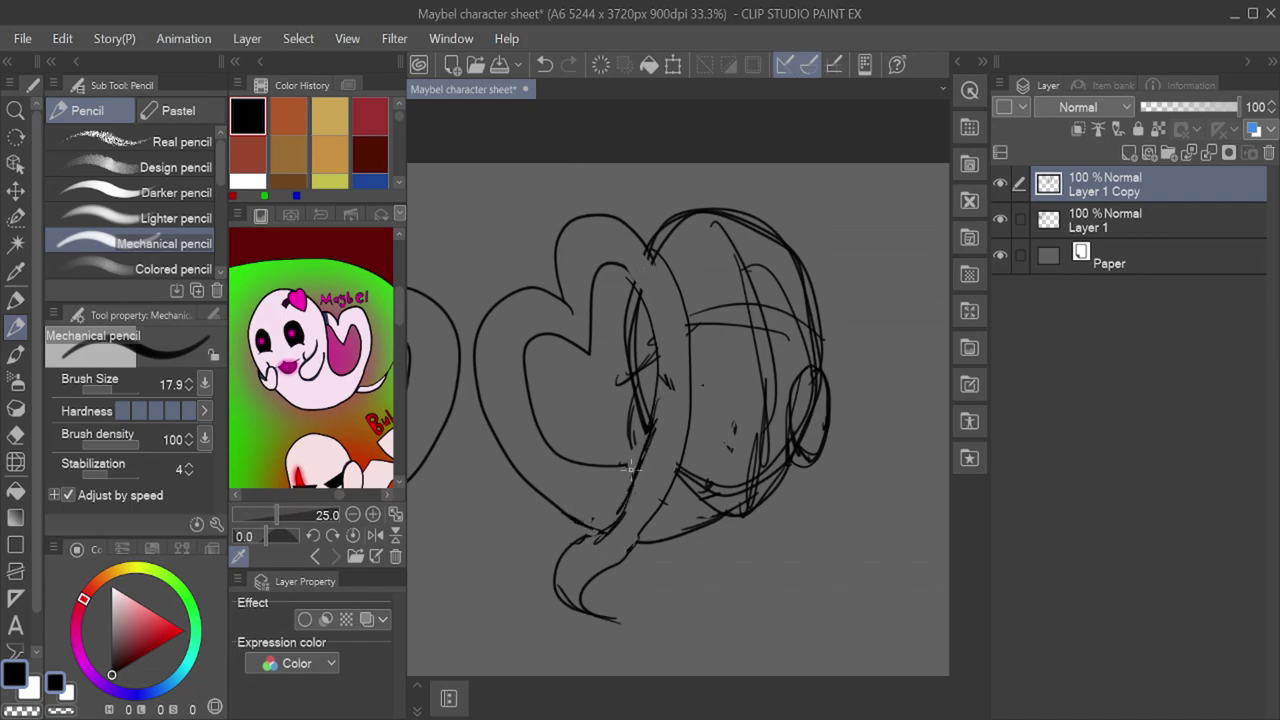
drag(770, 496, 660, 545)
scroll(705, 500, down, 3)
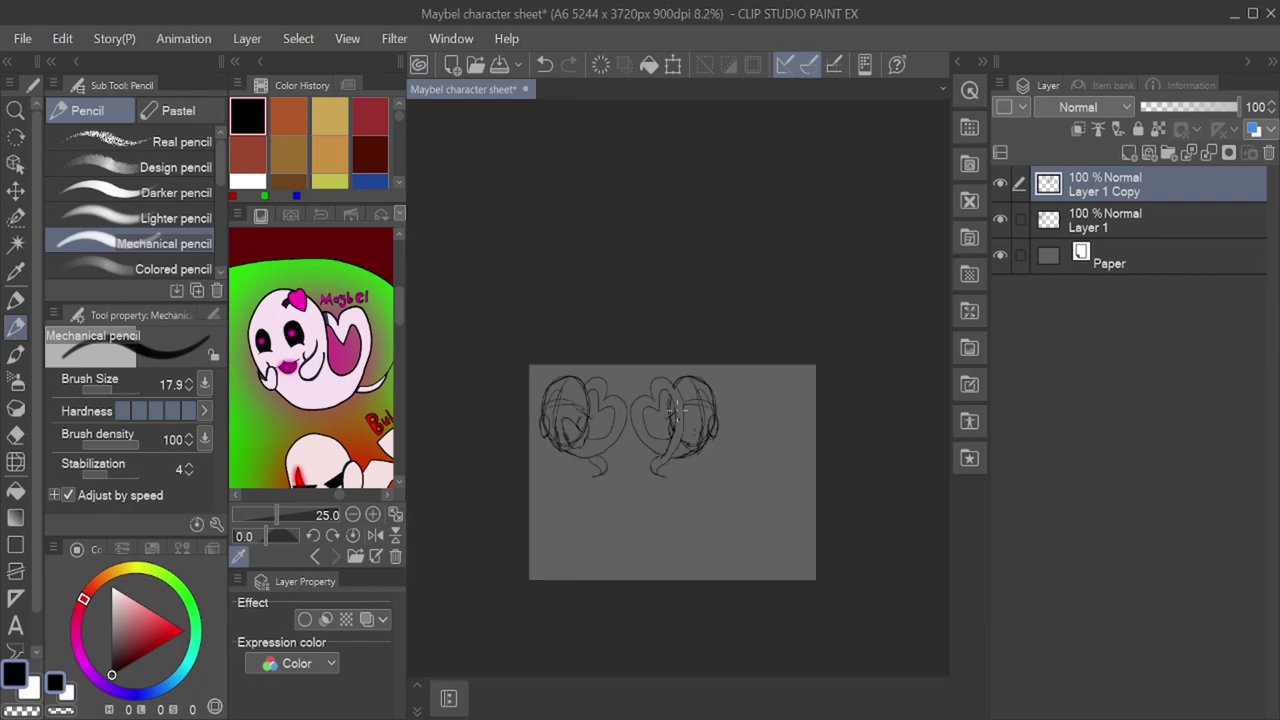
Step: Create a layer folder, move both sketch layers into it and add a new raster layer on top
click(1167, 153)
drag(1135, 222, 1132, 192)
drag(1132, 254, 1130, 207)
click(1129, 153)
Step: Sketch a small ghost with an oval head, hands and a large heart-shaped tail near the page's upper-right corner
scroll(791, 357, up, 1)
scroll(791, 357, down, 2)
scroll(769, 400, up, 4)
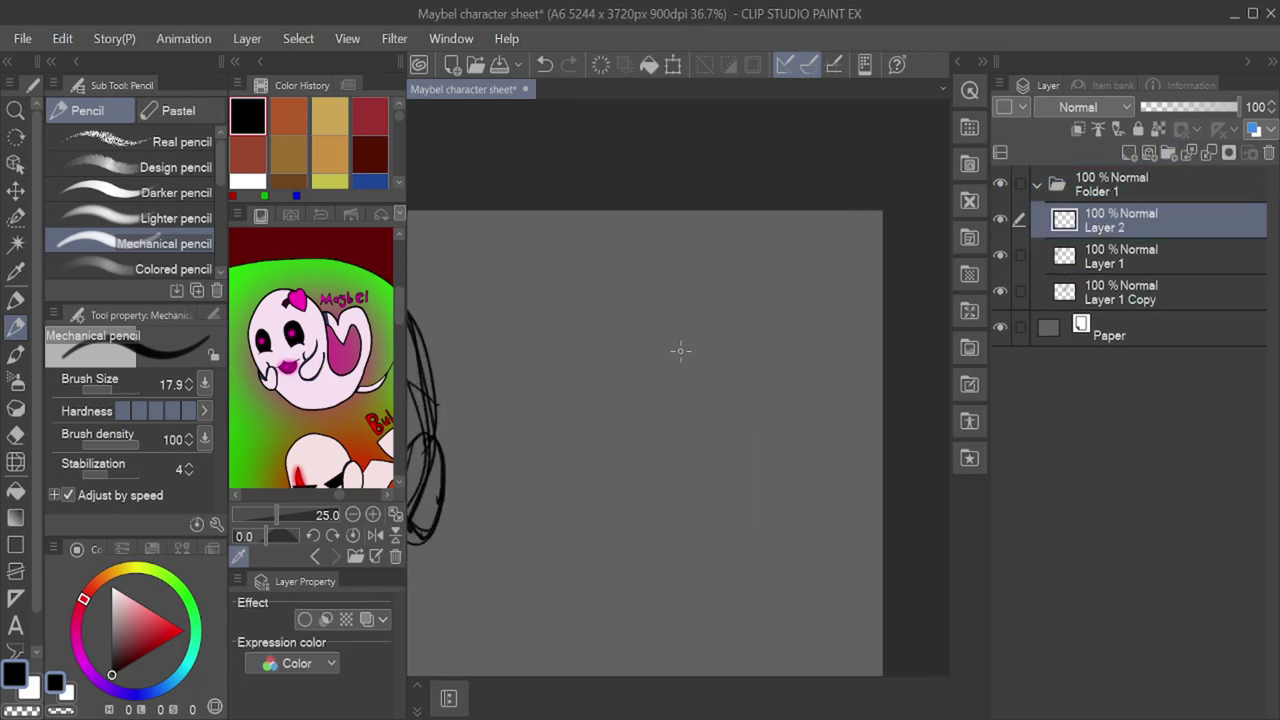
mouse_move(692, 308)
mouse_down()
mouse_move(737, 366)
mouse_move(723, 323)
mouse_move(740, 340)
mouse_move(743, 393)
mouse_move(790, 248)
mouse_move(660, 298)
mouse_up()
mouse_move(745, 392)
mouse_down()
mouse_move(815, 355)
mouse_move(729, 273)
mouse_move(674, 300)
mouse_up()
drag(658, 286, 656, 310)
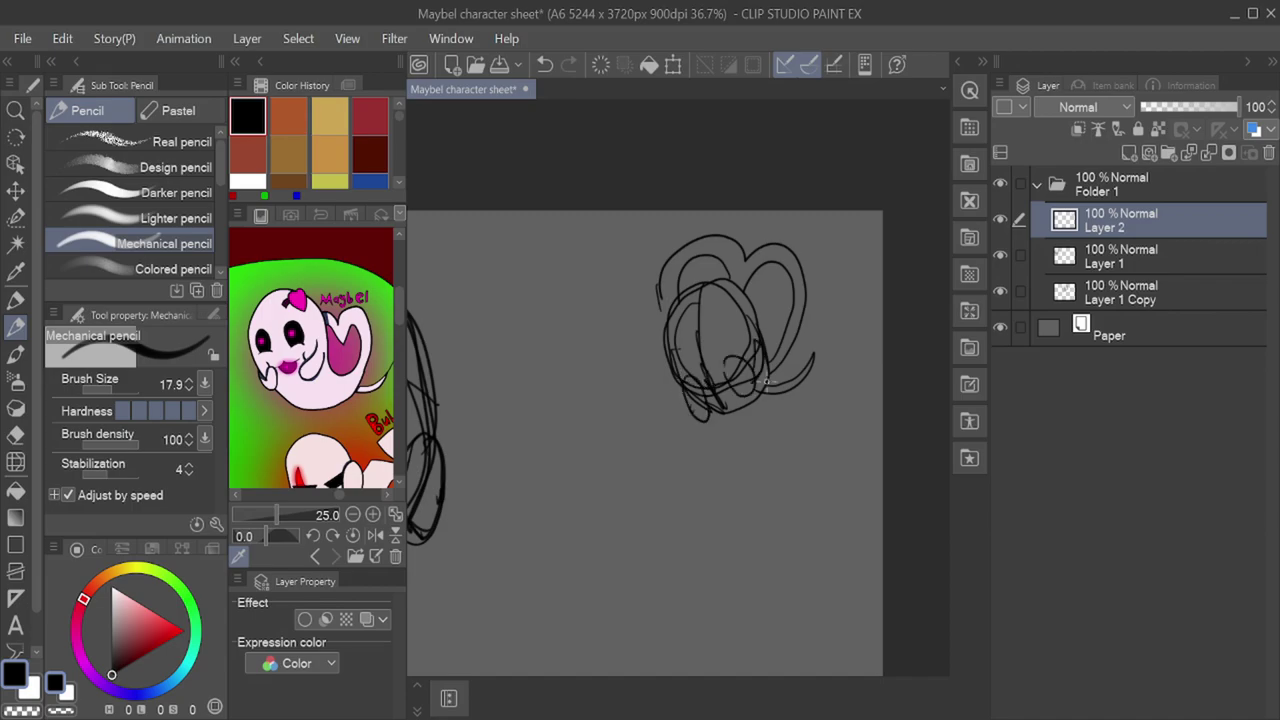
Step: Rotate and resize the small ghost sketch and position it in the page's upper-right corner
click(673, 70)
mouse_move(827, 236)
mouse_down()
mouse_move(845, 263)
mouse_move(905, 205)
mouse_up()
drag(851, 282, 774, 323)
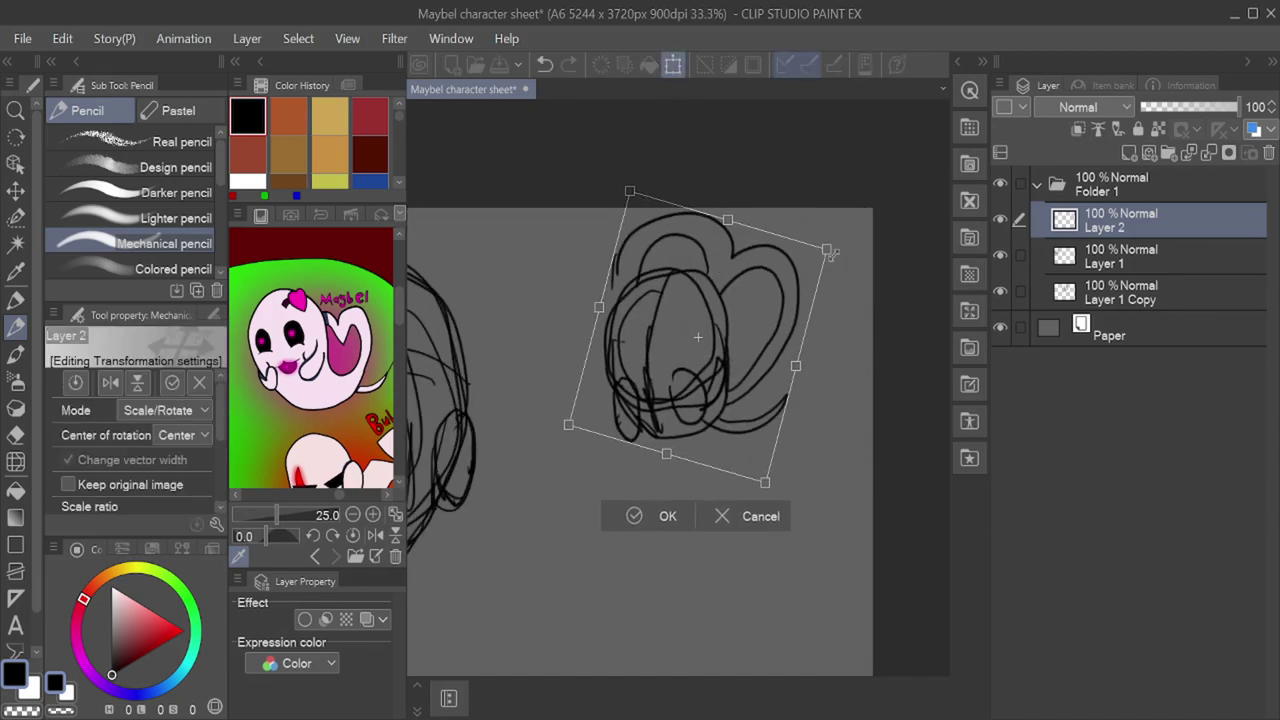
drag(832, 251, 799, 267)
drag(715, 332, 735, 316)
key(Return)
Step: Add a new layer and sketch another small ghost with raised arms and a heart tail below the upper-right one
scroll(730, 312, down, 5)
click(1128, 156)
scroll(774, 371, up, 5)
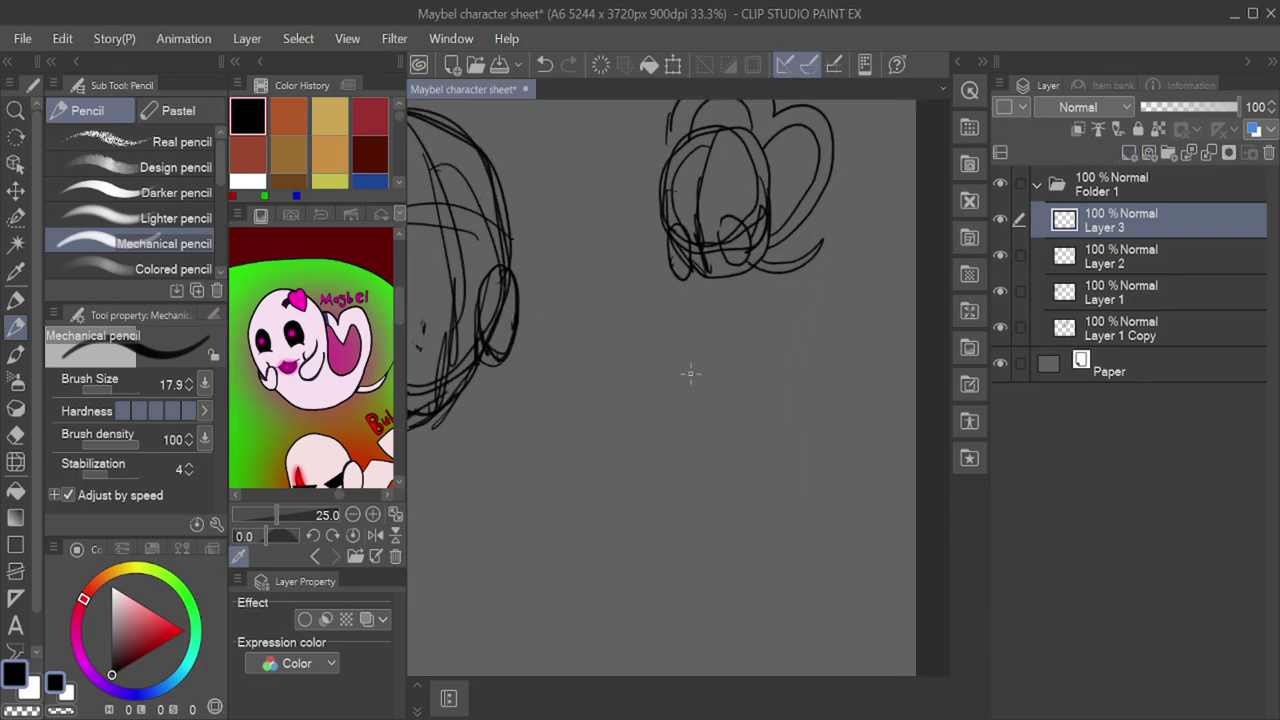
mouse_move(675, 369)
mouse_down()
mouse_move(655, 438)
mouse_move(698, 434)
mouse_move(673, 391)
mouse_move(709, 408)
mouse_up()
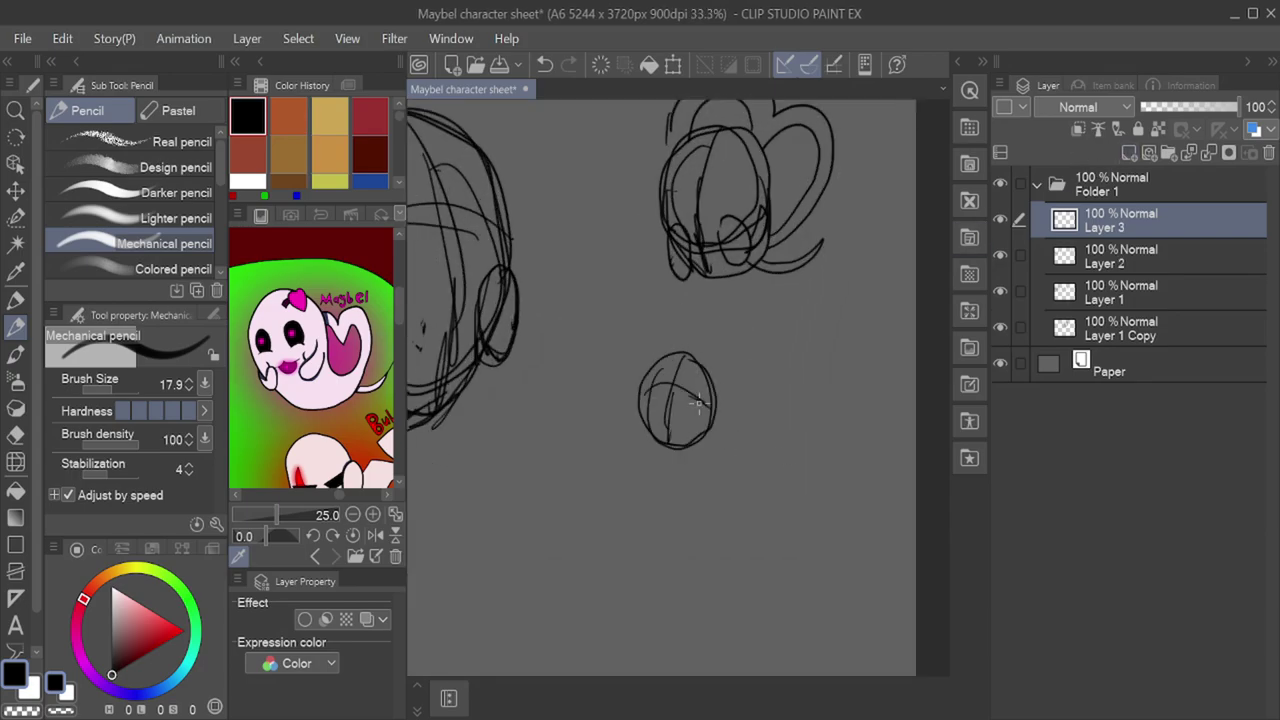
drag(635, 385, 638, 398)
drag(705, 400, 752, 431)
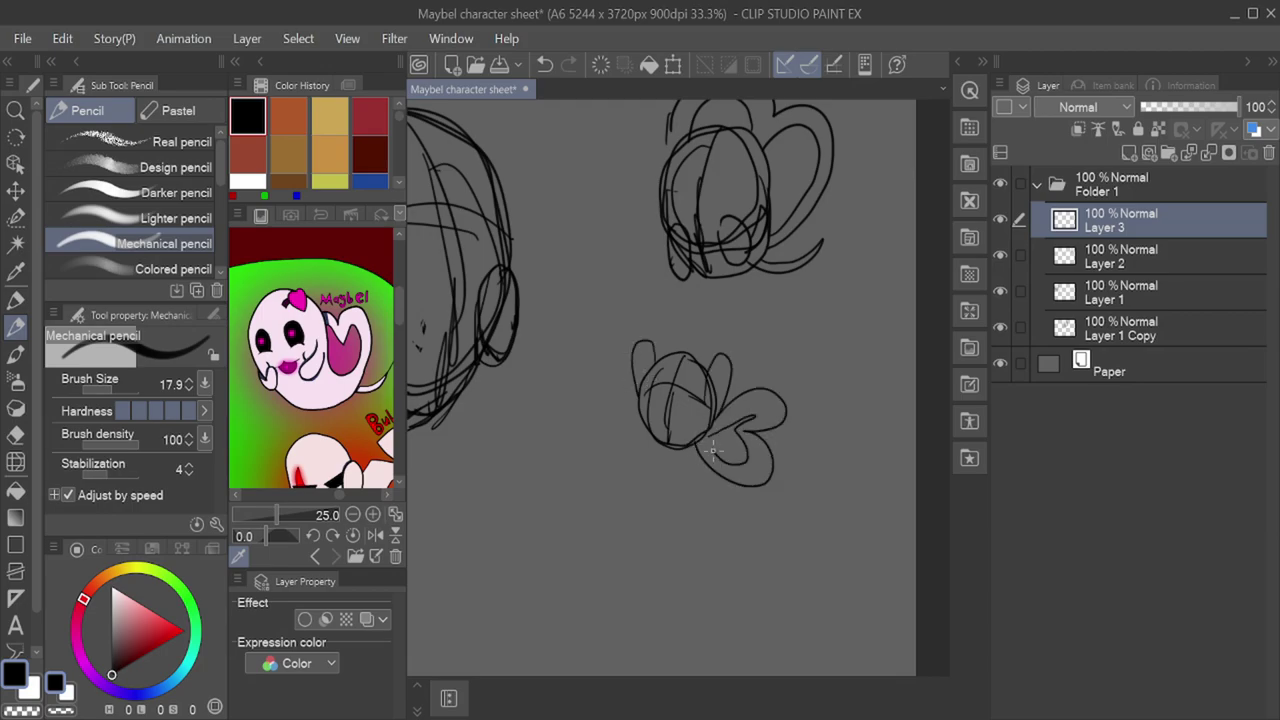
scroll(682, 410, up, 5)
mouse_move(776, 314)
mouse_down()
mouse_move(763, 483)
mouse_move(820, 432)
mouse_up()
mouse_move(559, 266)
mouse_down()
mouse_move(596, 520)
mouse_move(622, 534)
mouse_up()
Step: Transform the raised-arms ghost sketch and reposition it beneath the upper-right ghost
scroll(689, 422, down, 5)
scroll(689, 422, down, 1)
key(ctrl+t)
drag(740, 354, 761, 337)
drag(746, 403, 721, 405)
key(Return)
Step: Add a new layer and place a vertical symmetrical ruler with 2 lines near the page's right edge
scroll(742, 361, down, 3)
click(1129, 152)
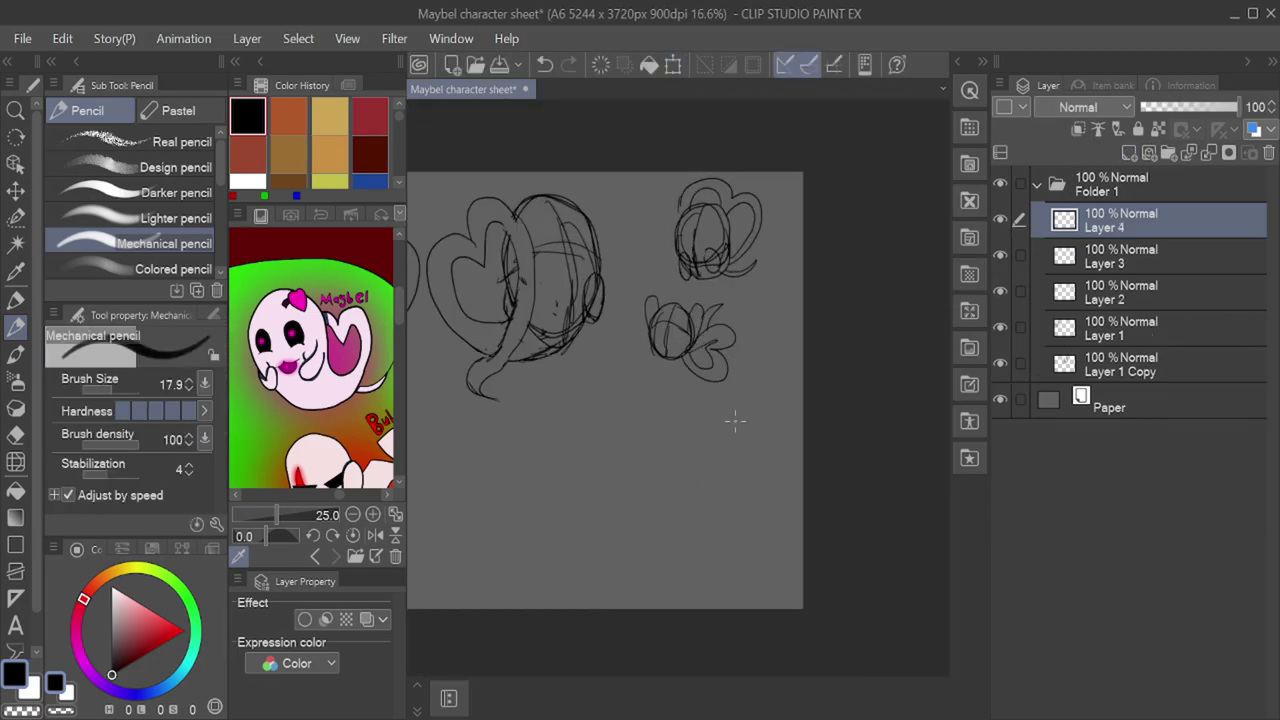
scroll(775, 520, up, 3)
click(15, 598)
drag(706, 300, 706, 480)
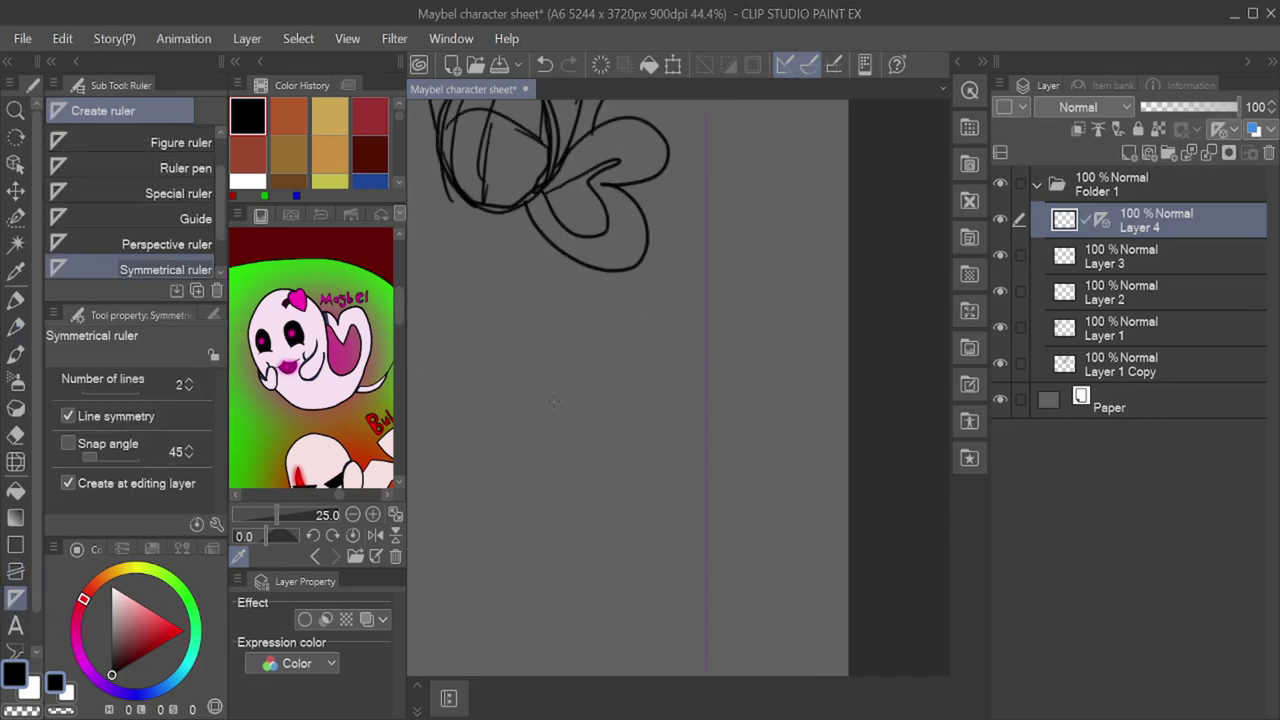
Step: Sketch a front-view ghost with the mechanical pencil along the symmetry line, with head guides, hands and a heart behind the head
click(15, 328)
drag(706, 289, 664, 318)
drag(706, 293, 697, 456)
drag(706, 385, 706, 454)
mouse_move(667, 406)
mouse_down()
mouse_move(678, 435)
mouse_move(657, 434)
mouse_up()
drag(706, 289, 709, 354)
mouse_move(678, 248)
mouse_down()
mouse_move(638, 347)
mouse_move(685, 244)
mouse_move(704, 288)
mouse_move(662, 274)
mouse_move(653, 374)
mouse_up()
drag(656, 357, 713, 359)
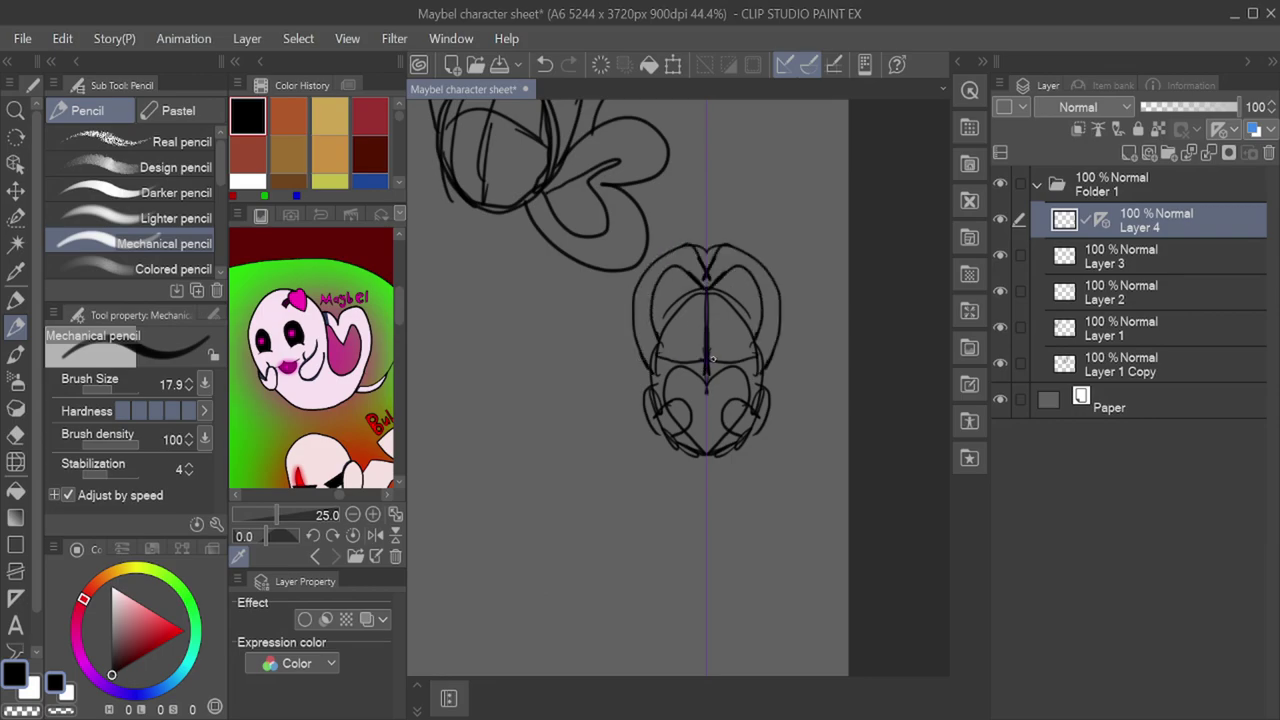
mouse_move(708, 262)
mouse_down()
mouse_move(769, 278)
mouse_move(705, 271)
mouse_move(778, 313)
mouse_move(712, 289)
mouse_move(757, 323)
mouse_up()
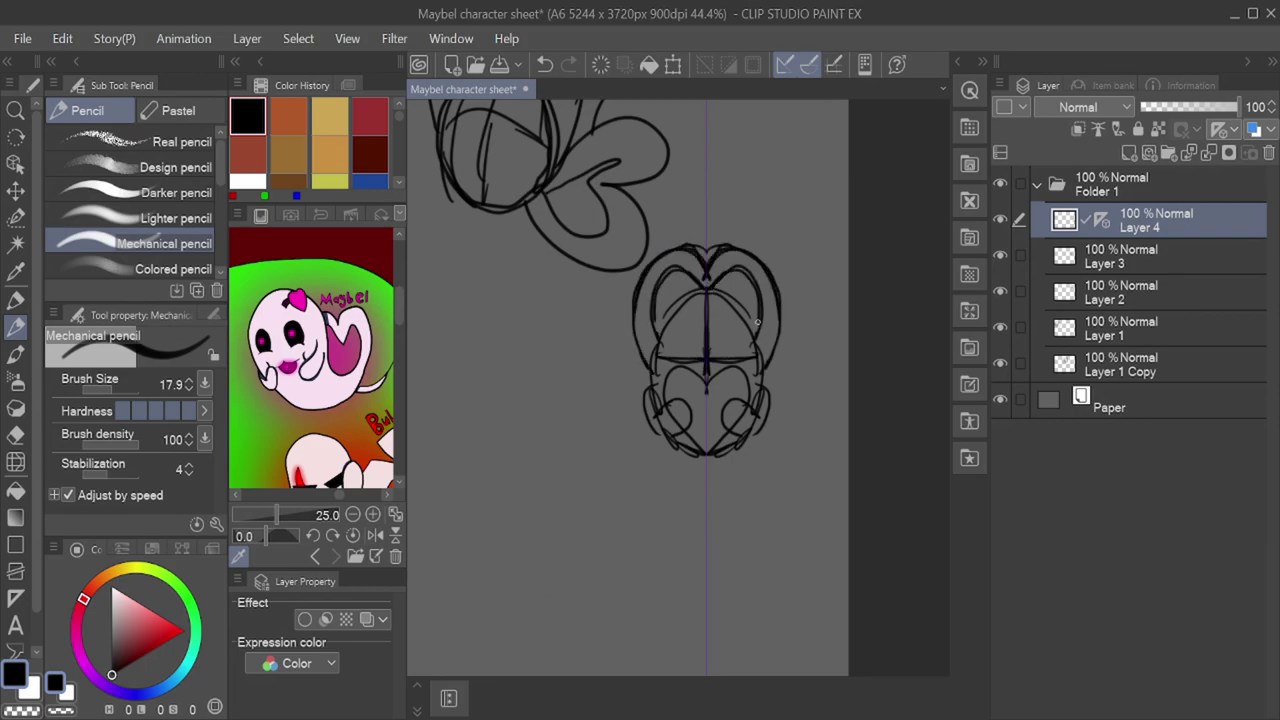
Step: Resize the symmetrical front-view ghost sketch and position it near the page's right edge
scroll(735, 372, down, 5)
click(673, 65)
scroll(840, 455, up, 3)
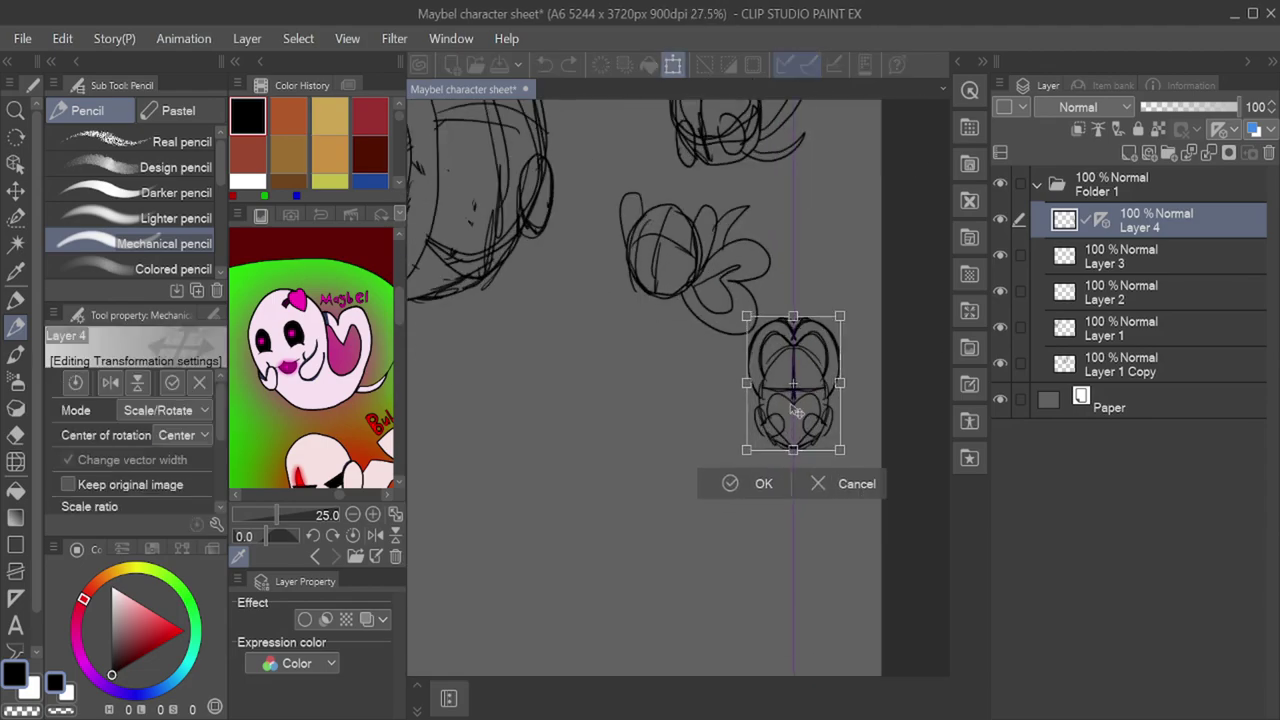
drag(837, 447, 852, 470)
click(766, 506)
scroll(766, 506, down, 2)
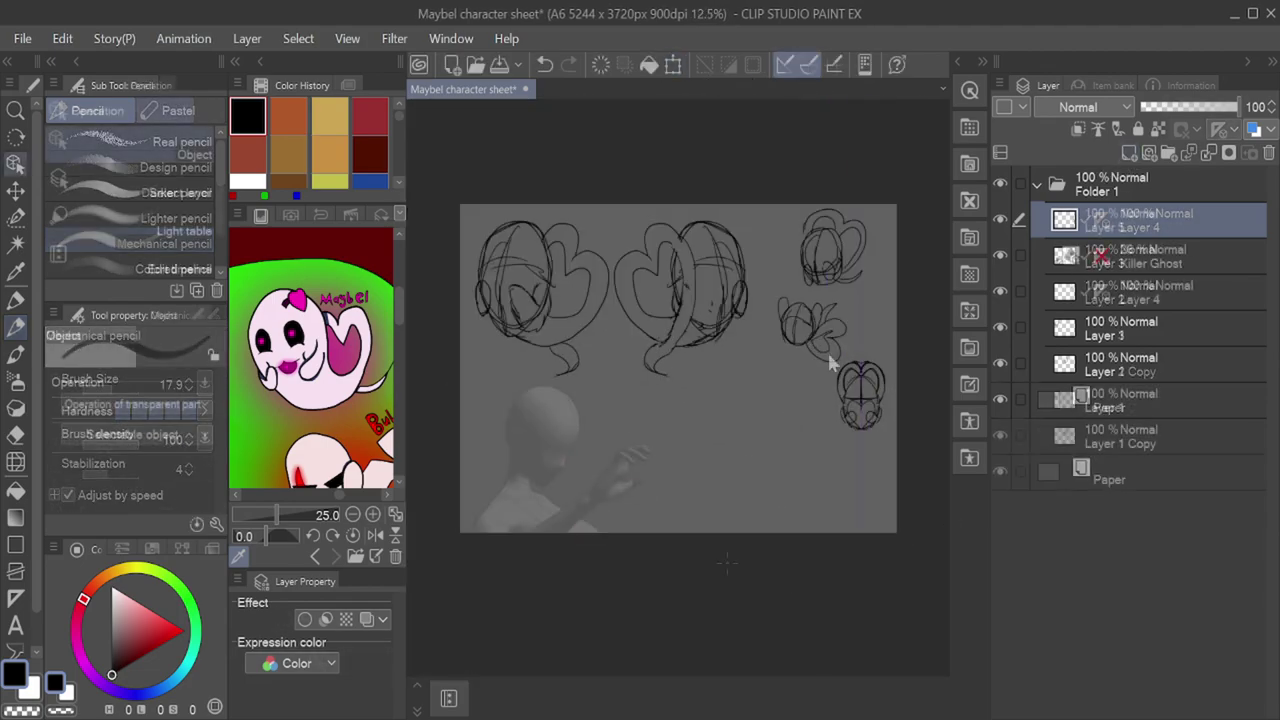
Step: Adjust the pencil size and trace the mannequin's head, neck and forearm on Layer 5
key(o)
scroll(686, 468, up, 2)
click(16, 326)
scroll(568, 449, down, 3)
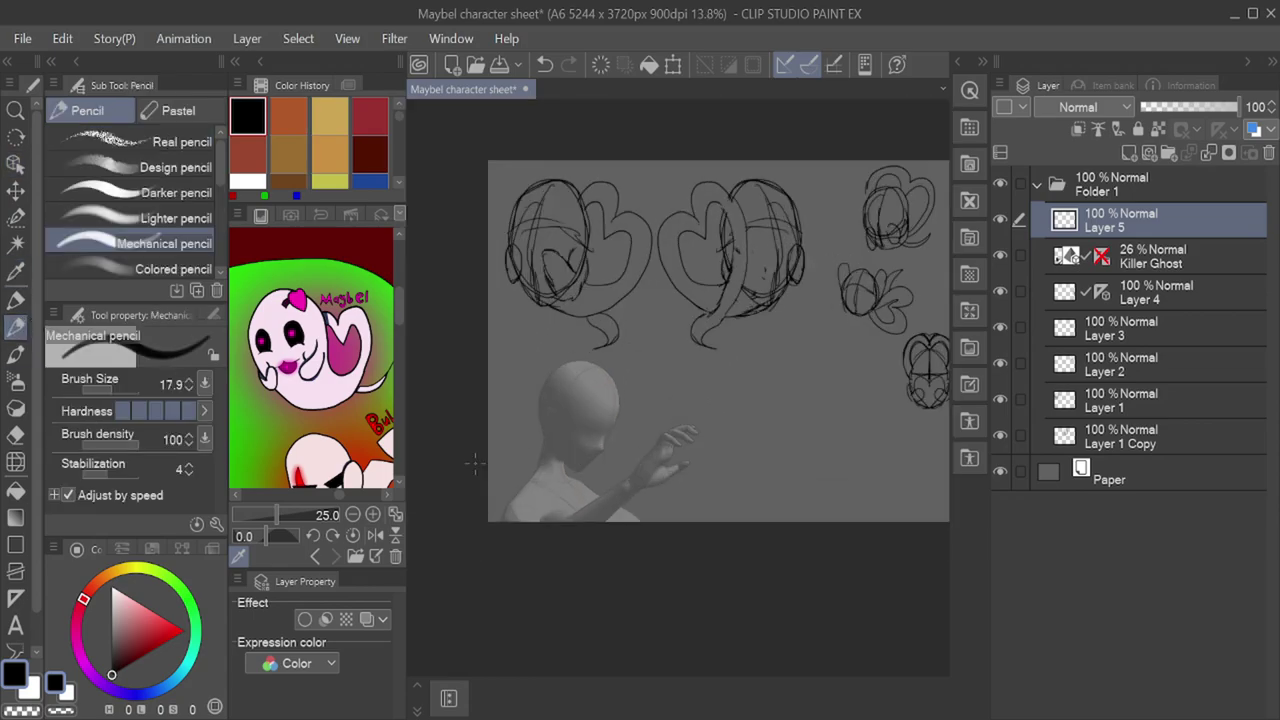
scroll(560, 446, up, 13)
drag(125, 385, 150, 386)
mouse_move(493, 352)
mouse_down()
mouse_move(520, 423)
mouse_move(690, 462)
mouse_move(733, 345)
mouse_move(632, 229)
mouse_move(491, 349)
mouse_move(615, 234)
mouse_move(694, 451)
mouse_move(658, 515)
mouse_move(600, 556)
mouse_move(552, 506)
mouse_up()
mouse_move(548, 374)
mouse_down()
mouse_move(503, 423)
mouse_move(551, 392)
mouse_move(548, 526)
mouse_up()
mouse_move(504, 476)
mouse_down()
mouse_move(490, 565)
mouse_move(576, 556)
mouse_move(716, 455)
mouse_move(748, 482)
mouse_up()
scroll(606, 531, down, 1)
drag(748, 482, 660, 562)
scroll(757, 511, up, 3)
Step: Set the pencil size to 11.2 and trace the palm and thumb of the mannequin's raised hand
click(107, 391)
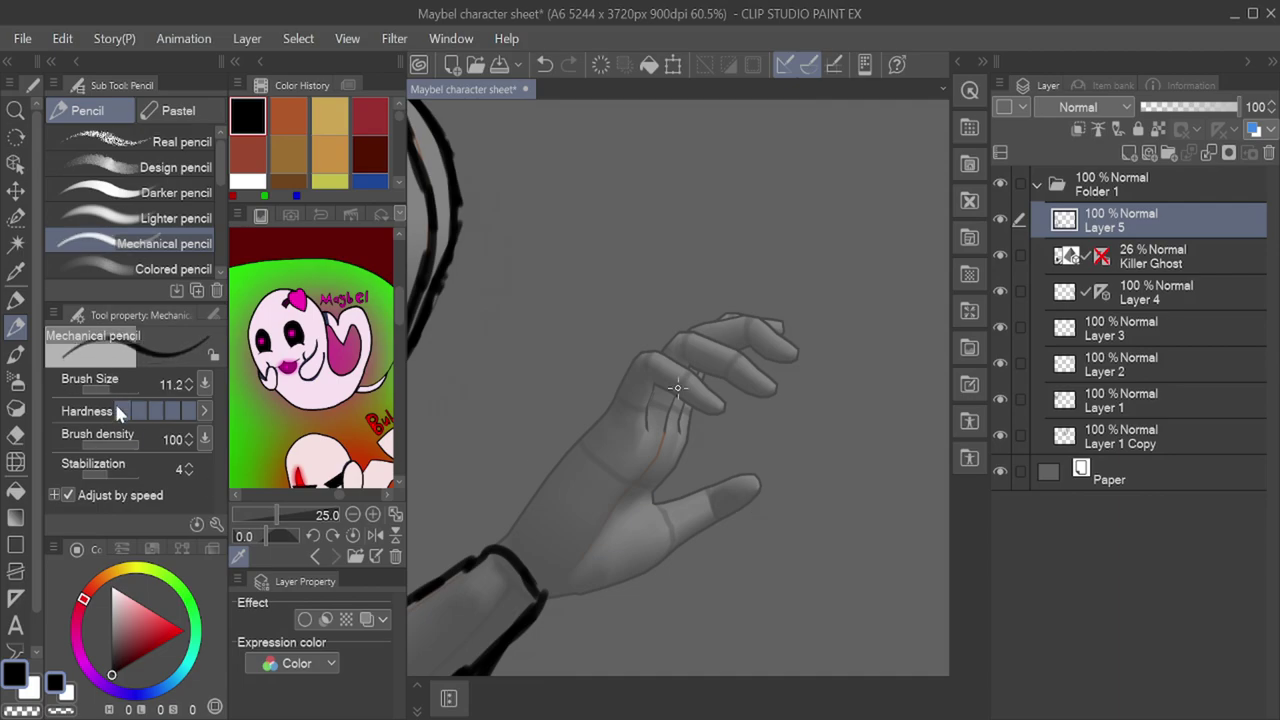
mouse_move(555, 596)
mouse_down()
mouse_move(686, 437)
mouse_move(632, 414)
mouse_move(571, 449)
mouse_move(486, 546)
mouse_up()
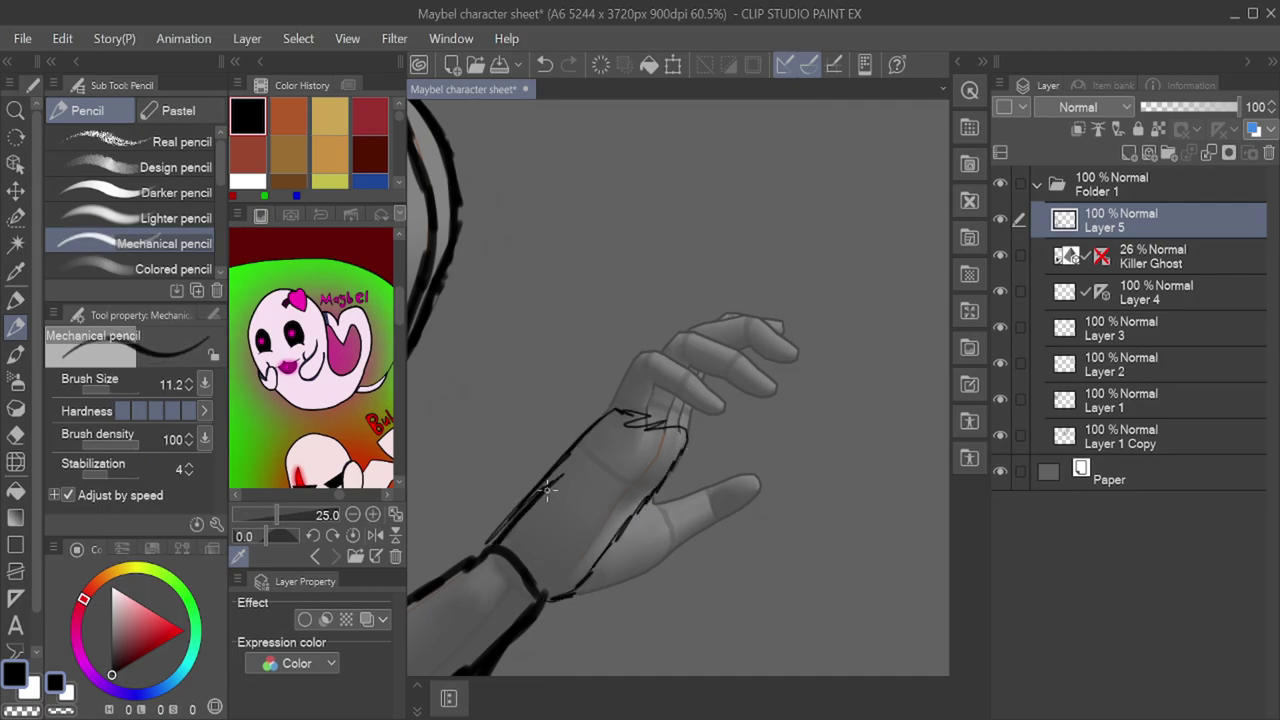
mouse_move(566, 598)
mouse_down()
mouse_move(763, 488)
mouse_move(686, 493)
mouse_up()
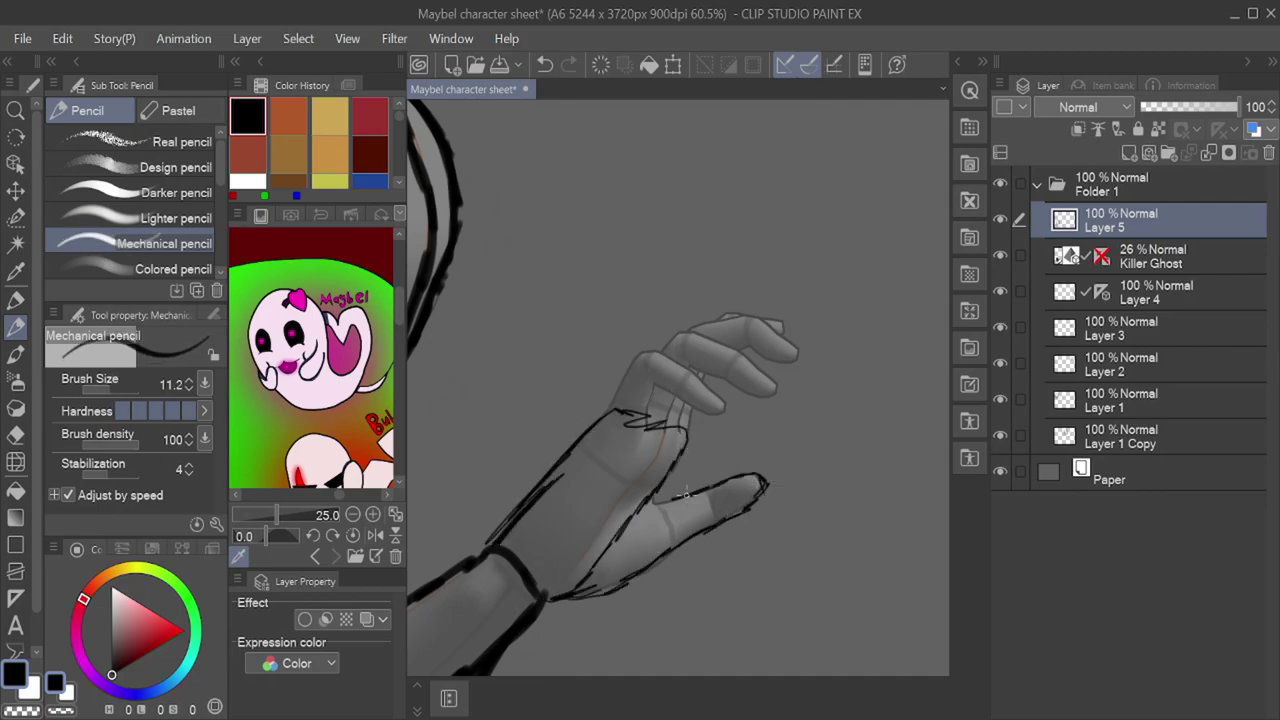
Step: Trace the back of the mannequin's hand and its bent fingers, marking the finger joints
scroll(720, 522, up, 3)
mouse_move(578, 530)
mouse_down()
mouse_move(565, 392)
mouse_move(470, 525)
mouse_up()
mouse_move(560, 385)
mouse_down()
mouse_move(634, 400)
mouse_move(635, 461)
mouse_move(657, 421)
mouse_move(715, 477)
mouse_move(691, 511)
mouse_move(613, 545)
mouse_move(632, 469)
mouse_move(661, 521)
mouse_up()
mouse_move(654, 415)
mouse_down()
mouse_move(759, 391)
mouse_move(668, 347)
mouse_move(627, 346)
mouse_move(836, 454)
mouse_move(745, 455)
mouse_up()
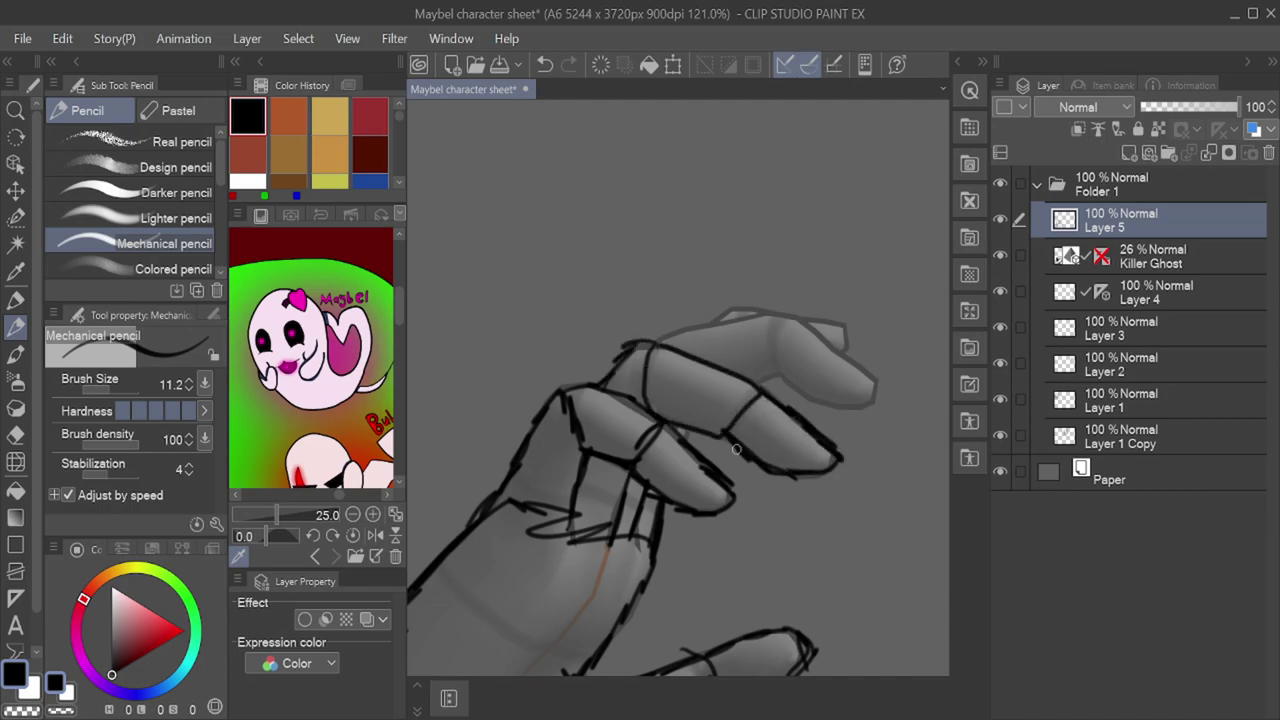
mouse_move(754, 382)
mouse_down()
mouse_move(775, 317)
mouse_move(699, 329)
mouse_move(853, 366)
mouse_move(799, 386)
mouse_up()
mouse_move(845, 350)
mouse_down()
mouse_move(776, 316)
mouse_move(716, 322)
mouse_up()
Step: Trace the mannequin's shoulders and upper chest down to the page's bottom edge
scroll(684, 474, down, 5)
scroll(480, 560, up, 2)
drag(534, 578, 469, 516)
drag(493, 530, 424, 527)
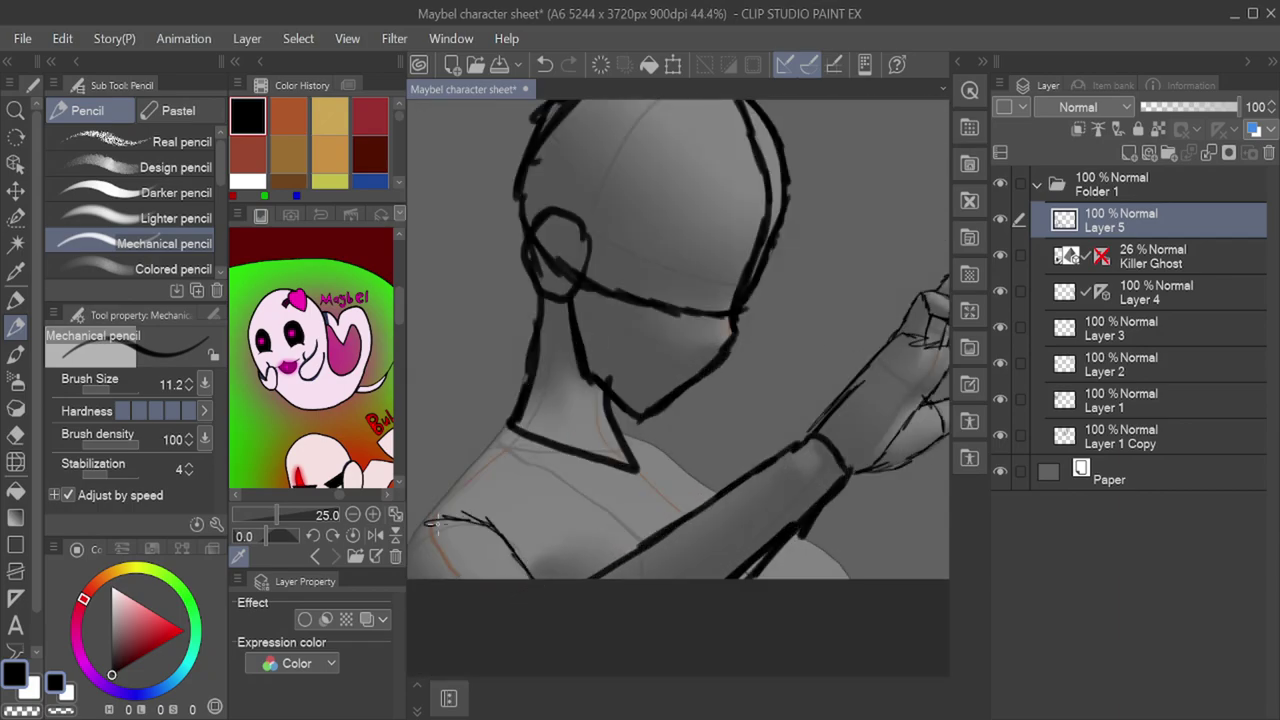
scroll(460, 515, down, 4)
scroll(450, 522, up, 5)
drag(466, 488, 426, 554)
drag(551, 383, 428, 523)
drag(666, 382, 743, 425)
drag(700, 405, 888, 540)
scroll(715, 552, down, 4)
scroll(754, 566, up, 4)
scroll(688, 512, down, 4)
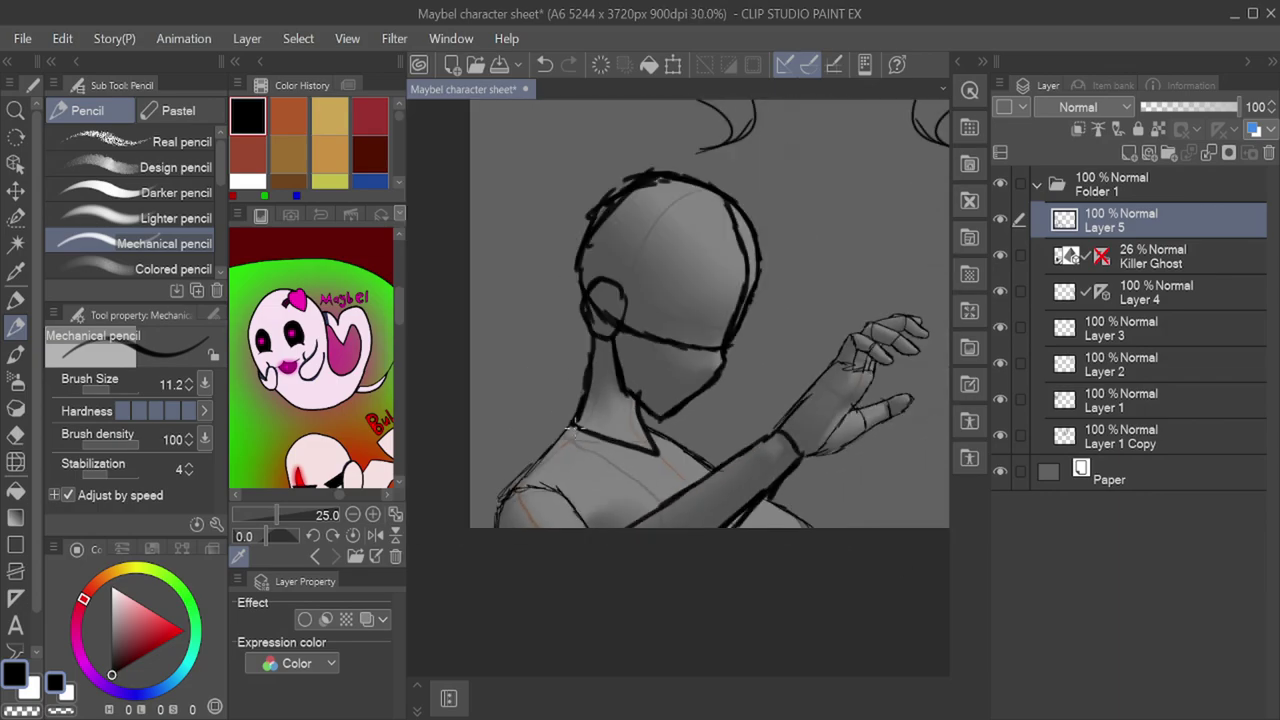
Step: Draw the eye line and a curved vertical guide line across the mannequin's head
scroll(800, 215, up, 4)
drag(497, 391, 647, 435)
drag(610, 426, 664, 422)
drag(624, 202, 517, 277)
mouse_move(572, 223)
mouse_down()
mouse_move(497, 343)
mouse_move(483, 420)
mouse_up()
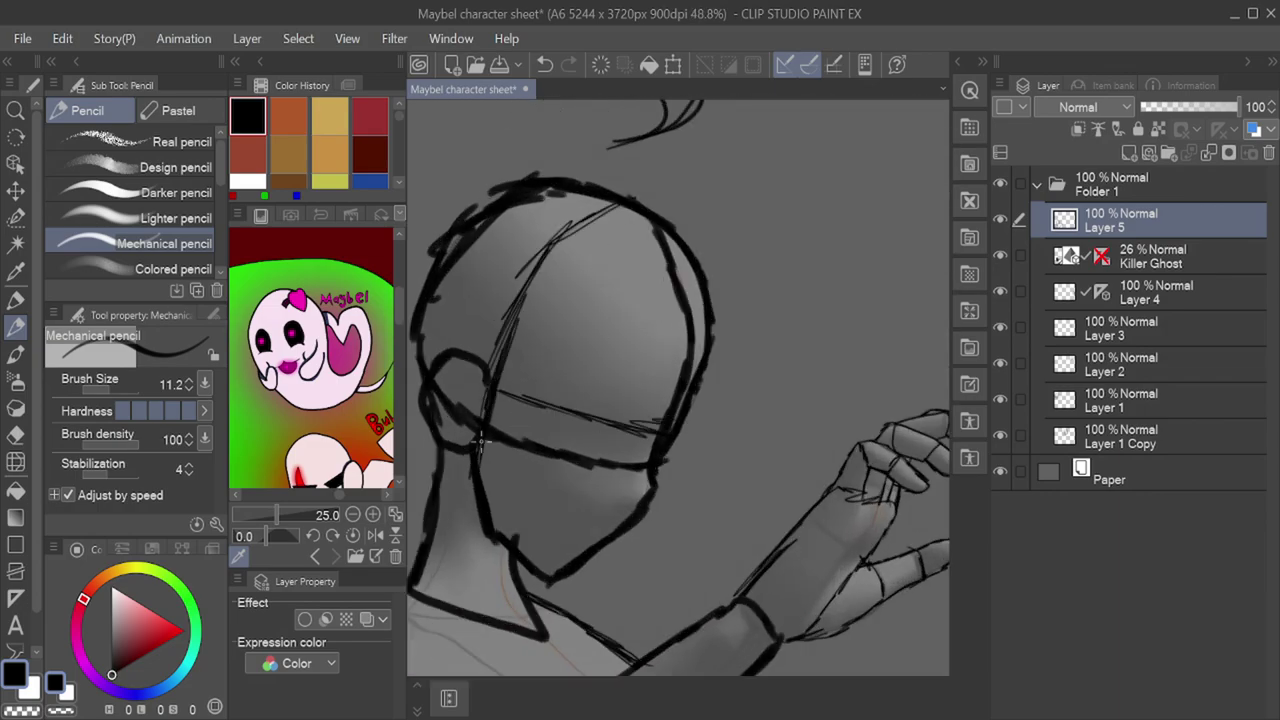
Step: Set the pencil size to 14 and sketch a small ghost with arms and a heart tail beside the mannequin's hand
scroll(478, 445, down, 8)
click(110, 389)
scroll(700, 450, up, 3)
mouse_move(734, 400)
mouse_down()
mouse_move(760, 395)
mouse_move(700, 385)
mouse_move(721, 426)
mouse_up()
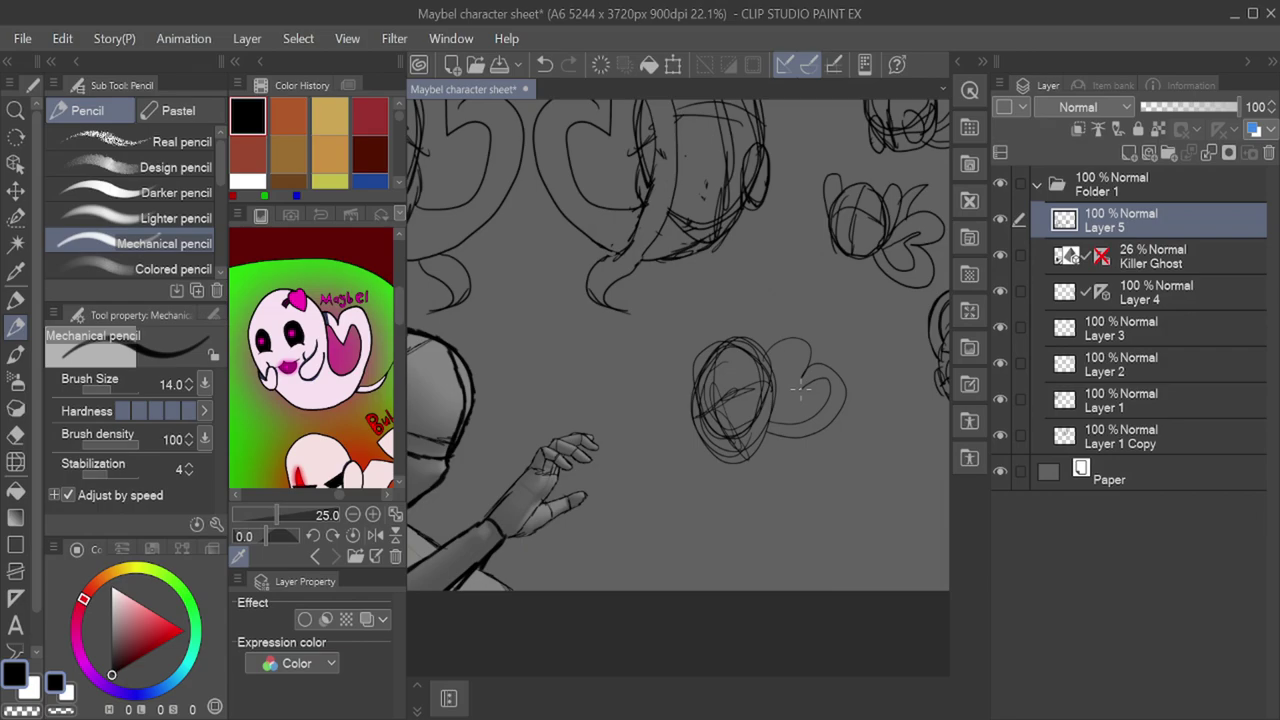
scroll(788, 447, up, 3)
drag(712, 410, 840, 395)
drag(618, 375, 755, 476)
scroll(754, 476, down, 5)
Step: Lower the opacity of Folder 1 to 28% and create a new folder above it with a new raster layer
click(1033, 186)
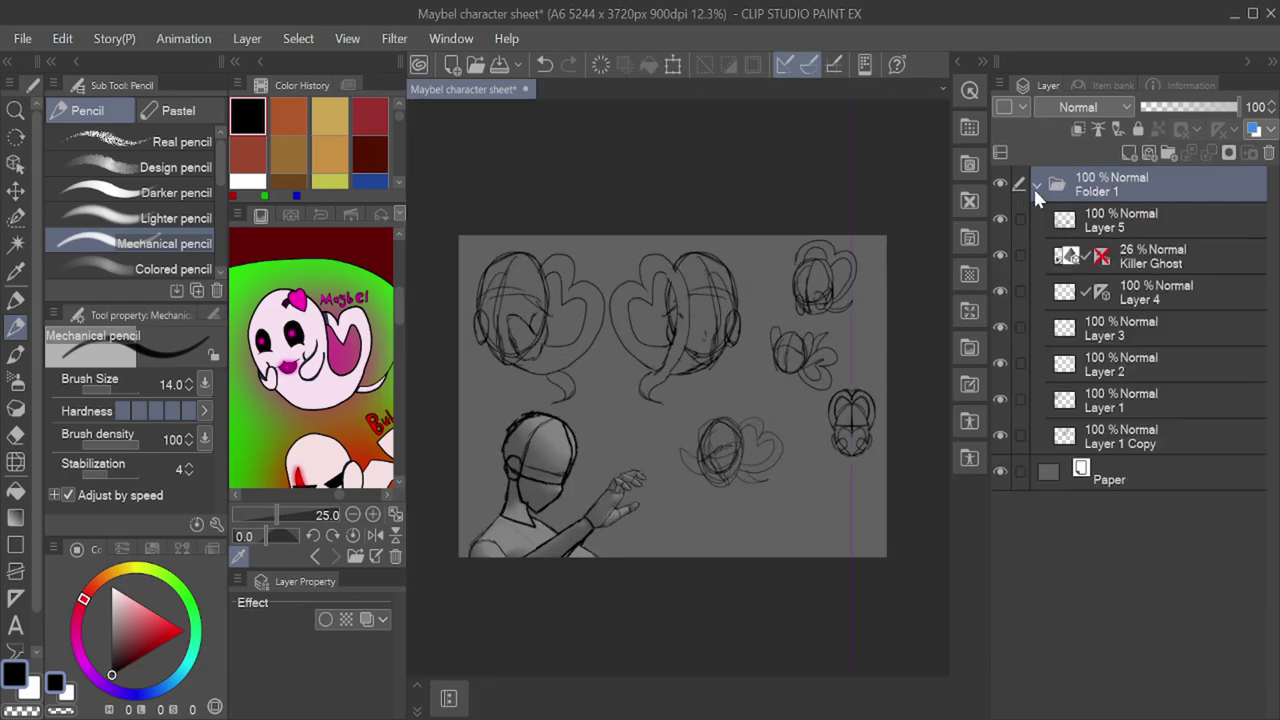
click(1168, 107)
click(1169, 153)
click(1129, 153)
Step: Set the pencil size to 17 and line the first ghost's eyes with heart pupils and its smiling mouth on Layer 6
click(189, 380)
click(189, 380)
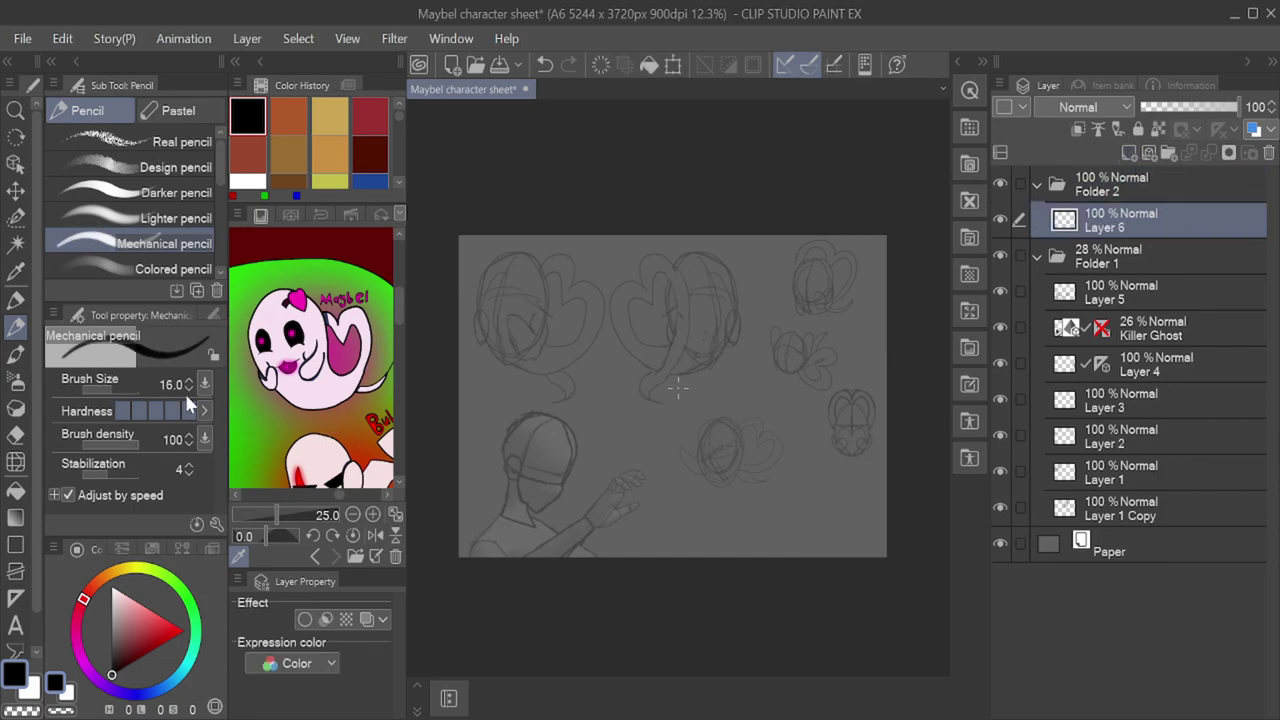
scroll(475, 267, up, 5)
scroll(525, 405, up, 1)
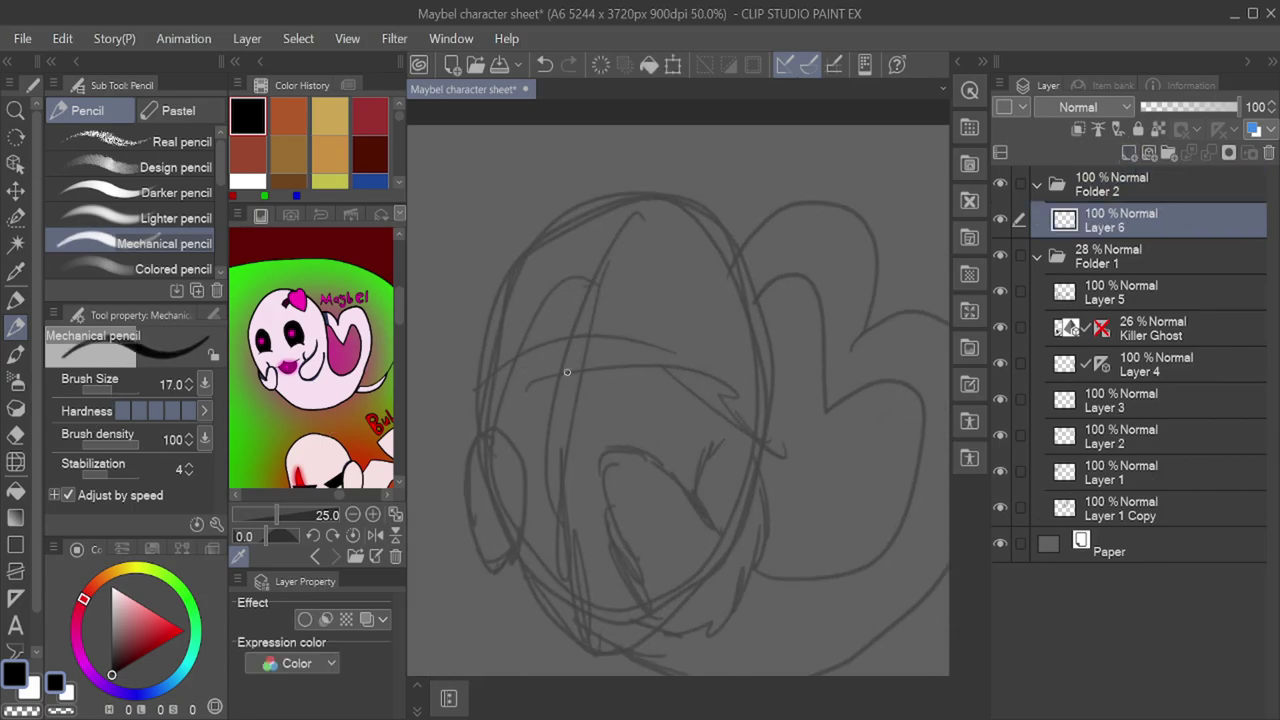
drag(627, 366, 669, 389)
drag(549, 371, 496, 377)
drag(614, 362, 685, 348)
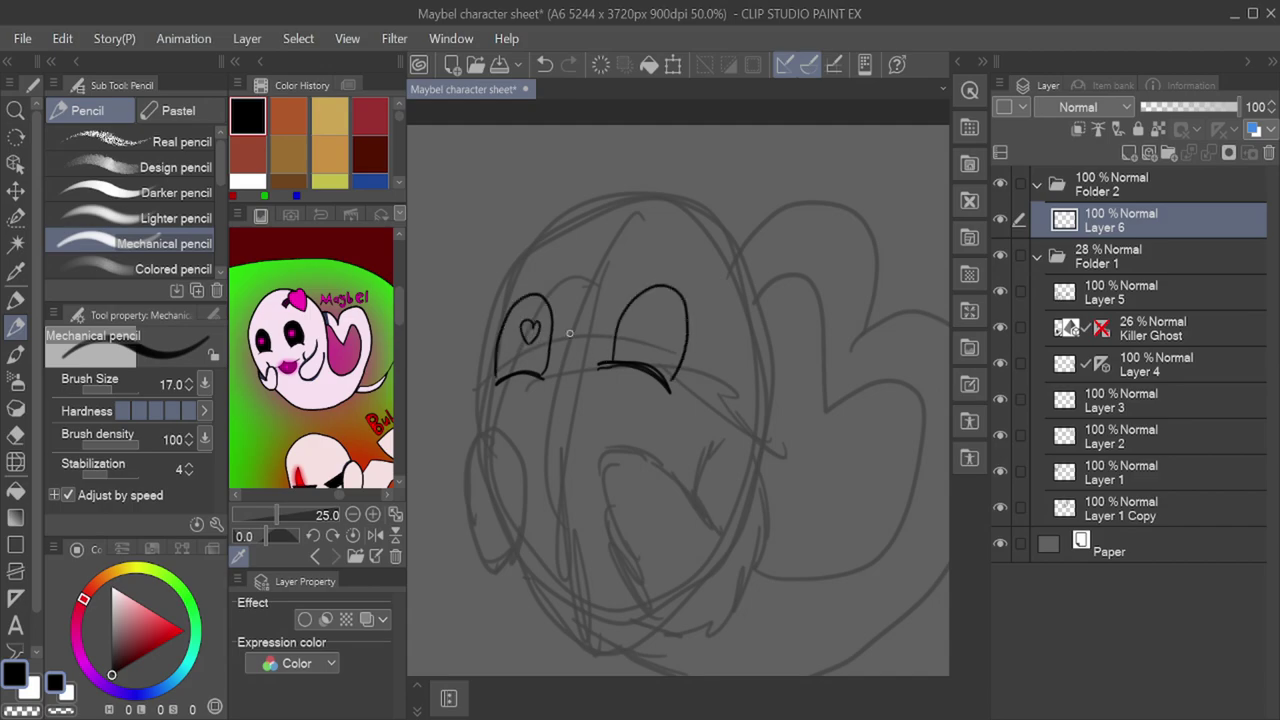
drag(600, 411, 631, 408)
drag(522, 405, 589, 433)
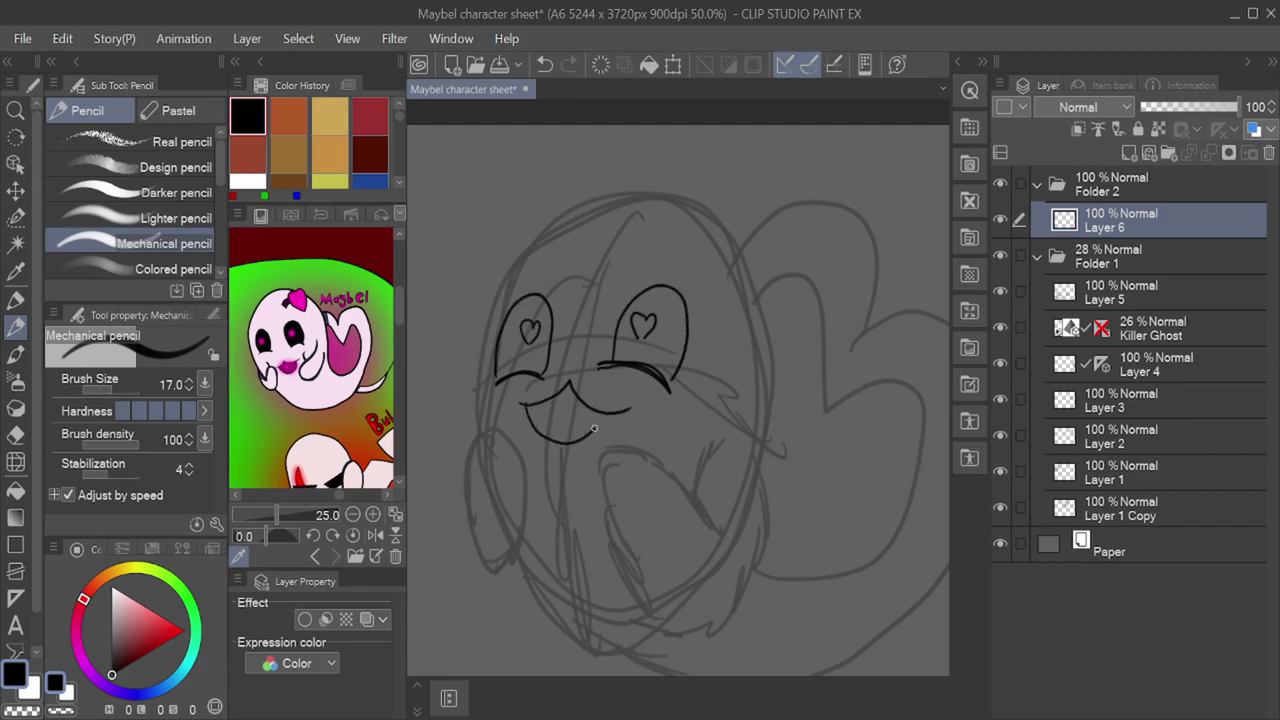
Step: Line the first ghost's heart hair clip, the body edge beside it and the hand on the heart-tail side
mouse_move(718, 197)
mouse_down()
mouse_move(700, 265)
mouse_move(737, 297)
mouse_up()
drag(720, 195, 751, 271)
mouse_move(701, 524)
mouse_down()
mouse_move(606, 462)
mouse_move(758, 545)
mouse_move(748, 295)
mouse_up()
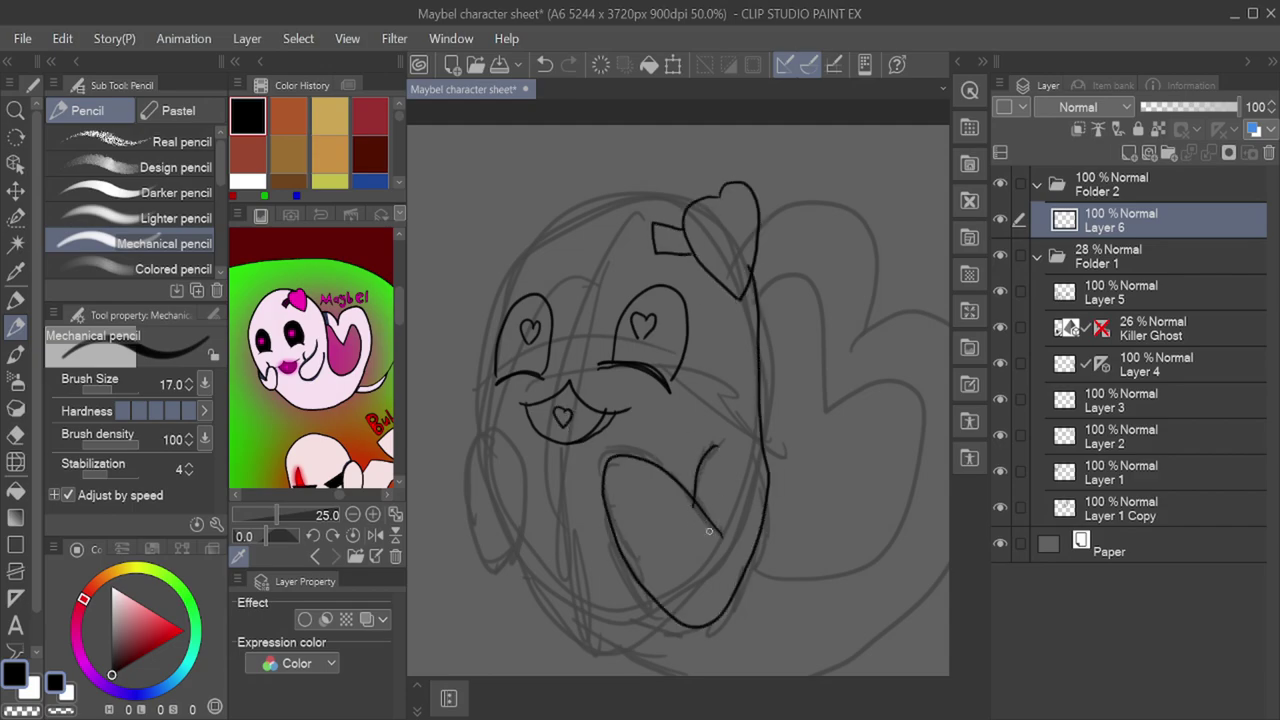
Step: Line the first ghost's outer hand, head outline, heart-shaped tail, underside and curled tail tip
mouse_move(490, 571)
mouse_down()
mouse_move(467, 462)
mouse_move(490, 572)
mouse_up()
mouse_move(700, 196)
mouse_down()
mouse_move(522, 257)
mouse_move(478, 438)
mouse_up()
scroll(478, 438, down, 1)
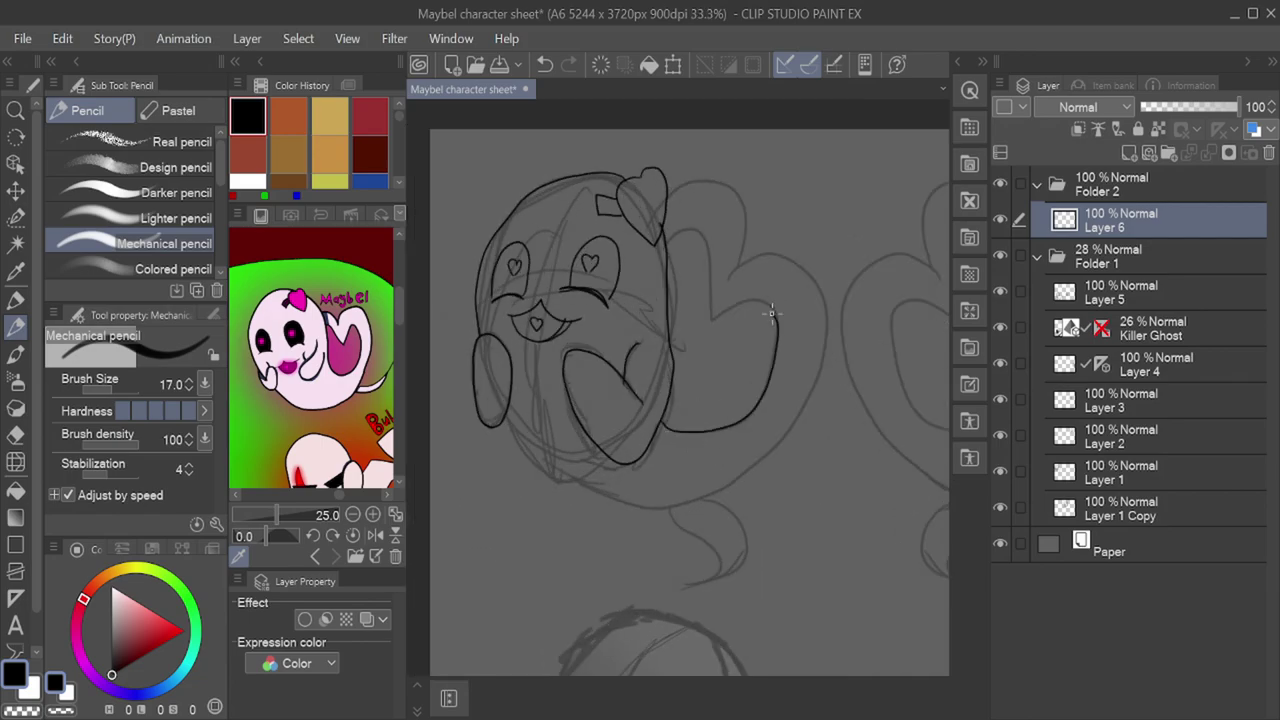
mouse_move(722, 180)
mouse_down()
mouse_move(797, 397)
mouse_move(519, 451)
mouse_up()
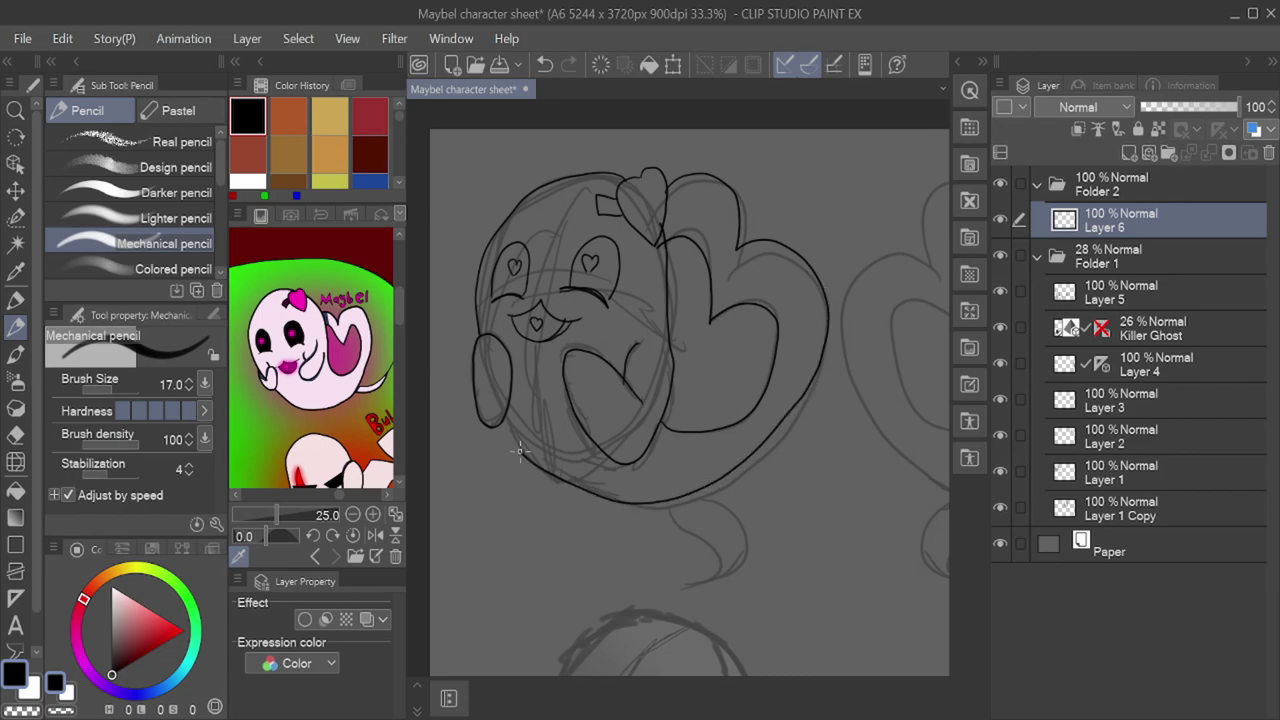
drag(706, 495, 716, 588)
scroll(695, 459, up, 1)
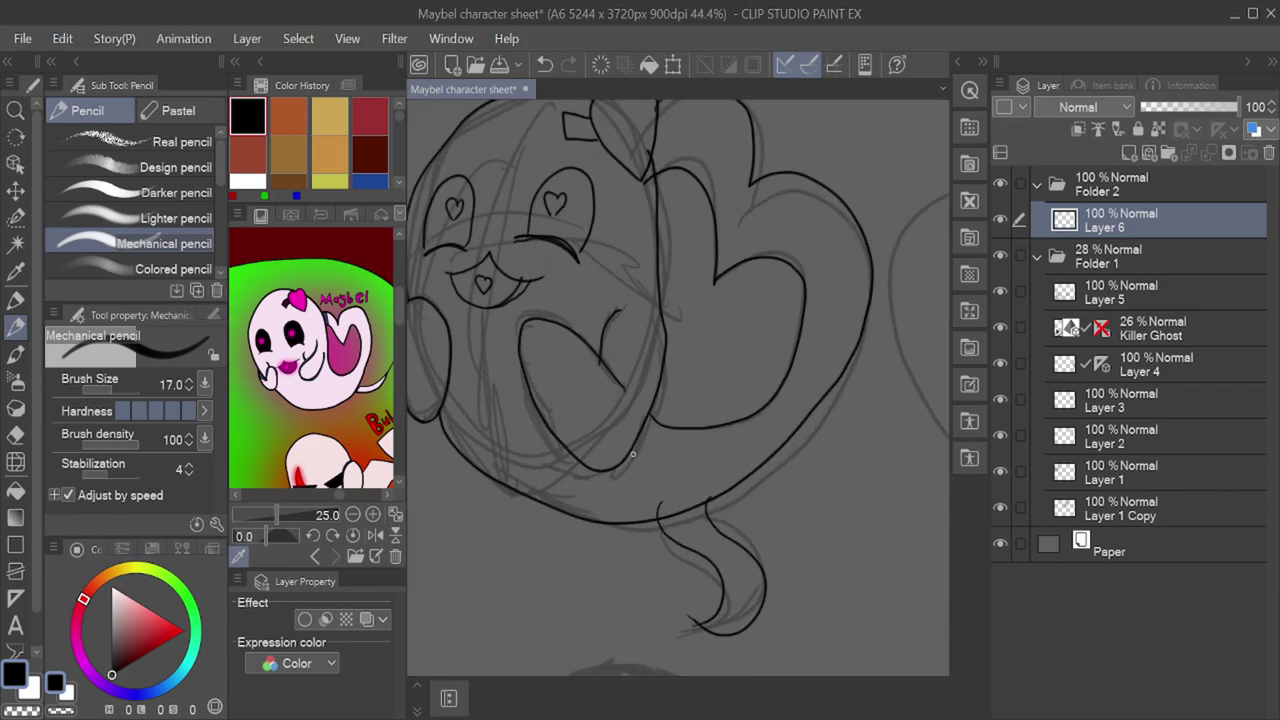
Step: Line the second ghost's inner and outer heart-shaped tail and its curled tip
scroll(748, 439, down, 4)
scroll(851, 309, up, 3)
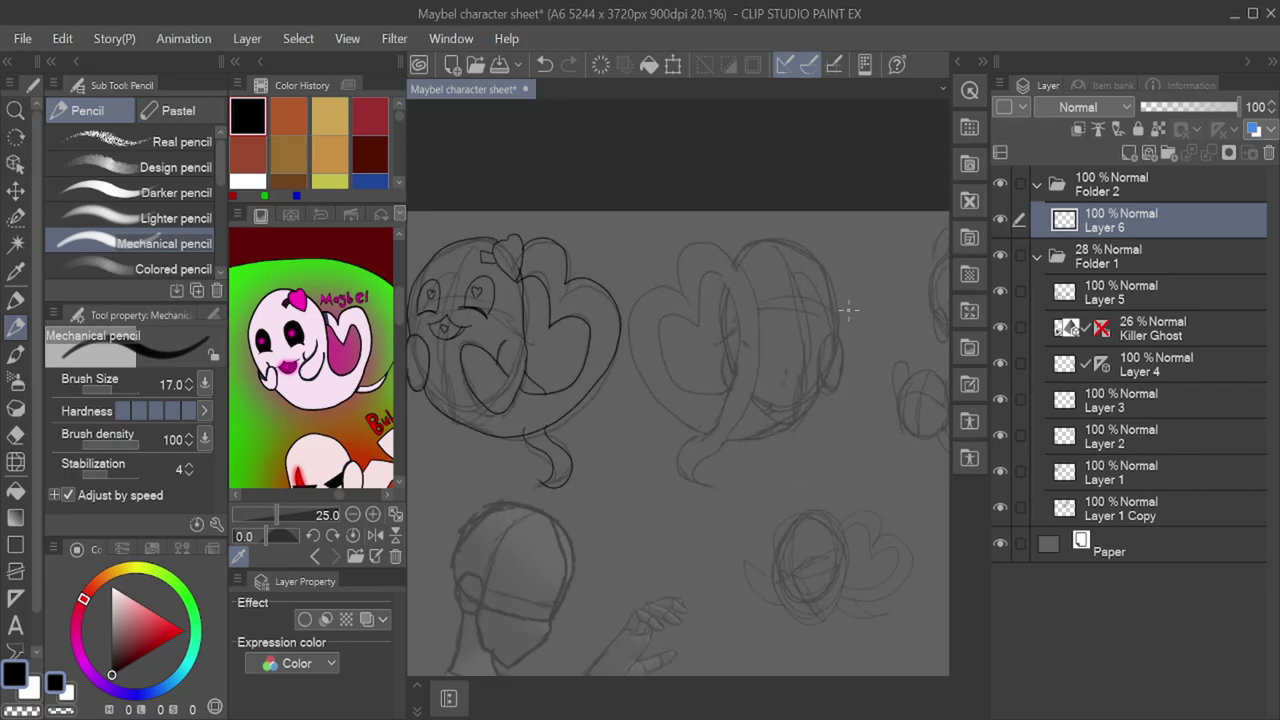
mouse_move(594, 545)
mouse_down()
mouse_move(692, 268)
mouse_move(594, 290)
mouse_move(694, 392)
mouse_move(672, 236)
mouse_up()
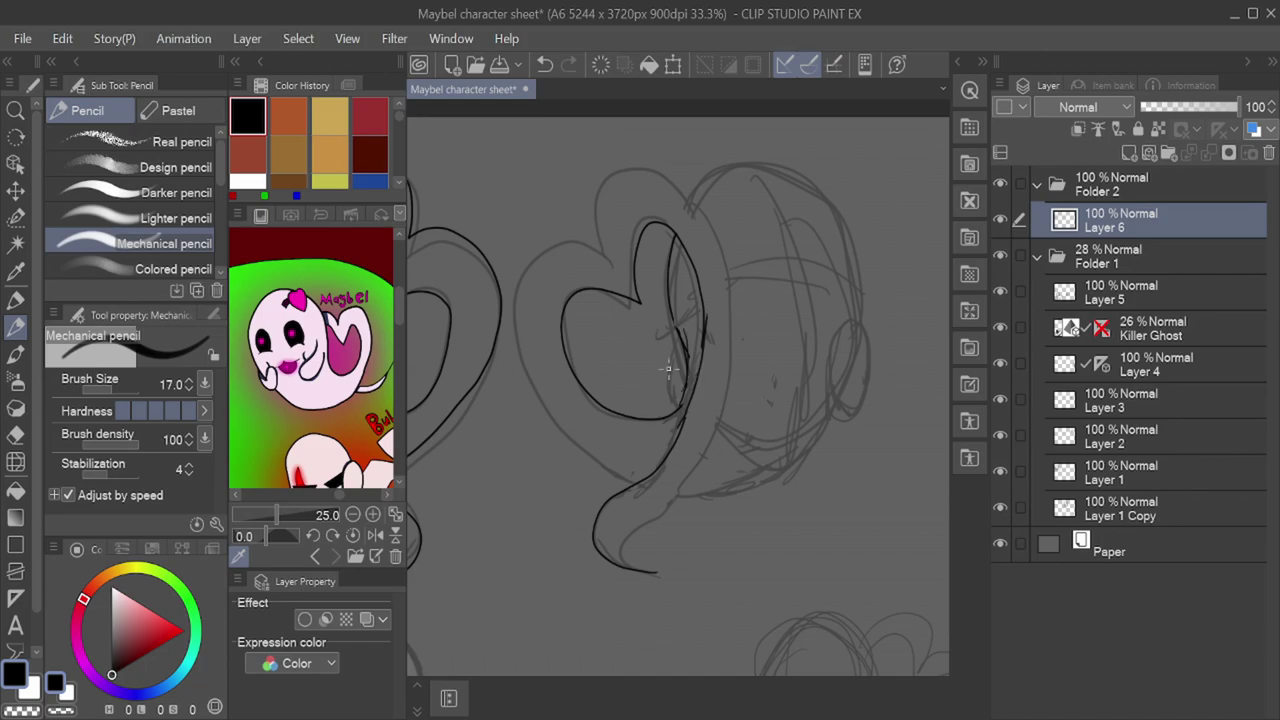
mouse_move(638, 488)
mouse_down()
mouse_move(560, 240)
mouse_move(722, 245)
mouse_move(620, 545)
mouse_up()
scroll(696, 573, down, 1)
scroll(810, 420, up, 2)
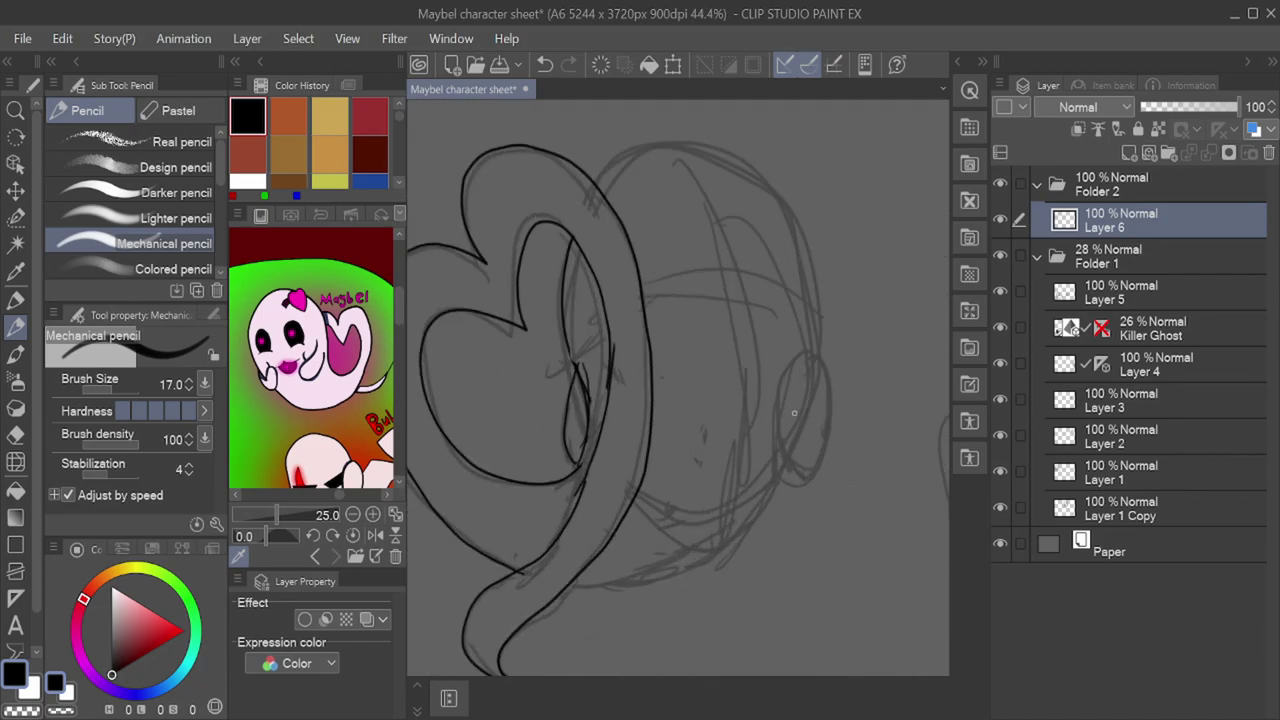
Step: Line the second ghost's hand and round body outline seen from behind the tail
drag(808, 341, 830, 417)
drag(826, 346, 653, 145)
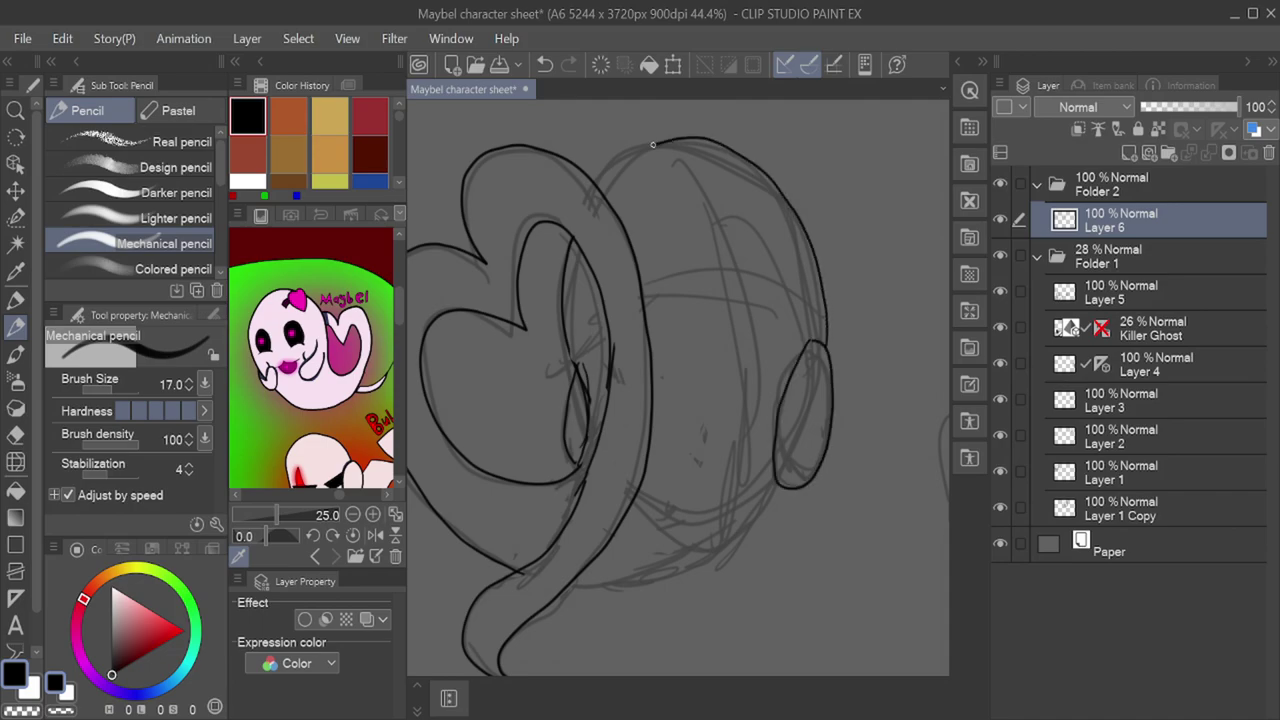
mouse_move(777, 488)
mouse_down()
mouse_move(617, 576)
mouse_move(572, 353)
mouse_up()
scroll(548, 285, up, 2)
Step: Line the face of the small ghost in the page's upper right corner with a smile, eyes and heart pupils
scroll(690, 395, down, 6)
scroll(775, 370, up, 4)
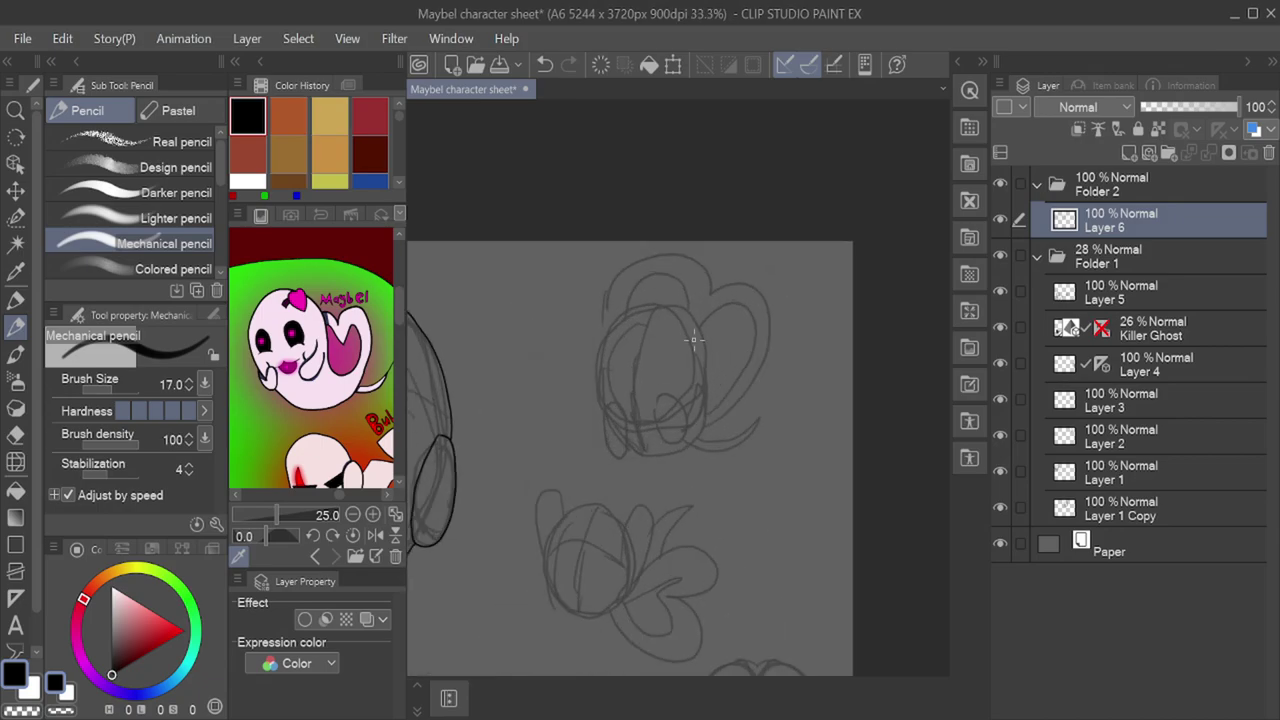
scroll(716, 339, up, 4)
drag(592, 478, 640, 470)
drag(656, 424, 735, 428)
drag(662, 396, 722, 396)
drag(527, 428, 572, 440)
drag(572, 420, 524, 404)
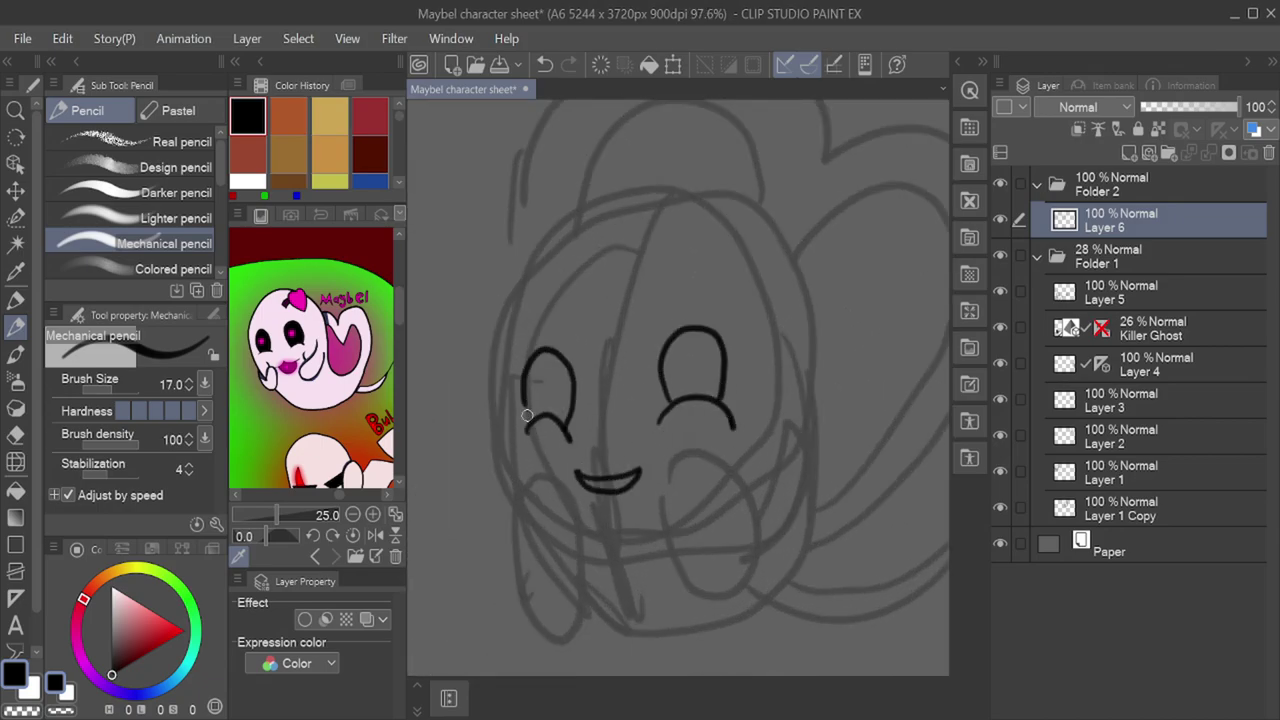
drag(681, 360, 681, 378)
Step: Line the upper-right ghost's heart hair clip, both hands and body outline
drag(760, 208, 800, 305)
mouse_move(760, 208)
mouse_down()
mouse_move(818, 240)
mouse_move(810, 312)
mouse_up()
mouse_move(727, 222)
mouse_down()
mouse_move(686, 214)
mouse_move(742, 250)
mouse_up()
mouse_move(755, 508)
mouse_down()
mouse_move(737, 586)
mouse_move(806, 430)
mouse_move(776, 428)
mouse_up()
drag(545, 470, 590, 551)
mouse_move(585, 628)
mouse_down()
mouse_move(784, 598)
mouse_move(810, 305)
mouse_up()
mouse_move(770, 197)
mouse_down()
mouse_move(608, 192)
mouse_move(514, 491)
mouse_up()
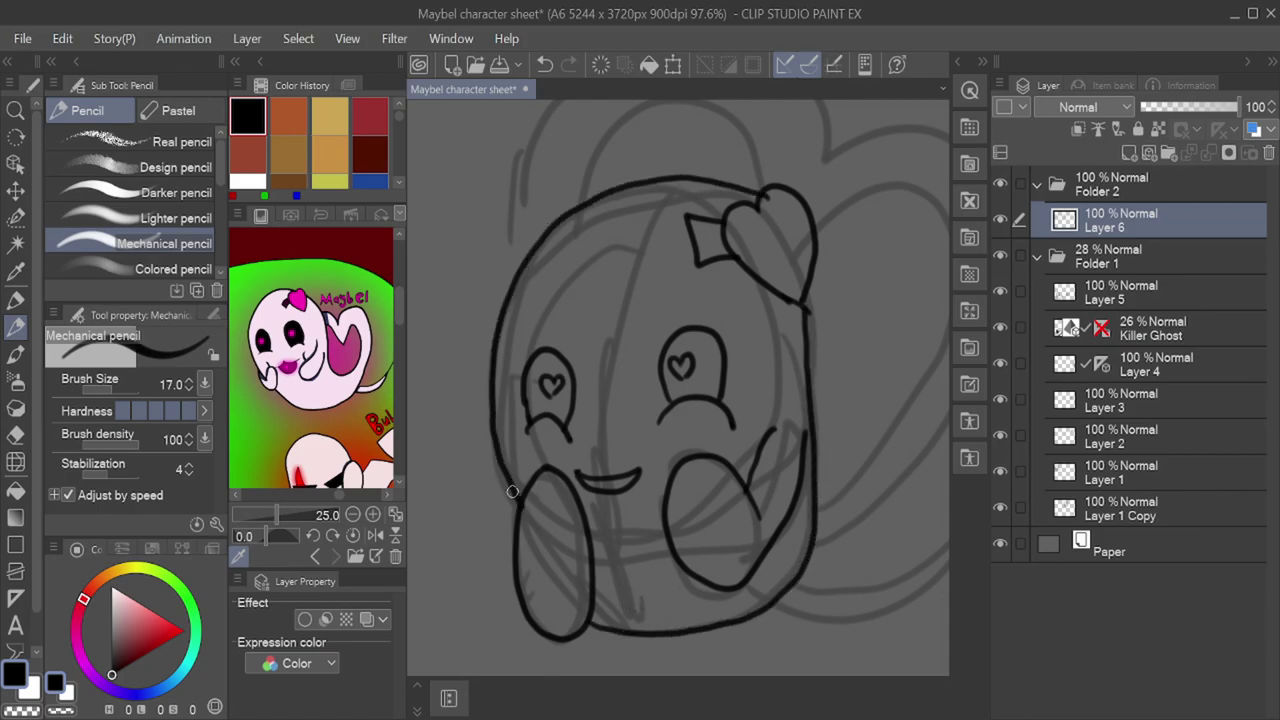
Step: Line the upper-right ghost's inner and outer heart tail and the pointed tail tip
scroll(514, 491, down, 2)
mouse_move(553, 307)
mouse_down()
mouse_move(686, 288)
mouse_move(690, 298)
mouse_up()
mouse_move(730, 328)
mouse_down()
mouse_move(830, 322)
mouse_move(732, 540)
mouse_up()
mouse_move(506, 352)
mouse_down()
mouse_move(564, 212)
mouse_move(878, 296)
mouse_move(735, 573)
mouse_up()
mouse_move(696, 614)
mouse_down()
mouse_move(846, 627)
mouse_move(740, 562)
mouse_up()
Step: Line the open mouth with a heart tongue and the happy closed eyes of the small ghost with raised arms
scroll(746, 477, down, 2)
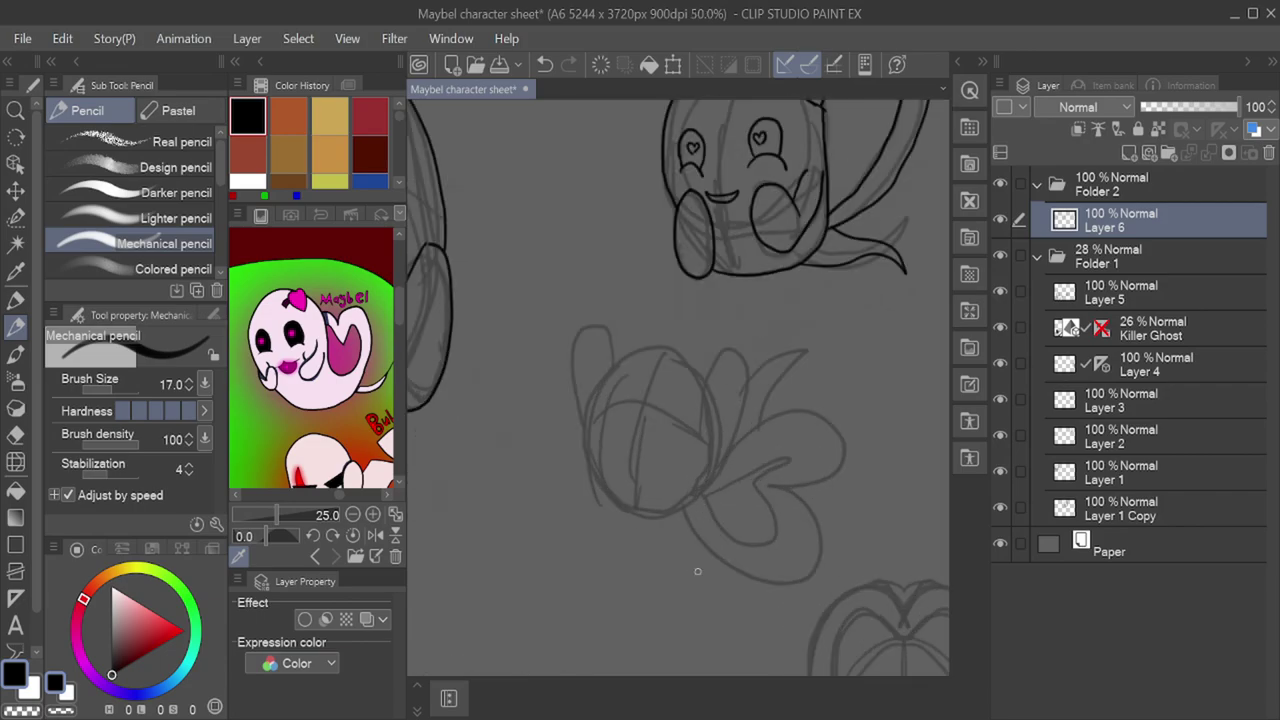
scroll(694, 571, up, 2)
mouse_move(638, 337)
mouse_down()
mouse_move(580, 338)
mouse_move(690, 355)
mouse_up()
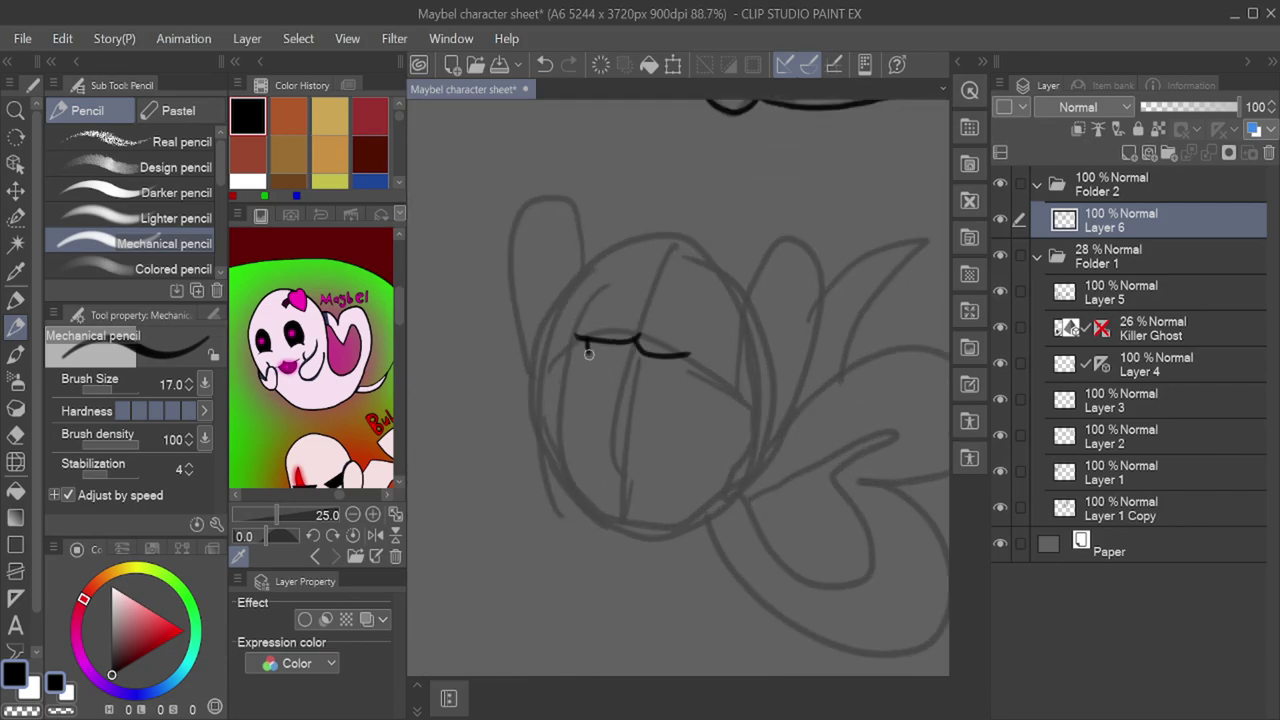
drag(585, 342, 678, 368)
drag(628, 358, 625, 368)
drag(667, 292, 705, 295)
Step: Line the cheering ghost's heart hair clip, both raised arms and round body
mouse_move(734, 251)
mouse_down()
mouse_move(720, 237)
mouse_move(756, 304)
mouse_move(598, 251)
mouse_move(737, 468)
mouse_move(758, 300)
mouse_up()
mouse_move(586, 258)
mouse_down()
mouse_move(508, 288)
mouse_move(532, 400)
mouse_up()
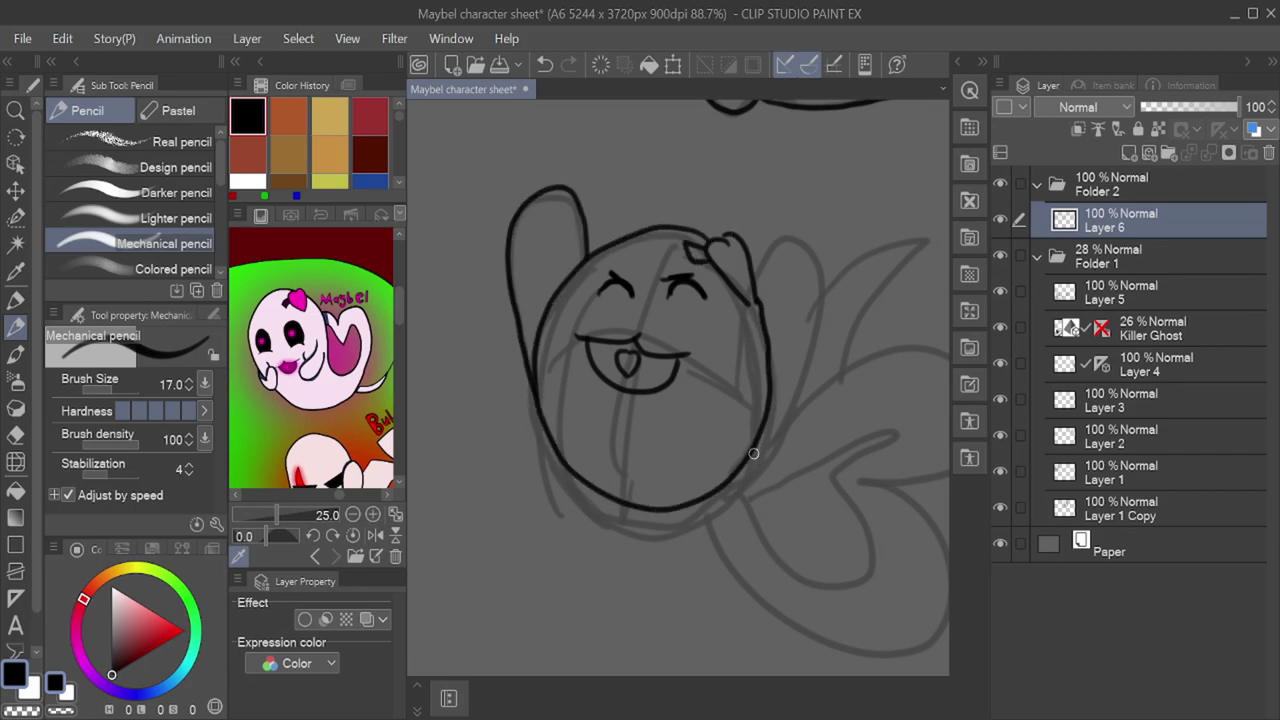
drag(754, 453, 764, 243)
scroll(766, 286, down, 2)
scroll(890, 322, up, 2)
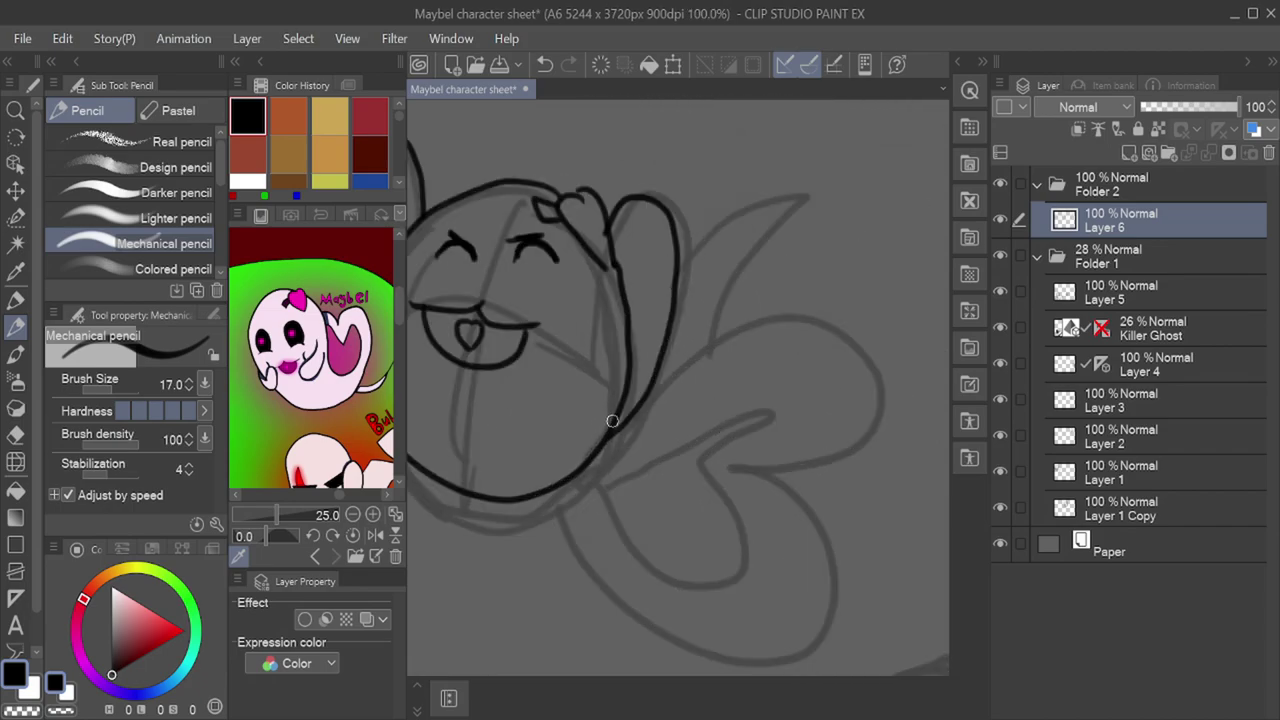
Step: Undo the first tail stroke and line the cheering ghost's double heart tail and pointed tail tip
mouse_move(612, 421)
mouse_down()
mouse_move(634, 540)
mouse_move(740, 570)
mouse_up()
key(ctrl+z)
mouse_move(514, 500)
mouse_down()
mouse_move(743, 423)
mouse_move(771, 520)
mouse_move(613, 495)
mouse_up()
mouse_move(673, 371)
mouse_down()
mouse_move(800, 478)
mouse_move(576, 536)
mouse_move(560, 508)
mouse_up()
mouse_move(679, 277)
mouse_down()
mouse_move(826, 204)
mouse_move(720, 335)
mouse_up()
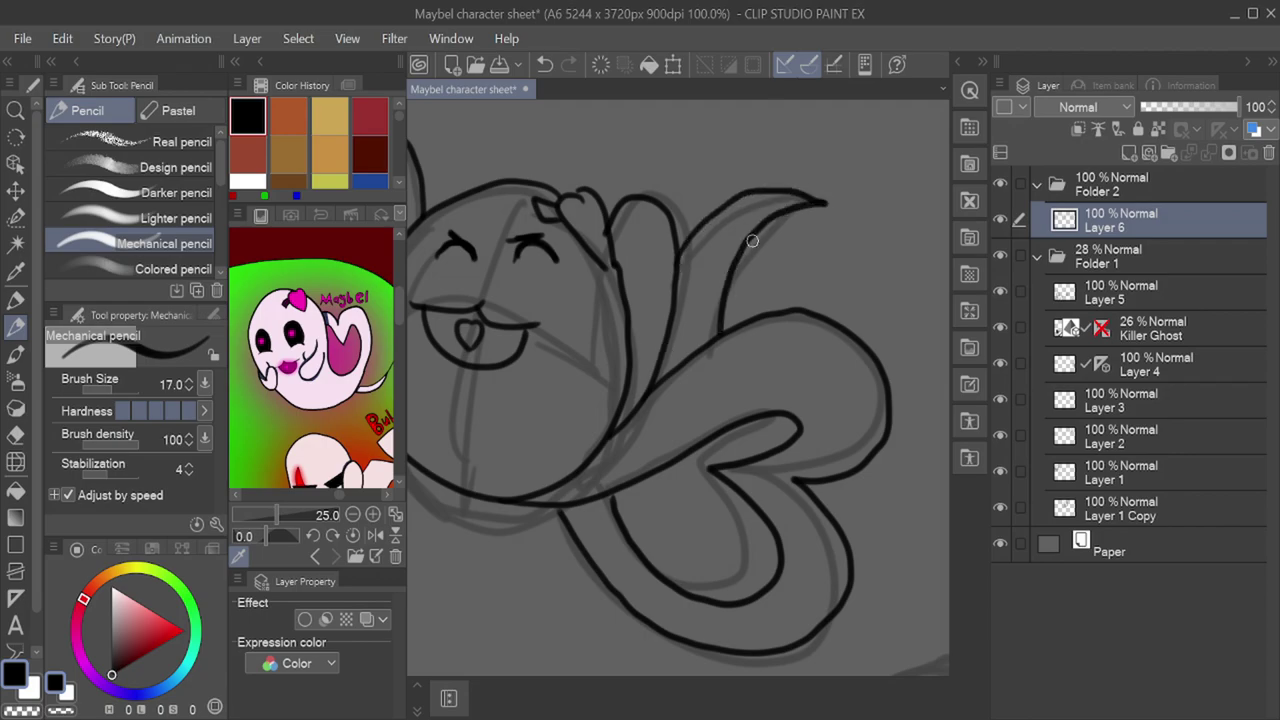
Step: Copy Layer 4's symmetry ruler onto Layer 6 and line the front-facing ghost's mouth and heart-pupil eyes
scroll(752, 241, down, 4)
scroll(837, 546, up, 2)
drag(1100, 360, 1100, 220)
scroll(633, 368, up, 4)
drag(621, 373, 679, 347)
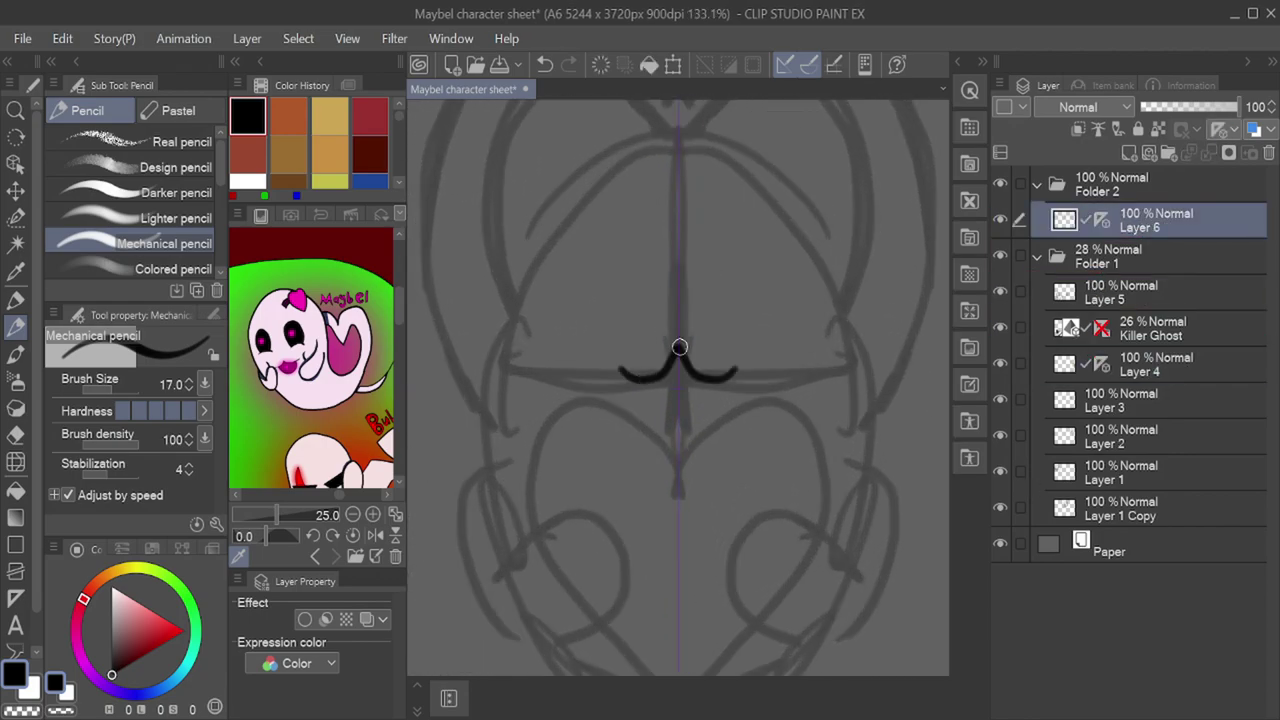
mouse_move(586, 330)
mouse_down()
mouse_move(648, 320)
mouse_move(588, 324)
mouse_up()
drag(625, 280, 625, 298)
mouse_move(625, 280)
mouse_down()
mouse_move(634, 275)
mouse_move(625, 298)
mouse_up()
Step: Line the front-facing ghost's mirrored hands, round body and the big heart it holds
scroll(670, 456, up, 1)
mouse_move(510, 482)
mouse_down()
mouse_move(606, 429)
mouse_move(466, 463)
mouse_move(490, 382)
mouse_up()
scroll(580, 487, down, 4)
mouse_move(530, 477)
mouse_down()
mouse_move(634, 157)
mouse_move(665, 152)
mouse_up()
drag(664, 396, 556, 452)
drag(569, 547, 670, 588)
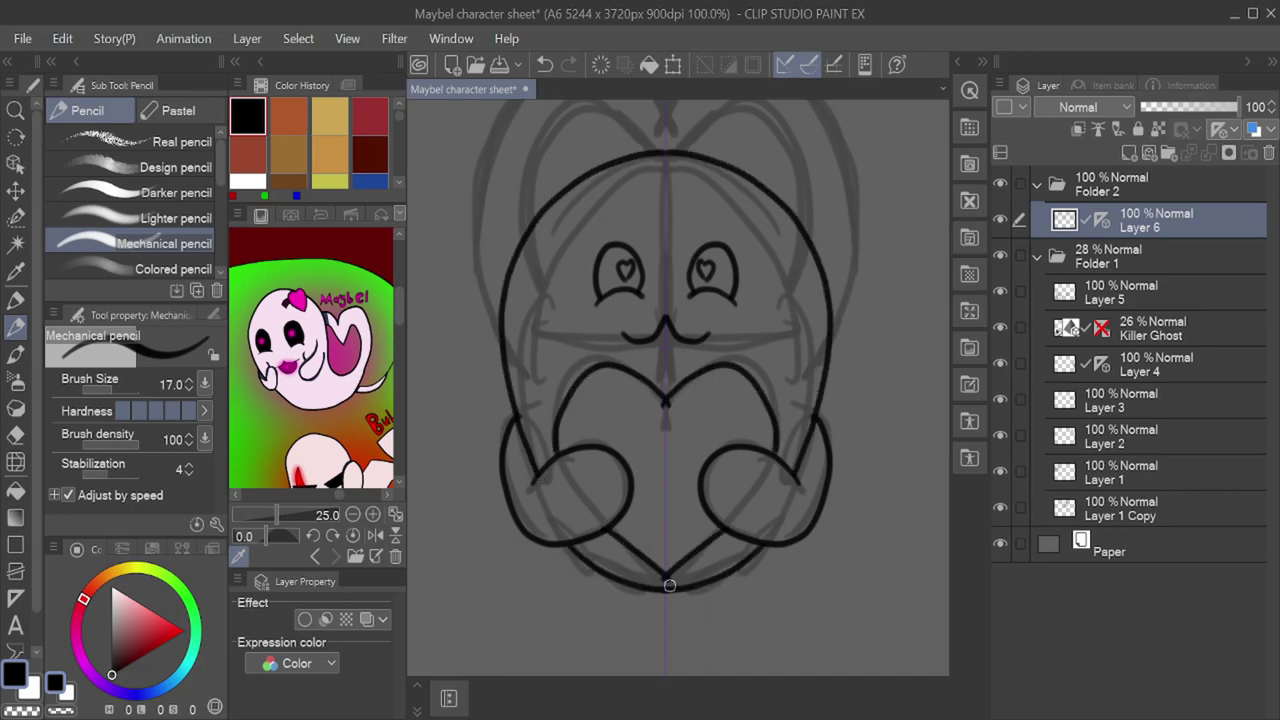
Step: Line the mirrored heart tail behind the front-facing ghost's head, then add its hair clip with the ruler disabled
drag(652, 158, 686, 340)
mouse_move(704, 291)
mouse_down()
mouse_move(655, 234)
mouse_move(536, 479)
mouse_up()
mouse_move(695, 321)
mouse_down()
mouse_move(560, 366)
mouse_move(556, 418)
mouse_up()
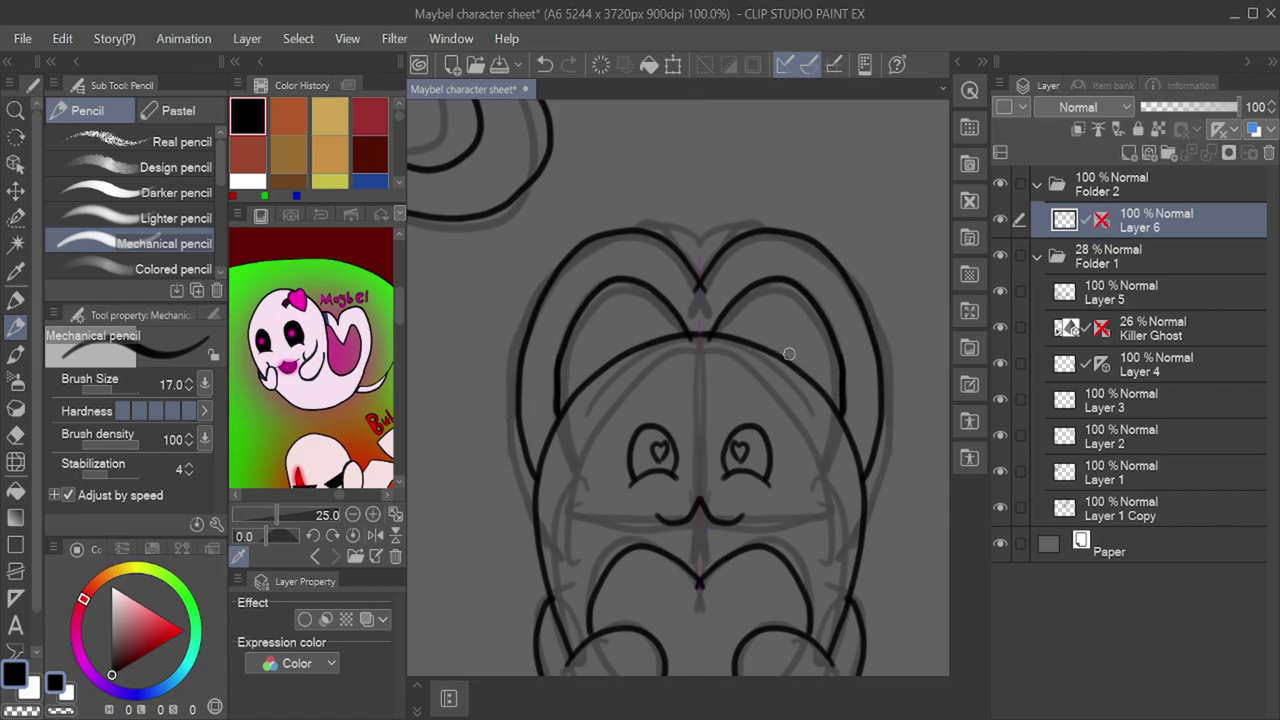
mouse_move(802, 337)
mouse_down()
mouse_move(862, 422)
mouse_move(769, 404)
mouse_move(810, 365)
mouse_move(776, 406)
mouse_move(785, 380)
mouse_move(789, 406)
mouse_move(845, 413)
mouse_up()
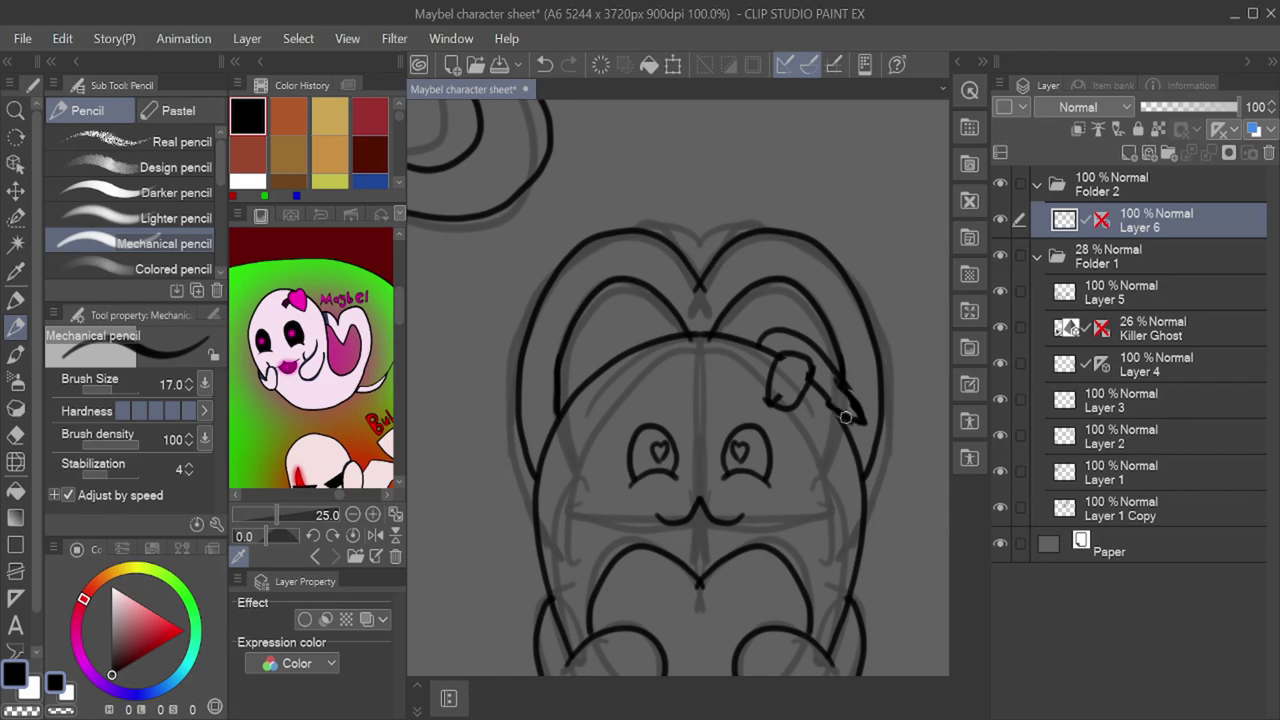
Step: Line the closed eyes and slanted brows of the small ghost beside the mannequin's hand
scroll(873, 414, down, 10)
scroll(694, 463, up, 10)
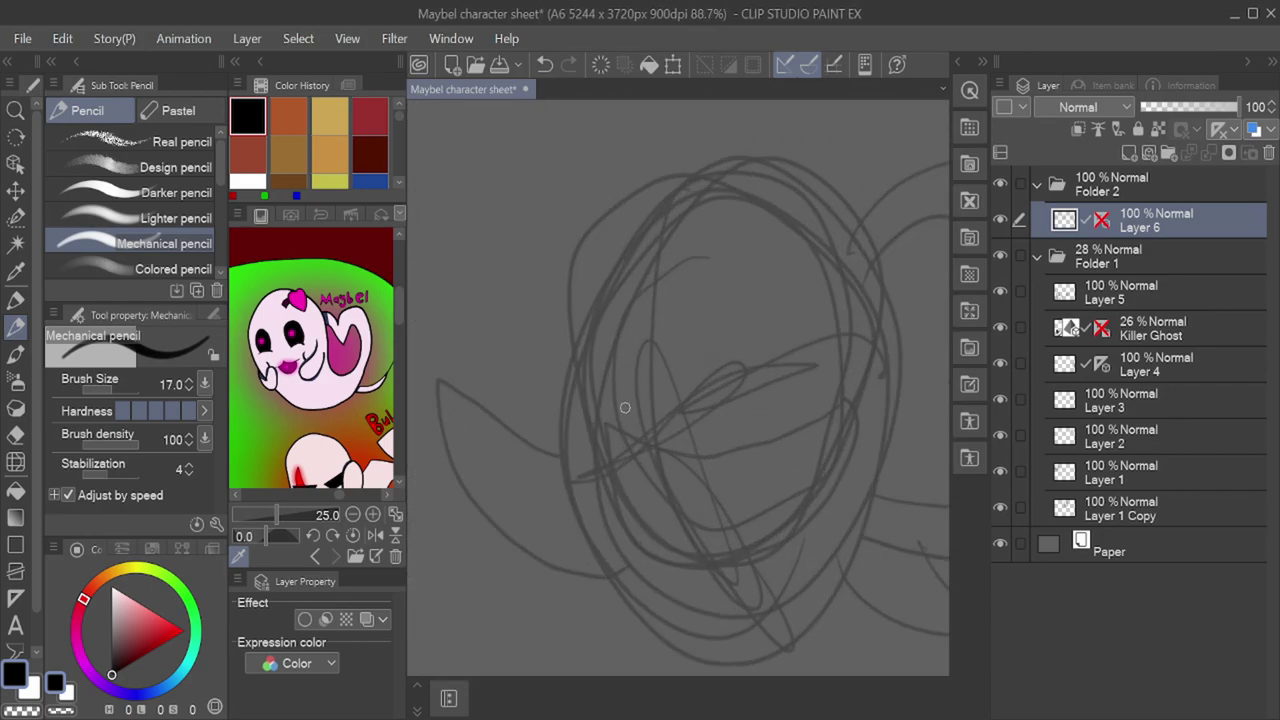
drag(668, 332, 728, 333)
drag(586, 347, 638, 328)
drag(660, 318, 690, 287)
Step: Line the heart hair clip, the arm across the body and the oval outline of the ghost beside the mannequin's hand
drag(790, 160, 826, 250)
mouse_move(742, 190)
mouse_down()
mouse_move(703, 202)
mouse_move(757, 213)
mouse_up()
mouse_move(825, 412)
mouse_down()
mouse_move(590, 450)
mouse_move(838, 458)
mouse_up()
mouse_move(751, 152)
mouse_down()
mouse_move(560, 451)
mouse_move(755, 647)
mouse_move(886, 498)
mouse_move(904, 372)
mouse_up()
scroll(666, 334, down, 4)
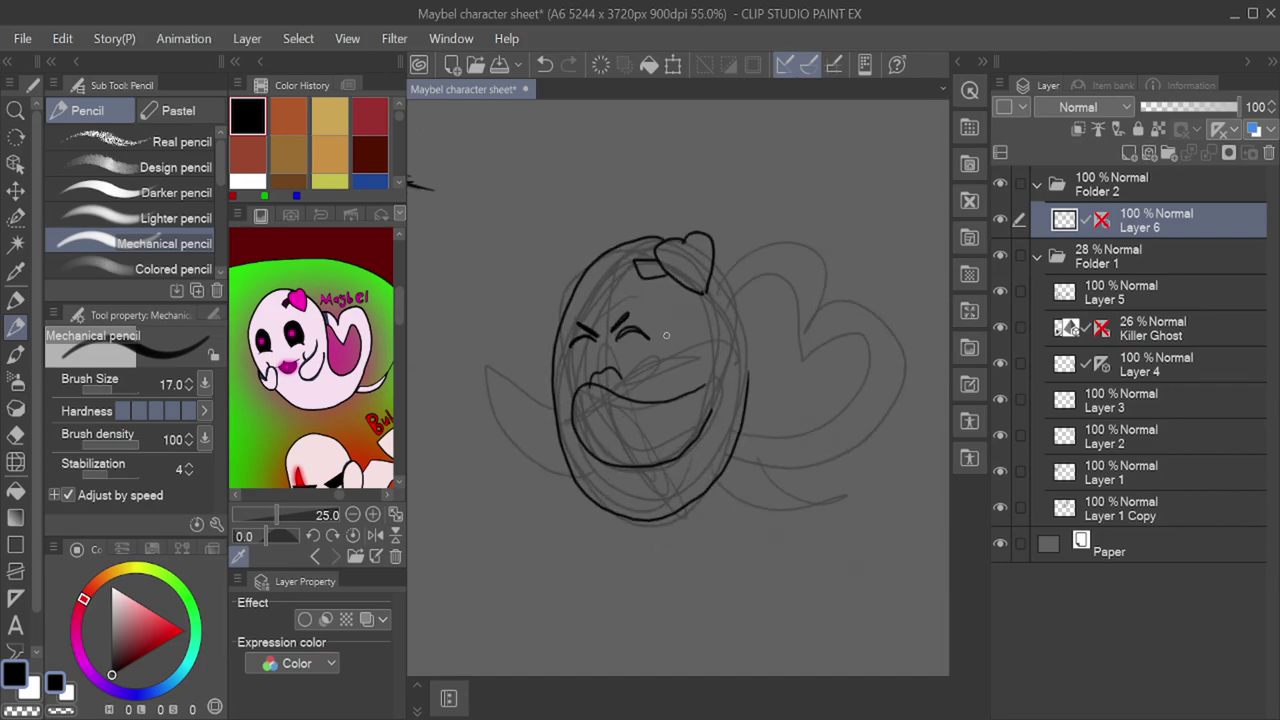
Step: Undo the last body stroke, redraw the body edge, and line this ghost's heart tail, tail tip and outstretched arm
scroll(666, 334, up, 1)
key(ctrl+z)
mouse_move(661, 223)
mouse_down()
mouse_move(566, 502)
mouse_move(770, 384)
mouse_move(865, 360)
mouse_move(768, 488)
mouse_up()
mouse_move(733, 267)
mouse_down()
mouse_move(763, 353)
mouse_move(728, 496)
mouse_move(833, 256)
mouse_move(864, 324)
mouse_move(885, 499)
mouse_move(768, 486)
mouse_up()
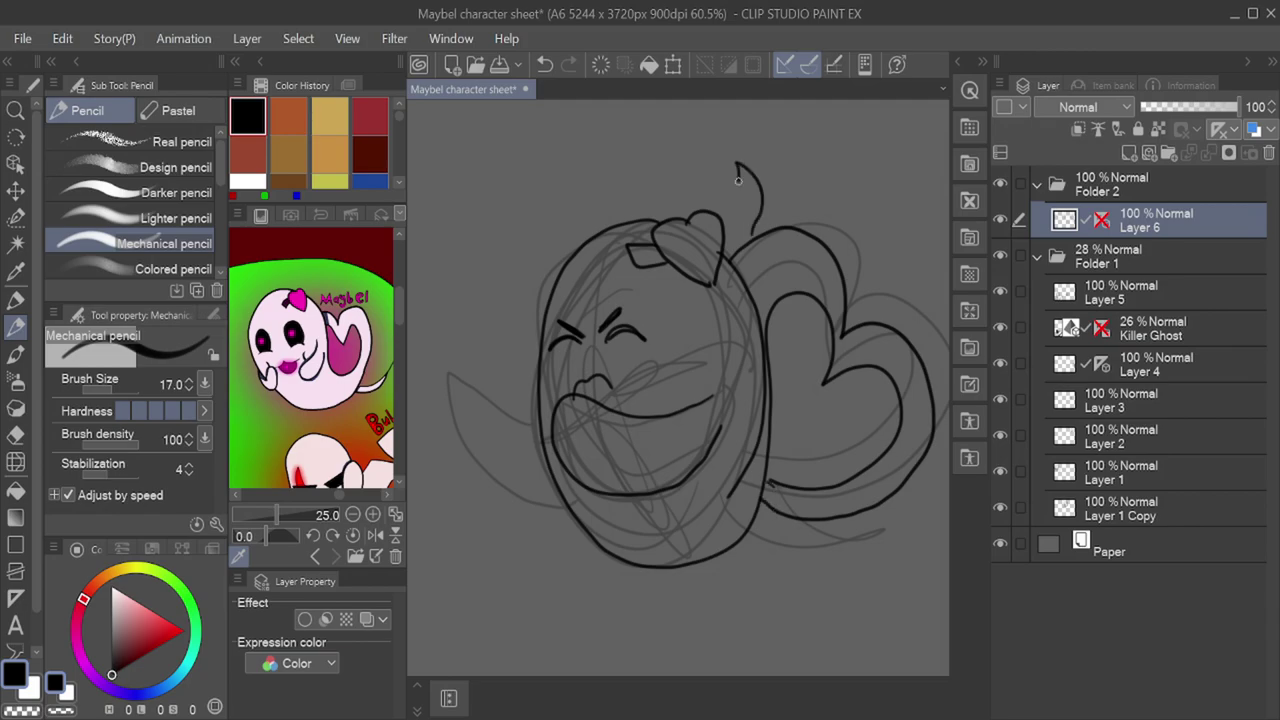
mouse_move(541, 420)
mouse_down()
mouse_move(455, 365)
mouse_move(563, 508)
mouse_up()
Step: Set the pencil size to 9.9 and line the mannequin's eye, eyebrow, nose, grinning mouth and chin
scroll(685, 487, down, 5)
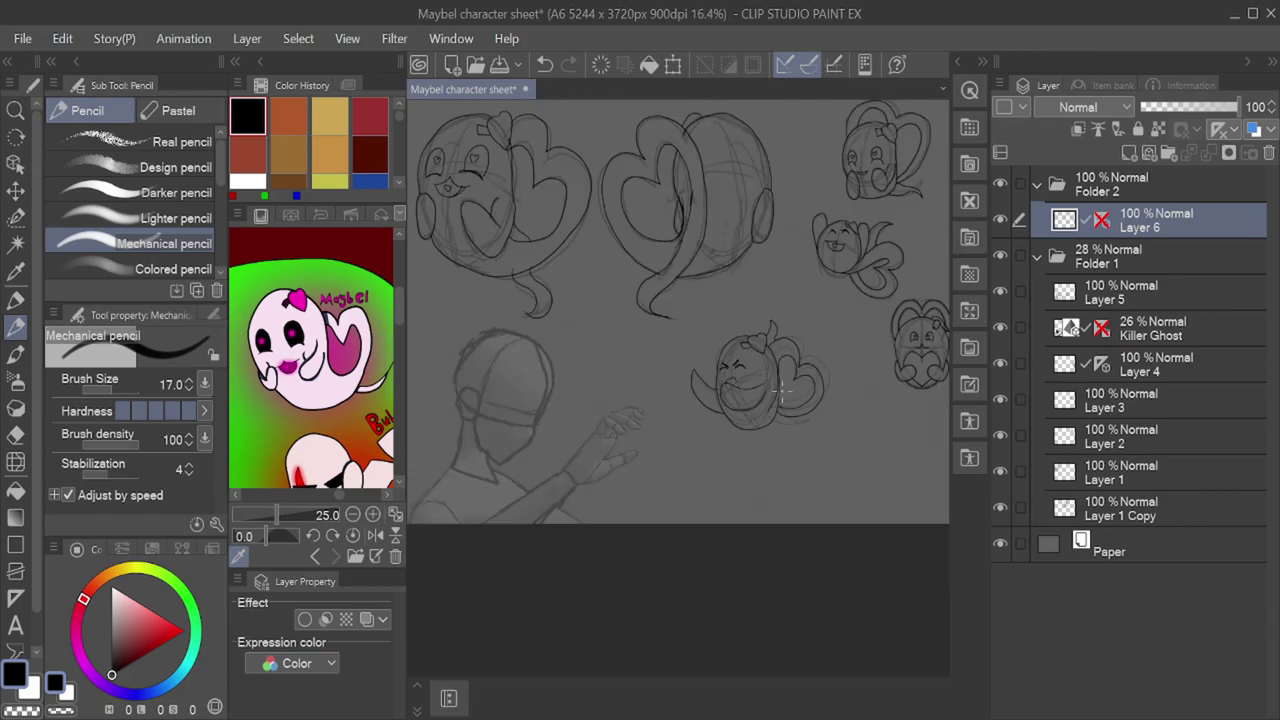
scroll(549, 371, up, 5)
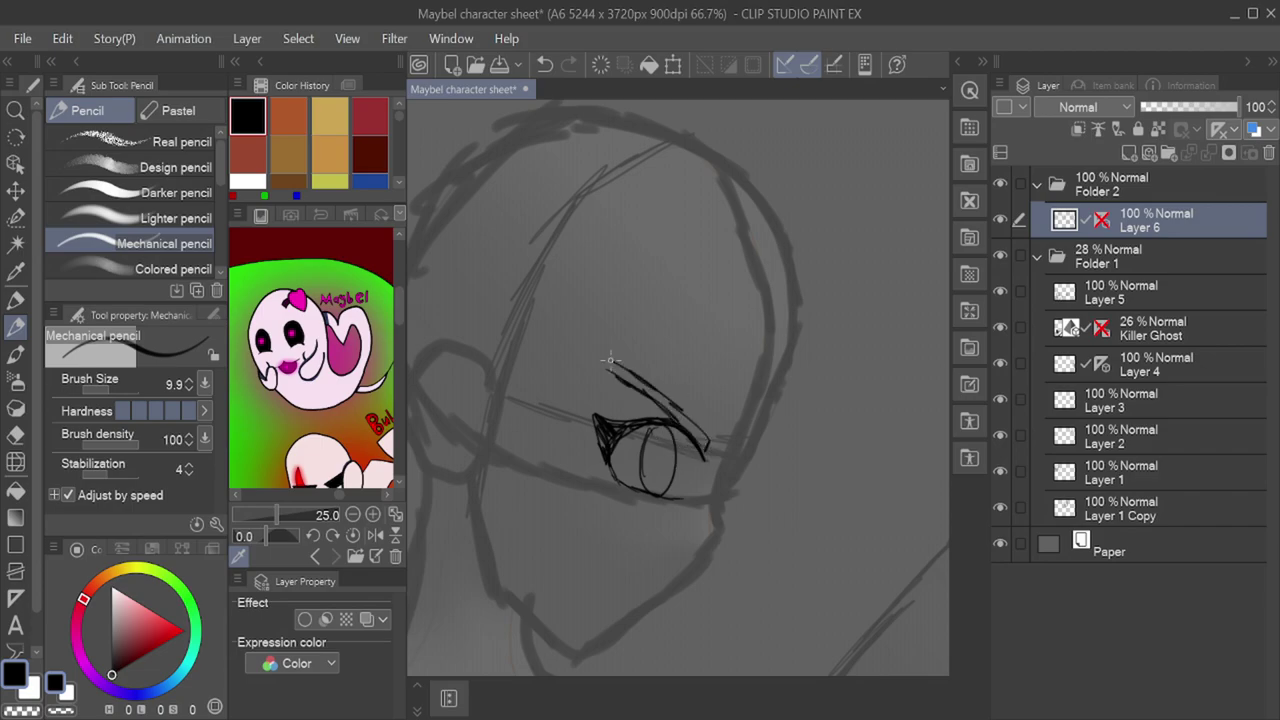
scroll(701, 562, up, 3)
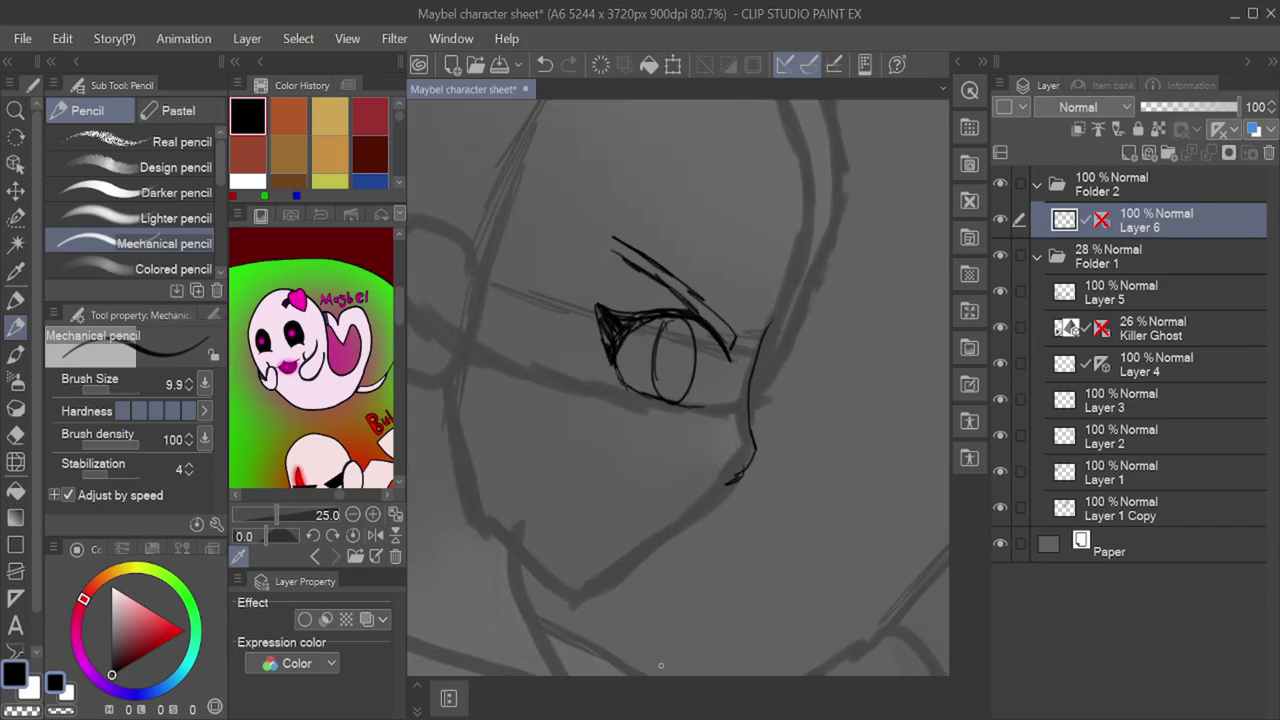
drag(752, 442, 732, 463)
mouse_move(590, 380)
mouse_down()
mouse_move(670, 470)
mouse_move(642, 497)
mouse_up()
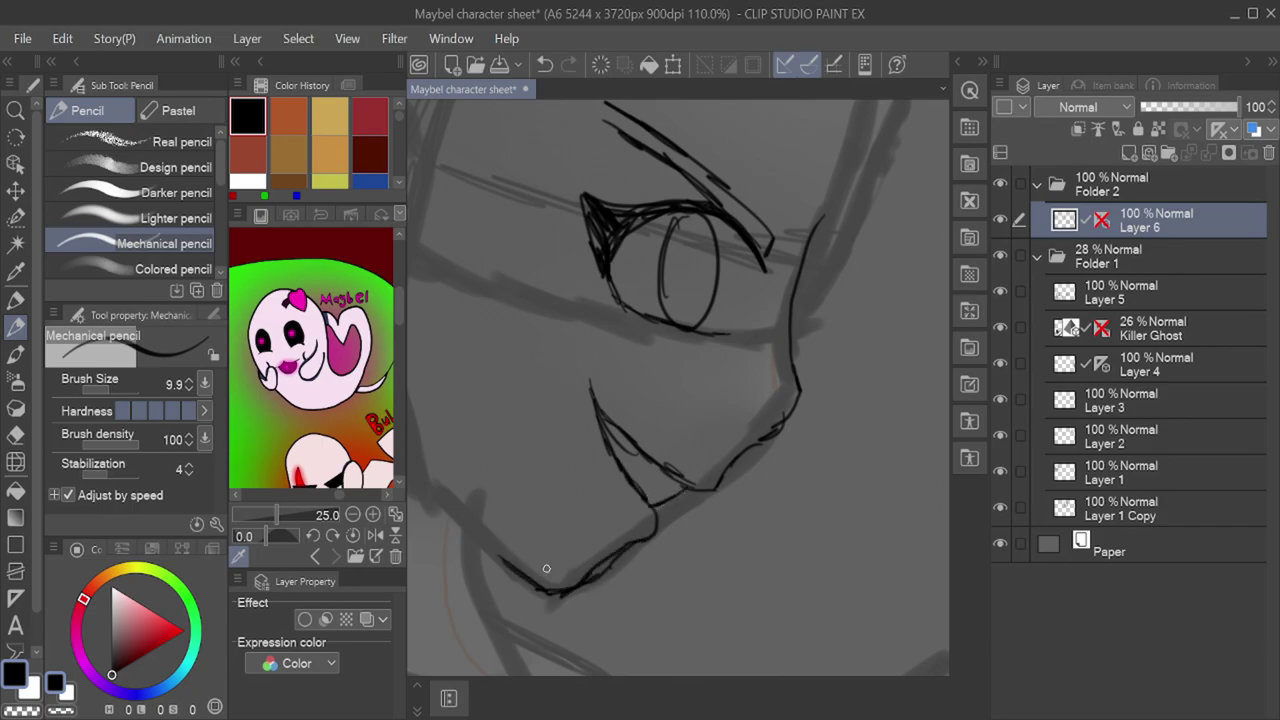
Step: Line the mannequin's ear, jaw and rounded head outline
scroll(592, 455, down, 4)
drag(511, 209, 512, 352)
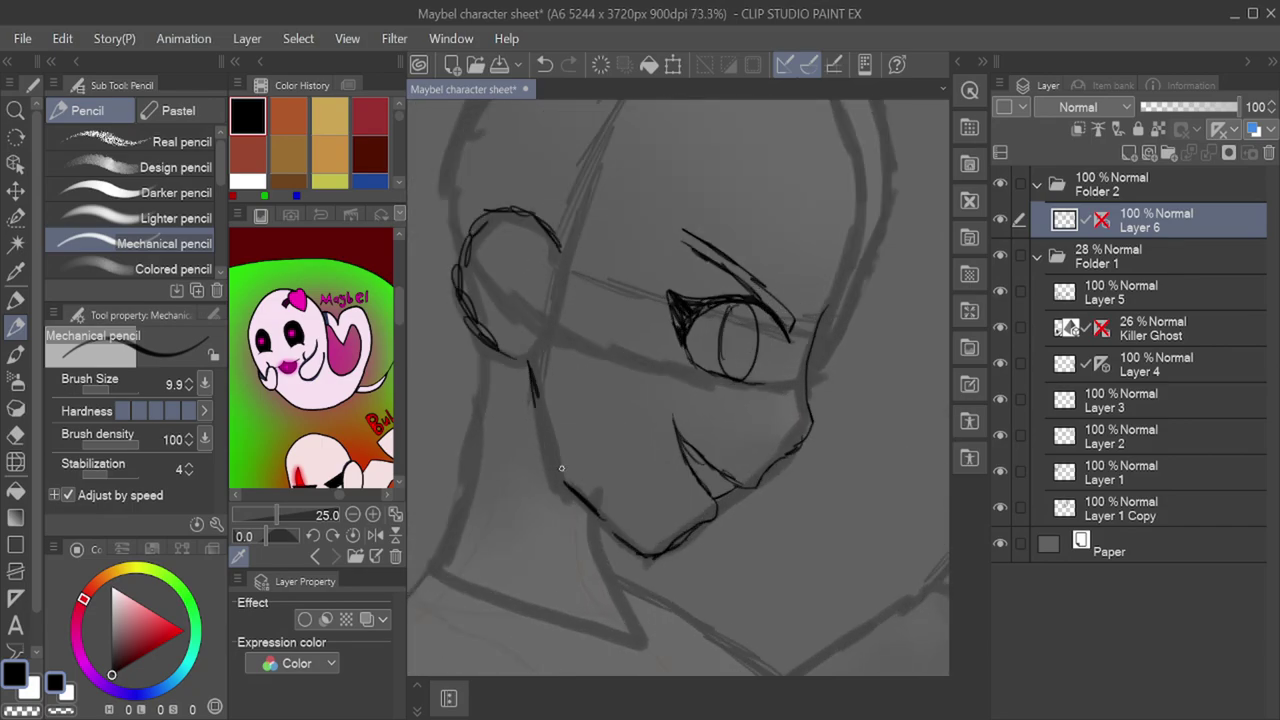
scroll(590, 503, down, 2)
mouse_move(789, 479)
mouse_down()
mouse_move(796, 208)
mouse_move(645, 165)
mouse_move(514, 294)
mouse_move(515, 386)
mouse_up()
scroll(609, 470, down, 2)
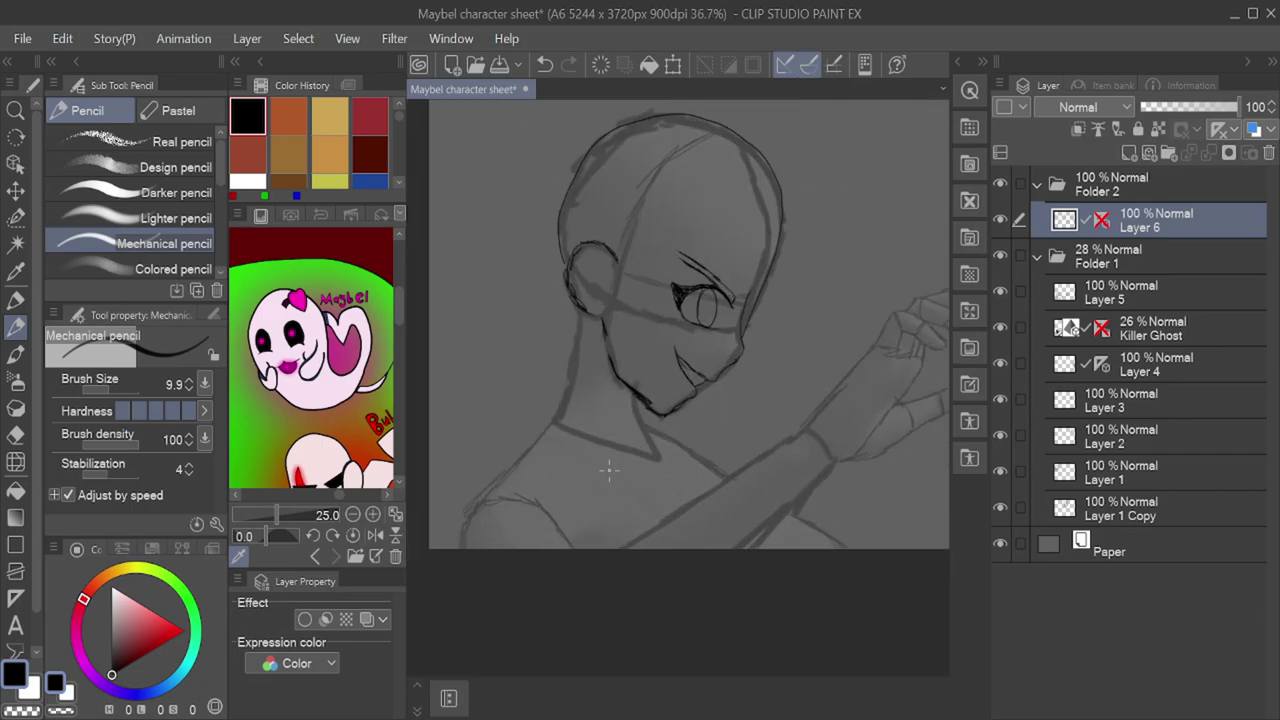
Step: Line the mannequin's neck, shoulders and raised forearm
scroll(609, 470, up, 1)
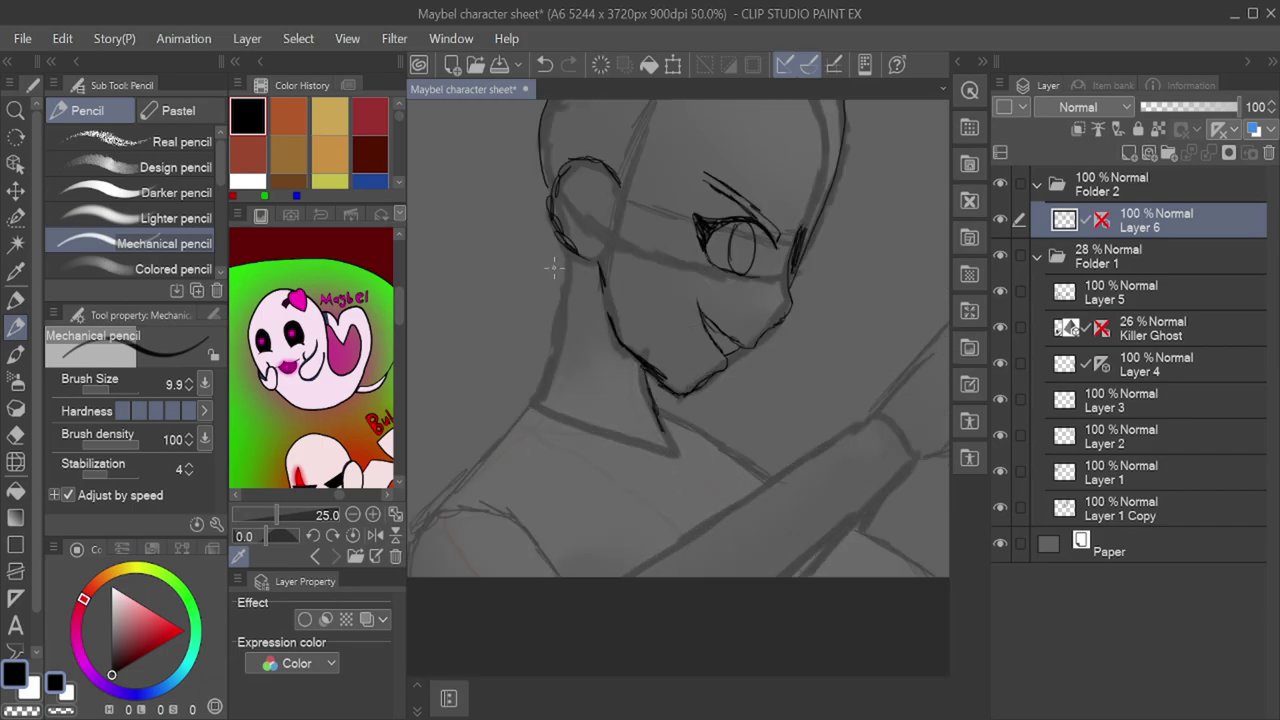
scroll(655, 400, down, 1)
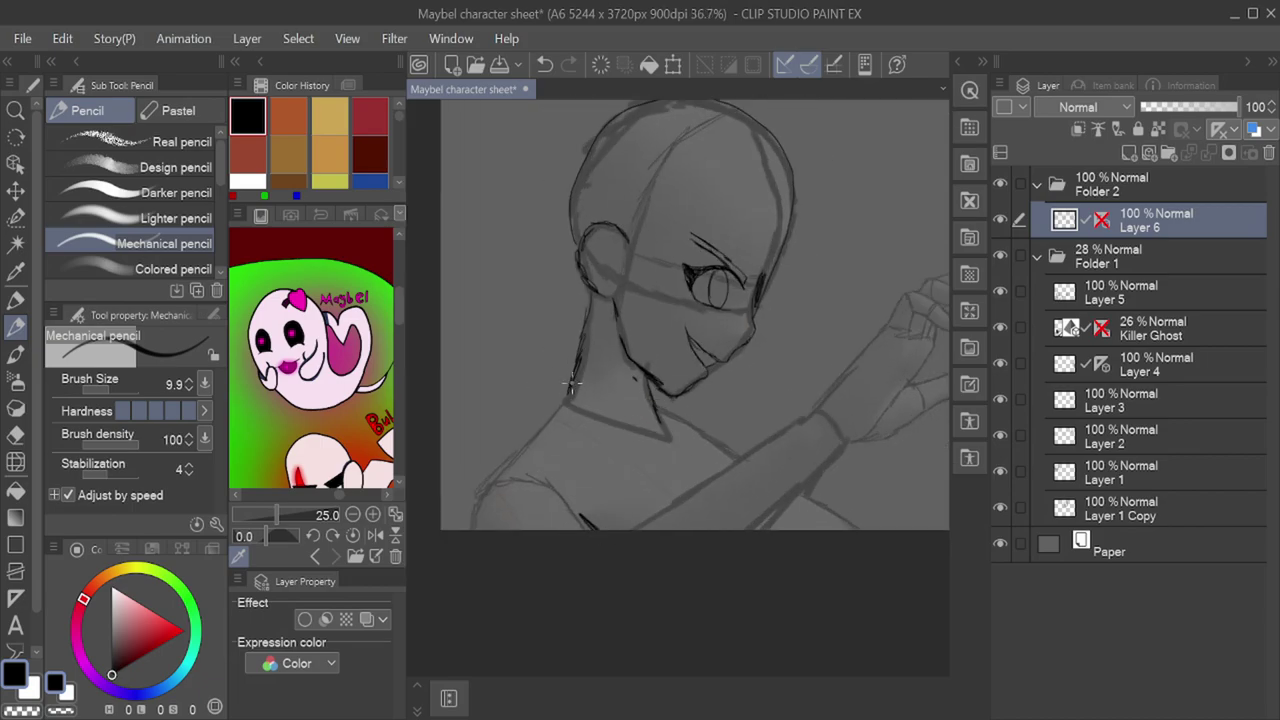
drag(798, 418, 641, 528)
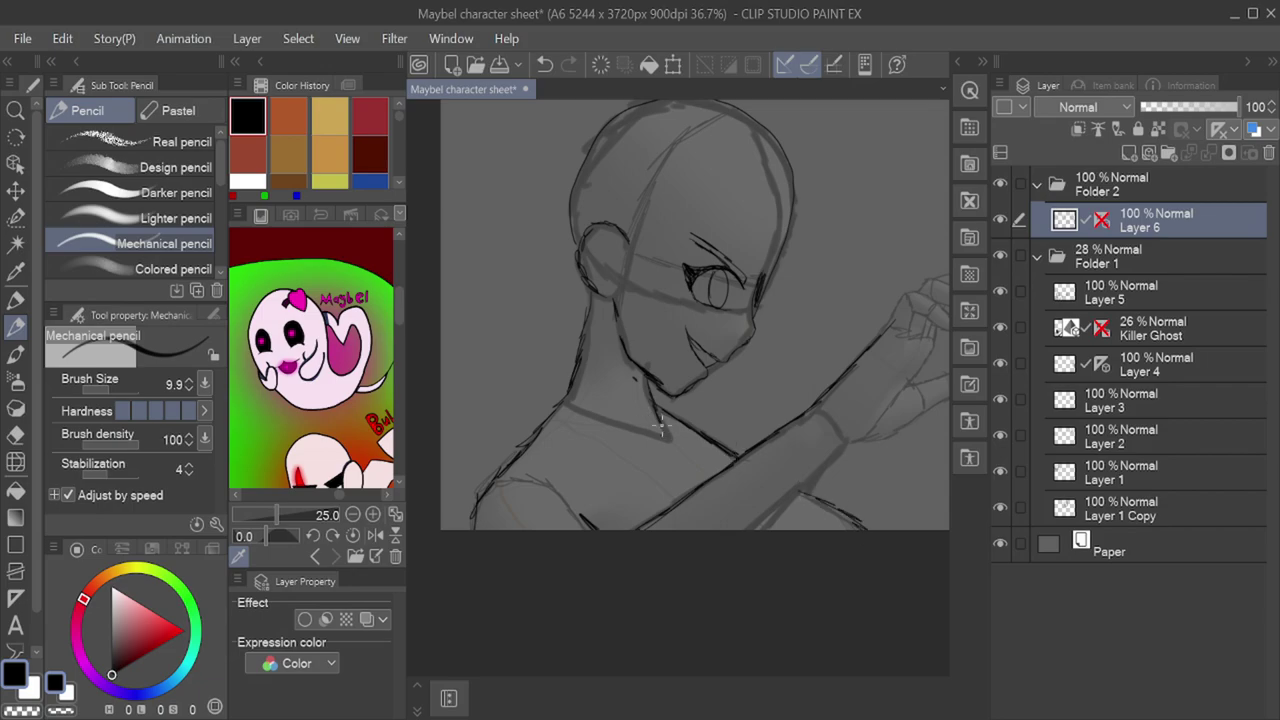
scroll(665, 432, up, 1)
scroll(626, 448, down, 5)
mouse_move(618, 436)
mouse_down()
mouse_move(626, 447)
mouse_move(514, 598)
mouse_up()
Step: Line the mannequin's wrist and the lower edge of the thumb
scroll(815, 440, up, 6)
scroll(510, 602, down, 5)
scroll(640, 510, up, 7)
drag(630, 527, 762, 433)
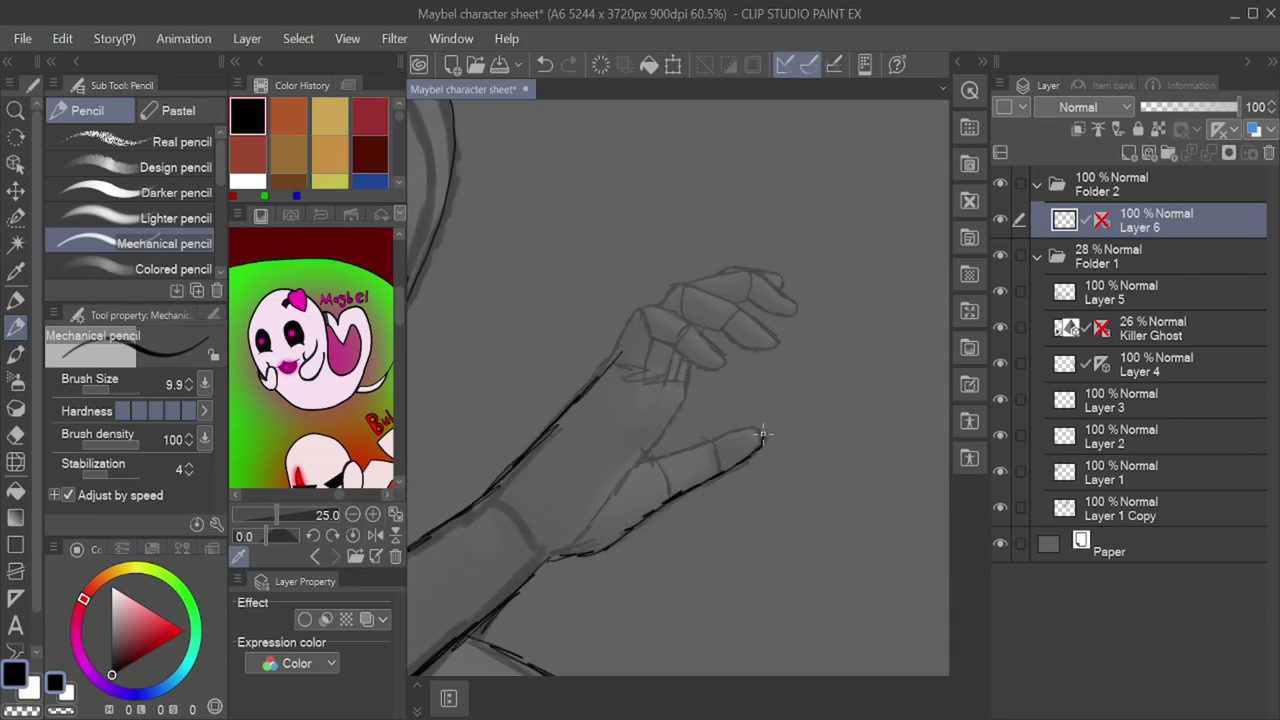
Step: Line the mannequin's palm, finger creases and the first two bent fingers
scroll(662, 428, up, 3)
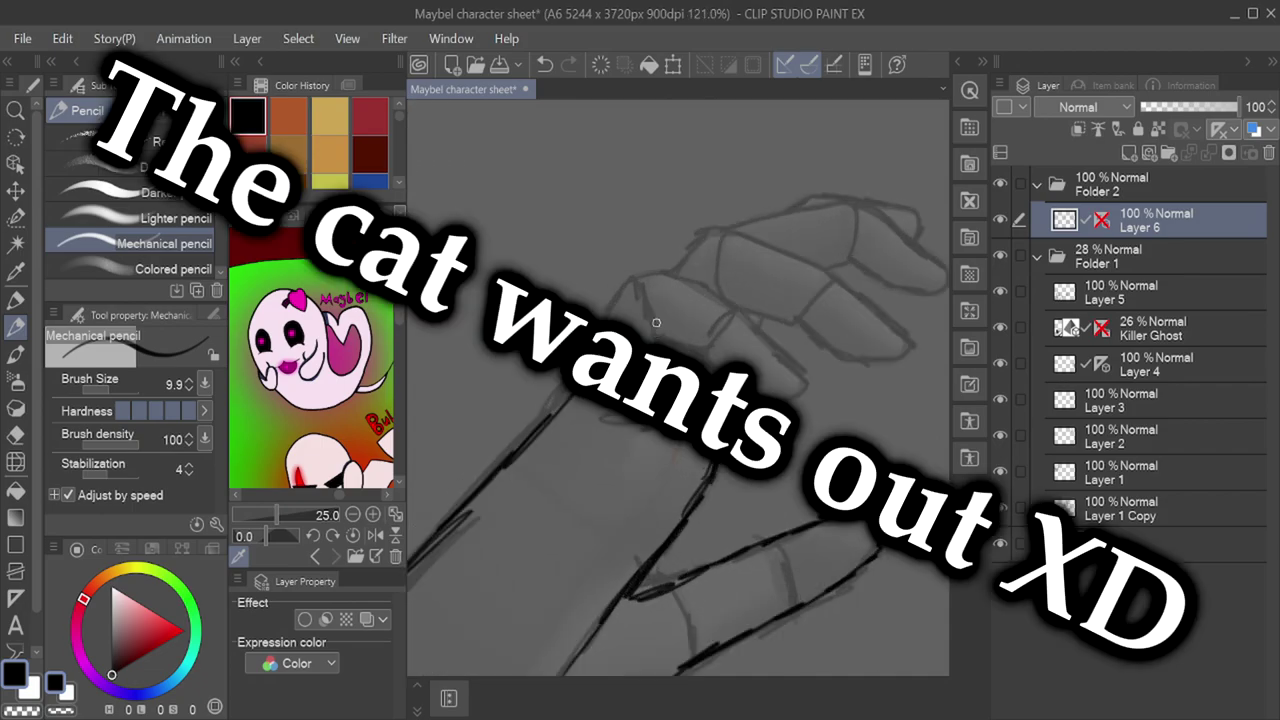
mouse_move(712, 295)
mouse_down()
mouse_move(626, 283)
mouse_move(467, 507)
mouse_up()
drag(660, 338, 642, 410)
drag(698, 360, 690, 420)
mouse_move(672, 270)
mouse_down()
mouse_move(840, 295)
mouse_move(823, 347)
mouse_up()
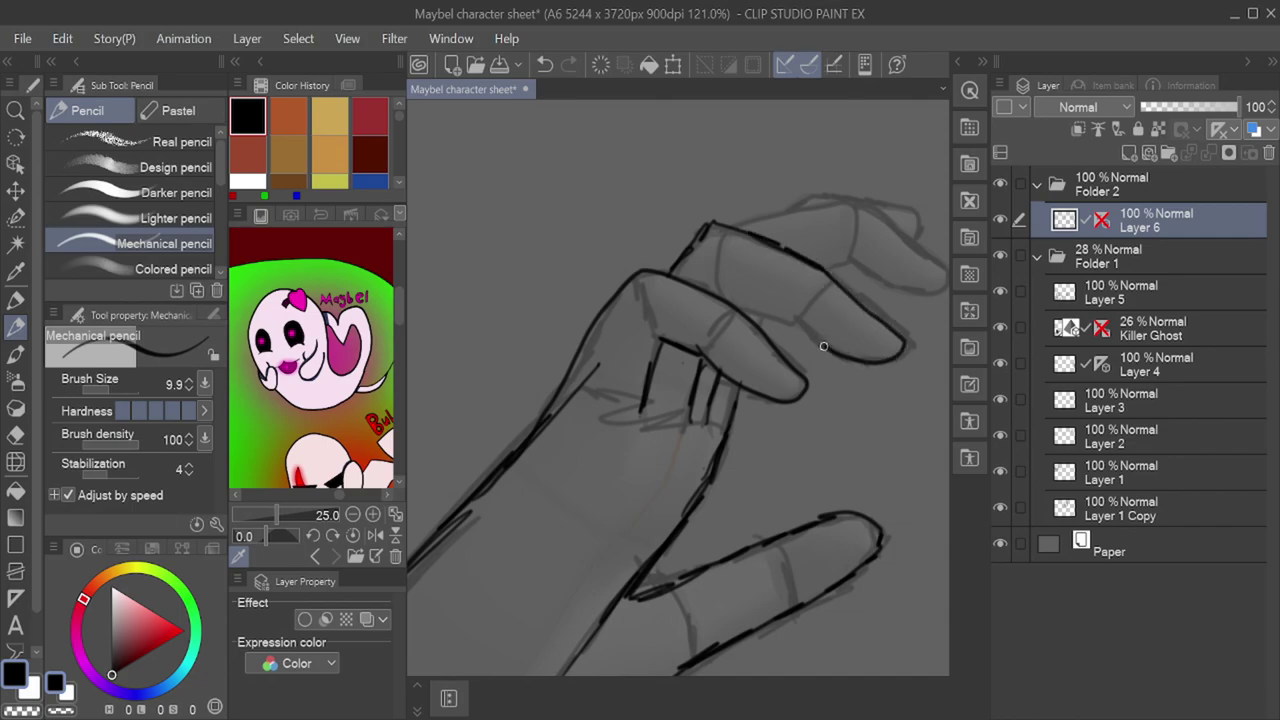
Step: Refine the second finger's joint and line the uppermost bent finger
drag(763, 319, 761, 330)
scroll(640, 405, down, 2)
scroll(740, 300, up, 3)
mouse_move(759, 397)
mouse_down()
mouse_move(903, 429)
mouse_move(808, 350)
mouse_up()
drag(770, 318, 890, 402)
Step: Line the farthest bent finger and the knuckle edges of the figure's outstretched hand
drag(774, 321, 562, 349)
drag(760, 399, 714, 416)
key(e)
mouse_move(695, 308)
mouse_down()
mouse_move(724, 321)
mouse_move(580, 351)
mouse_up()
mouse_move(656, 326)
mouse_down()
mouse_move(760, 308)
mouse_move(848, 323)
mouse_up()
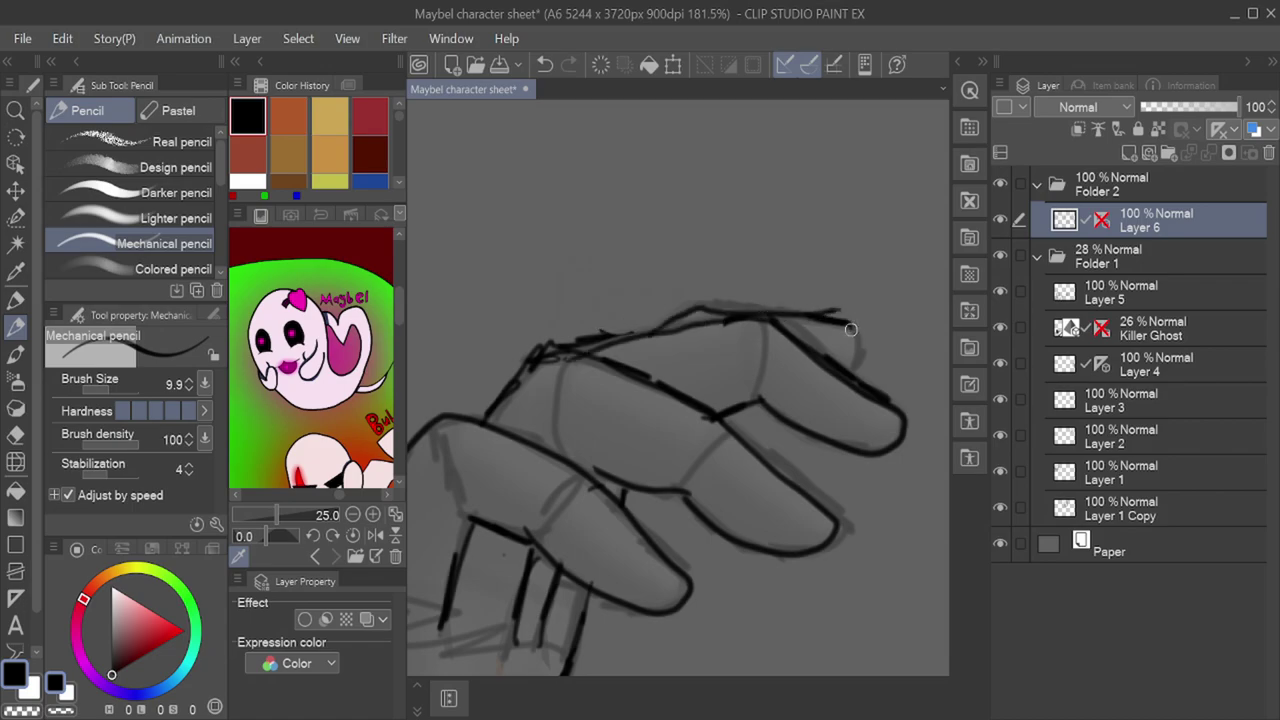
Step: Add a new layer above the body lines and sketch long front hair strands framing the figure's face
scroll(615, 332, down, 9)
key(ctrl+shift+n)
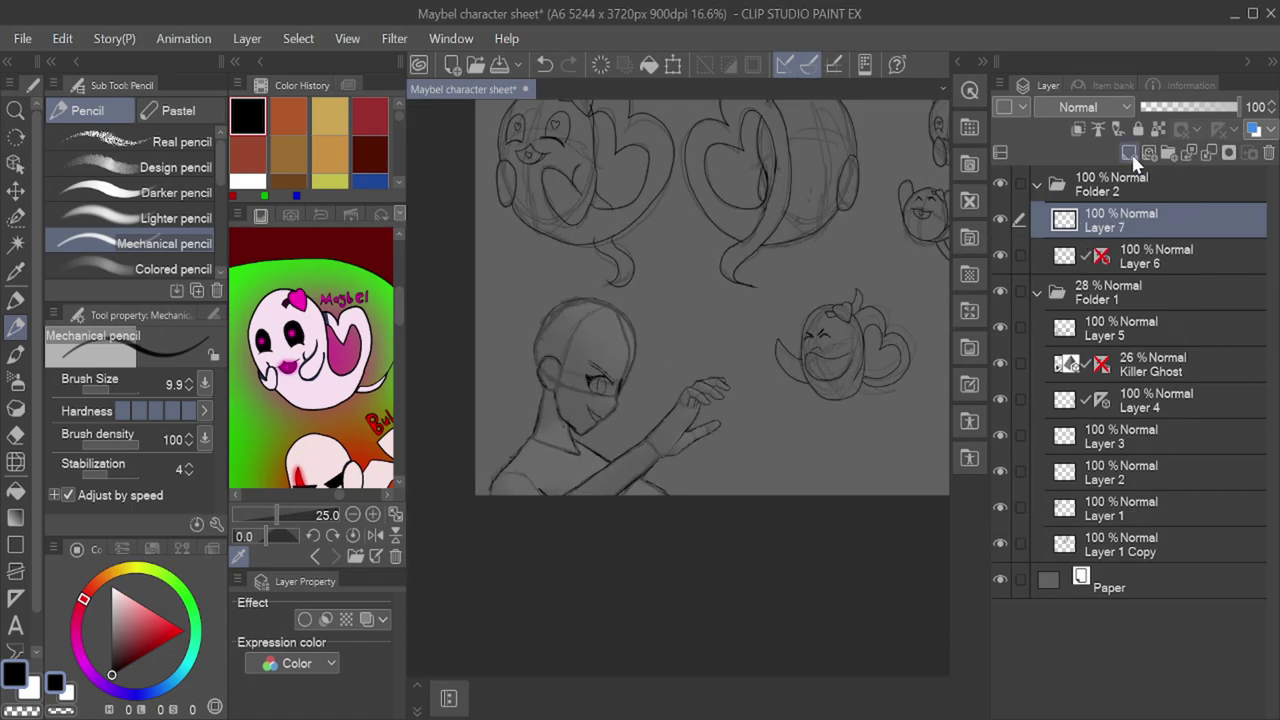
scroll(541, 407, up, 3)
scroll(541, 407, down, 2)
scroll(738, 261, up, 1)
drag(734, 358, 656, 395)
drag(668, 424, 636, 530)
drag(645, 485, 714, 562)
drag(674, 239, 604, 336)
drag(606, 312, 638, 532)
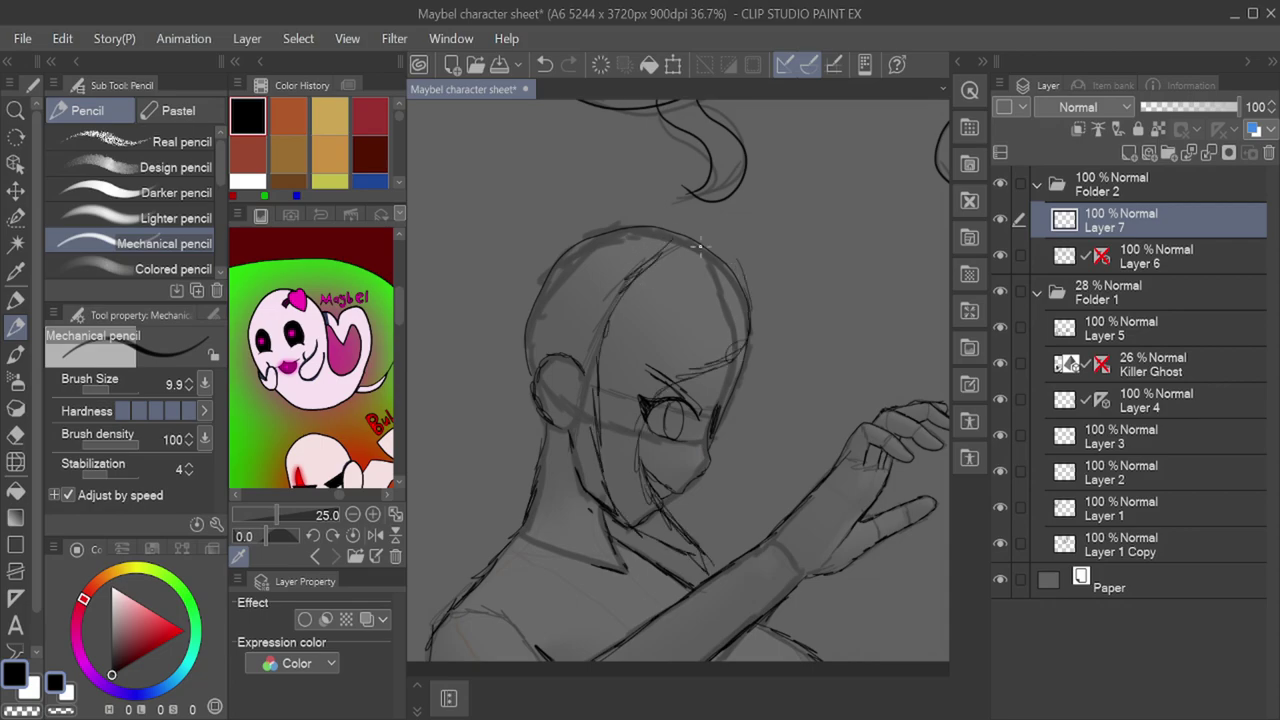
Step: Sketch the outer contour of the hair over the crown and down both sides of the head
drag(706, 236, 560, 212)
mouse_move(552, 214)
mouse_down()
mouse_move(490, 440)
mouse_move(642, 645)
mouse_up()
drag(676, 538, 668, 562)
drag(738, 384, 768, 545)
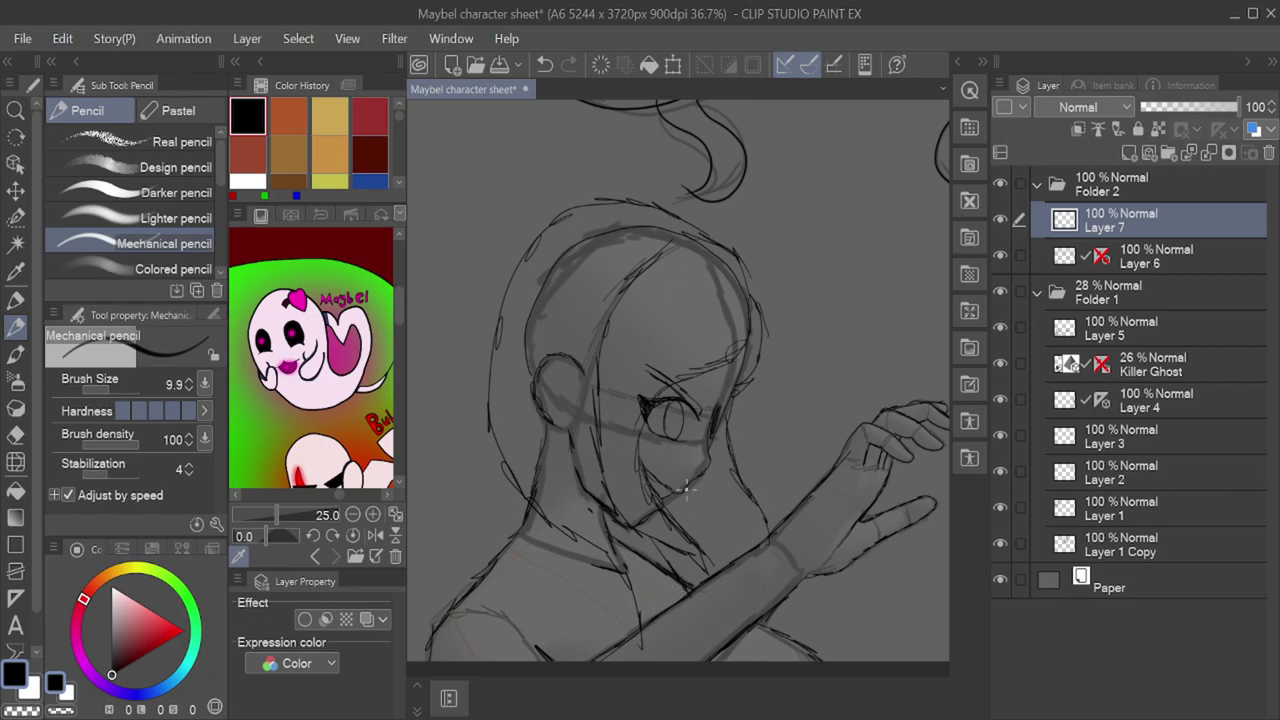
Step: Sketch loose, pointed hair strands sweeping outward behind the figure's neck
drag(643, 377, 795, 215)
scroll(795, 215, up, 2)
drag(626, 316, 517, 224)
drag(648, 338, 497, 322)
drag(654, 359, 497, 426)
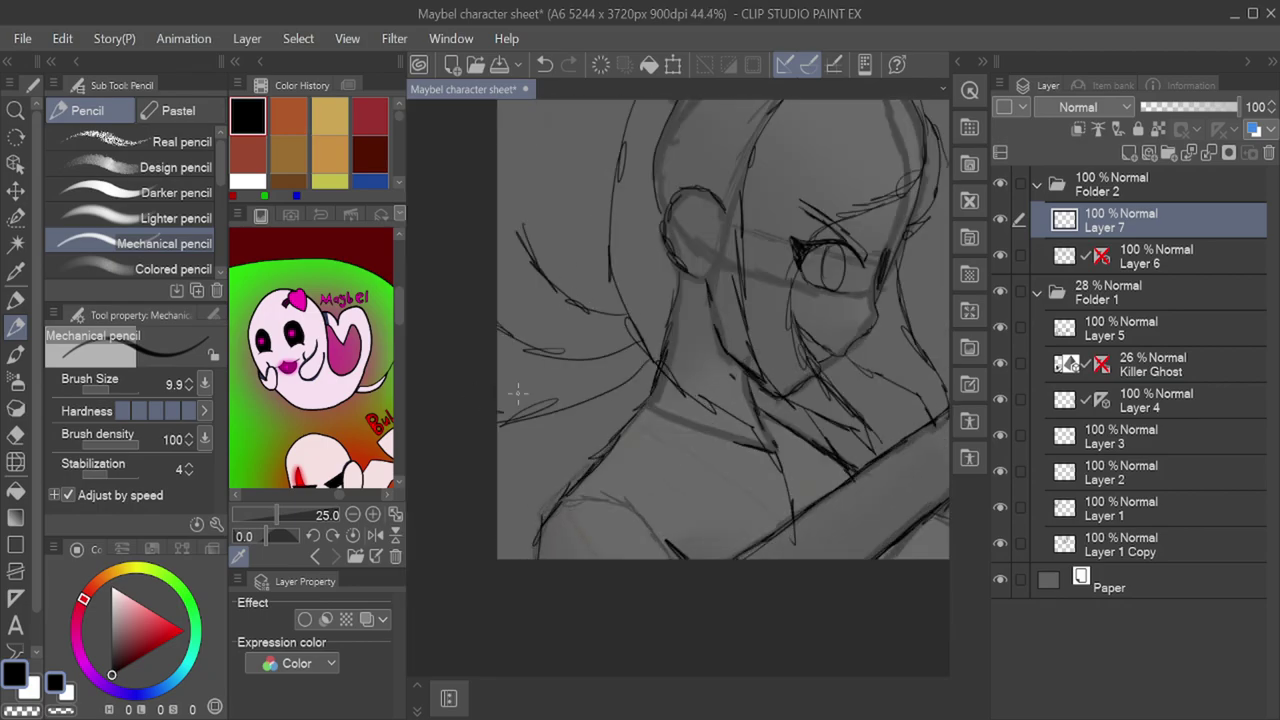
drag(649, 399, 493, 475)
drag(523, 249, 556, 367)
drag(522, 270, 565, 375)
Step: Sketch more hair strands falling over the figure's neck, chest and back shoulder
scroll(555, 375, down, 4)
scroll(634, 440, up, 3)
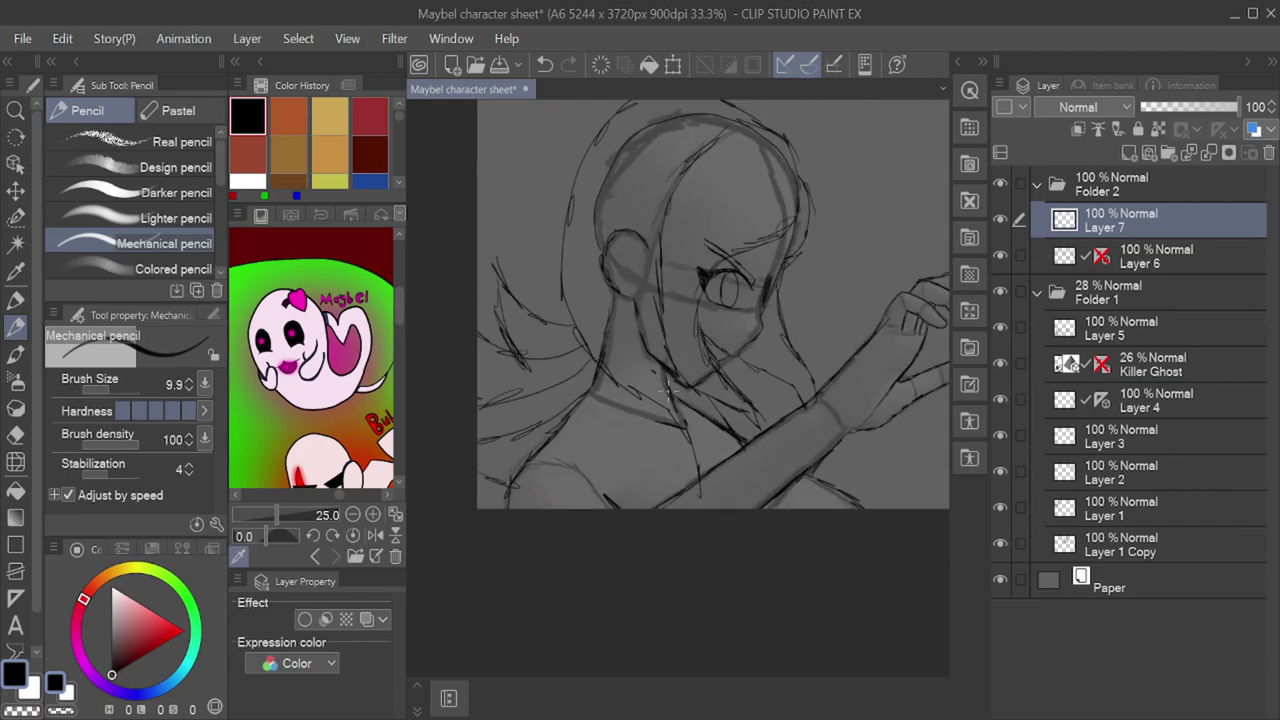
drag(573, 331, 557, 388)
drag(574, 391, 694, 450)
drag(666, 394, 718, 490)
drag(562, 390, 472, 482)
drag(500, 462, 605, 508)
Step: Sketch a spiked bracelet with a round stud around the figure's wrist
scroll(716, 507, up, 3)
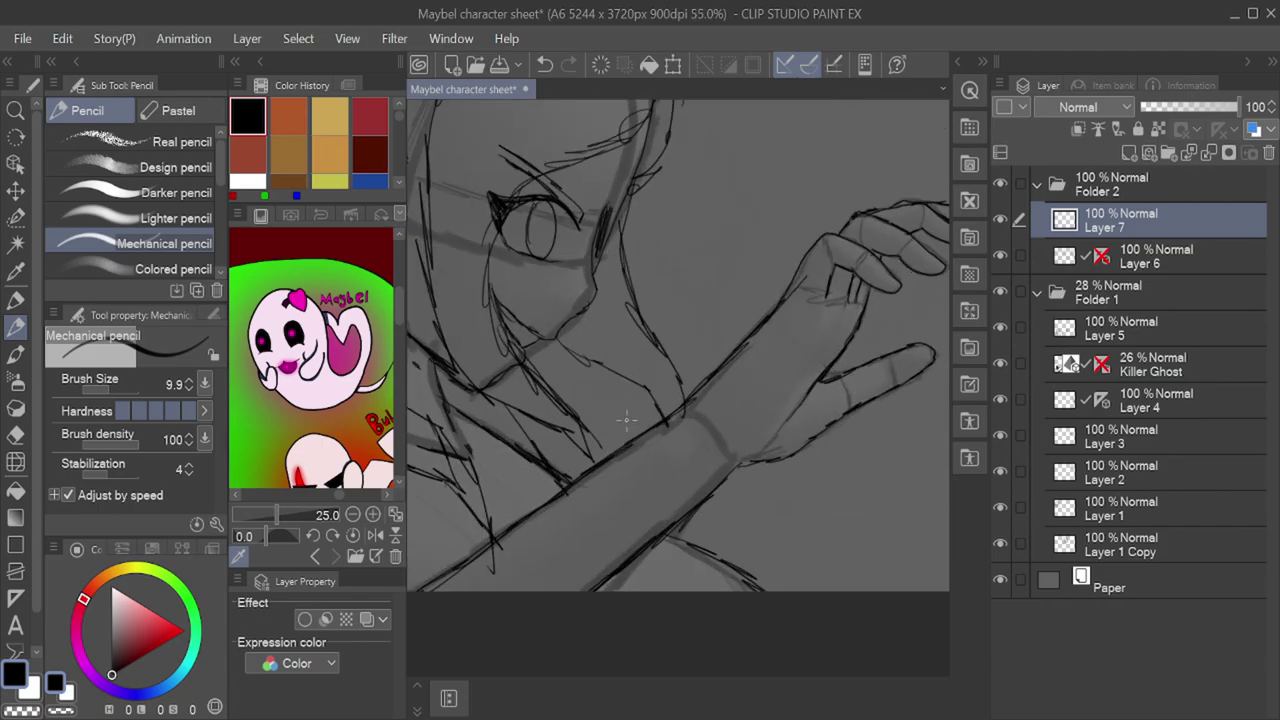
drag(680, 392, 624, 440)
drag(686, 498, 752, 486)
drag(694, 429, 688, 470)
drag(718, 524, 768, 533)
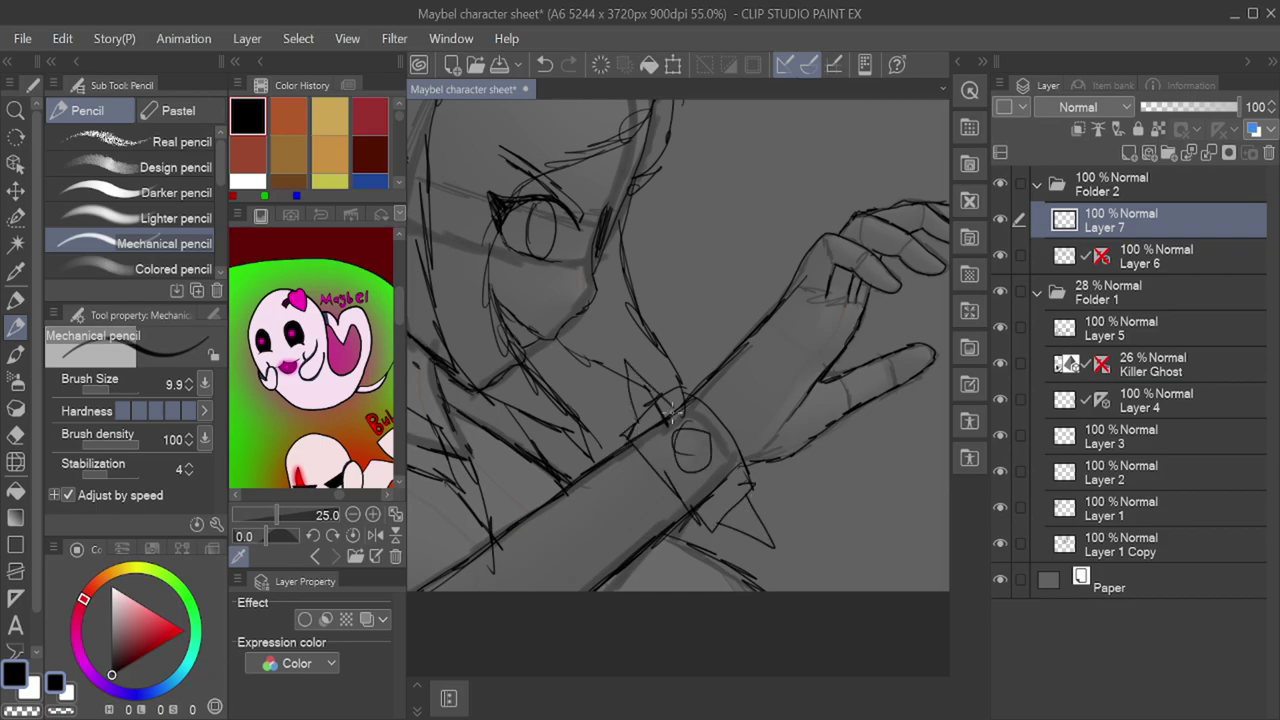
scroll(670, 405, down, 5)
scroll(753, 370, up, 7)
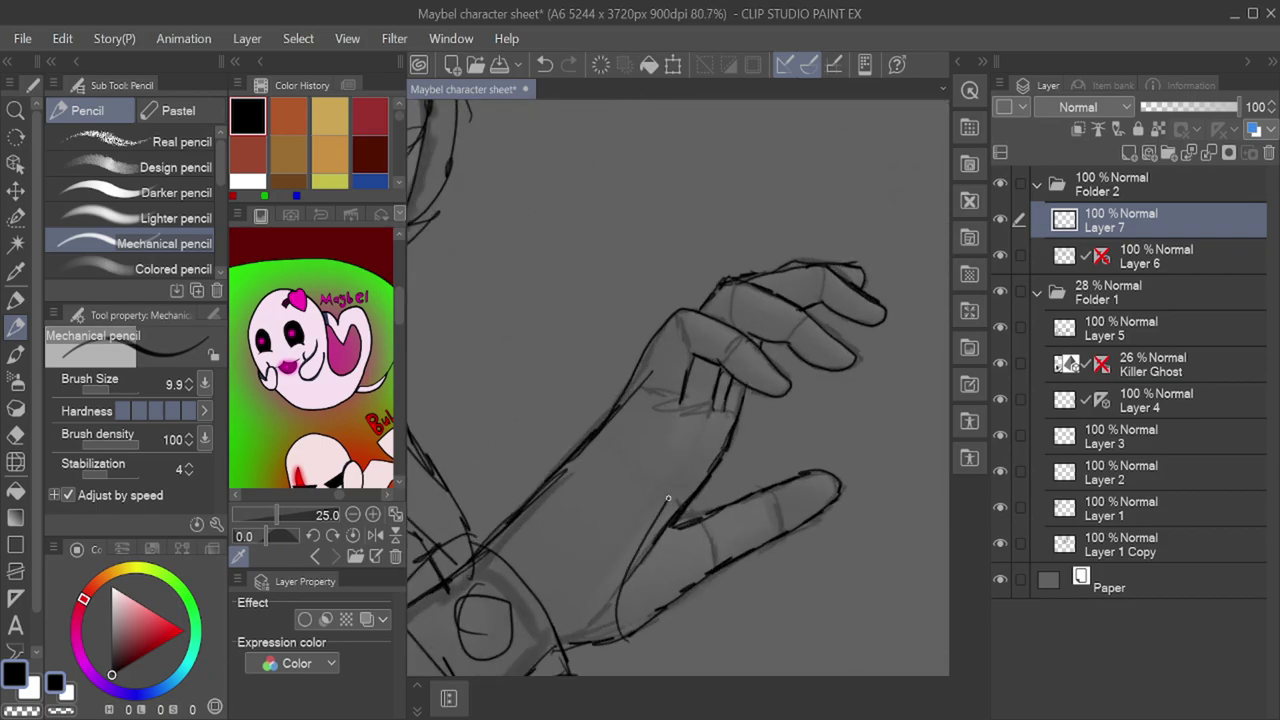
Step: Add hair strands over the forehead, sketch the jagged shape between the hand and the laughing ghost, and save the document
scroll(740, 522, down, 10)
scroll(600, 400, up, 12)
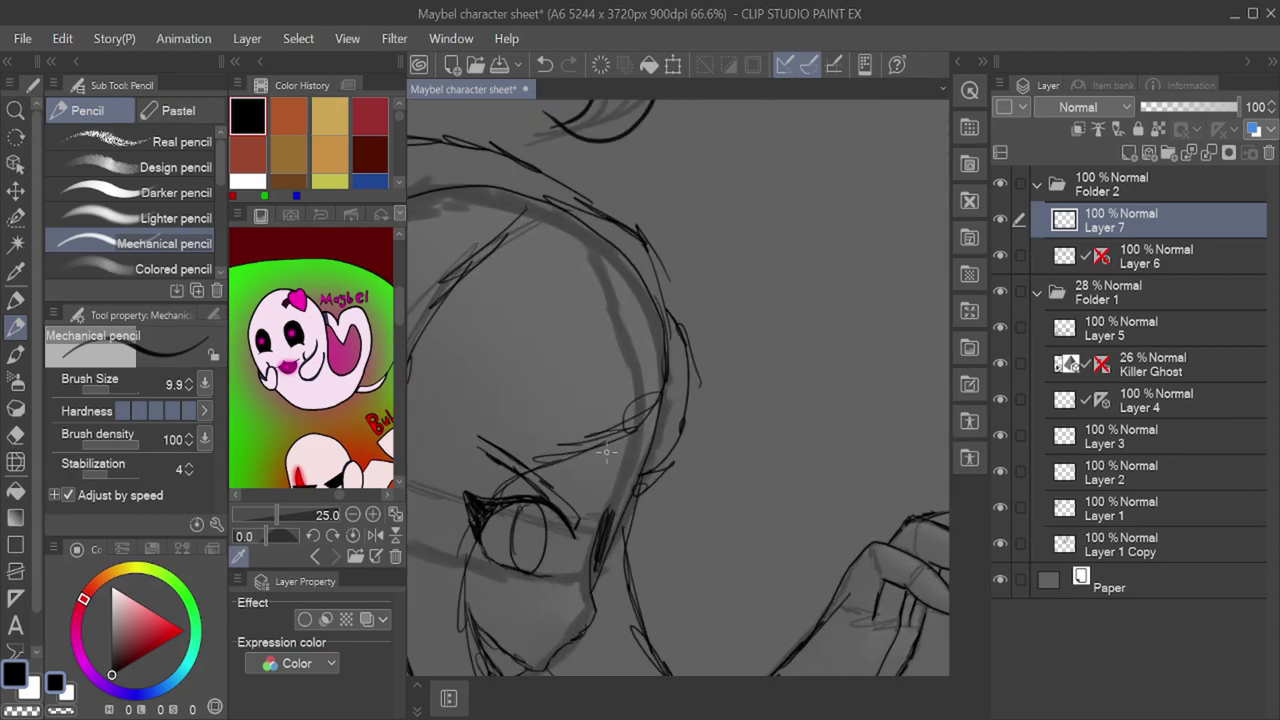
mouse_move(668, 180)
mouse_down()
mouse_move(692, 432)
mouse_move(454, 494)
mouse_up()
mouse_move(652, 386)
mouse_down()
mouse_move(672, 251)
mouse_move(504, 462)
mouse_up()
scroll(640, 455, down, 5)
scroll(666, 381, up, 2)
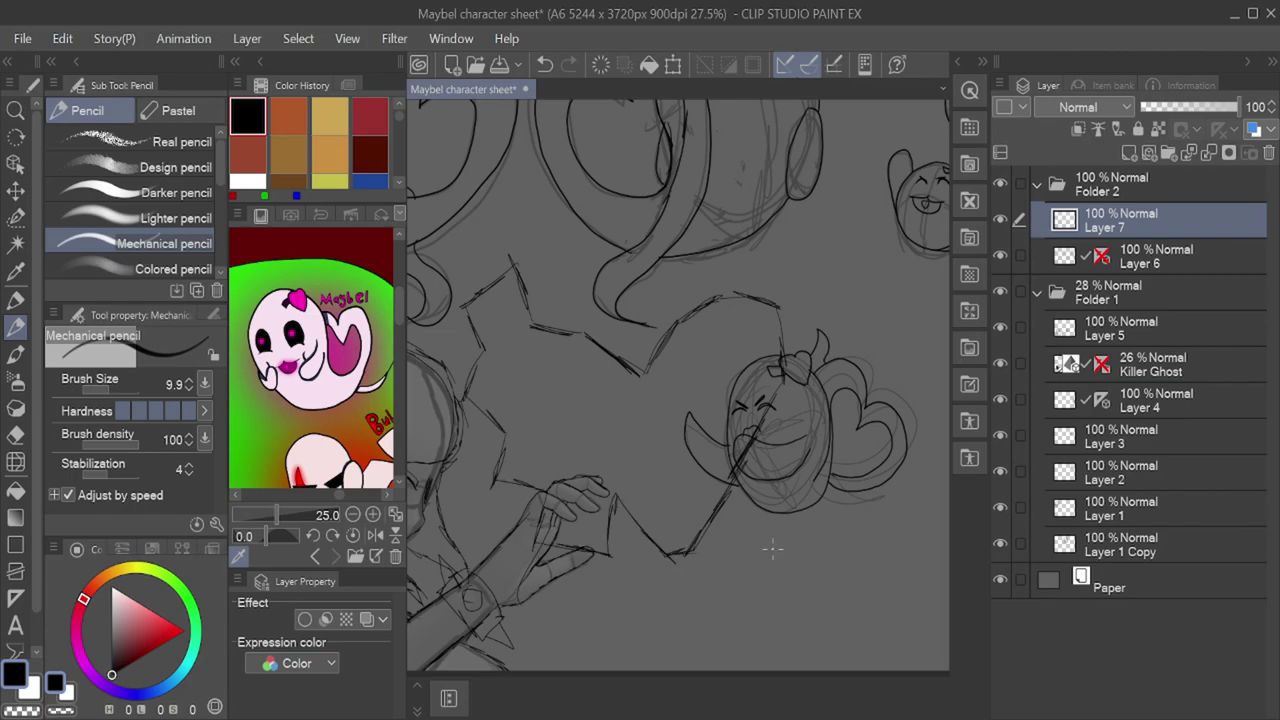
scroll(804, 303, down, 6)
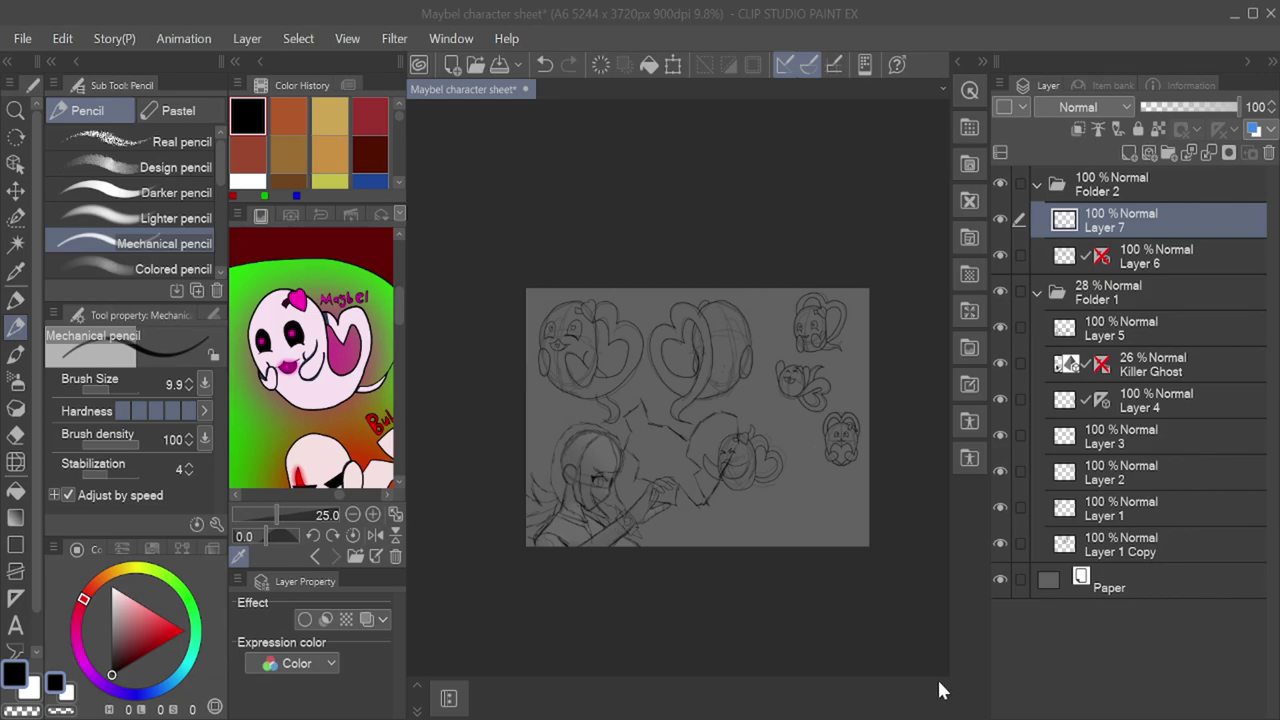
key(ctrl+s)
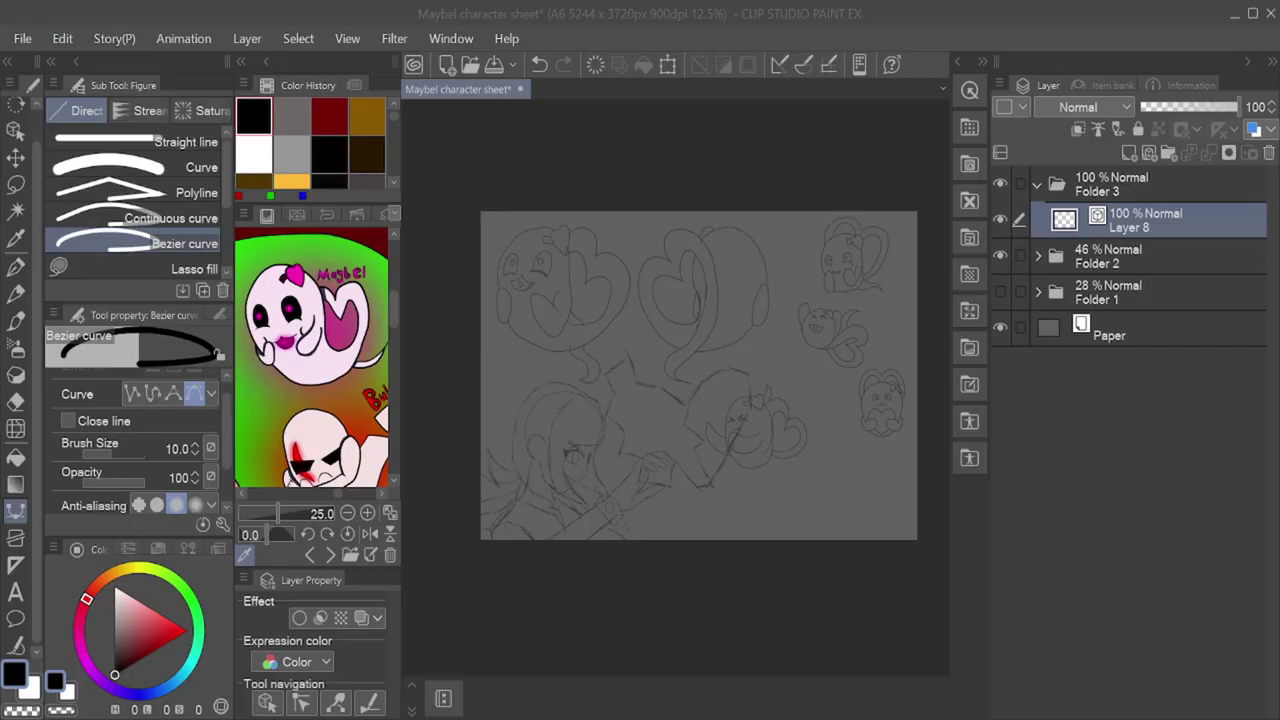
Step: Switch to the Mapping pen and set its brush size to 60
scroll(475, 350, up, 1)
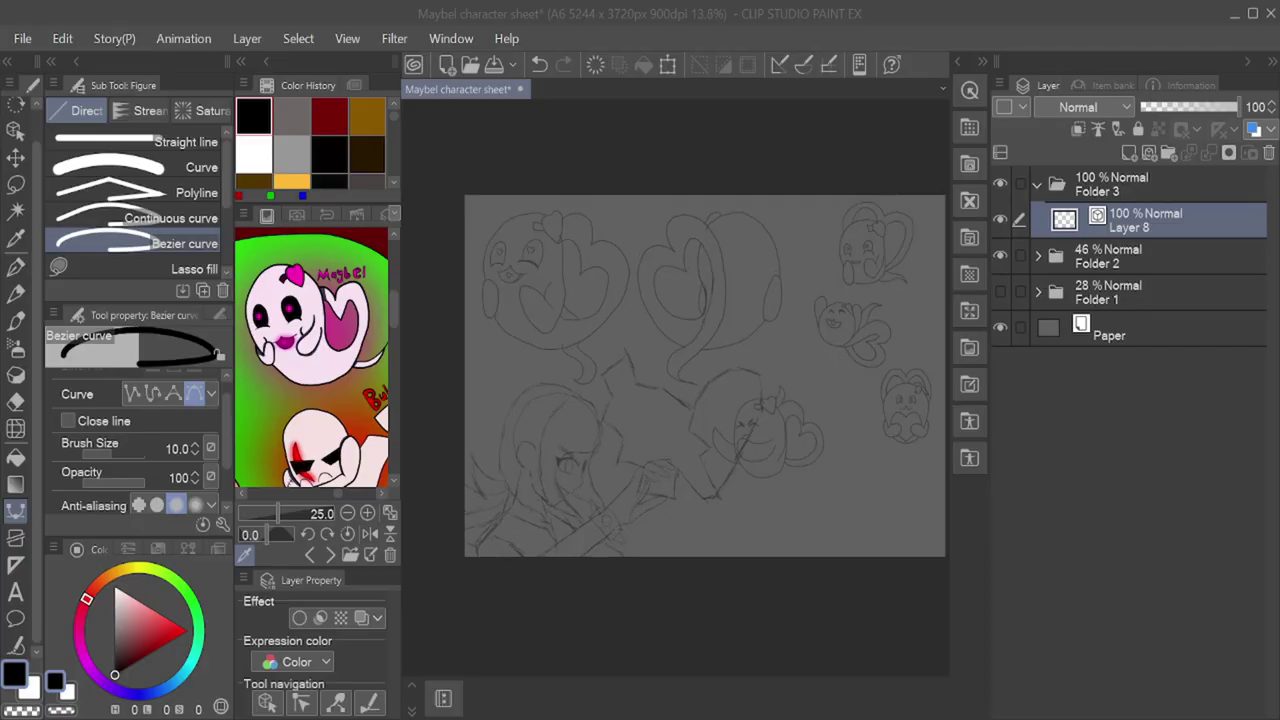
key(p)
key(ctrl+z)
scroll(523, 247, up, 5)
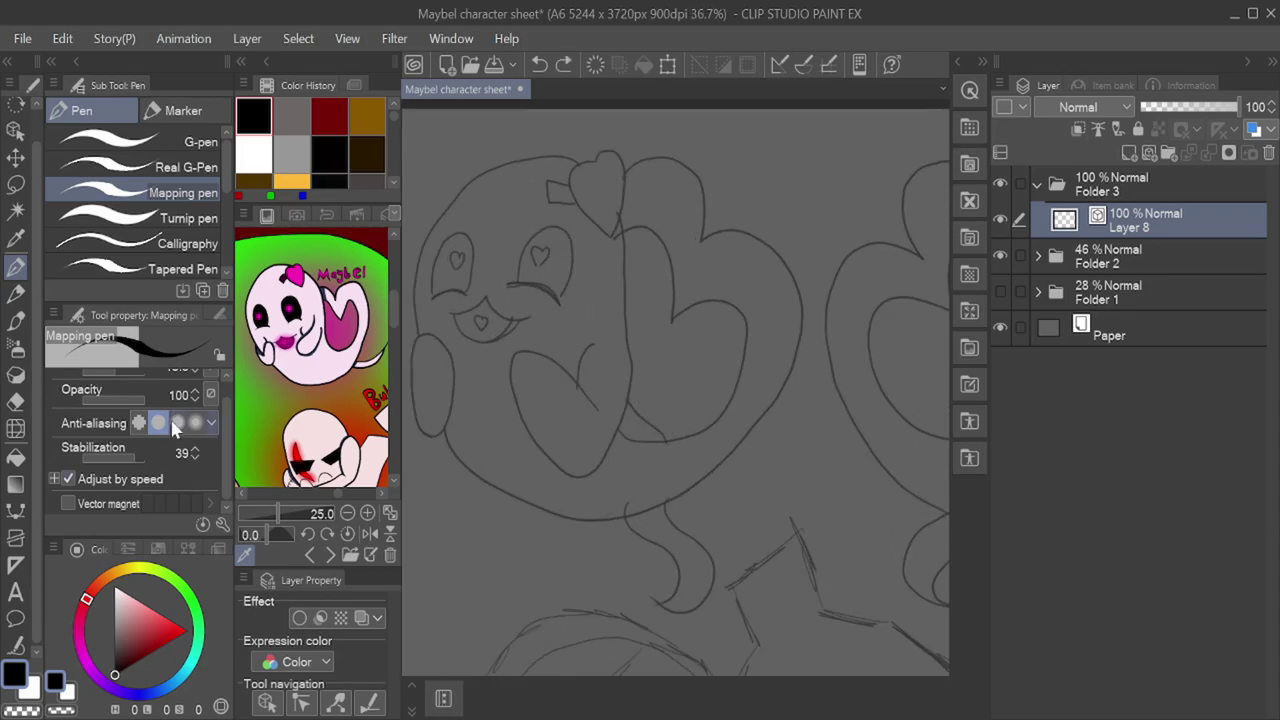
scroll(165, 402, up, 1)
click(168, 385)
text(50)
key(Return)
mouse_move(558, 329)
mouse_down()
mouse_move(597, 466)
mouse_move(538, 491)
mouse_up()
key(ctrl+z)
mouse_move(549, 288)
mouse_down()
mouse_move(517, 326)
mouse_move(517, 460)
mouse_up()
key(ctrl+z)
click(189, 173)
click(187, 193)
drag(482, 230, 498, 438)
key(ctrl+z)
drag(527, 243, 507, 408)
key(ctrl+z)
scroll(635, 425, down, 6)
scroll(572, 377, up, 8)
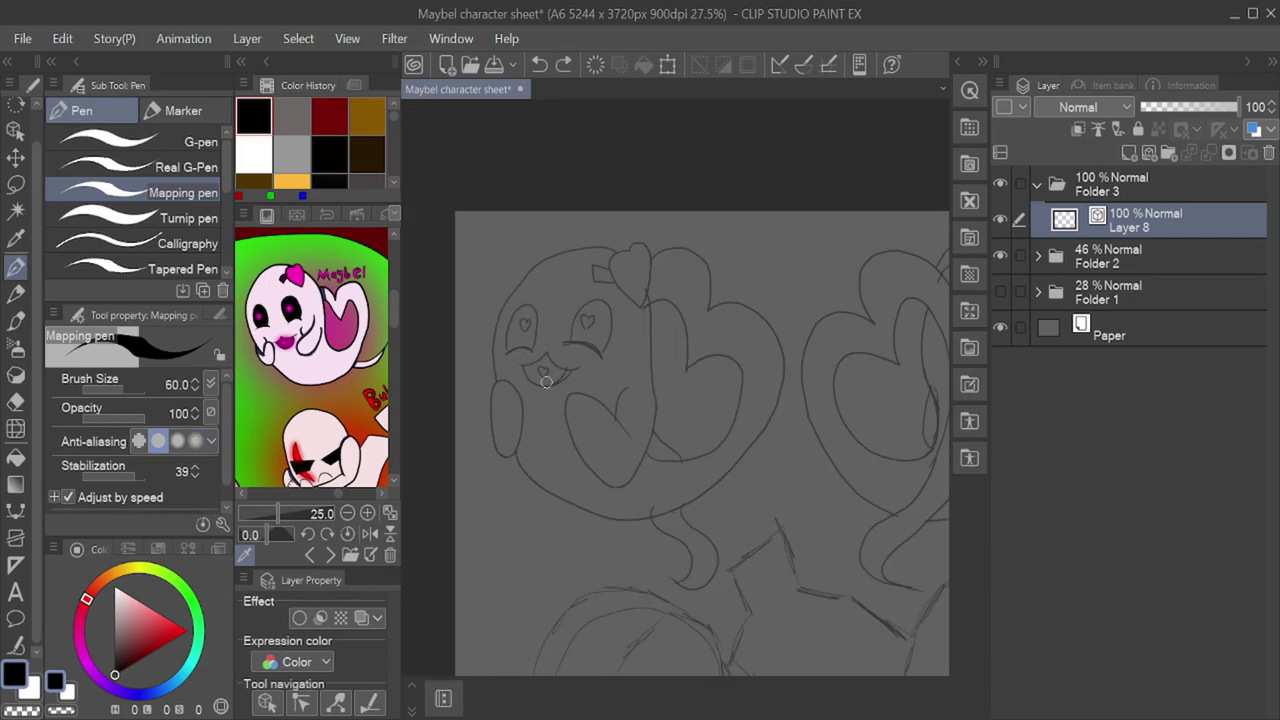
Step: Ink the winking ghost's body, bent arm and heart-shaped tail with its inner heart on Layer 8
mouse_move(660, 445)
mouse_down()
mouse_move(580, 449)
mouse_move(711, 451)
mouse_move(674, 189)
mouse_move(453, 298)
mouse_move(654, 603)
mouse_move(920, 386)
mouse_move(806, 249)
mouse_move(654, 268)
mouse_up()
key(e)
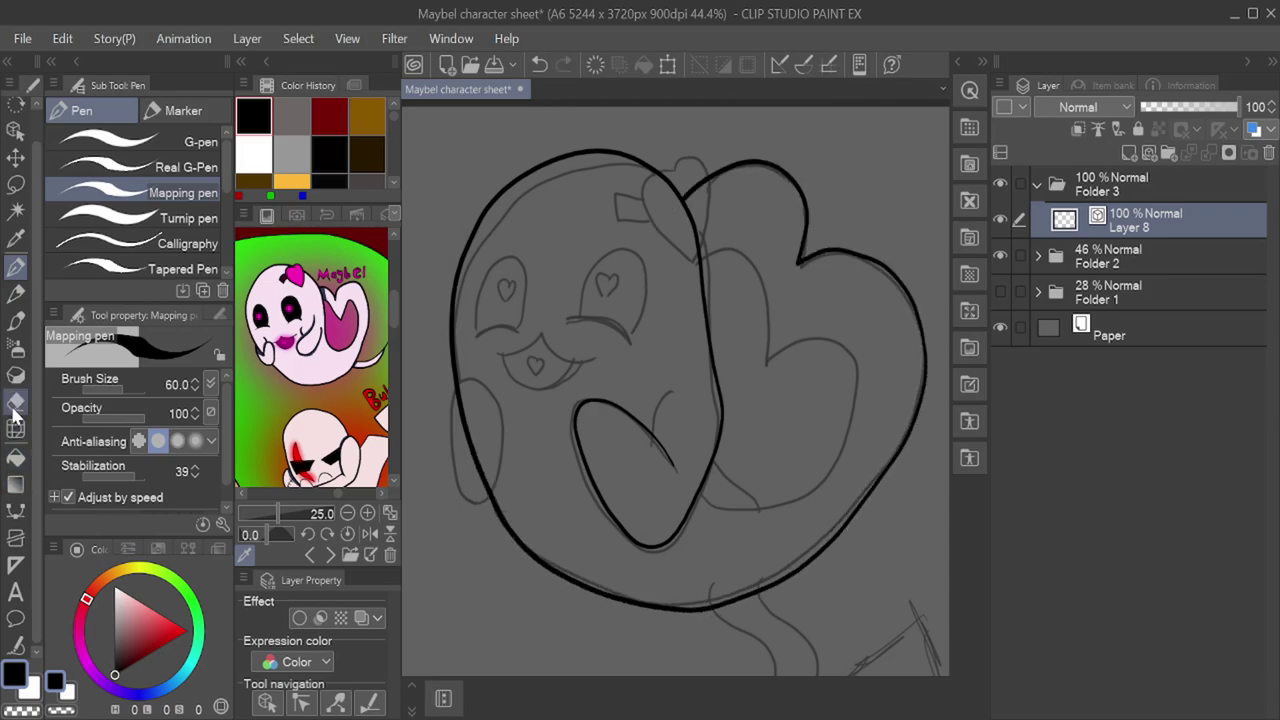
key(p)
mouse_move(712, 437)
mouse_down()
mouse_move(814, 480)
mouse_move(771, 357)
mouse_move(656, 302)
mouse_up()
scroll(724, 641, down, 1)
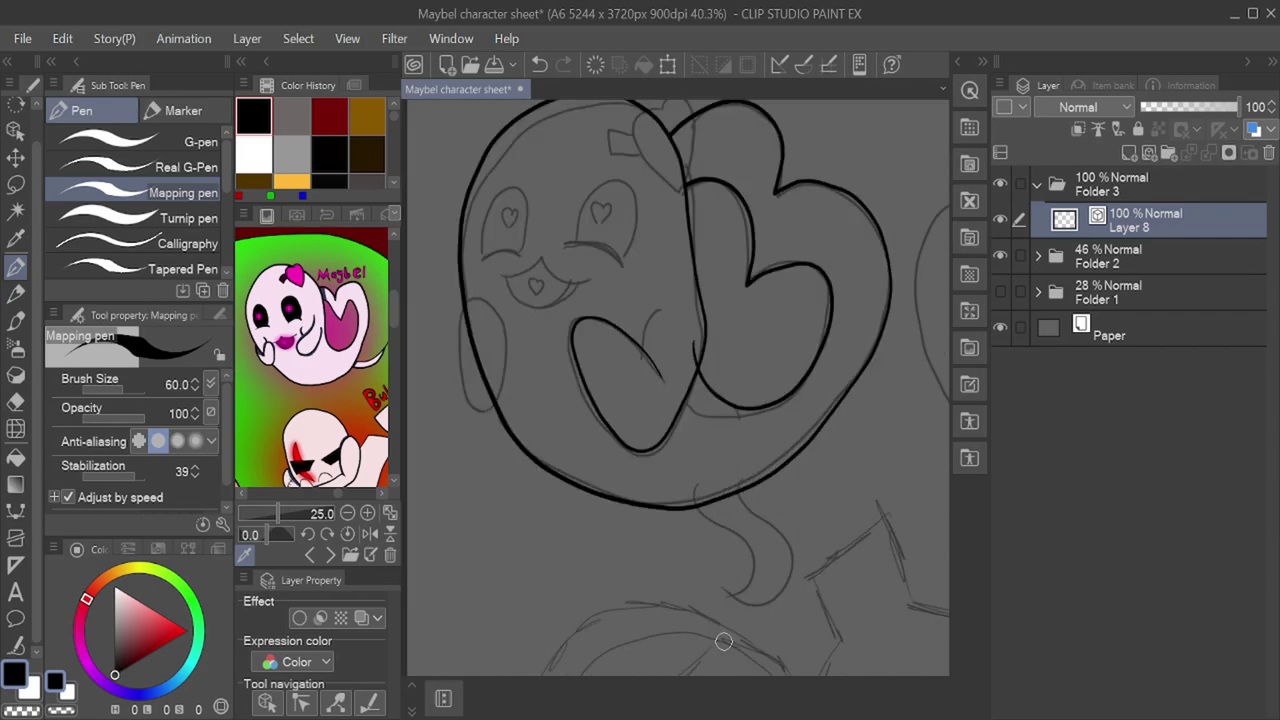
Step: Ink the crease of the winking ghost's bent arm and its curled tail tip
drag(655, 313, 643, 408)
drag(727, 528, 744, 588)
mouse_move(737, 474)
mouse_down()
mouse_move(772, 530)
mouse_move(745, 596)
mouse_up()
drag(698, 566, 741, 581)
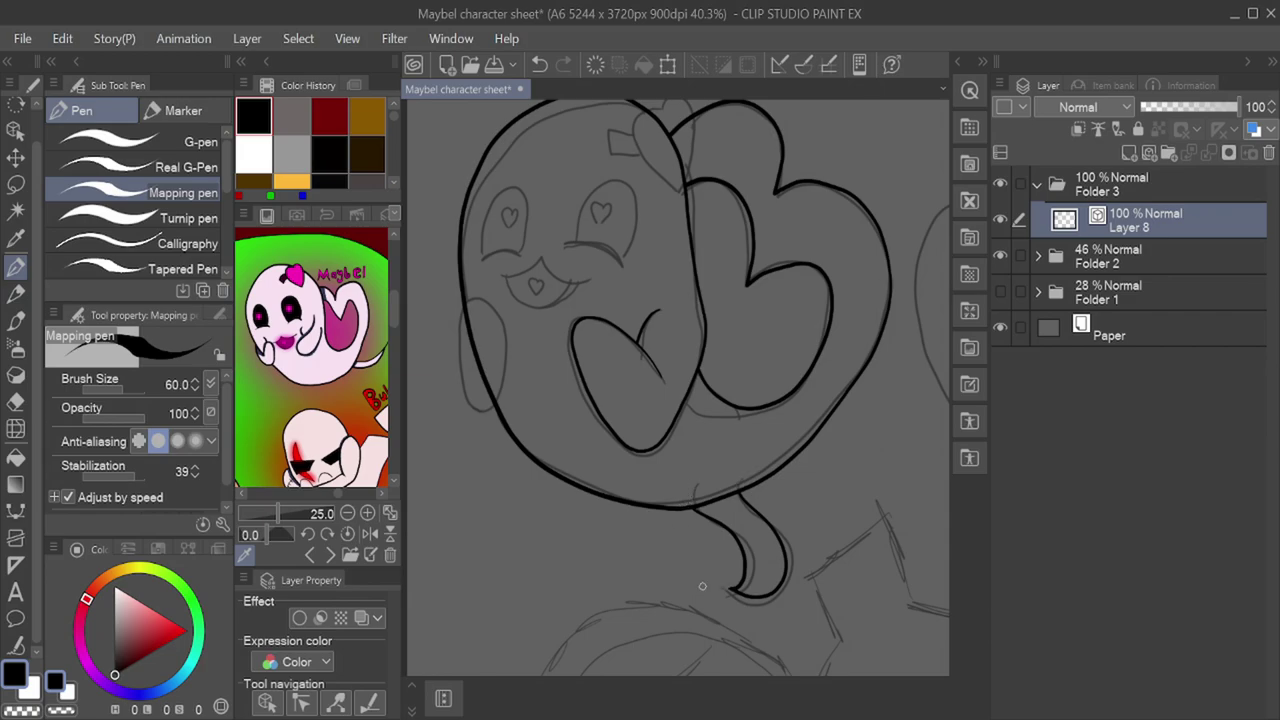
Step: Ink the oval hand at the winking ghost's other side
scroll(648, 464, down, 5)
scroll(533, 394, up, 10)
mouse_move(629, 463)
mouse_down()
mouse_move(562, 550)
mouse_move(612, 395)
mouse_move(580, 580)
mouse_move(590, 574)
mouse_up()
drag(636, 464, 622, 500)
drag(575, 430, 560, 450)
Step: Ink the heart of the winking ghost's hair clip
scroll(603, 466, down, 3)
scroll(672, 216, up, 4)
scroll(567, 279, up, 1)
mouse_move(775, 299)
mouse_down()
mouse_move(754, 284)
mouse_move(769, 537)
mouse_move(813, 594)
mouse_up()
mouse_move(744, 305)
mouse_down()
mouse_move(797, 256)
mouse_move(777, 616)
mouse_move(806, 603)
mouse_up()
drag(806, 400, 749, 331)
Step: Ink the small rectangular bar of the hair clip beside its heart
drag(687, 383, 556, 375)
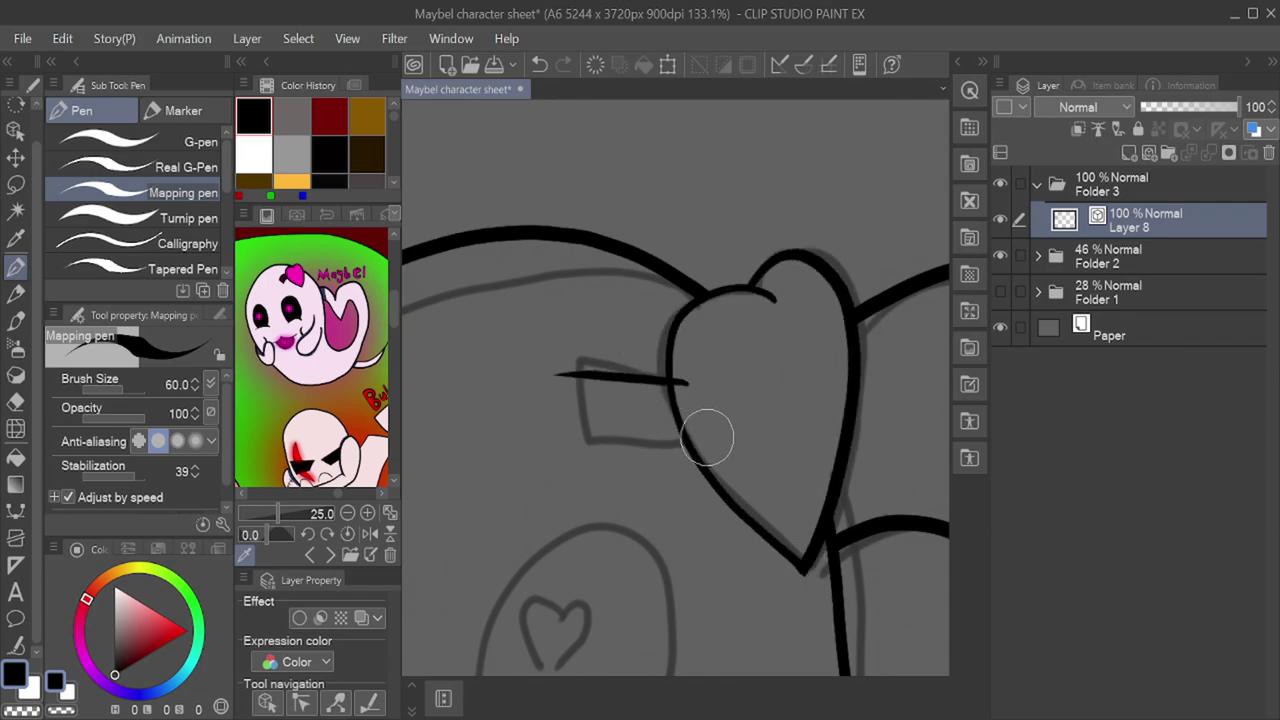
drag(706, 437, 570, 428)
drag(584, 348, 591, 465)
drag(693, 391, 700, 436)
drag(582, 352, 592, 503)
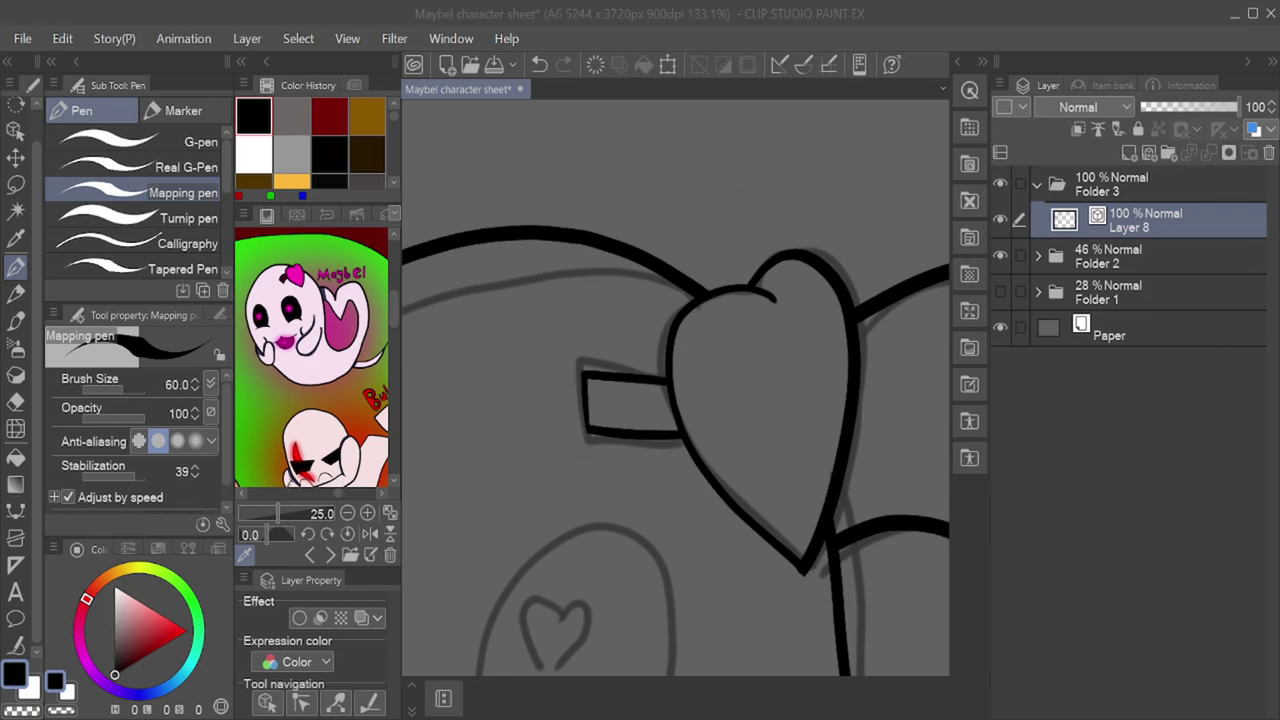
Step: Ink both arched eyes of the winking ghost and their curved lower lids
scroll(737, 220, down, 9)
scroll(560, 412, up, 7)
mouse_move(484, 449)
mouse_down()
mouse_move(557, 429)
mouse_move(597, 437)
mouse_up()
mouse_move(702, 411)
mouse_down()
mouse_move(751, 399)
mouse_move(848, 452)
mouse_up()
mouse_move(500, 437)
mouse_down()
mouse_move(606, 309)
mouse_move(582, 472)
mouse_up()
mouse_move(735, 420)
mouse_down()
mouse_move(737, 374)
mouse_move(845, 452)
mouse_up()
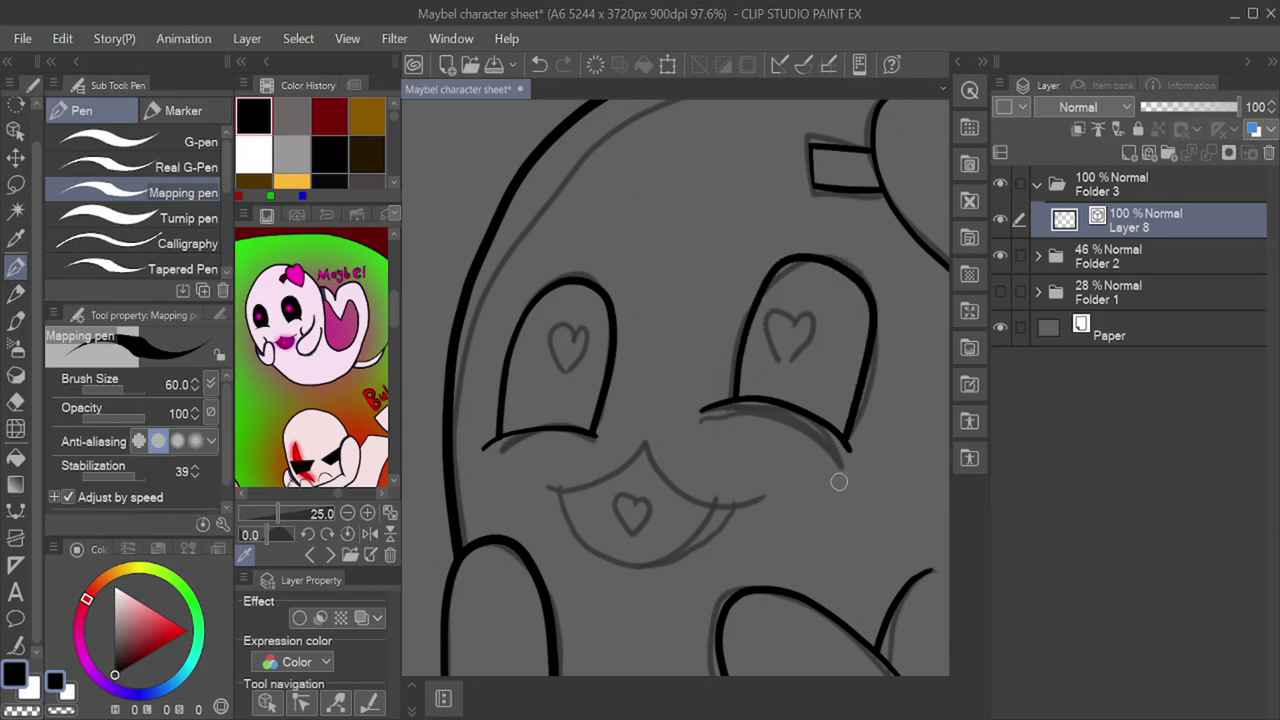
Step: Ink the small heart pupils inside the winking ghost's eyes
scroll(523, 301, up, 7)
mouse_move(628, 369)
mouse_down()
mouse_move(594, 360)
mouse_move(618, 453)
mouse_move(599, 457)
mouse_move(608, 487)
mouse_up()
scroll(547, 404, down, 11)
scroll(717, 401, up, 11)
mouse_move(672, 402)
mouse_down()
mouse_move(660, 488)
mouse_move(696, 427)
mouse_move(642, 492)
mouse_move(662, 421)
mouse_up()
drag(648, 494, 668, 494)
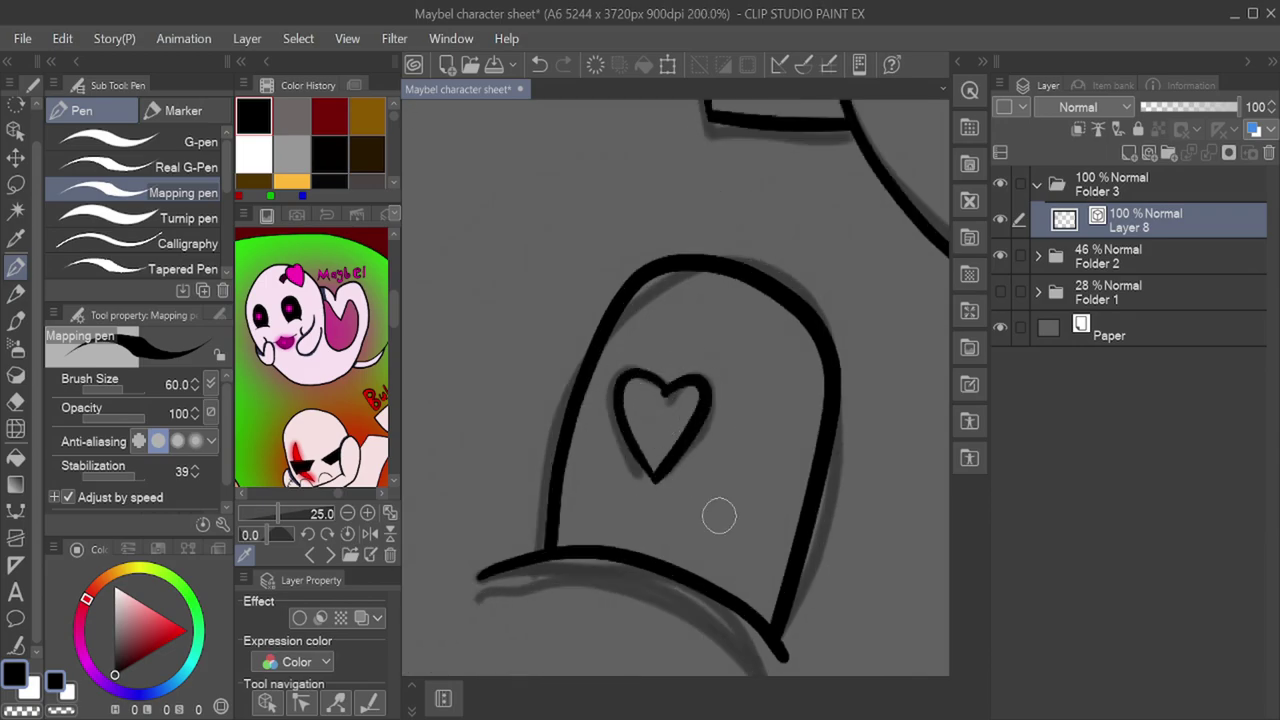
Step: Ink the winking ghost's open smiling mouth and the small heart inside it
scroll(694, 333, down, 11)
scroll(545, 495, up, 4)
mouse_move(505, 375)
mouse_down()
mouse_move(686, 300)
mouse_move(875, 420)
mouse_up()
mouse_move(550, 380)
mouse_down()
mouse_move(670, 512)
mouse_move(825, 420)
mouse_up()
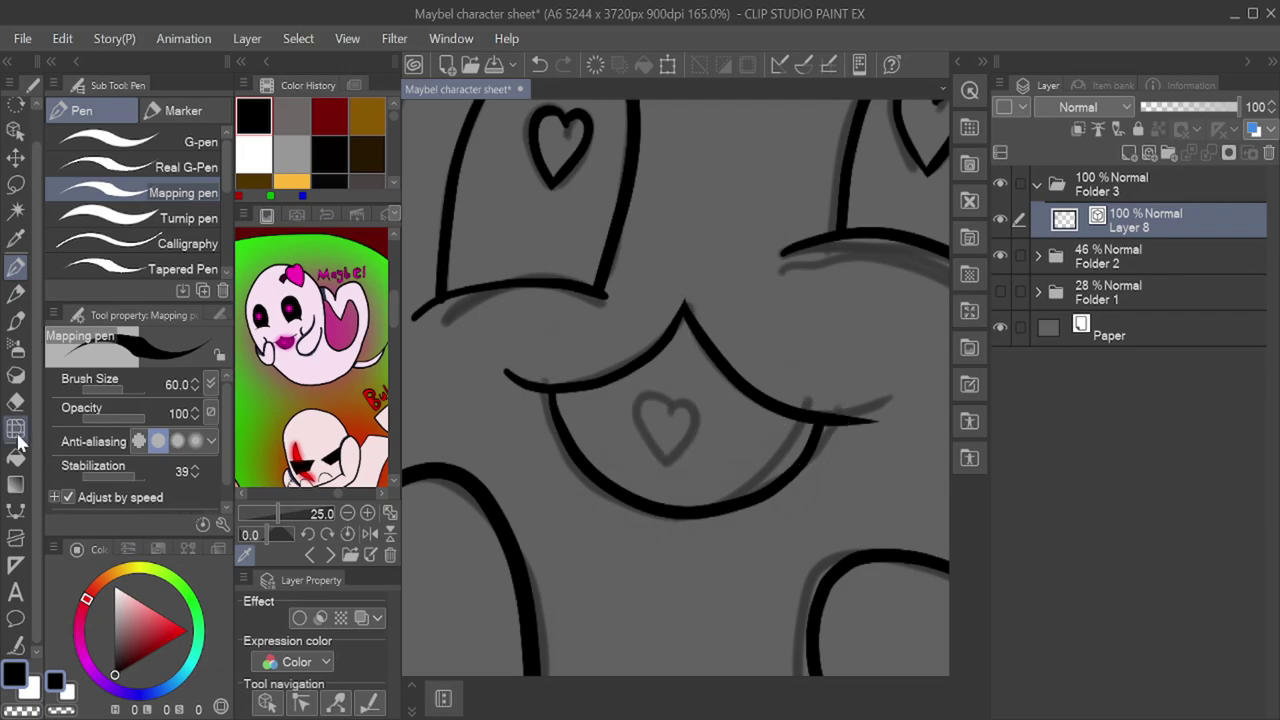
click(15, 400)
click(16, 268)
mouse_move(675, 409)
mouse_down()
mouse_move(671, 459)
mouse_move(674, 445)
mouse_up()
scroll(640, 360, down, 8)
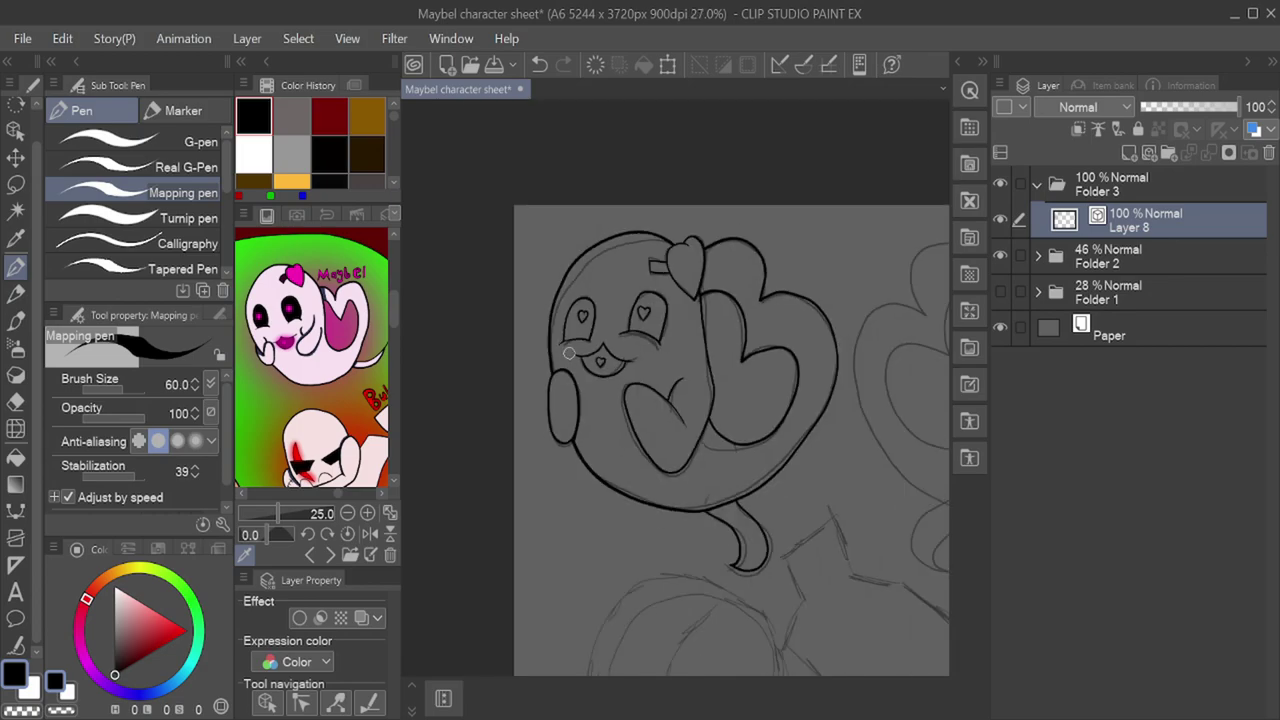
Step: Ink the back-view ghost's body, heart-shaped tail with inner heart, and curled tail tip
scroll(784, 323, up, 1)
mouse_move(604, 566)
mouse_down()
mouse_move(680, 366)
mouse_move(626, 320)
mouse_move(623, 434)
mouse_move(707, 192)
mouse_move(805, 428)
mouse_move(534, 440)
mouse_move(565, 238)
mouse_move(708, 393)
mouse_move(634, 577)
mouse_up()
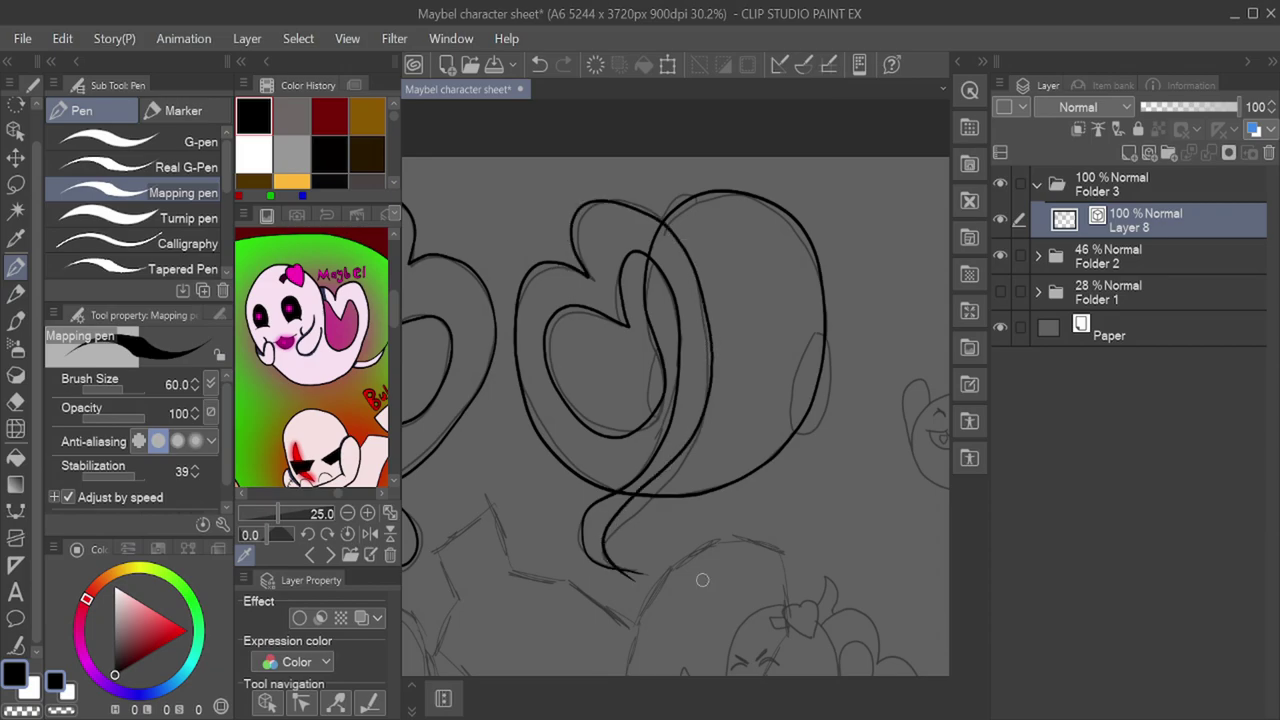
scroll(620, 475, up, 3)
drag(679, 284, 665, 480)
drag(681, 266, 673, 290)
scroll(648, 392, down, 6)
scroll(850, 362, up, 8)
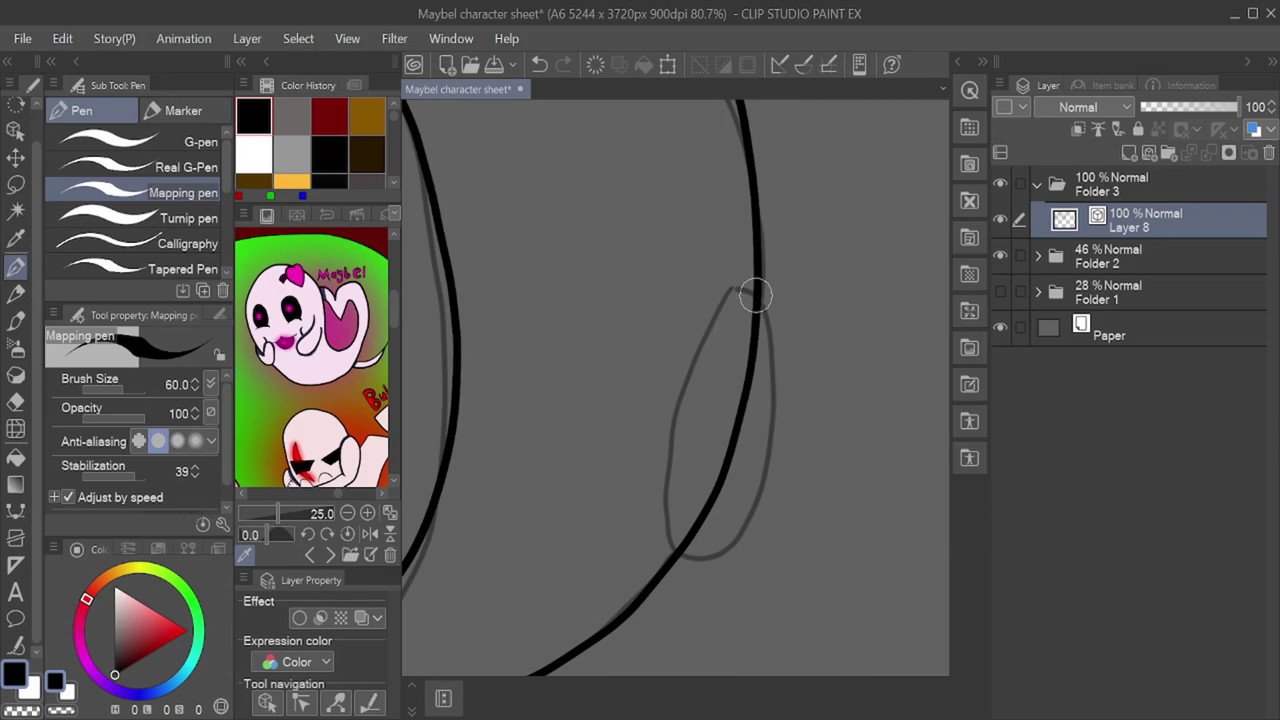
Step: Ink the back-view ghost's oval hand and the edge of its hair clip, and clean up the overlapping lines
mouse_move(655, 545)
mouse_down()
mouse_move(709, 560)
mouse_move(749, 289)
mouse_move(706, 586)
mouse_up()
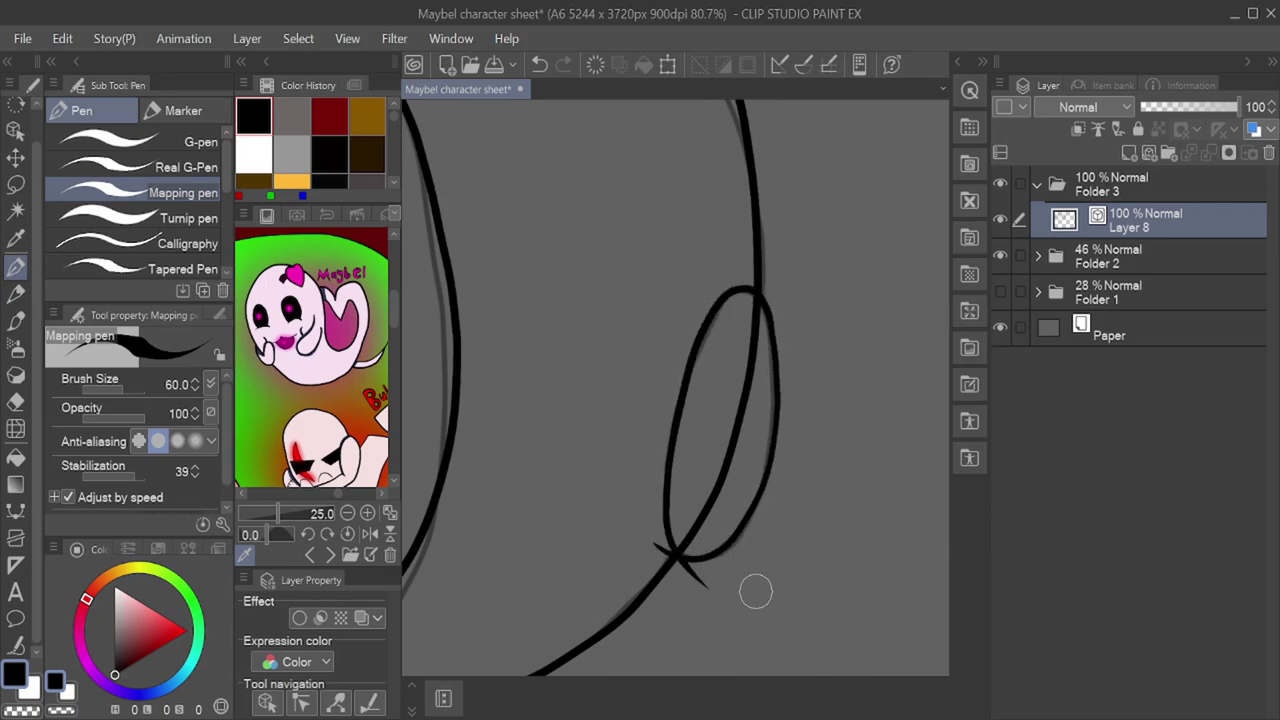
drag(730, 475, 672, 507)
scroll(650, 375, down, 6)
scroll(628, 312, up, 8)
mouse_move(745, 408)
mouse_down()
mouse_move(662, 382)
mouse_move(551, 557)
mouse_up()
scroll(590, 576, down, 8)
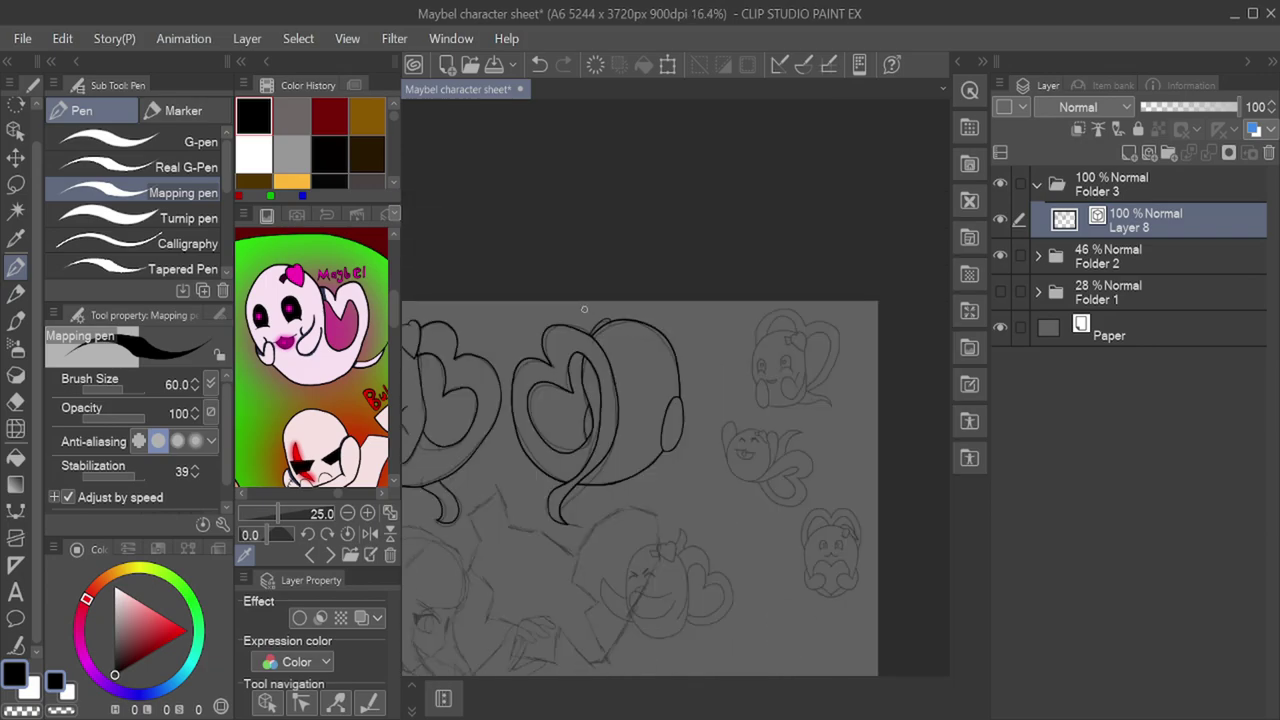
scroll(790, 360, up, 4)
scroll(766, 328, down, 3)
scroll(750, 335, up, 4)
scroll(729, 331, down, 5)
scroll(786, 361, up, 5)
drag(623, 314, 620, 422)
key(ctrl+z)
scroll(757, 360, down, 3)
scroll(752, 365, up, 4)
scroll(688, 360, down, 1)
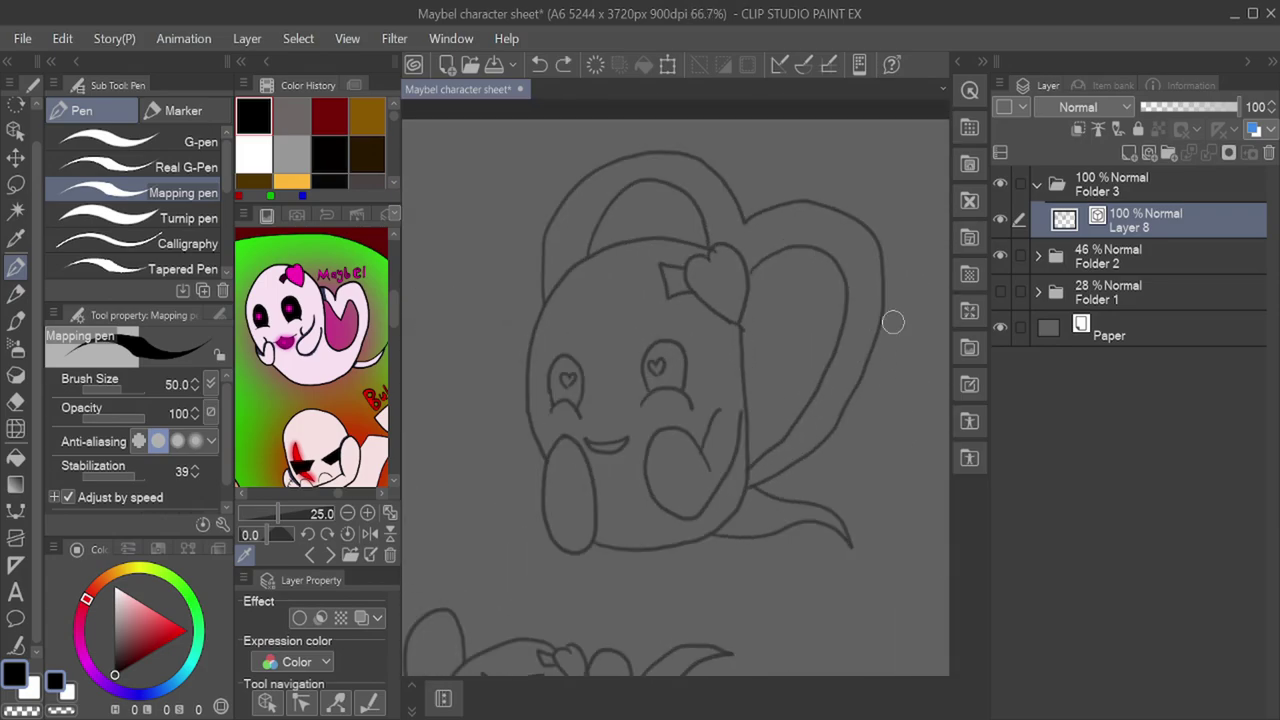
drag(540, 278, 547, 217)
key(ctrl+z)
Step: Ink the small upper ghost's body, heart-shaped tail with inner heart, and pointed tail tip
mouse_move(546, 317)
mouse_down()
mouse_move(543, 258)
mouse_move(729, 197)
mouse_move(860, 358)
mouse_move(605, 538)
mouse_move(600, 251)
mouse_move(742, 428)
mouse_move(802, 249)
mouse_move(686, 194)
mouse_move(582, 295)
mouse_up()
drag(748, 475, 855, 555)
drag(695, 512, 886, 570)
Step: Ink both raised hands of the small upper ghost
scroll(600, 500, up, 5)
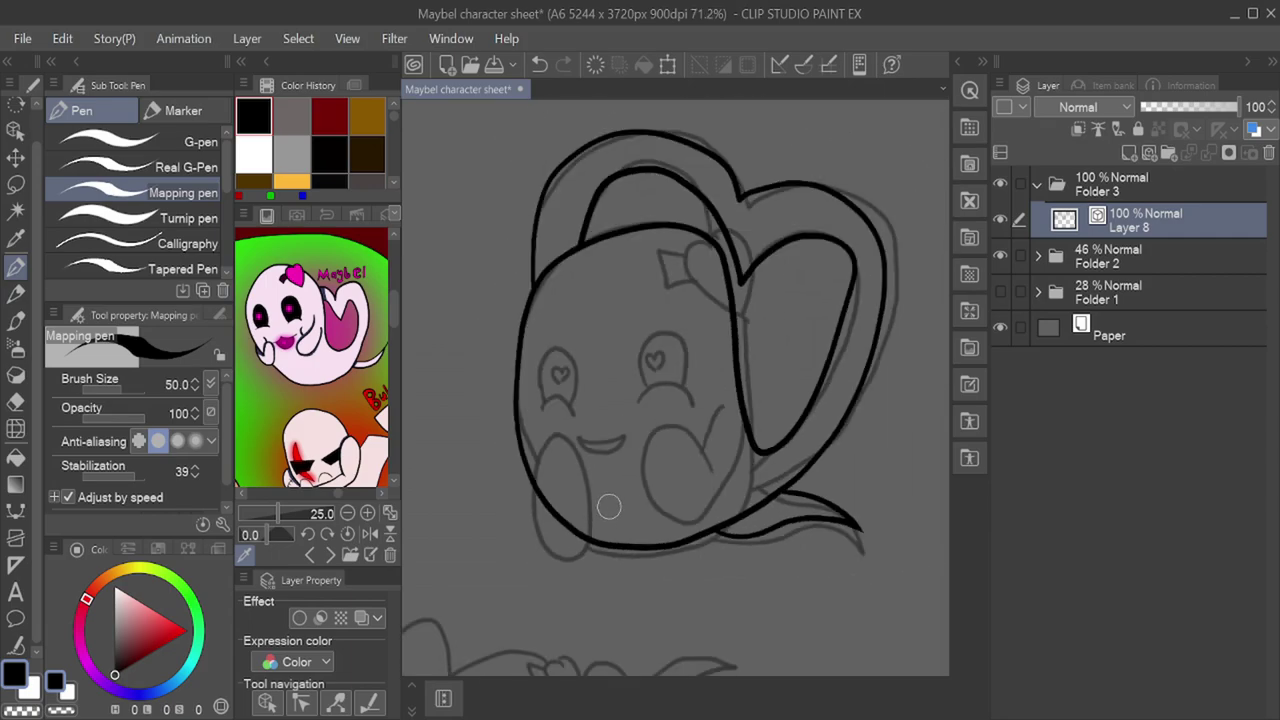
mouse_move(766, 449)
mouse_down()
mouse_move(677, 397)
mouse_move(808, 442)
mouse_move(813, 397)
mouse_up()
drag(785, 350, 749, 411)
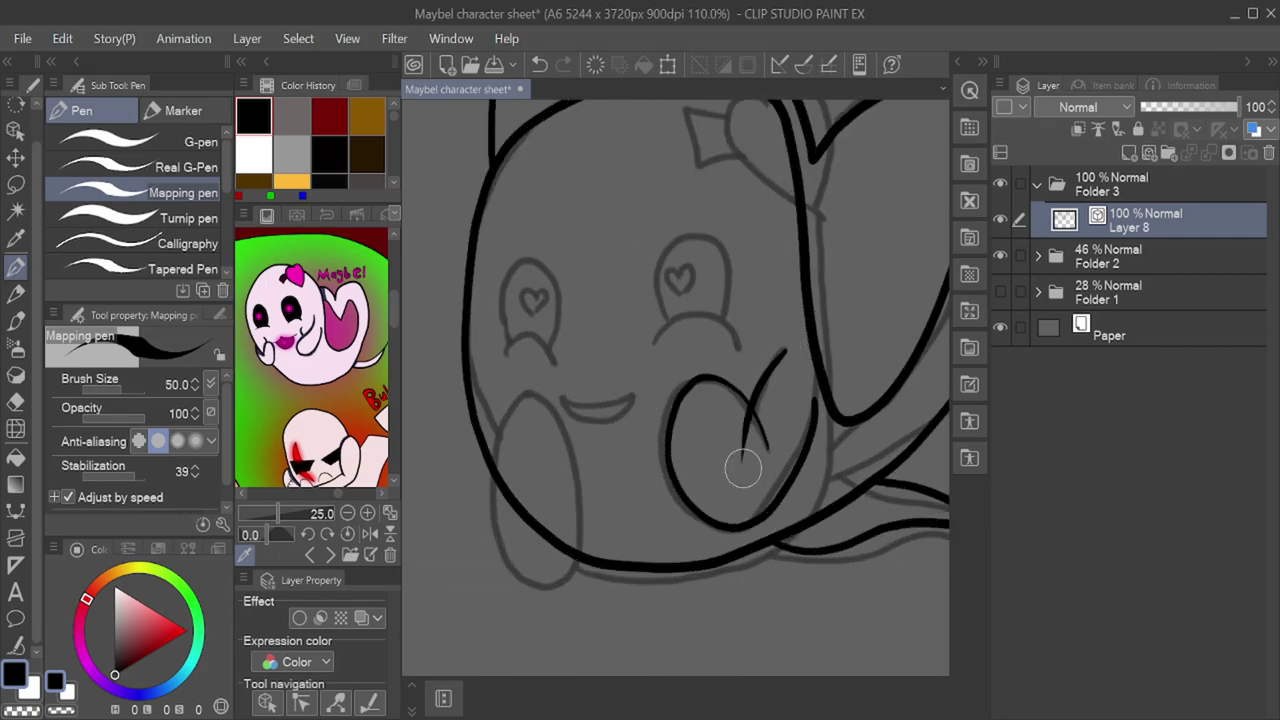
mouse_move(533, 382)
mouse_down()
mouse_move(580, 523)
mouse_move(497, 410)
mouse_up()
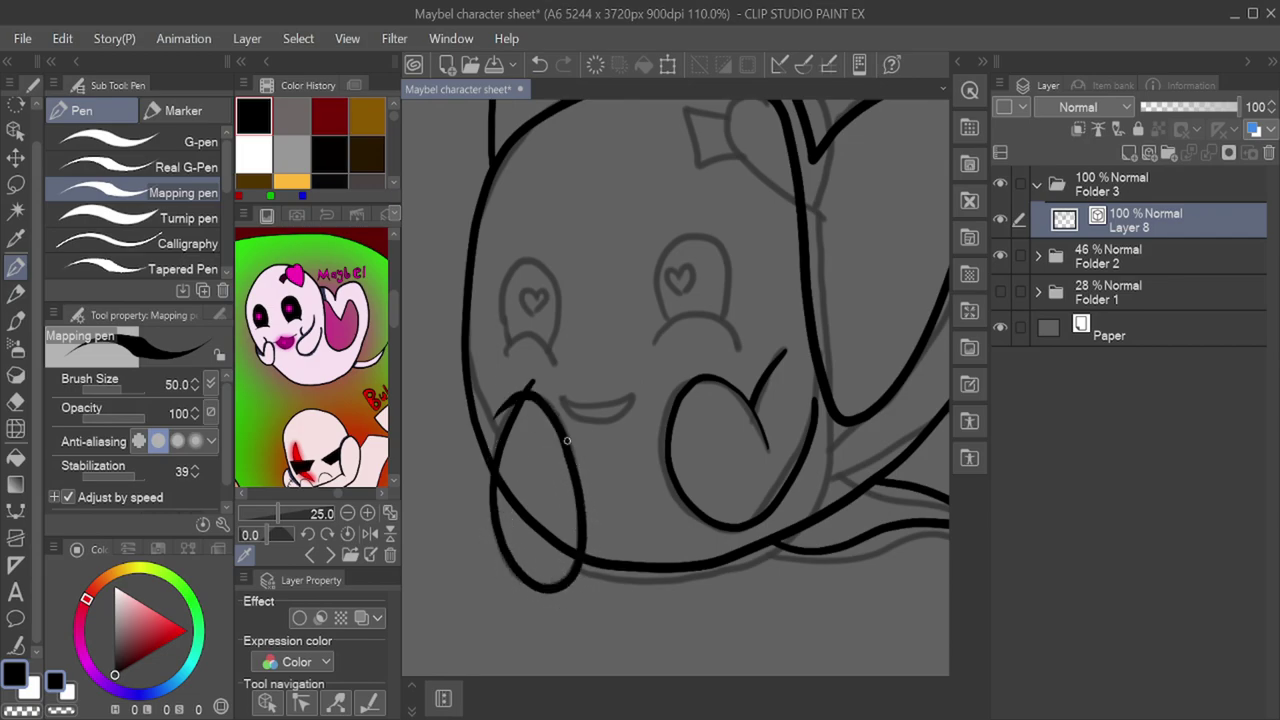
Step: Ink the heart hair clip and its side bar on the small upper ghost's head
scroll(764, 279, up, 6)
mouse_move(770, 150)
mouse_down()
mouse_move(708, 355)
mouse_move(720, 517)
mouse_move(770, 553)
mouse_up()
mouse_move(658, 338)
mouse_down()
mouse_move(682, 290)
mouse_move(752, 578)
mouse_up()
drag(625, 364, 488, 346)
drag(638, 415, 489, 452)
drag(512, 316, 550, 512)
drag(739, 389, 712, 359)
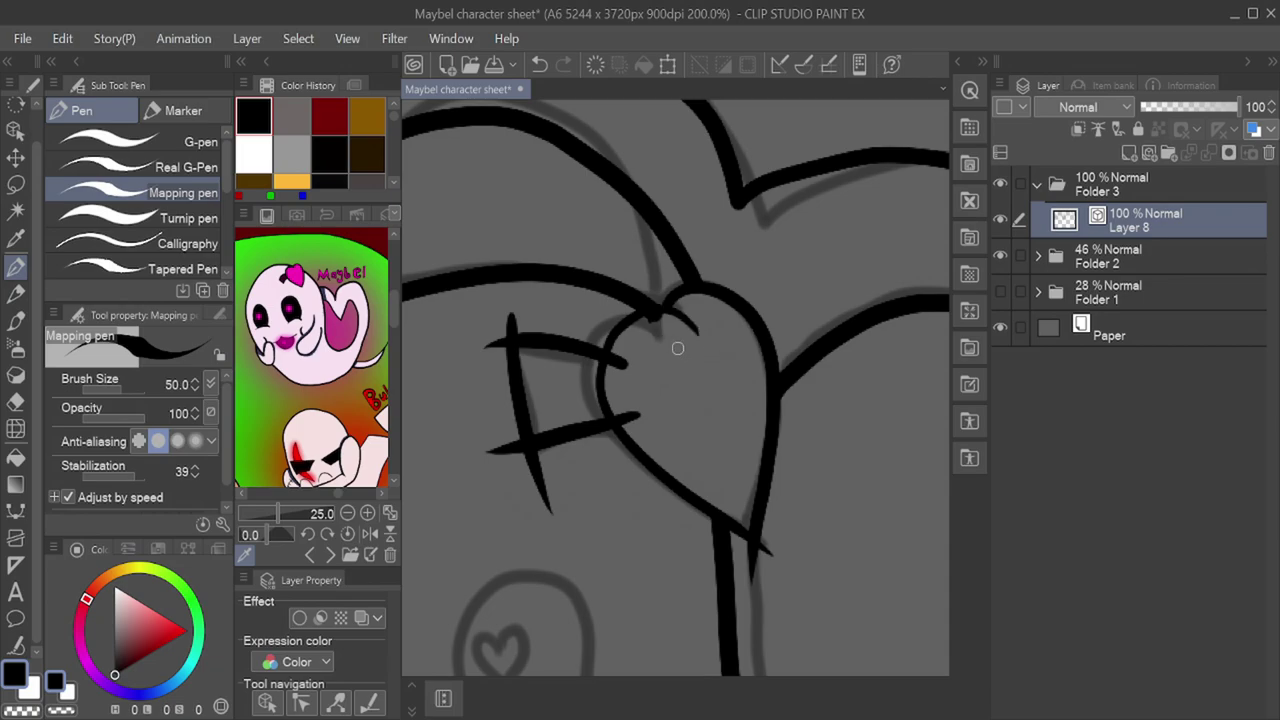
Step: Trim the overlapping line ends on the side bar of the small upper ghost's hair clip
drag(518, 318, 490, 348)
mouse_move(495, 452)
mouse_down()
mouse_move(546, 498)
mouse_move(524, 456)
mouse_move(595, 477)
mouse_up()
scroll(765, 288, down, 3)
Step: Ink the small upper ghost's rounded eyes with their curved lower edges, plus its smiling mouth
scroll(643, 440, up, 2)
drag(729, 455, 843, 460)
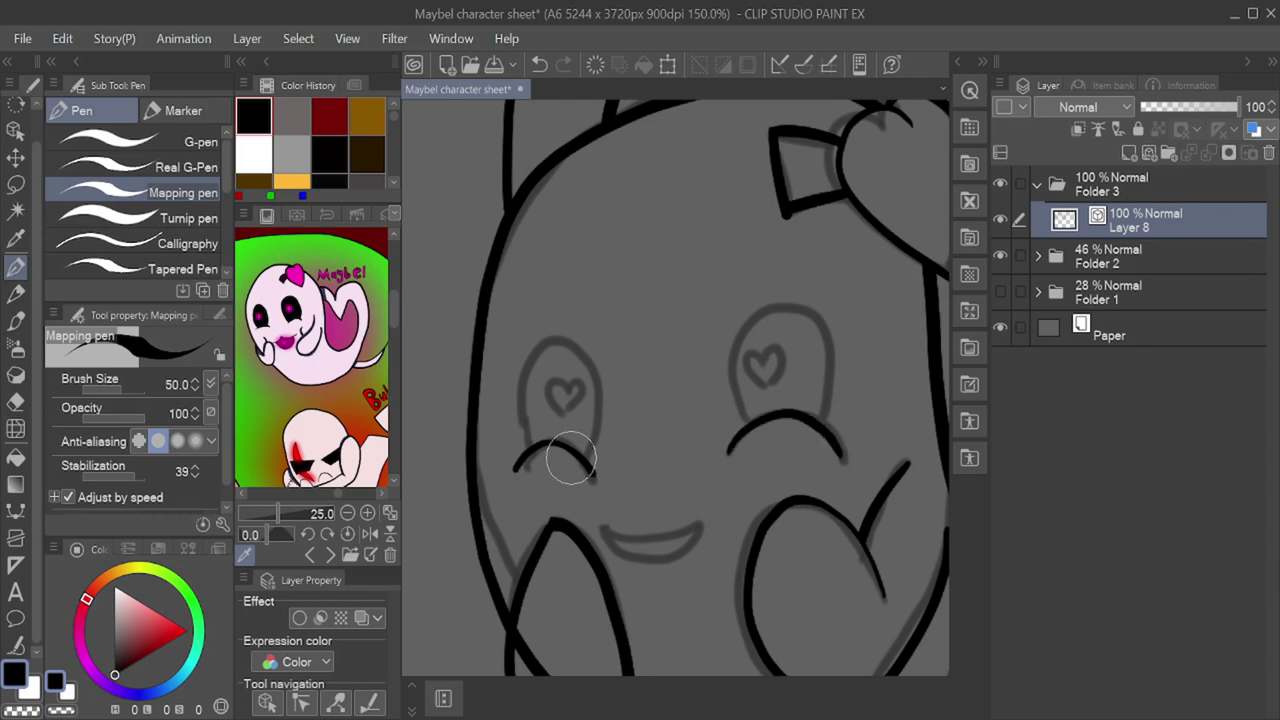
mouse_move(596, 452)
mouse_down()
mouse_move(551, 343)
mouse_move(519, 440)
mouse_up()
drag(742, 432, 833, 425)
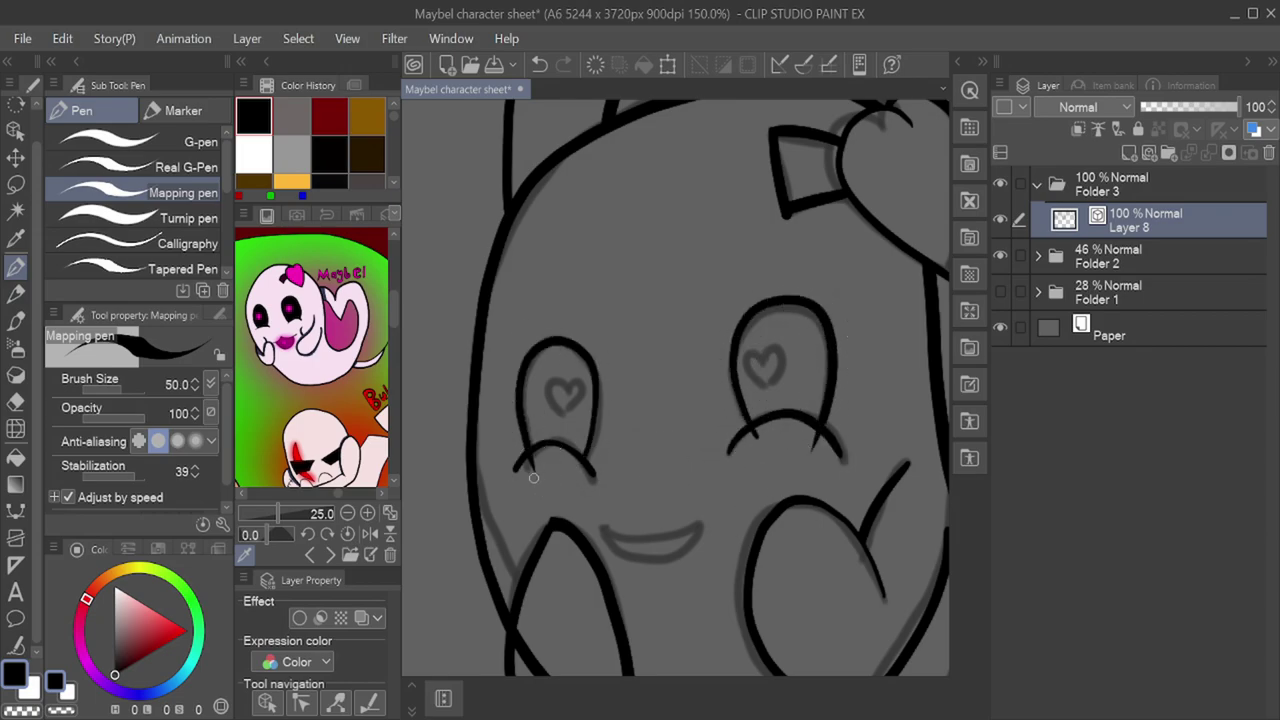
drag(600, 528, 680, 543)
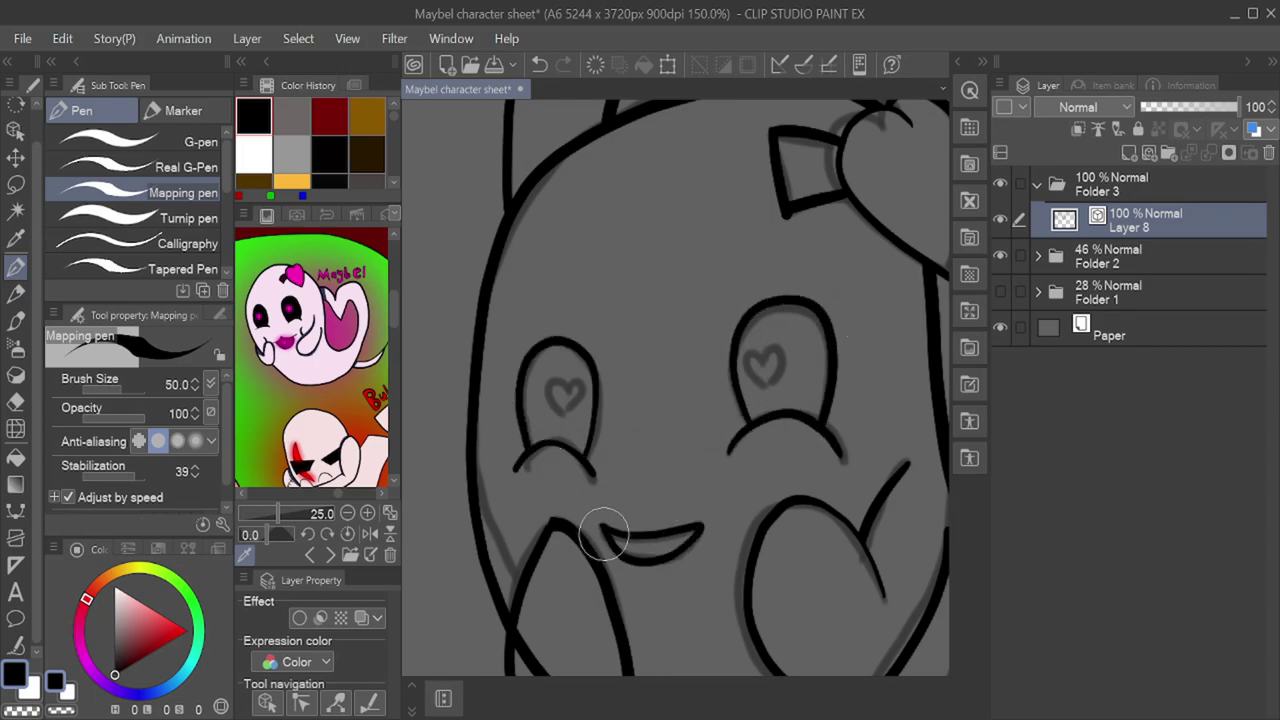
Step: Ink a small heart pupil inside each eye of the small upper ghost
scroll(560, 380, up, 6)
mouse_move(687, 411)
mouse_down()
mouse_move(694, 539)
mouse_move(749, 401)
mouse_move(680, 543)
mouse_up()
scroll(646, 560, down, 6)
scroll(808, 411, up, 5)
mouse_move(650, 388)
mouse_down()
mouse_move(623, 371)
mouse_move(688, 500)
mouse_up()
mouse_move(652, 385)
mouse_down()
mouse_move(694, 337)
mouse_move(690, 502)
mouse_up()
scroll(591, 393, down, 10)
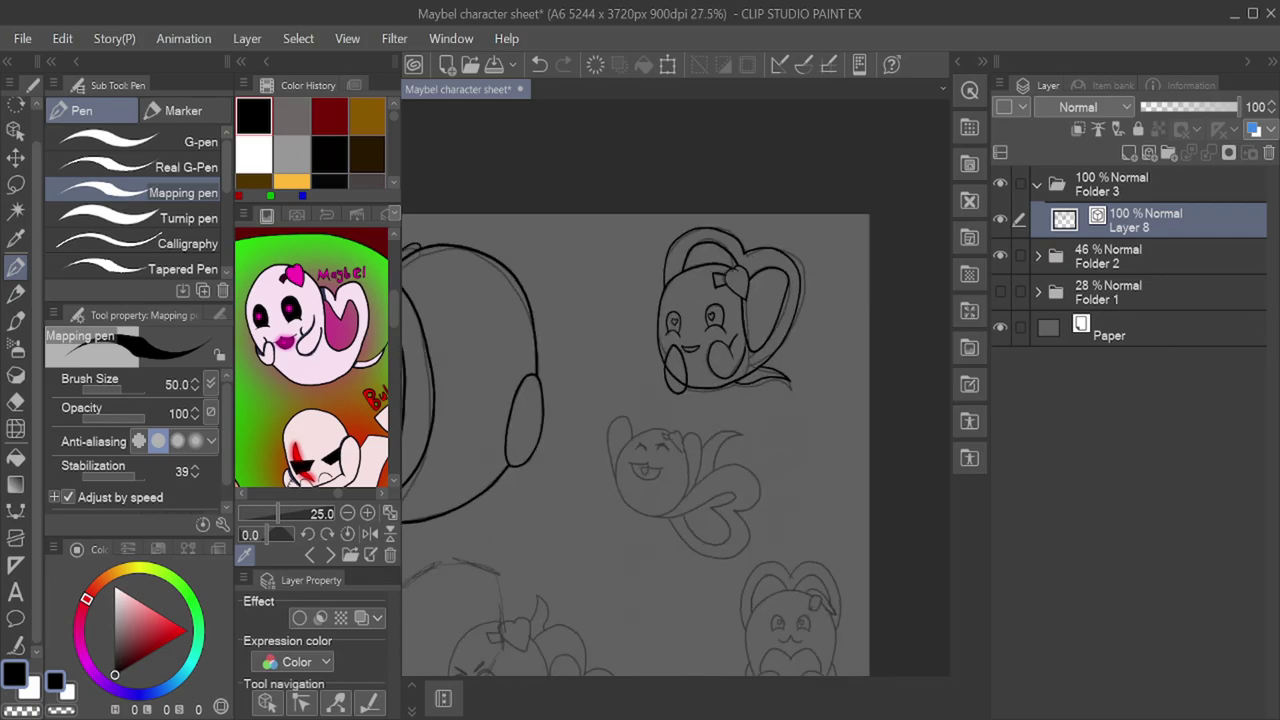
Step: Ink the middle small ghost's round body and its tail with the inner heart and pointed tip
scroll(611, 497, up, 5)
scroll(605, 430, up, 2)
mouse_move(692, 257)
mouse_down()
mouse_move(591, 238)
mouse_move(504, 362)
mouse_move(603, 508)
mouse_move(749, 493)
mouse_move(872, 445)
mouse_move(818, 482)
mouse_move(820, 607)
mouse_move(723, 522)
mouse_move(800, 430)
mouse_move(857, 270)
mouse_move(934, 277)
mouse_up()
scroll(591, 406, down, 1)
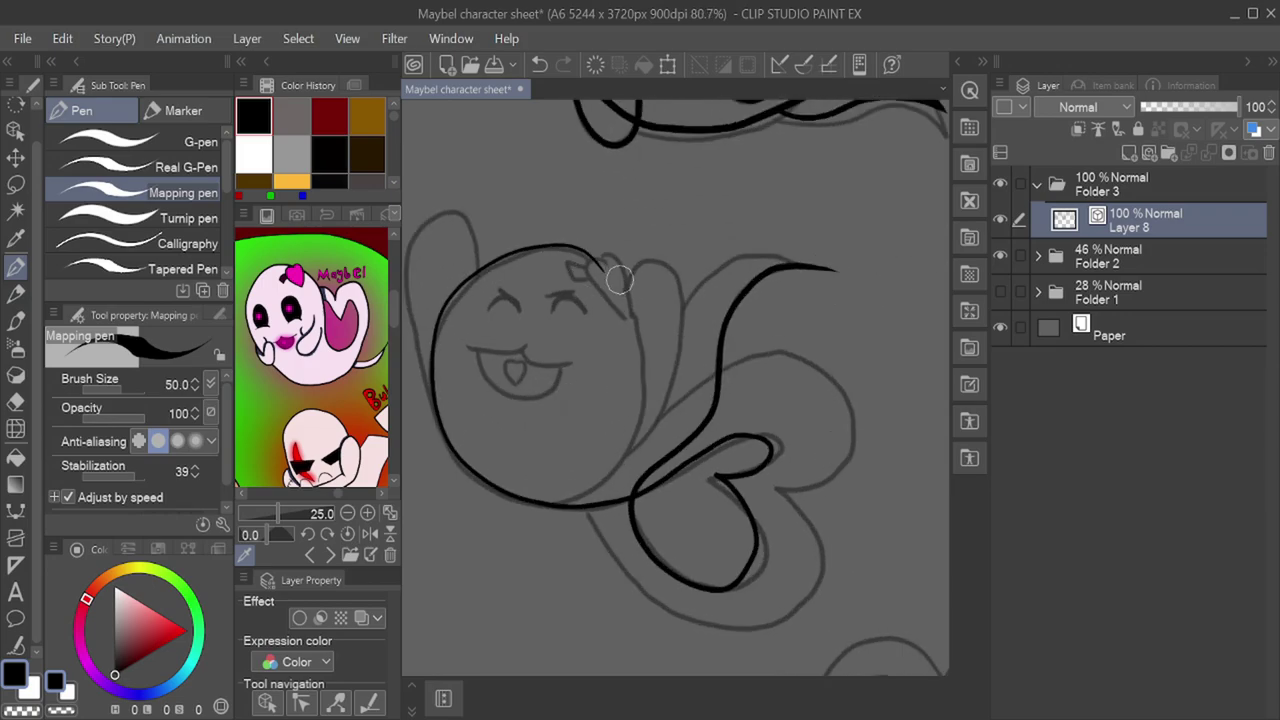
mouse_move(619, 280)
mouse_down()
mouse_move(629, 366)
mouse_move(837, 366)
mouse_move(820, 531)
mouse_move(622, 457)
mouse_move(838, 320)
mouse_up()
key(ctrl+z)
Step: Ink the middle small ghost's raised hands and the heart of its hair clip, undoing the stray strokes
scroll(486, 286, up, 2)
mouse_move(525, 272)
mouse_down()
mouse_move(434, 194)
mouse_move(490, 528)
mouse_up()
mouse_move(731, 341)
mouse_down()
mouse_move(820, 354)
mouse_move(816, 440)
mouse_up()
scroll(734, 254, up, 5)
mouse_move(672, 234)
mouse_down()
mouse_move(609, 375)
mouse_move(705, 220)
mouse_move(808, 530)
mouse_up()
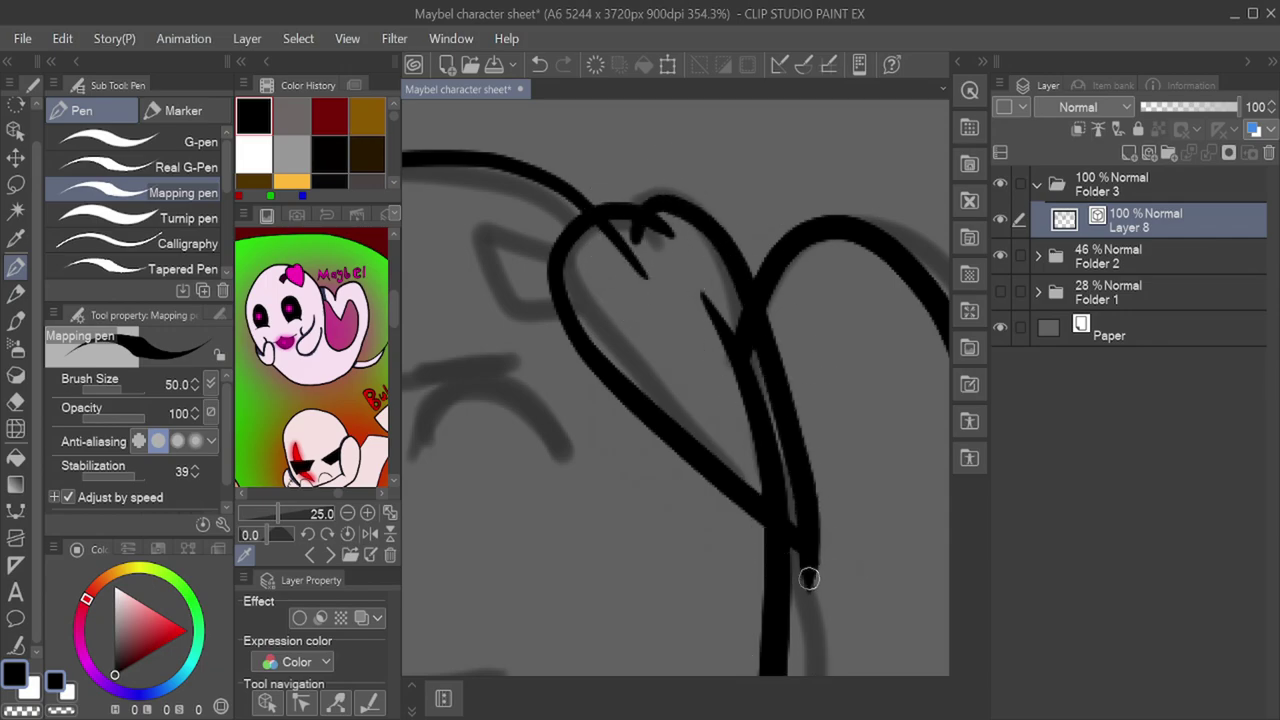
key(ctrl+z)
key(ctrl+z)
Step: Ink the side bar of the hair clip on the middle small ghost's head
mouse_move(458, 238)
mouse_down()
mouse_move(562, 300)
mouse_move(442, 298)
mouse_up()
drag(478, 218, 508, 355)
drag(588, 310, 584, 256)
mouse_move(480, 228)
mouse_down()
mouse_move(466, 297)
mouse_move(512, 348)
mouse_up()
scroll(609, 352, down, 4)
Step: Ink the middle small ghost's closed arched eyes with slanted brows and its wide open mouth
scroll(645, 408, up, 2)
mouse_move(618, 345)
mouse_down()
mouse_move(577, 303)
mouse_move(533, 342)
mouse_up()
mouse_move(722, 344)
mouse_down()
mouse_move(771, 303)
mouse_move(825, 350)
mouse_up()
drag(712, 304, 775, 265)
drag(618, 317, 575, 260)
mouse_move(471, 450)
mouse_down()
mouse_move(617, 447)
mouse_move(729, 504)
mouse_move(639, 606)
mouse_move(750, 437)
mouse_up()
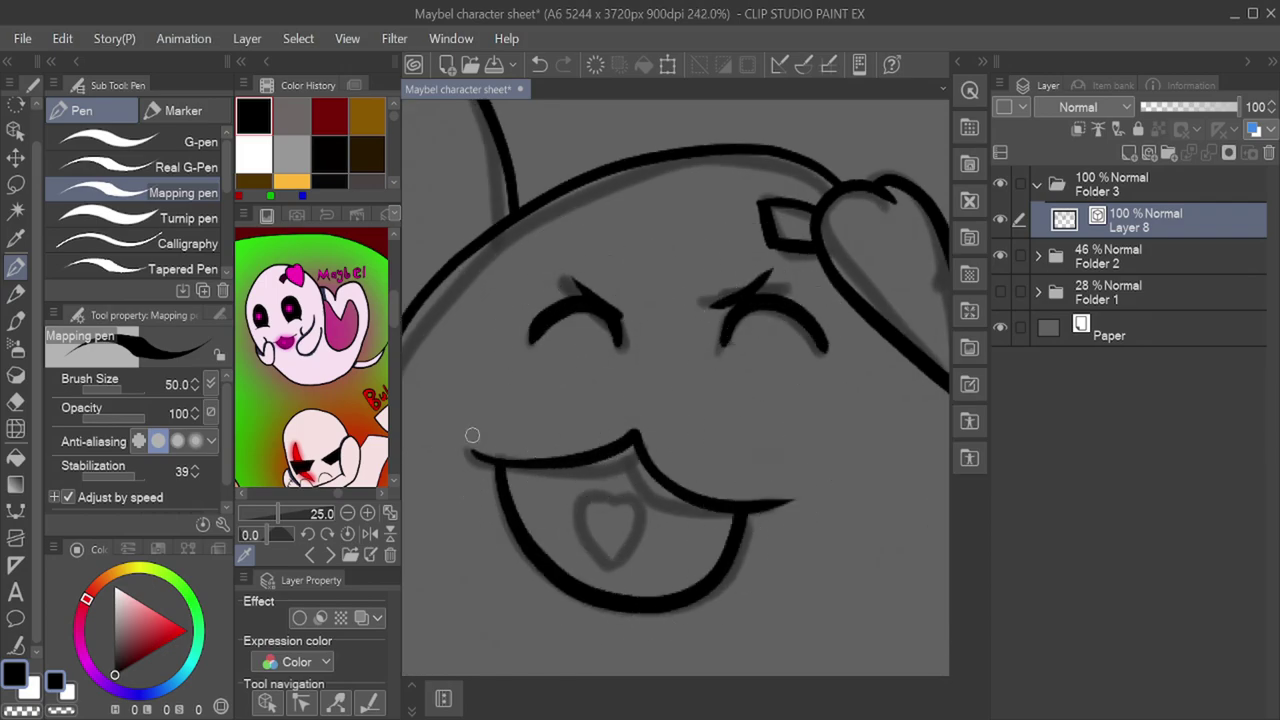
Step: Ink the small heart inside the middle small ghost's open mouth
scroll(588, 575, up, 5)
mouse_move(648, 400)
mouse_down()
mouse_move(641, 540)
mouse_move(653, 556)
mouse_up()
mouse_move(640, 397)
mouse_down()
mouse_move(703, 439)
mouse_move(605, 551)
mouse_move(661, 576)
mouse_up()
scroll(655, 358, down, 15)
Step: Copy the symmetry ruler from Layer 4 onto Layer 8 and turn on snapping to the special ruler
scroll(781, 470, up, 4)
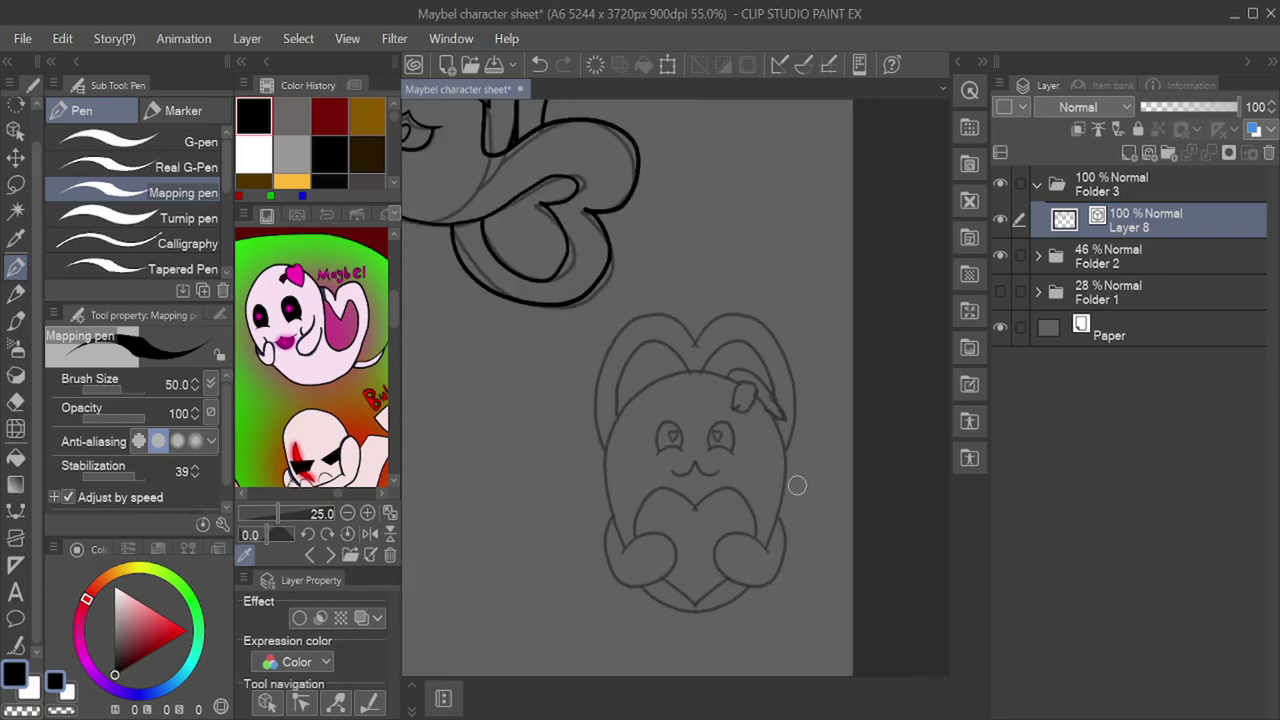
click(1038, 291)
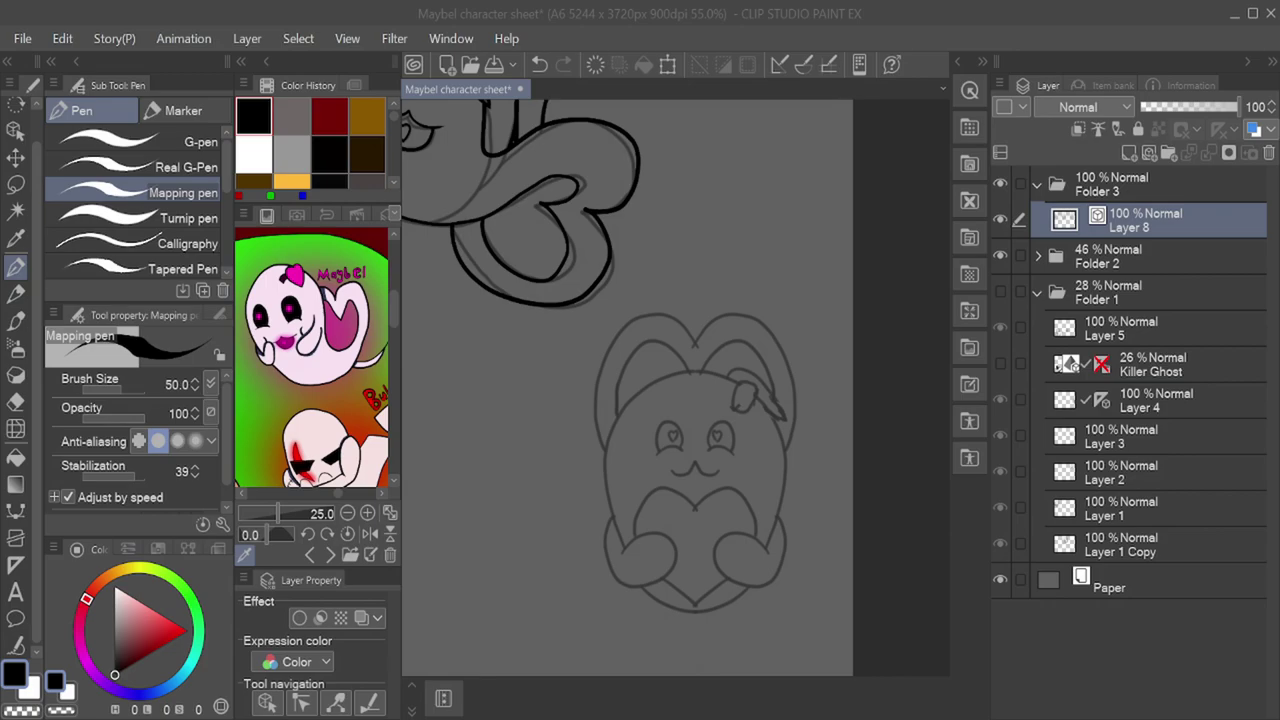
drag(1102, 400, 1140, 220)
scroll(706, 400, up, 6)
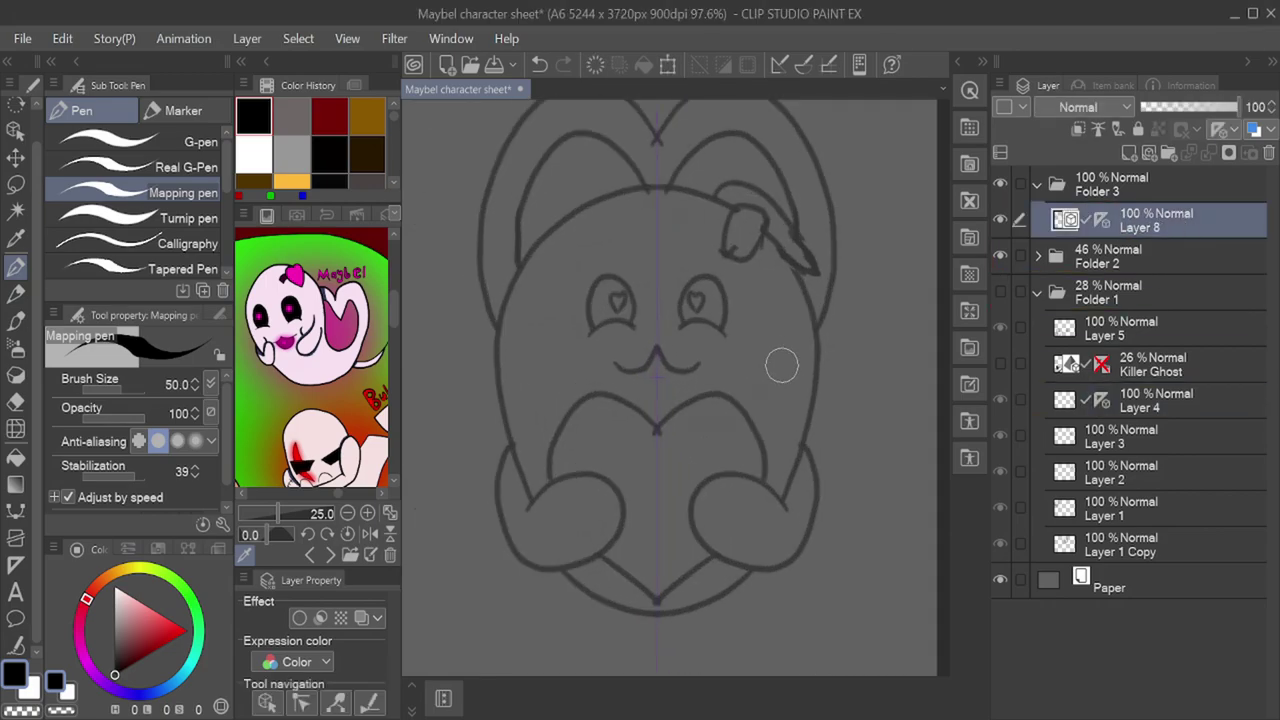
drag(647, 621, 588, 602)
key(ctrl+z)
click(804, 68)
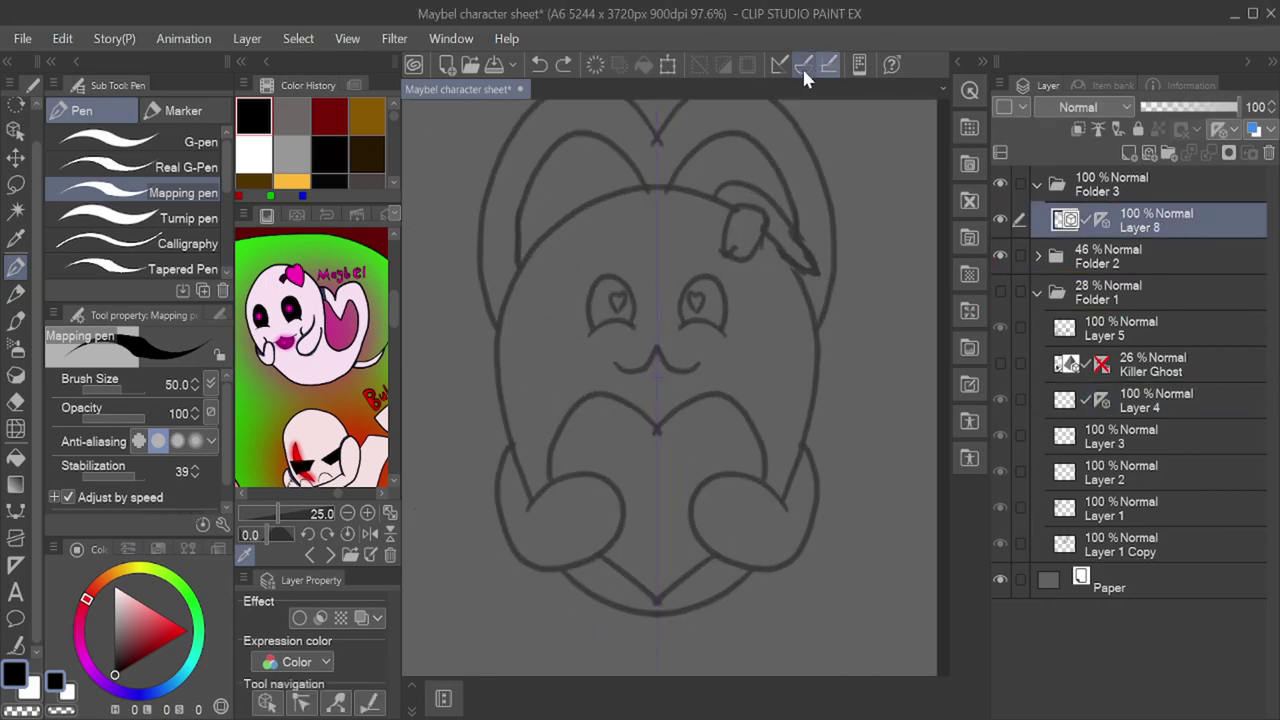
Step: Ink the front-facing ghost's oval body outline symmetrically along the ruler, undoing uneven attempts
mouse_move(687, 623)
mouse_down()
mouse_move(651, 620)
mouse_move(494, 460)
mouse_move(496, 392)
mouse_up()
key(ctrl+z)
mouse_move(662, 180)
mouse_down()
mouse_move(609, 199)
mouse_move(496, 302)
mouse_move(518, 463)
mouse_move(667, 603)
mouse_up()
key(ctrl+z)
mouse_move(651, 189)
mouse_down()
mouse_move(491, 400)
mouse_move(674, 609)
mouse_move(745, 624)
mouse_up()
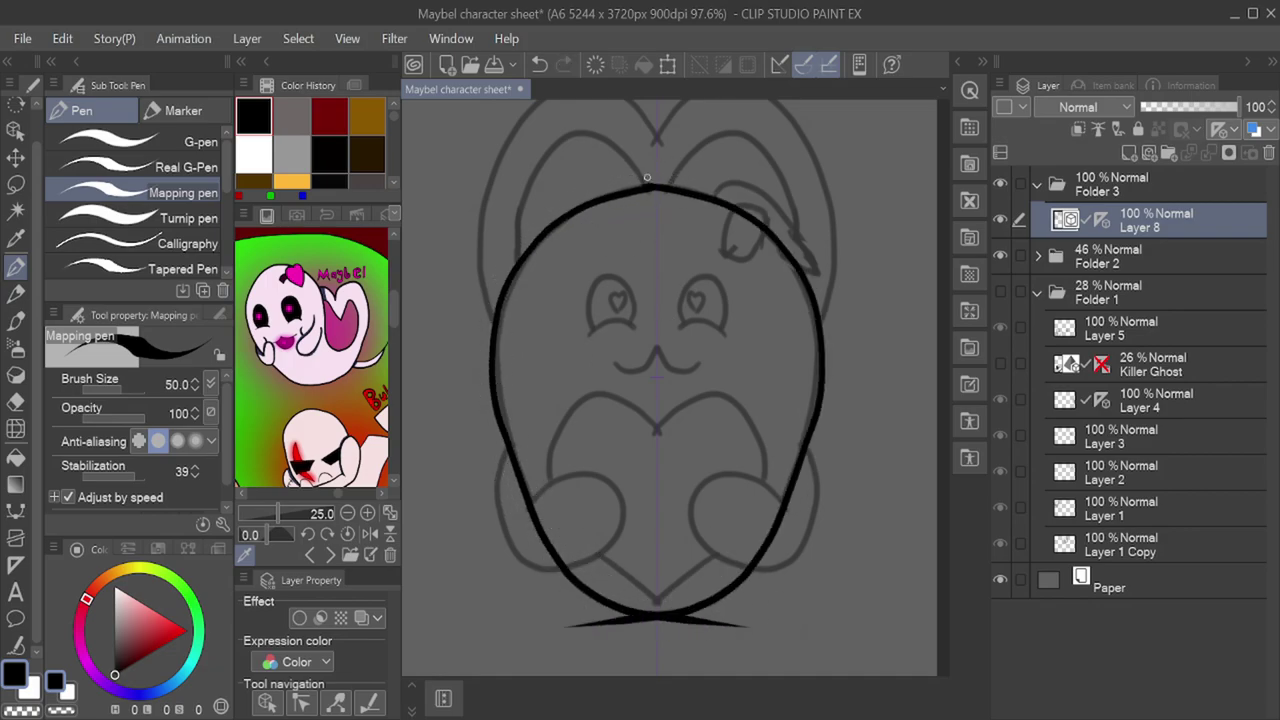
key(ctrl+z)
Step: Ink the front-facing ghost's two mirrored hands and erase the body lines that overlap them
mouse_move(522, 505)
mouse_down()
mouse_move(625, 522)
mouse_move(543, 414)
mouse_up()
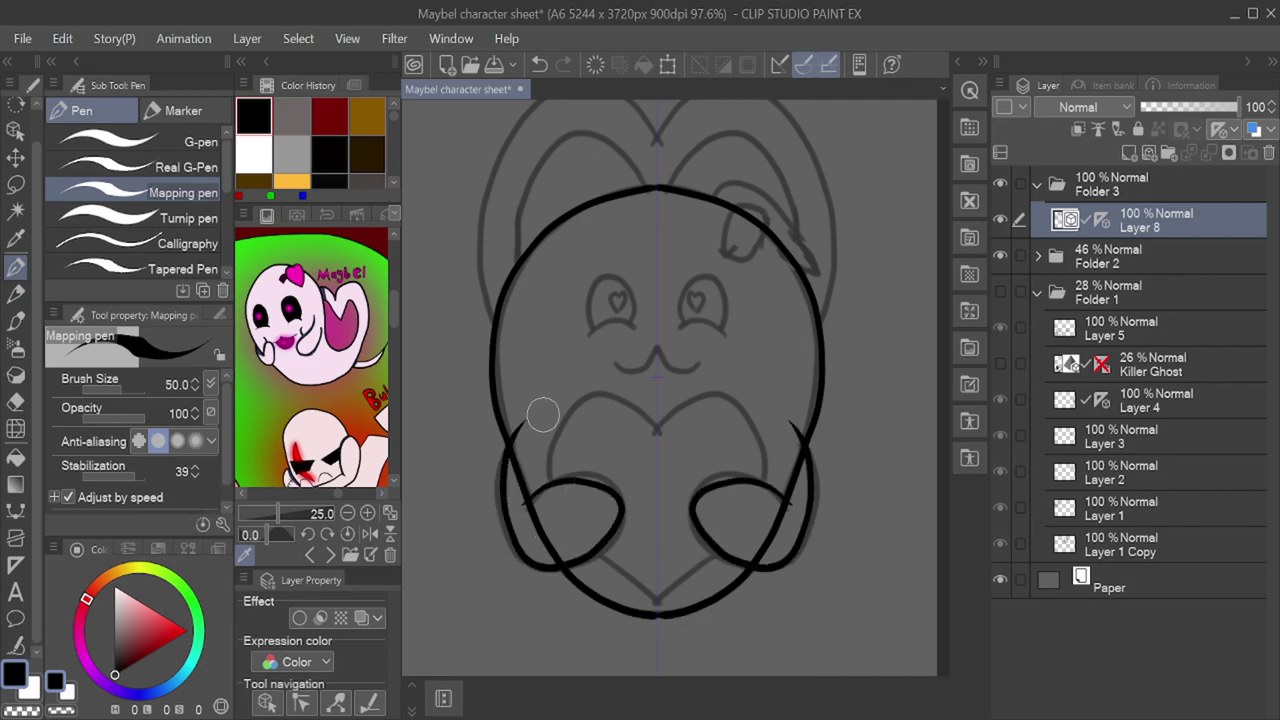
click(520, 432)
drag(754, 532, 774, 536)
click(795, 426)
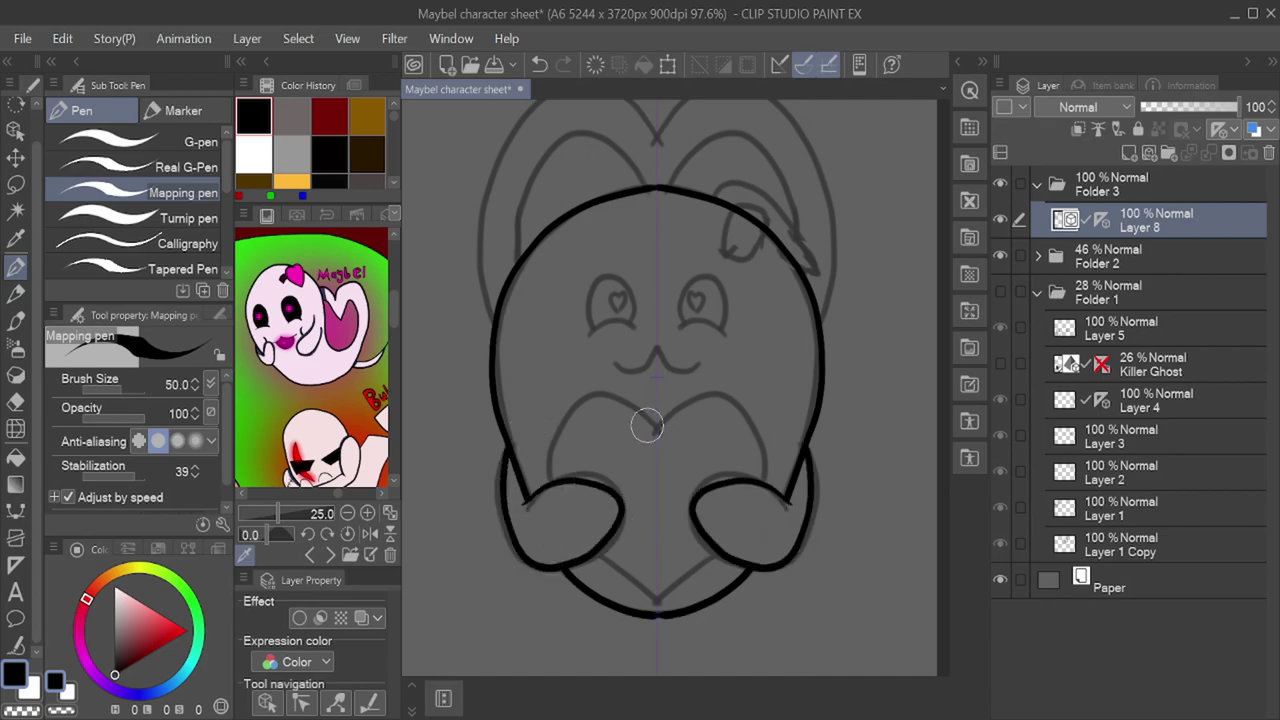
Step: Ink the large heart held between the front-facing ghost's hands and its curved mouth
scroll(655, 444, up, 1)
mouse_move(652, 430)
mouse_down()
mouse_move(630, 407)
mouse_move(540, 443)
mouse_move(610, 616)
mouse_up()
click(566, 546)
click(654, 436)
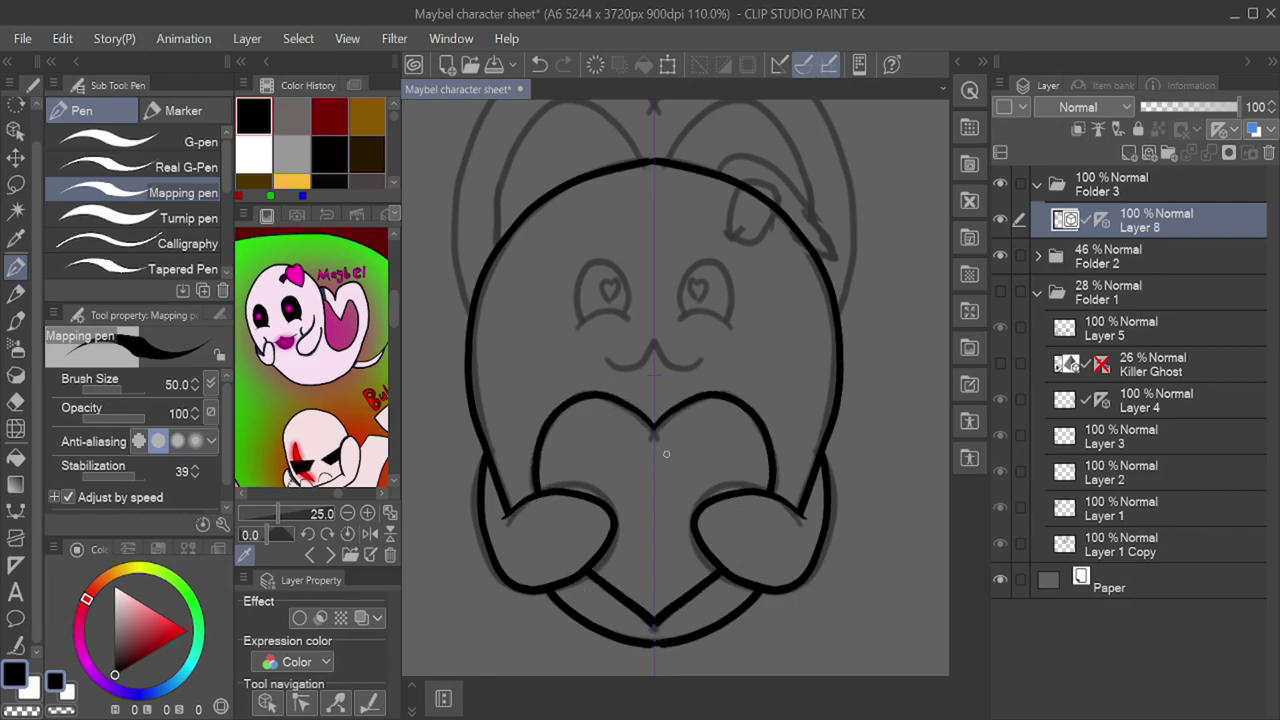
mouse_move(654, 334)
mouse_down()
mouse_move(627, 362)
mouse_move(591, 347)
mouse_up()
Step: Ink the outer and inner curves of the heart tail behind the front-facing ghost's head and trim the overlaps
scroll(692, 336, down, 5)
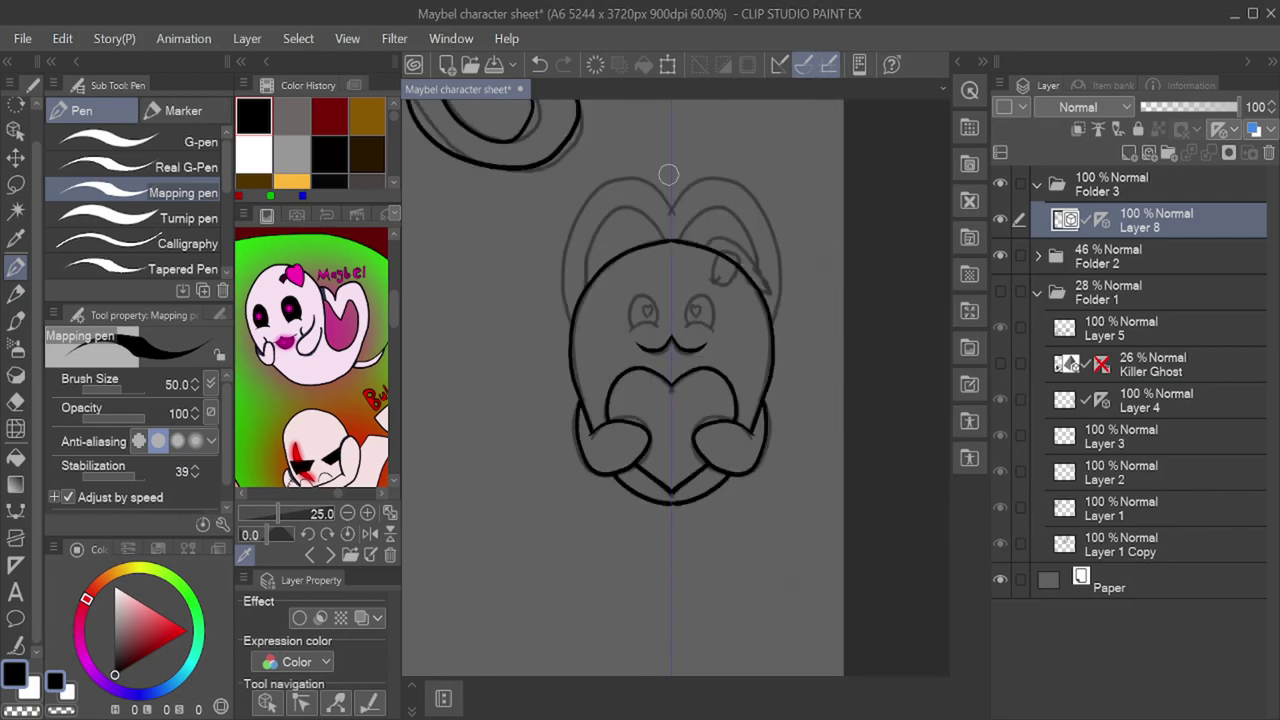
scroll(690, 155, up, 7)
mouse_move(465, 428)
mouse_down()
mouse_move(597, 277)
mouse_move(635, 320)
mouse_up()
mouse_move(651, 237)
mouse_down()
mouse_move(479, 196)
mouse_move(417, 446)
mouse_move(460, 548)
mouse_up()
drag(468, 430, 451, 528)
drag(838, 430, 849, 528)
Step: Ink the front-facing ghost's mirrored eyes with a small heart pupil in each
scroll(589, 537, up, 7)
mouse_move(656, 487)
mouse_down()
mouse_move(617, 463)
mouse_move(518, 512)
mouse_up()
mouse_move(542, 499)
mouse_down()
mouse_move(523, 443)
mouse_move(608, 514)
mouse_up()
scroll(608, 514, up, 4)
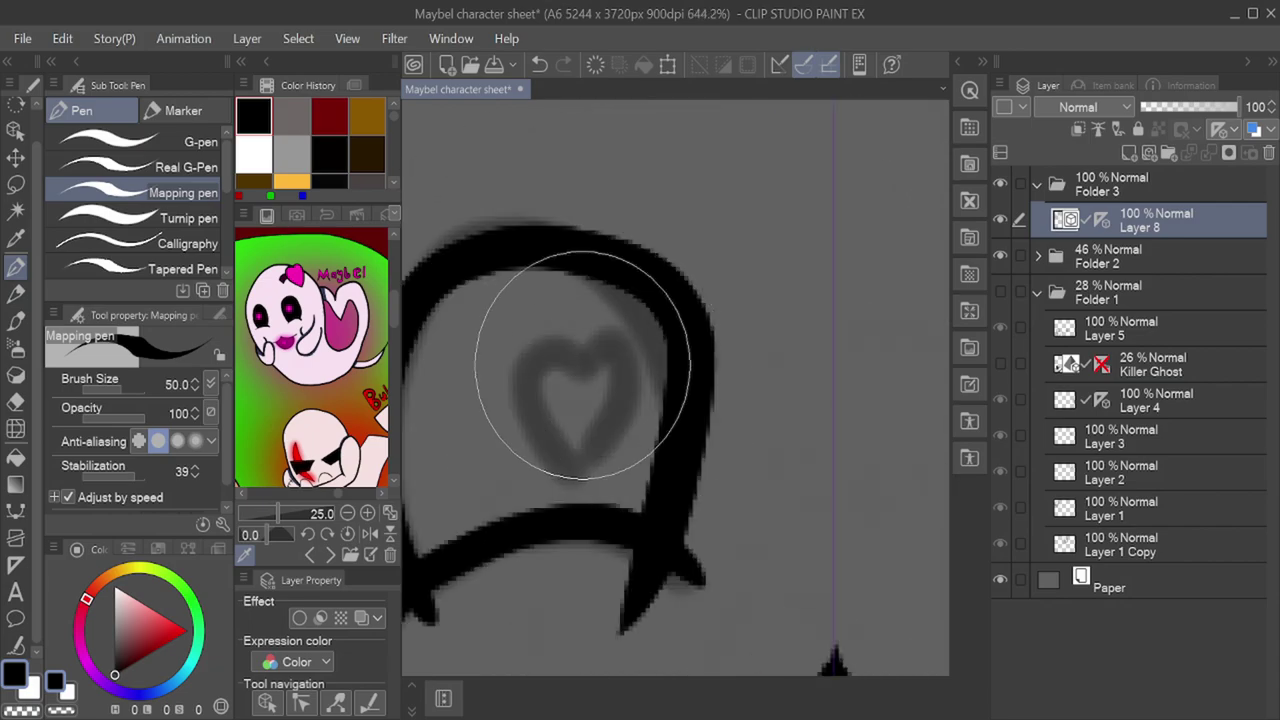
drag(569, 323, 581, 467)
scroll(582, 467, down, 4)
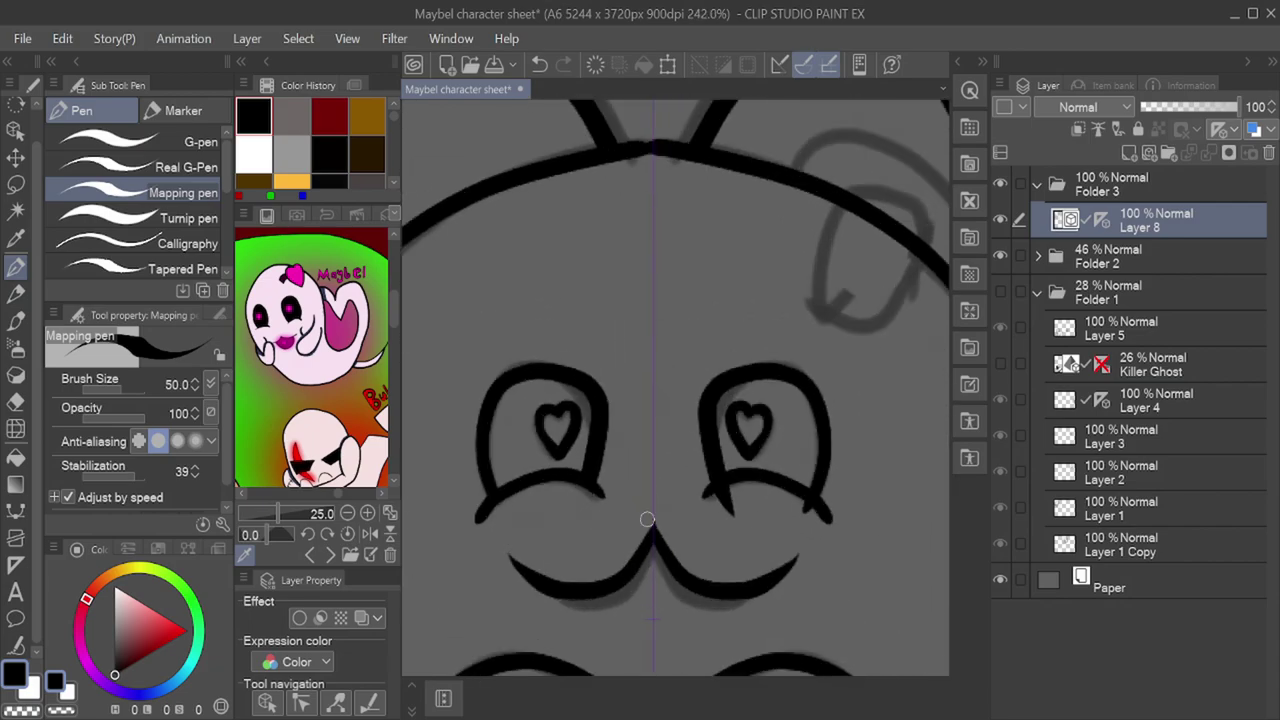
Step: Disable the symmetry ruler on Layer 8
scroll(713, 393, down, 5)
scroll(710, 382, up, 2)
shift+click(1106, 221)
scroll(692, 420, up, 5)
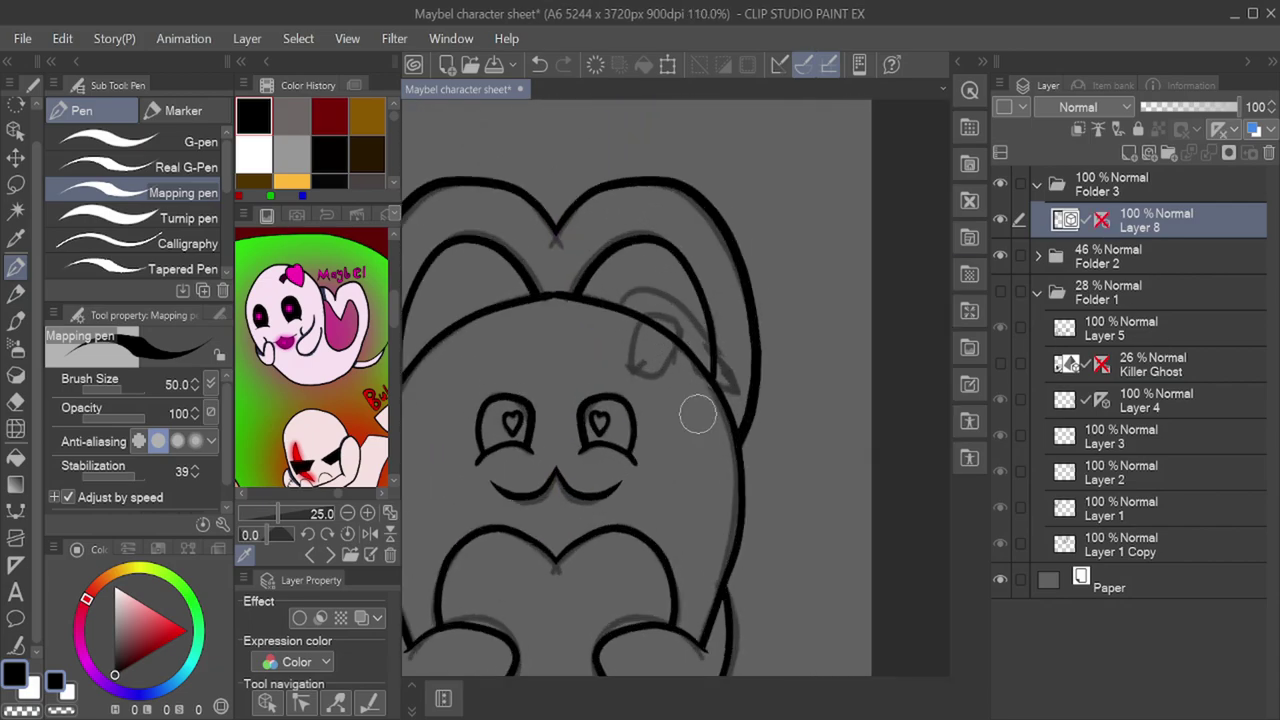
Step: Ink the side-view heart hair clip and its bar on the front-facing ghost's head, cleaning up the overlapping lines
mouse_move(591, 333)
mouse_down()
mouse_move(523, 463)
mouse_move(571, 309)
mouse_up()
mouse_move(494, 328)
mouse_down()
mouse_move(798, 530)
mouse_move(630, 452)
mouse_up()
mouse_move(729, 455)
mouse_down()
mouse_move(700, 508)
mouse_move(673, 483)
mouse_up()
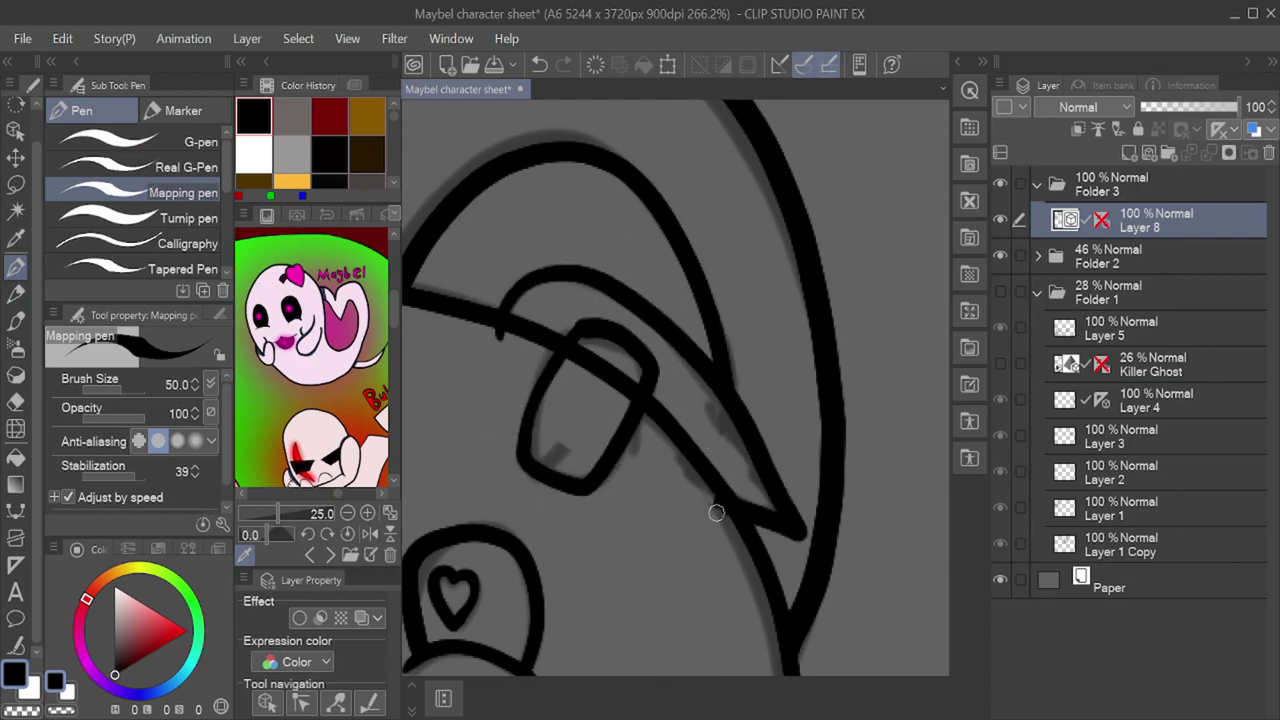
drag(615, 402, 592, 350)
drag(489, 345, 509, 337)
scroll(629, 371, down, 10)
Step: Set the mapping pen's brush size to 30, undoing the test stroke on the ghost beside the human figure
scroll(545, 434, up, 2)
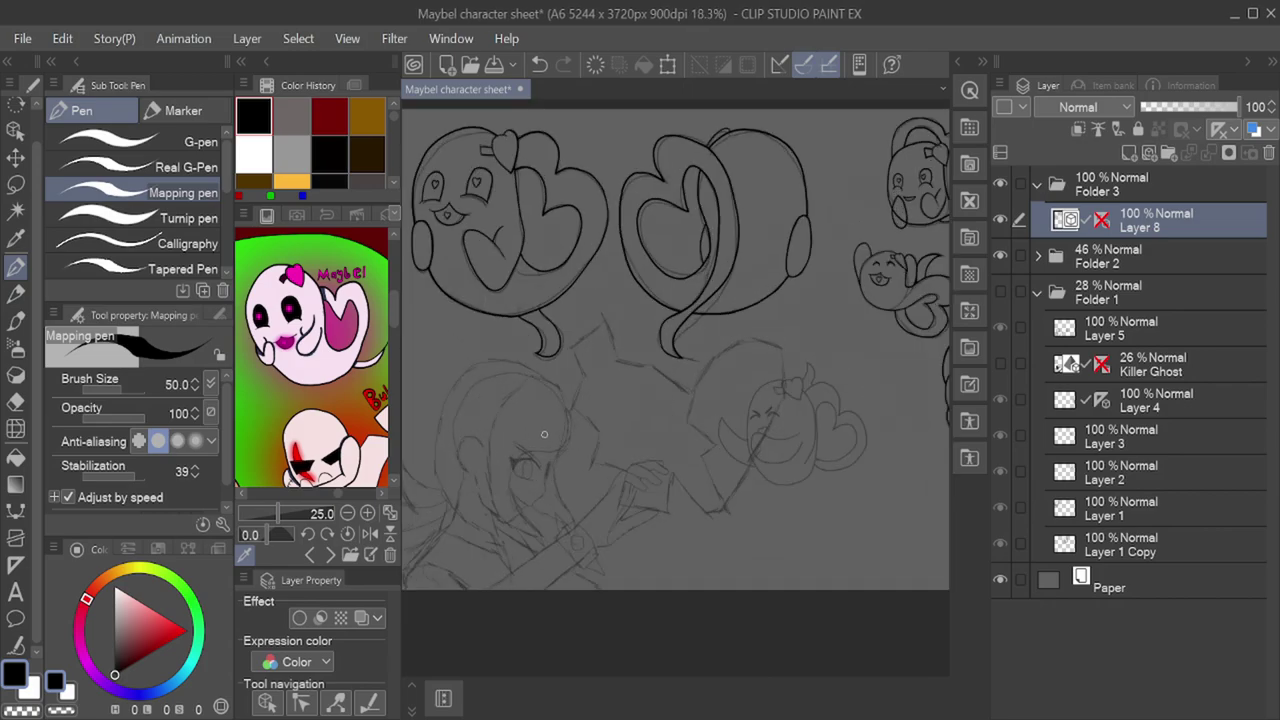
scroll(844, 408, up, 3)
drag(605, 373, 619, 540)
key(ctrl+z)
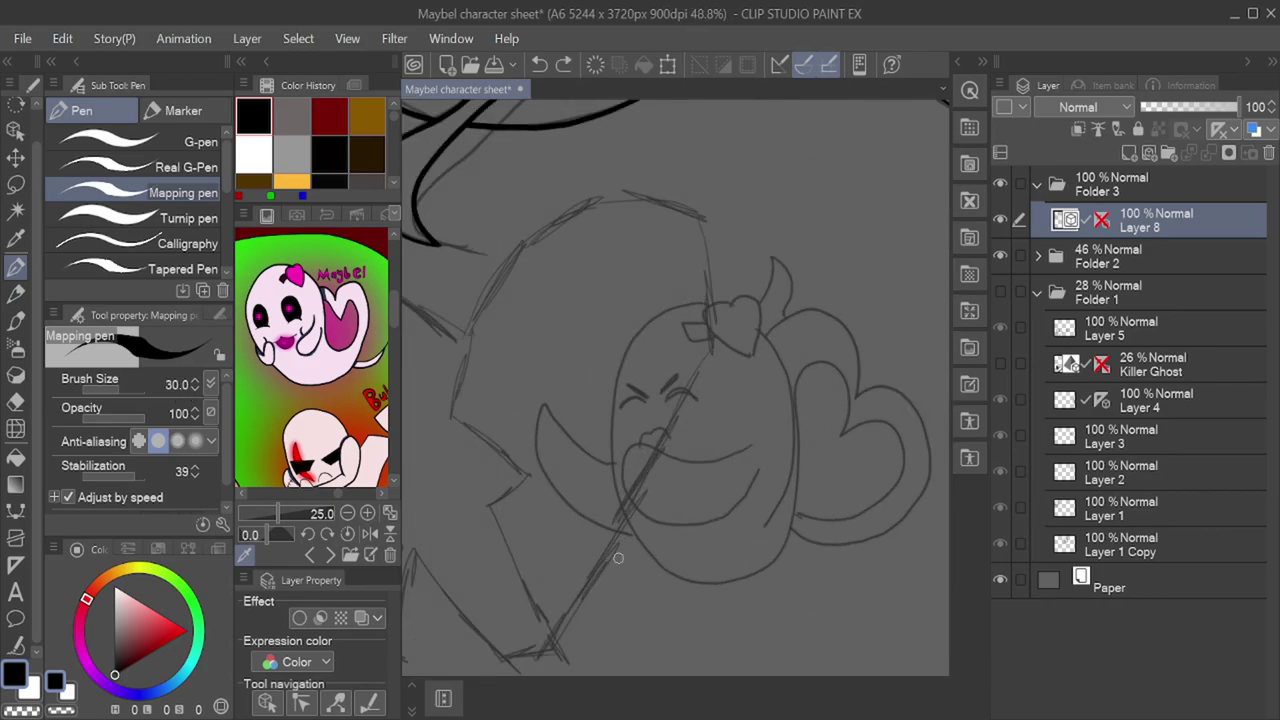
Step: Add a new vector layer above Layer 8 in Folder 3 and save the drawing
click(1150, 153)
scroll(704, 438, down, 2)
key(ctrl+s)
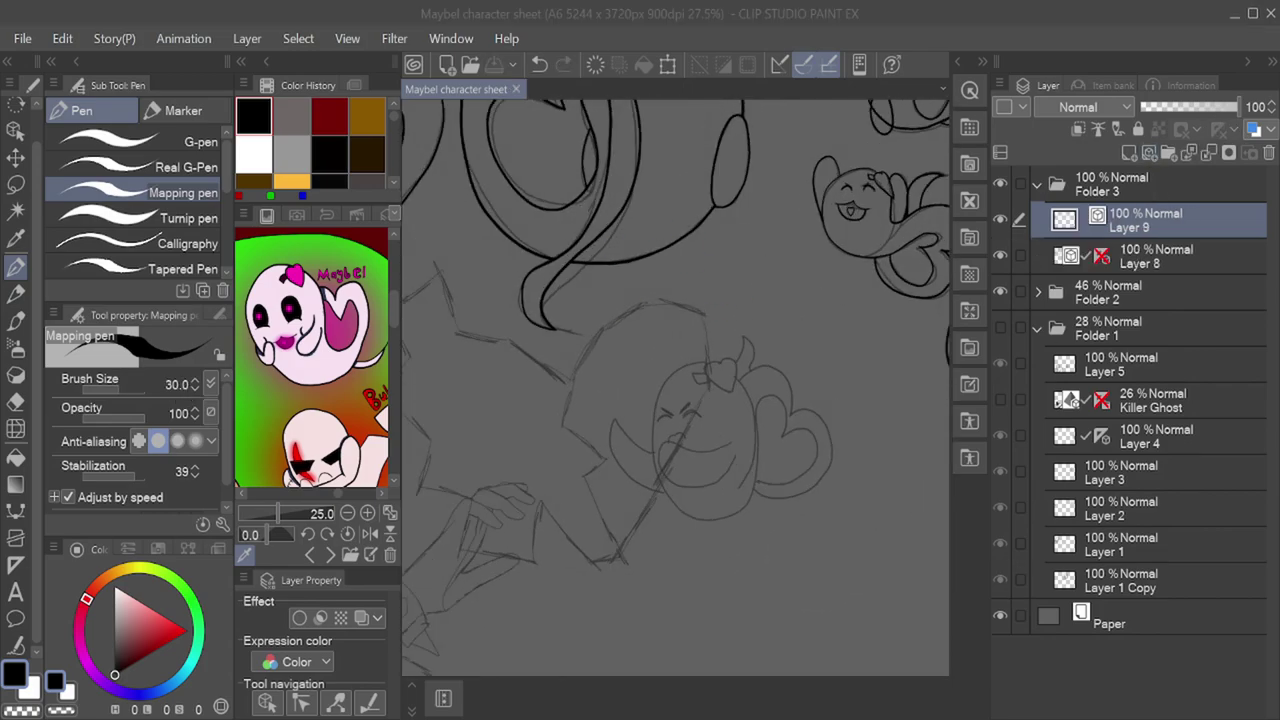
Step: Ink the folded arm, body outline and double heart tail of the giggling ghost beside the human figure
scroll(711, 458, up, 3)
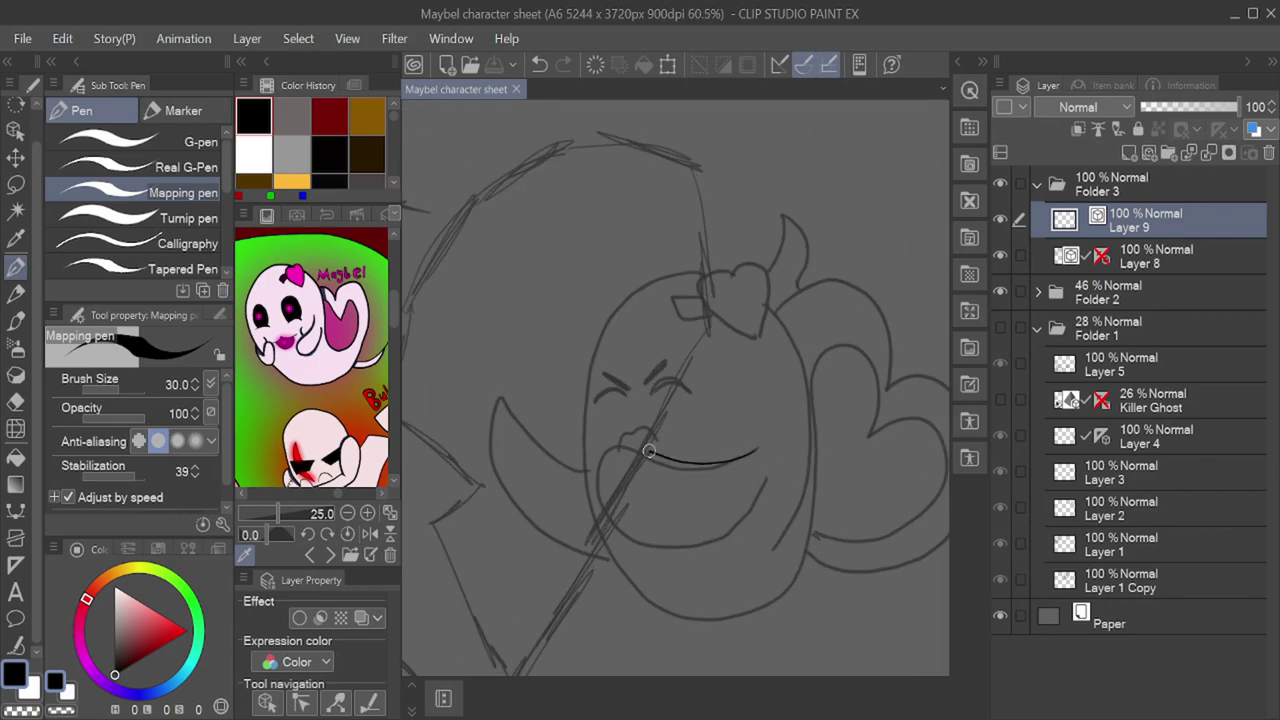
drag(648, 549, 768, 483)
scroll(695, 400, down, 1)
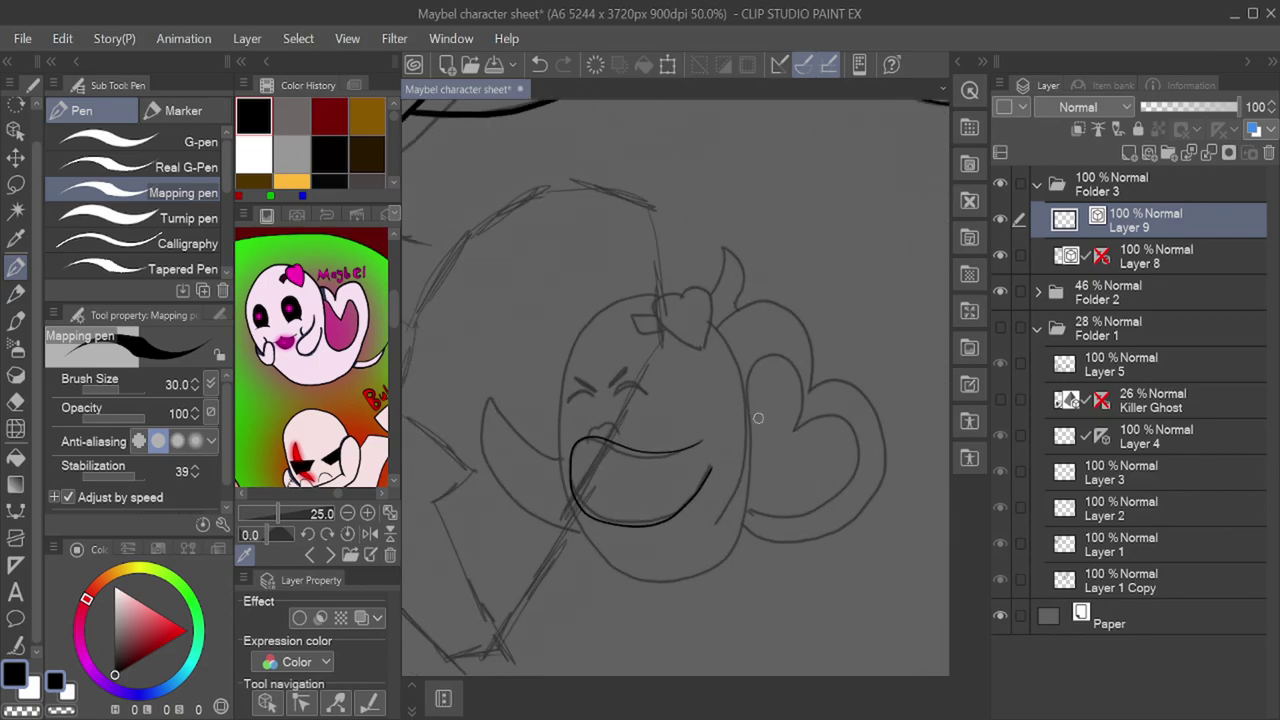
mouse_move(739, 364)
mouse_down()
mouse_move(556, 392)
mouse_move(736, 566)
mouse_move(862, 384)
mouse_move(690, 383)
mouse_up()
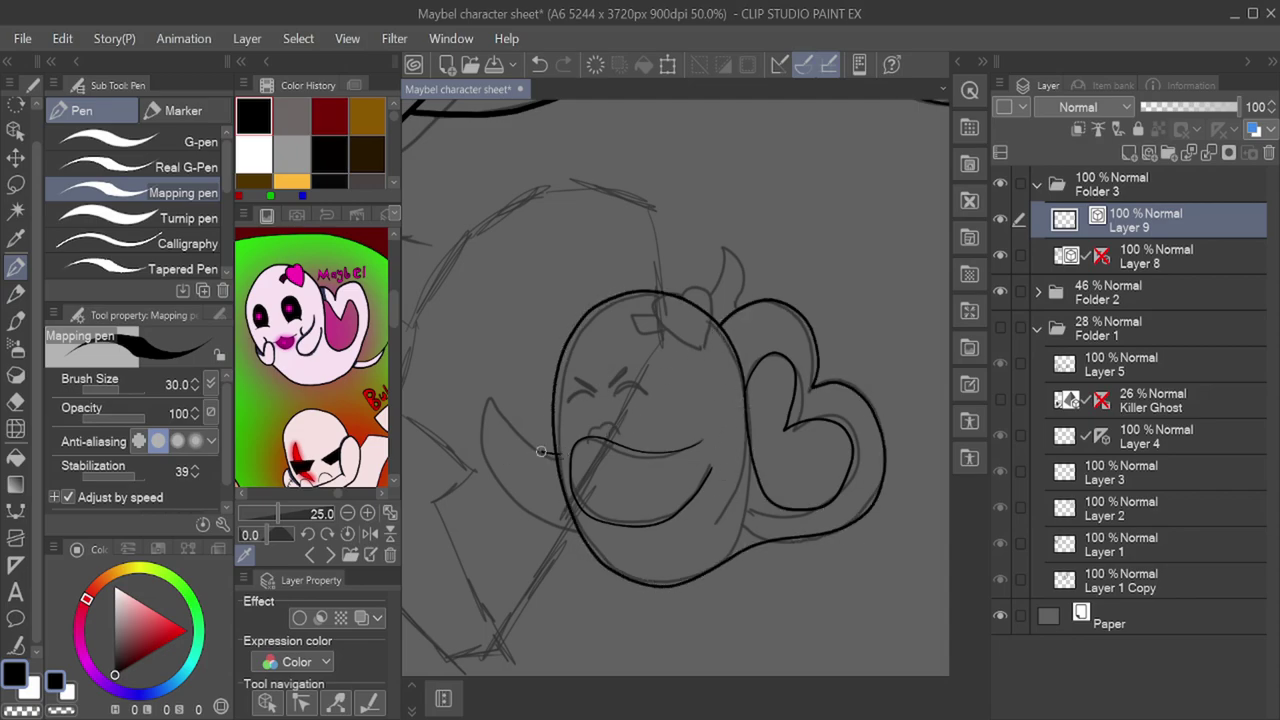
Step: Ink the giggling ghost's outstretched arm and the curved, pointed tail tip behind its head
scroll(711, 285, up, 3)
drag(686, 390, 741, 136)
drag(789, 391, 709, 138)
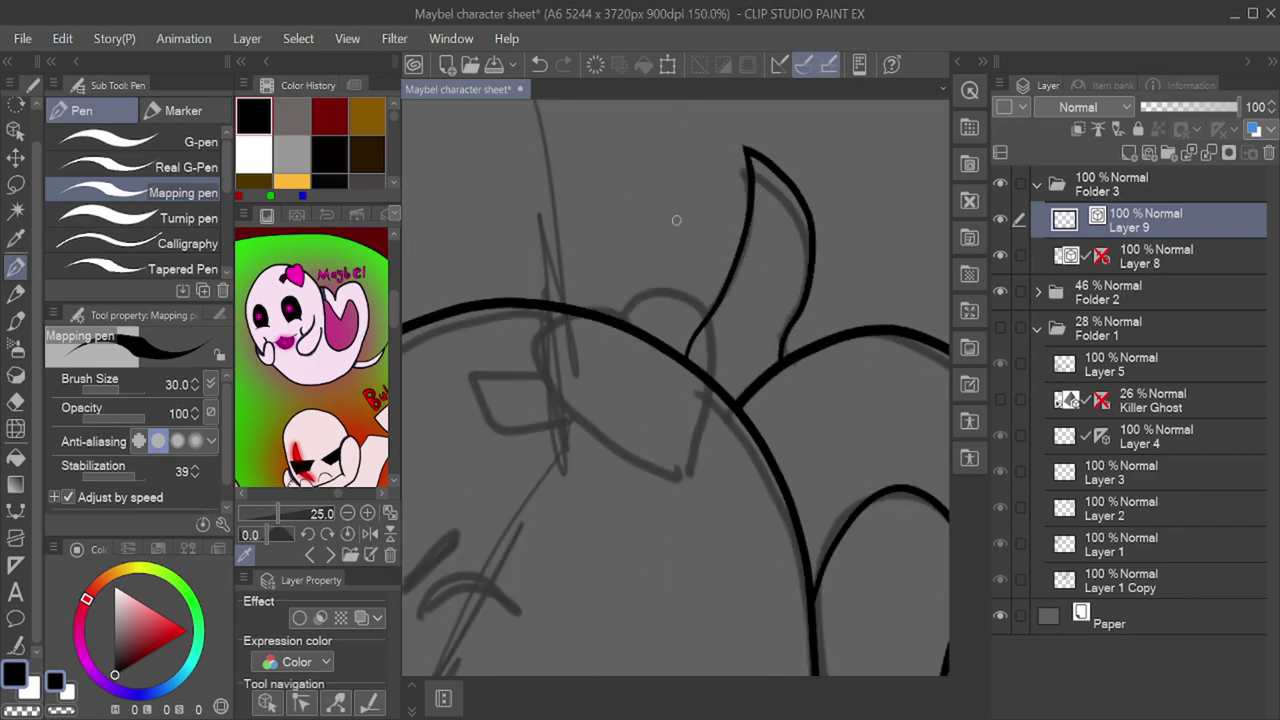
Step: Ink the giggling ghost's heart hair clip with its side bar and erase the lines crossing it
mouse_move(632, 318)
mouse_down()
mouse_move(617, 429)
mouse_move(690, 478)
mouse_up()
mouse_move(622, 316)
mouse_down()
mouse_move(706, 330)
mouse_move(688, 490)
mouse_up()
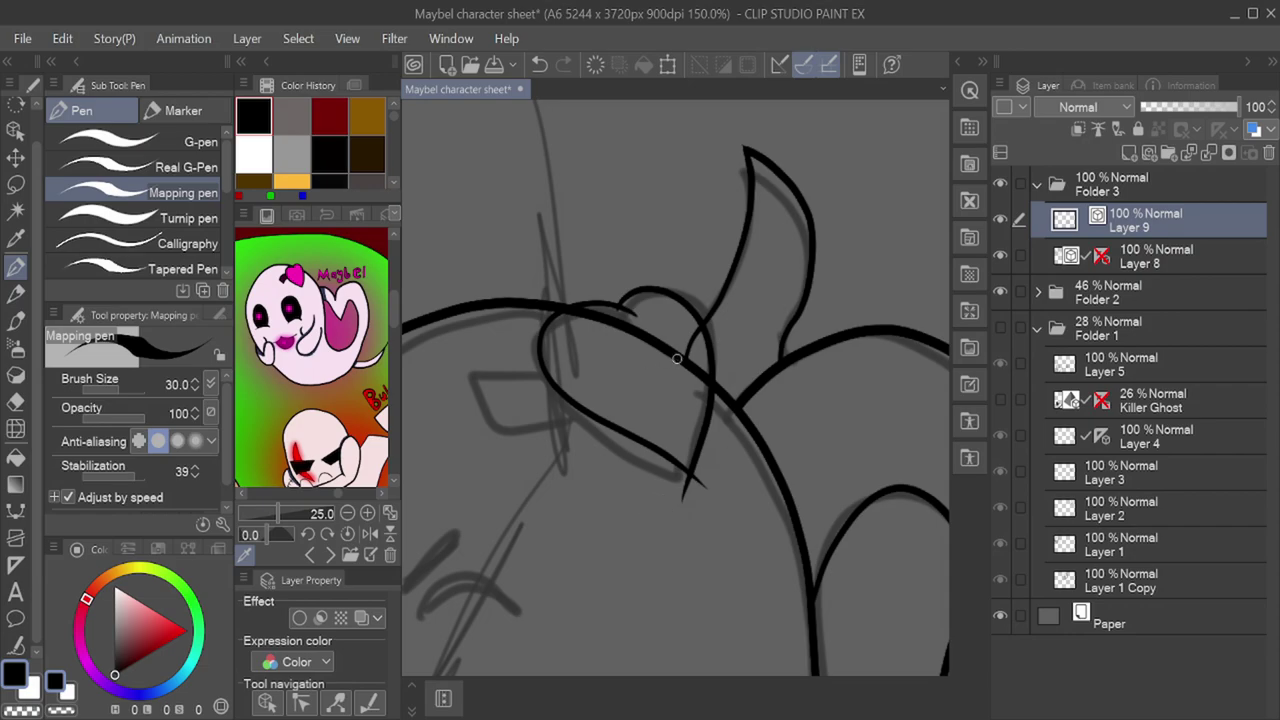
drag(578, 371, 432, 368)
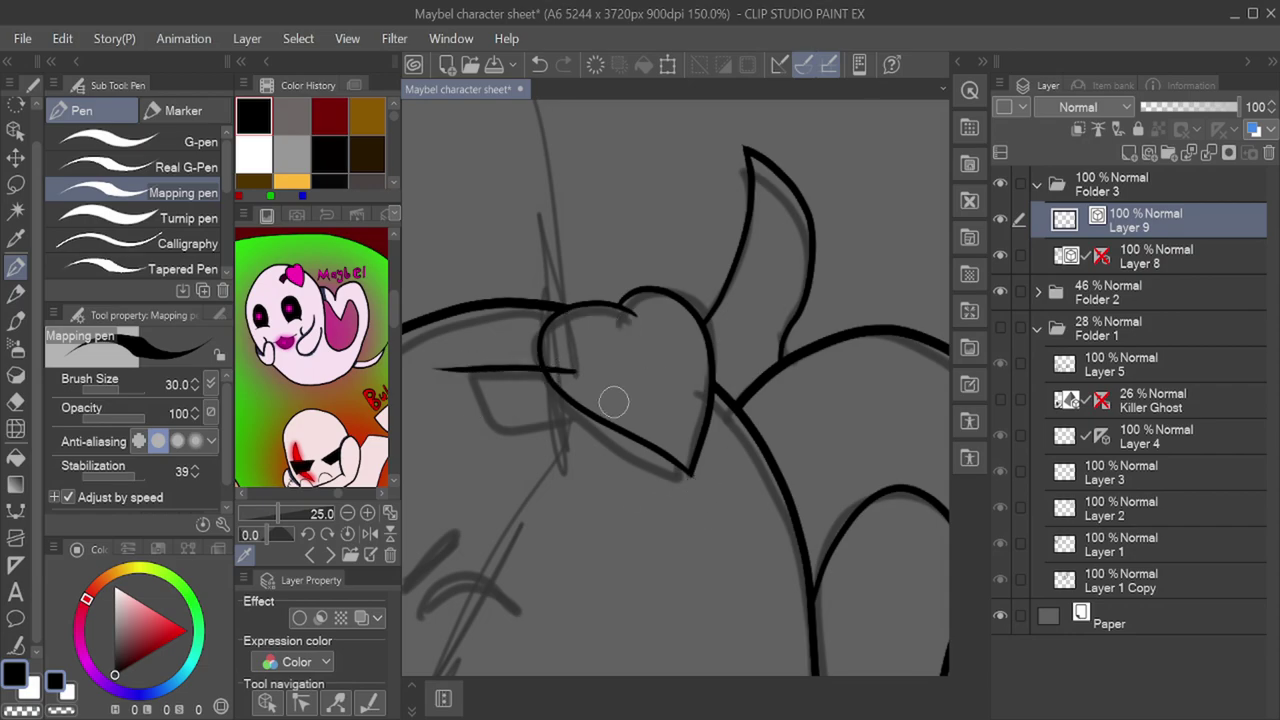
drag(614, 405, 468, 428)
drag(468, 352, 500, 438)
scroll(594, 430, down, 3)
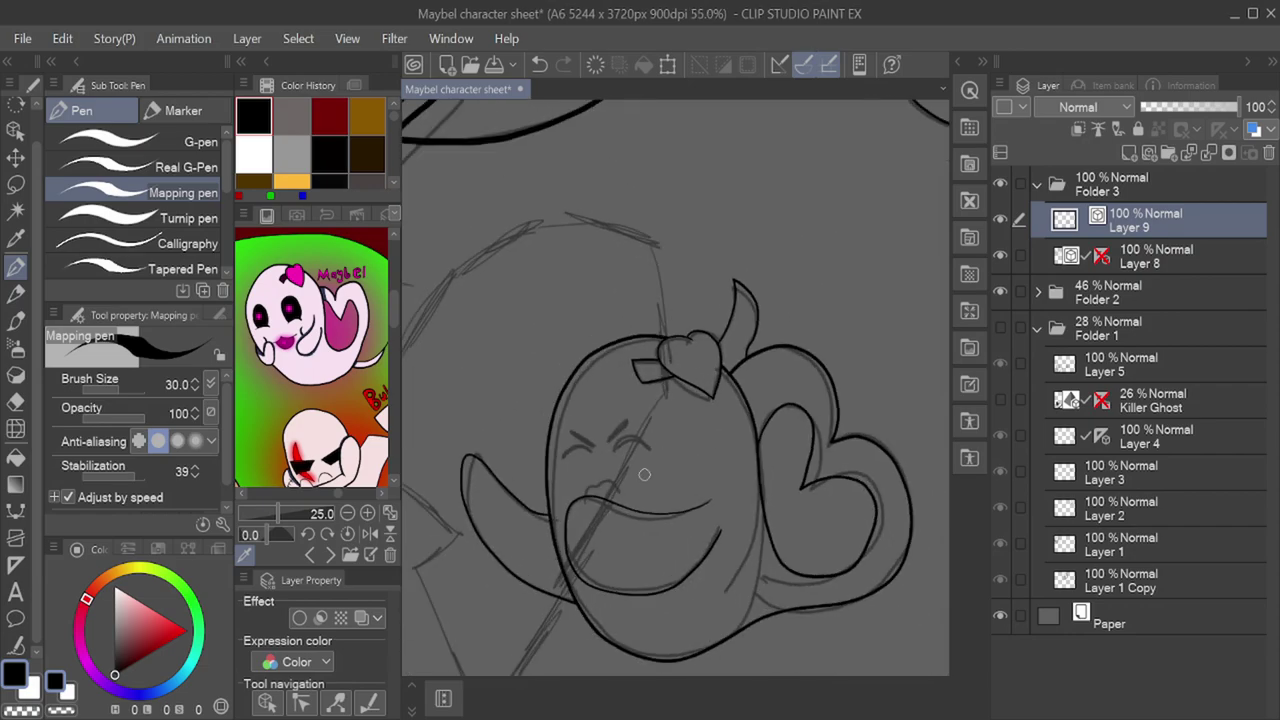
Step: Ink the giggling ghost's small mouth line above the folded arm and its closed arched eyes
scroll(630, 477, up, 4)
mouse_move(545, 560)
mouse_down()
mouse_move(640, 480)
mouse_move(686, 526)
mouse_up()
mouse_move(568, 361)
mouse_down()
mouse_move(457, 371)
mouse_move(586, 349)
mouse_up()
mouse_move(662, 358)
mouse_down()
mouse_move(767, 330)
mouse_move(703, 306)
mouse_move(668, 350)
mouse_move(786, 360)
mouse_move(721, 309)
mouse_up()
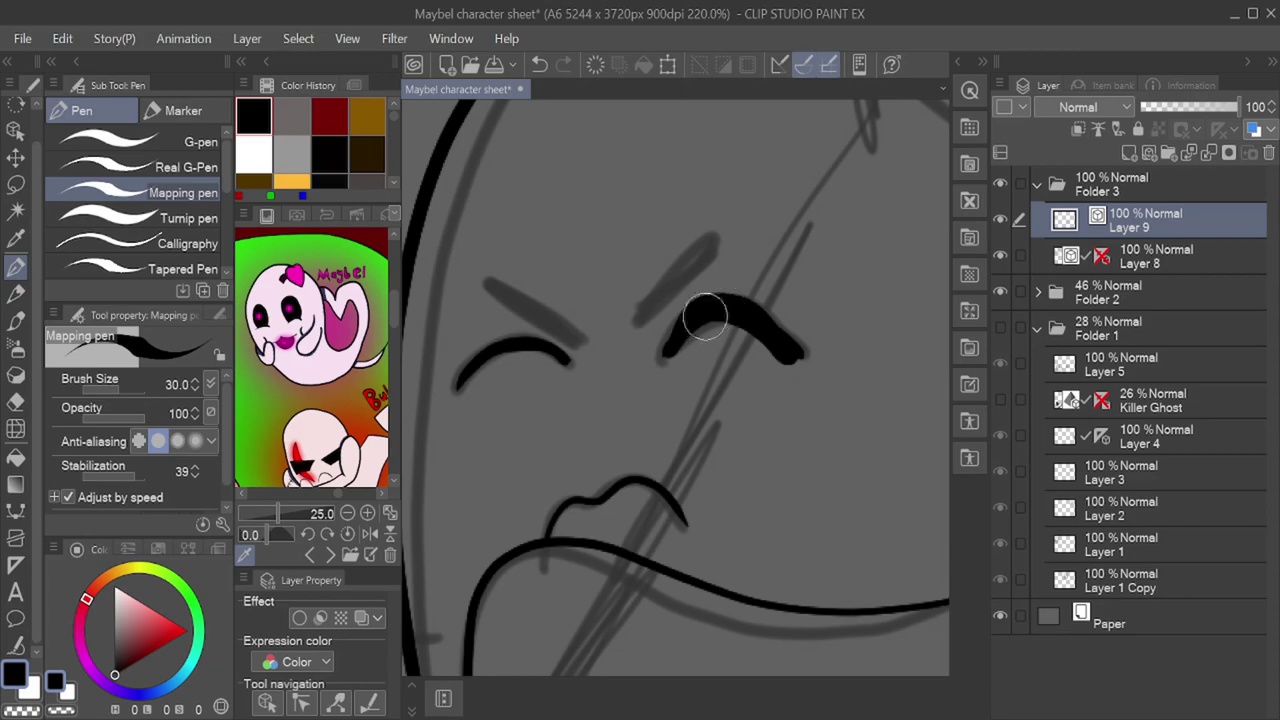
Step: Ink the human figure's curved fringe and the long front hair strands framing the face
scroll(491, 283, down, 8)
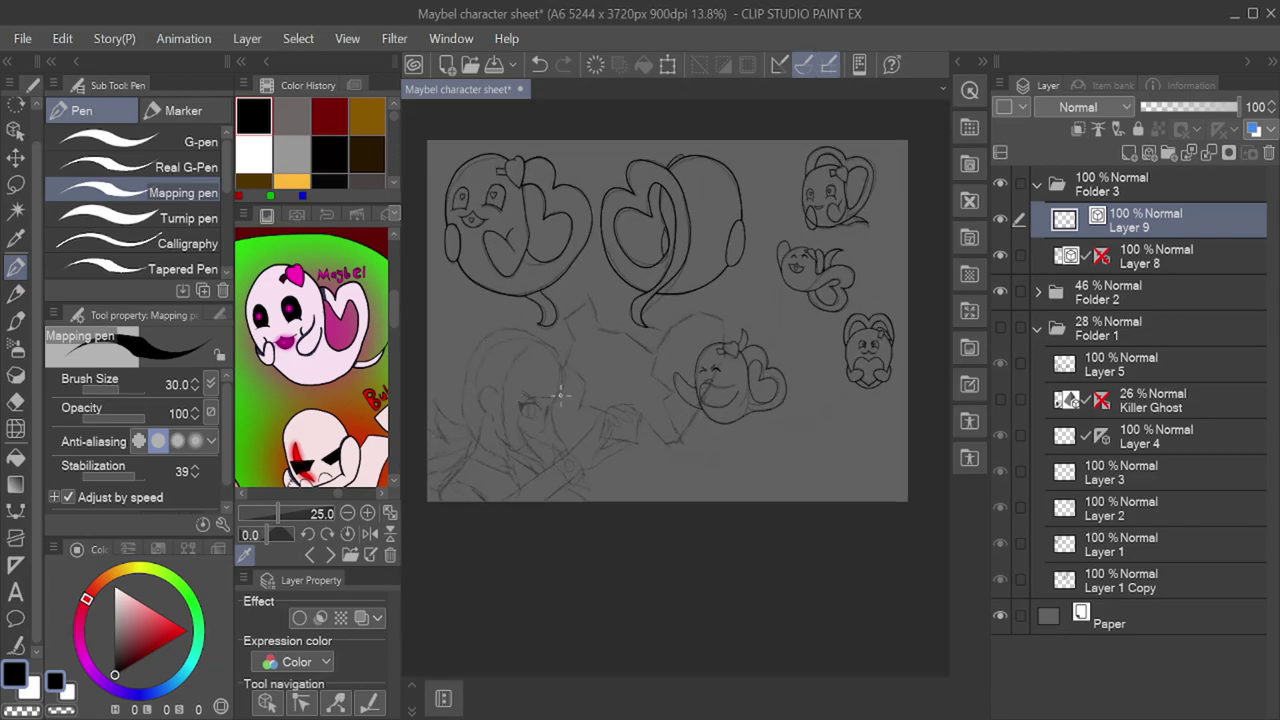
scroll(553, 380, up, 5)
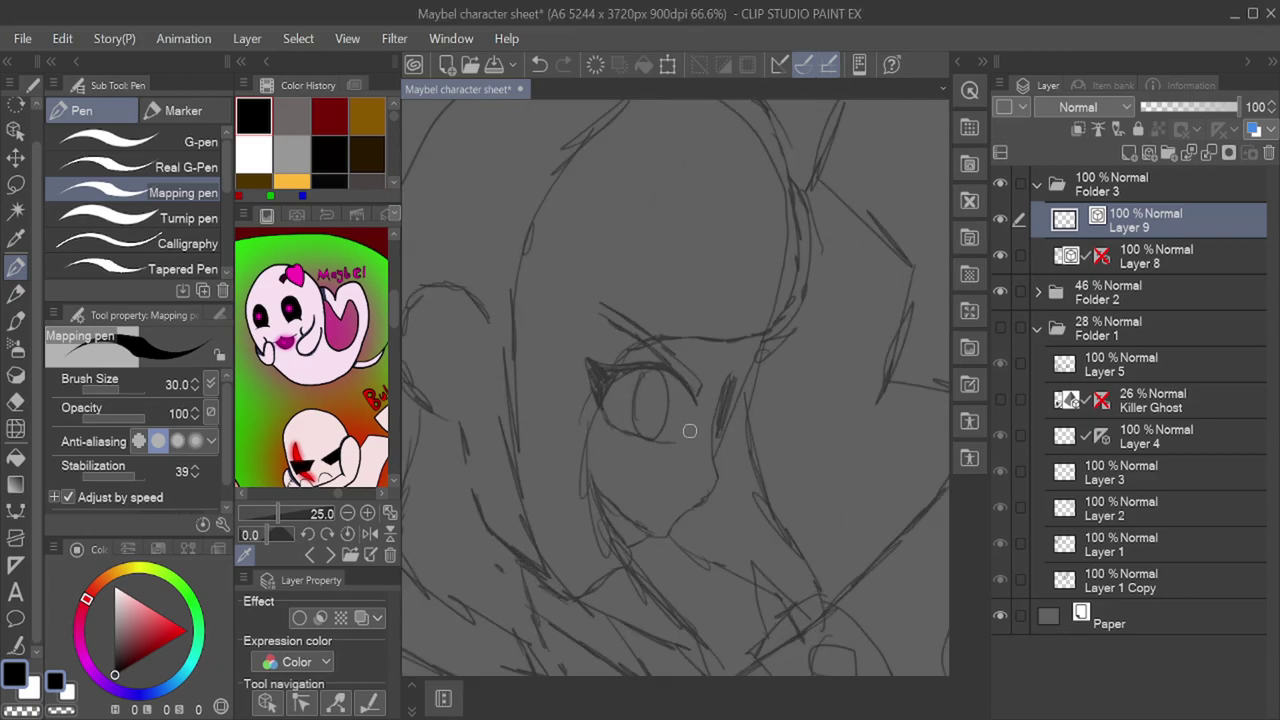
key(ctrl+z)
scroll(674, 435, down, 2)
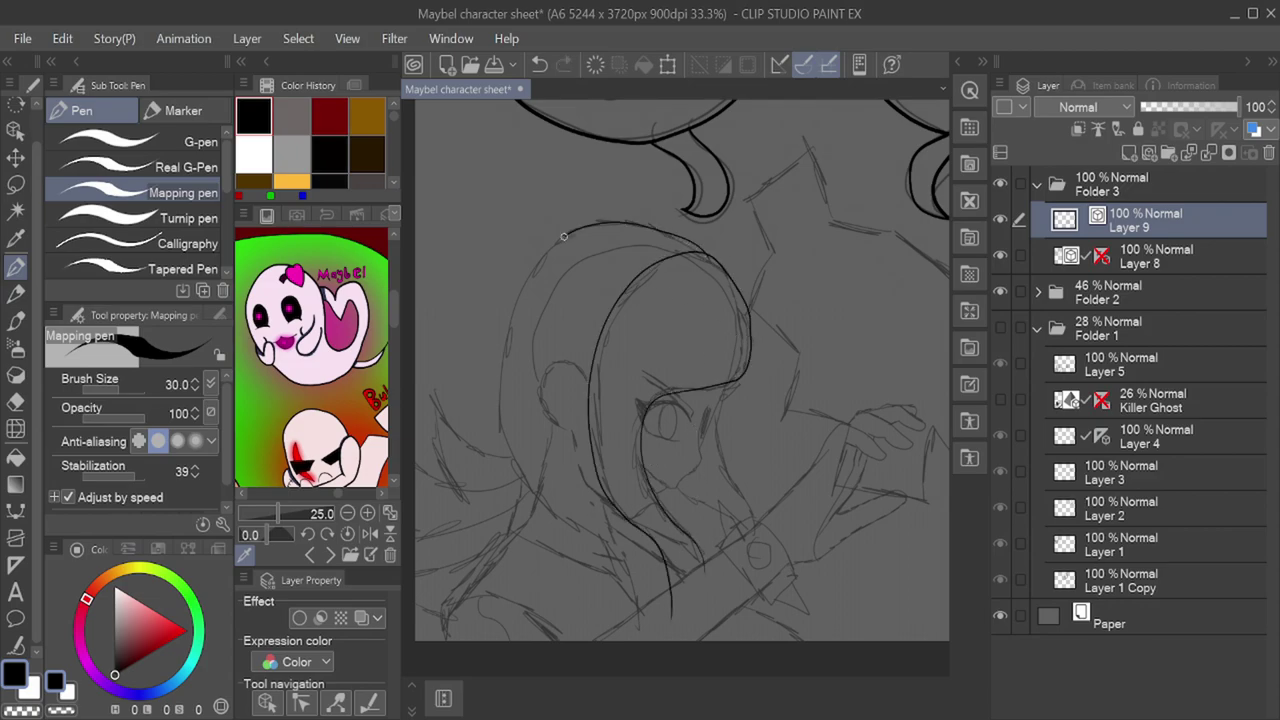
Step: Ink the top outline of the human figure's hair and the face profile down to the chin
scroll(717, 240, up, 10)
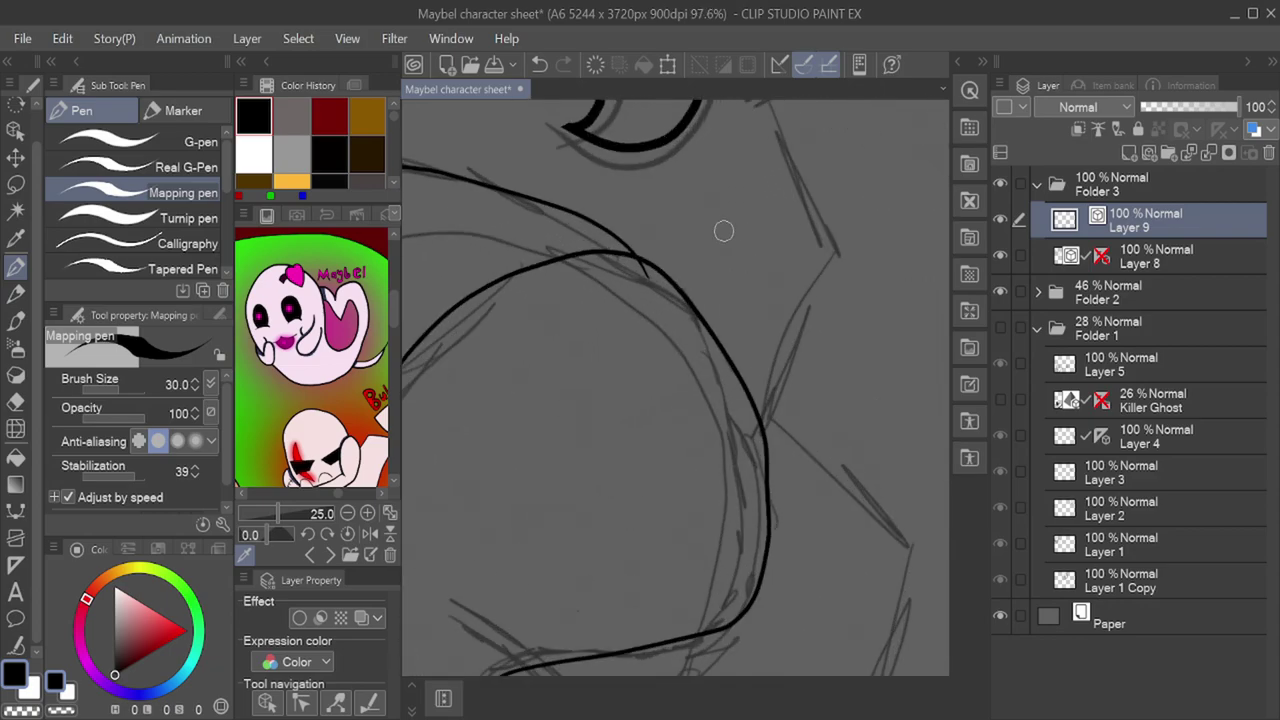
scroll(712, 232, down, 8)
scroll(669, 444, up, 8)
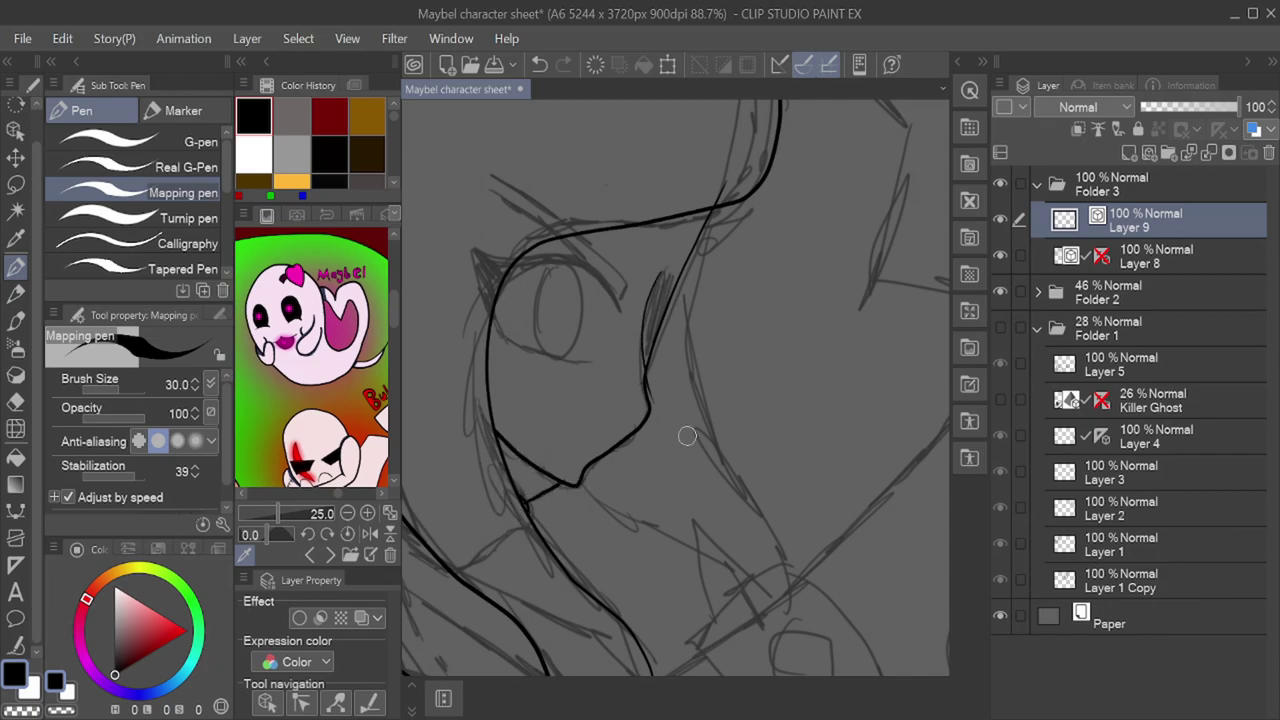
Step: Ink the human figure's eye with a thick double upper lid, a thin lower lid and the slanted eyebrow
scroll(625, 344, up, 3)
mouse_move(785, 437)
mouse_down()
mouse_move(737, 366)
mouse_move(535, 390)
mouse_up()
drag(759, 387, 524, 408)
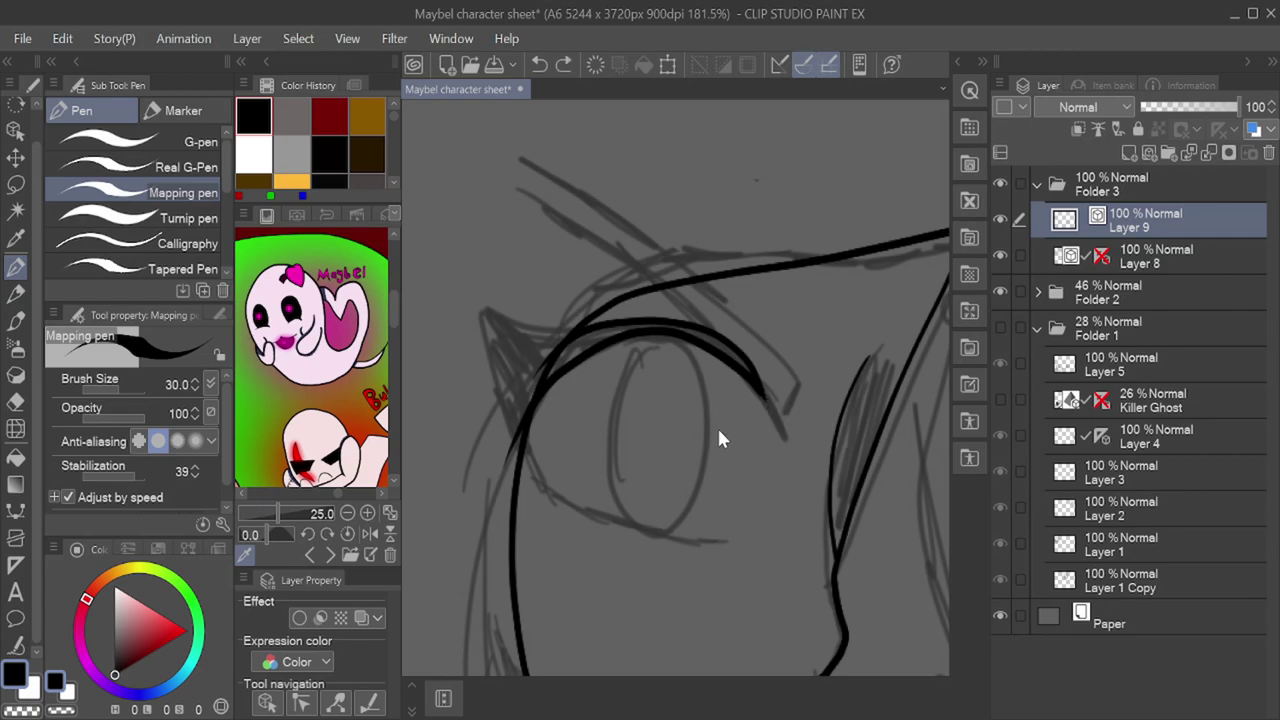
key(ctrl+z)
mouse_move(508, 449)
mouse_down()
mouse_move(623, 354)
mouse_move(800, 470)
mouse_up()
mouse_move(550, 328)
mouse_down()
mouse_move(665, 328)
mouse_move(796, 485)
mouse_up()
drag(529, 447, 740, 529)
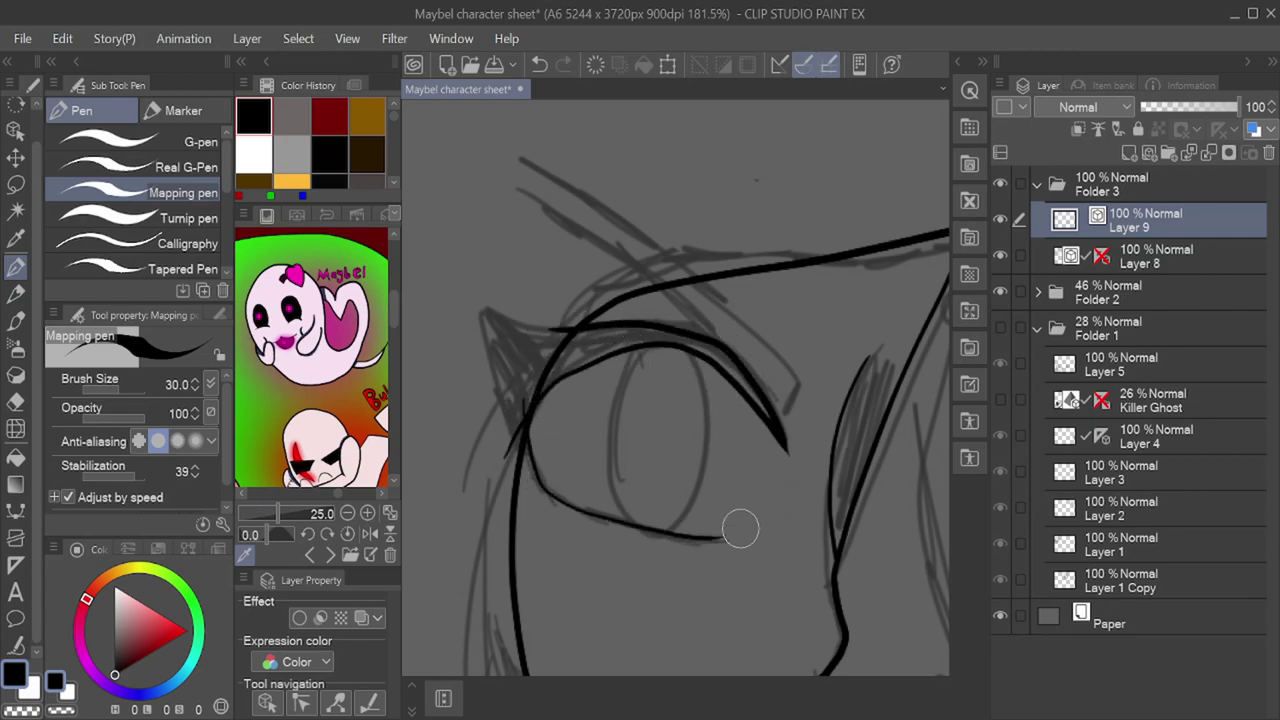
mouse_move(637, 266)
mouse_down()
mouse_move(792, 364)
mouse_move(668, 226)
mouse_up()
Step: Ink the long back hair outline, the shoulder and the collar lines of the human figure
scroll(614, 385, down, 18)
scroll(509, 514, up, 7)
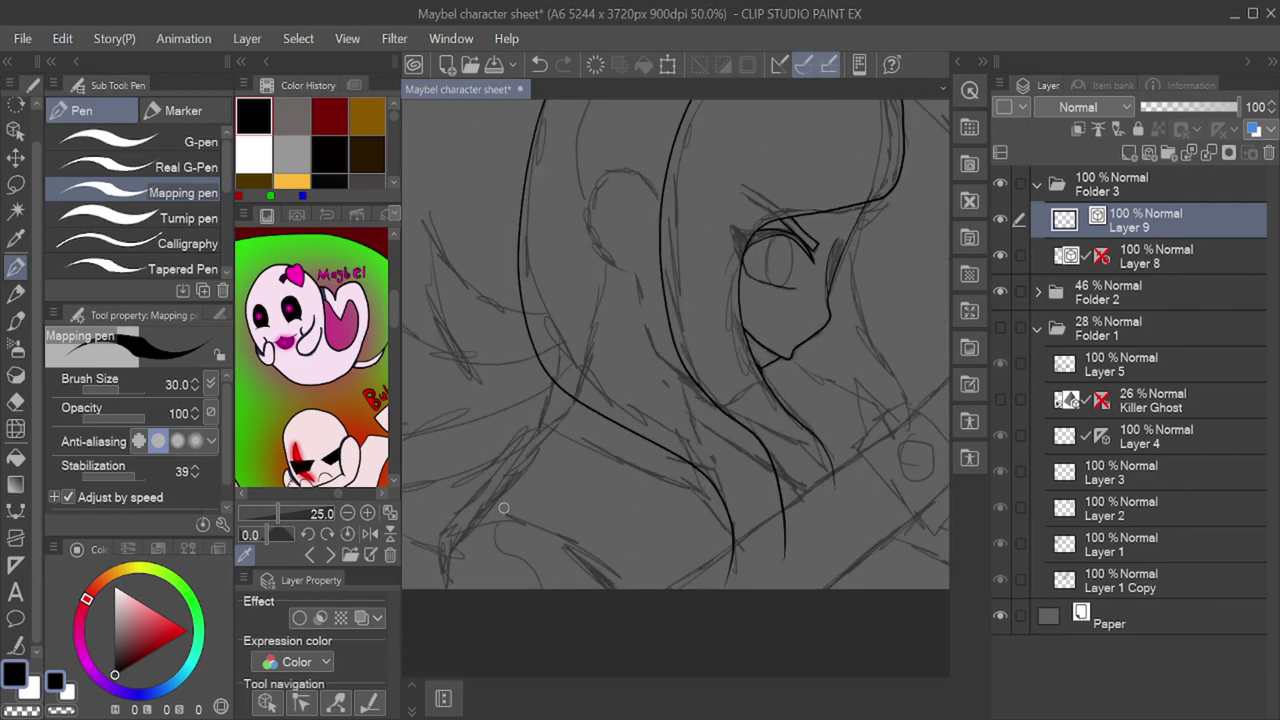
scroll(509, 514, down, 6)
scroll(479, 538, up, 8)
drag(470, 520, 690, 586)
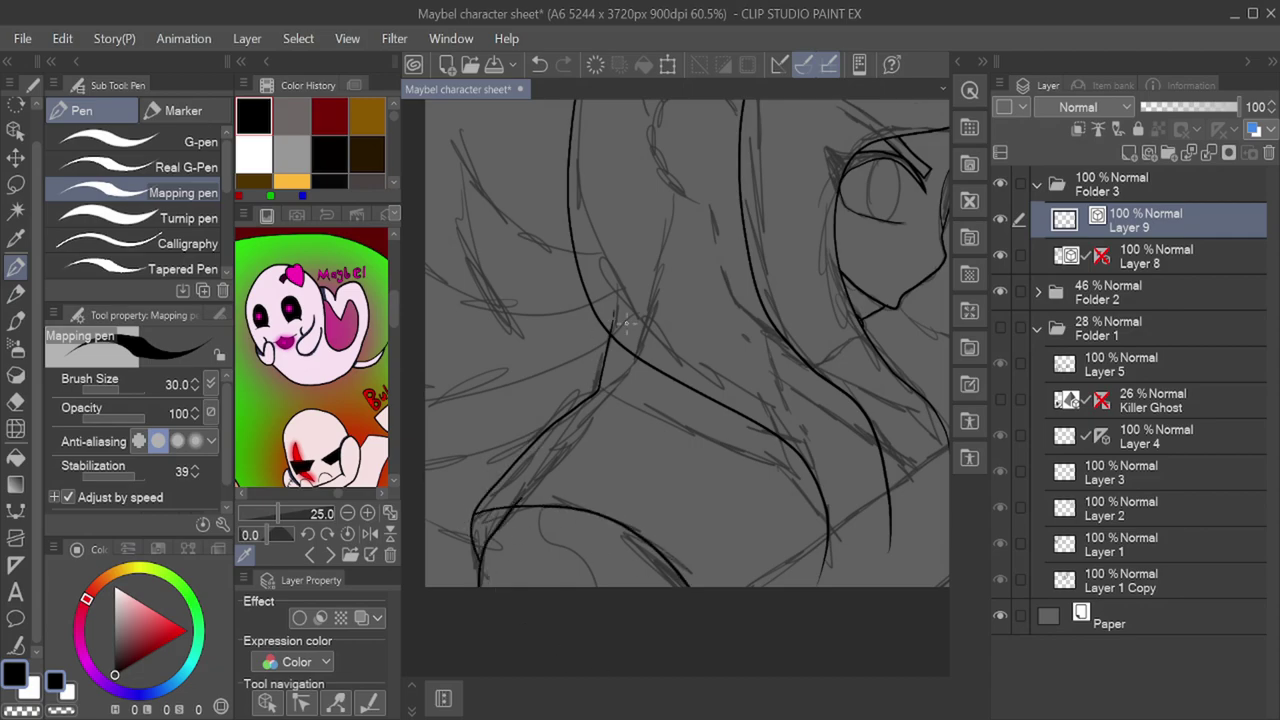
drag(597, 384, 829, 513)
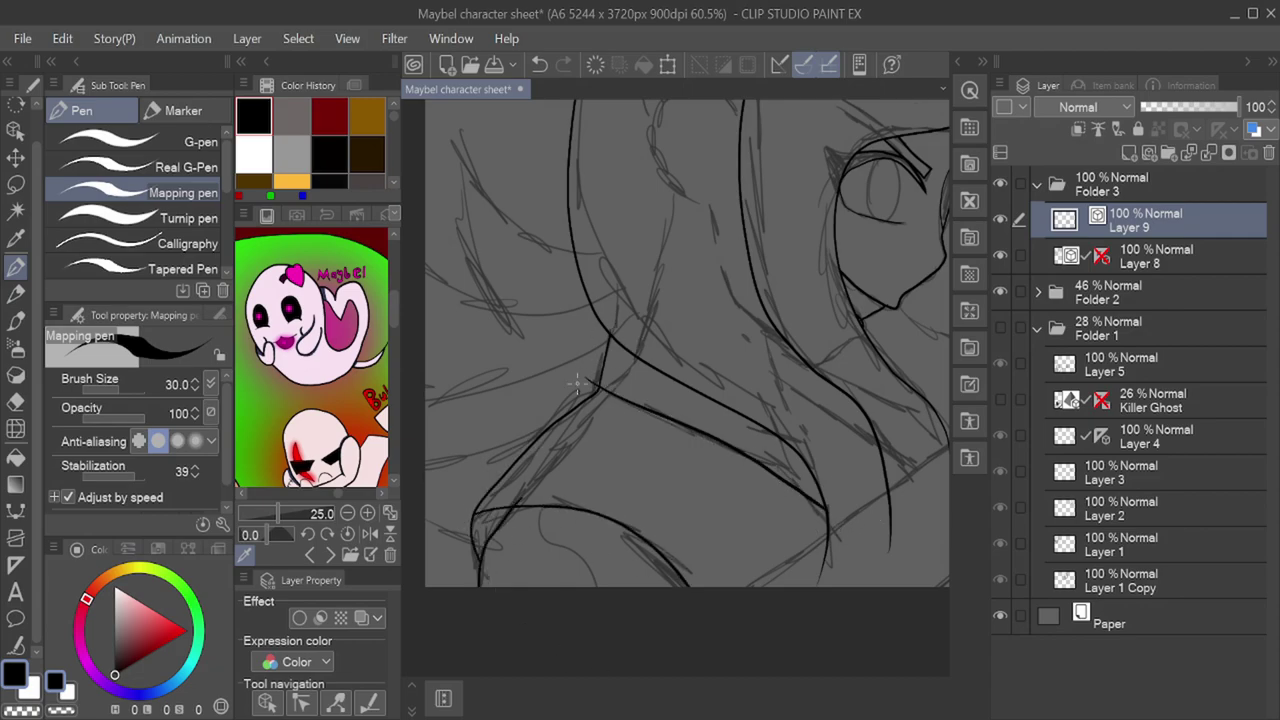
Step: Ink both edges of the human figure's raised forearm and the curved wristband wrapping around it
scroll(661, 432, down, 2)
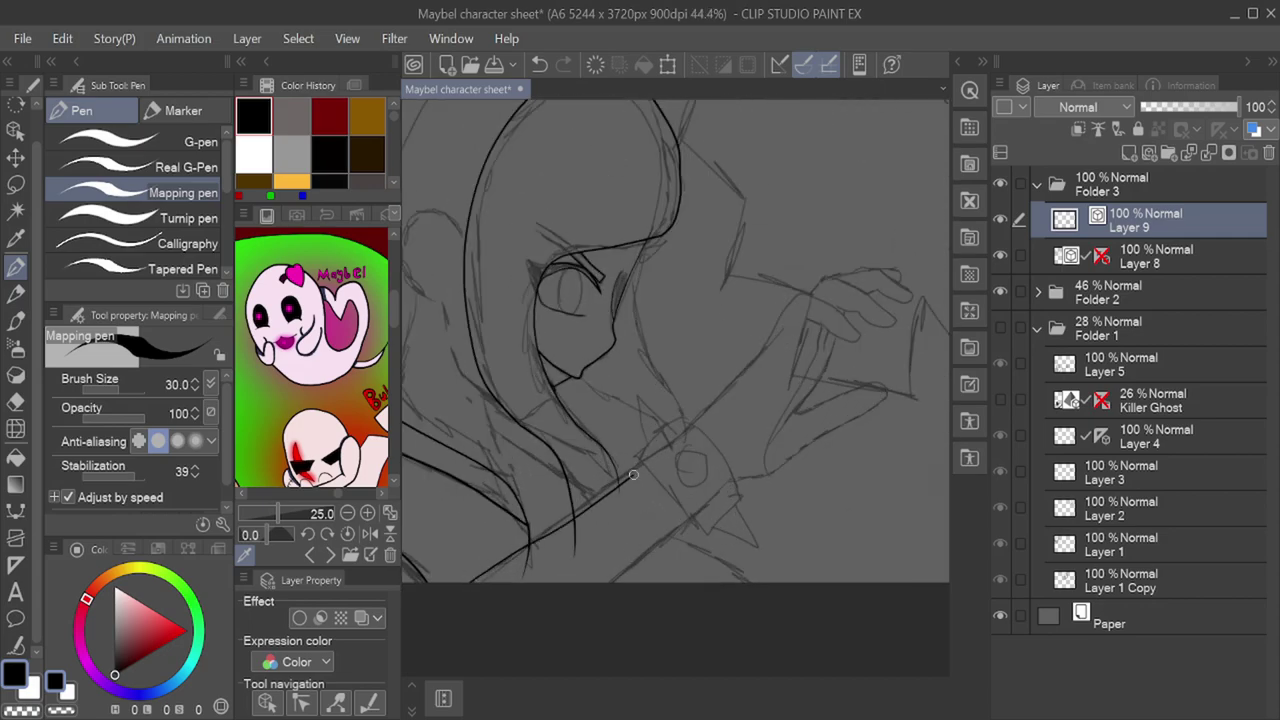
scroll(708, 469, up, 5)
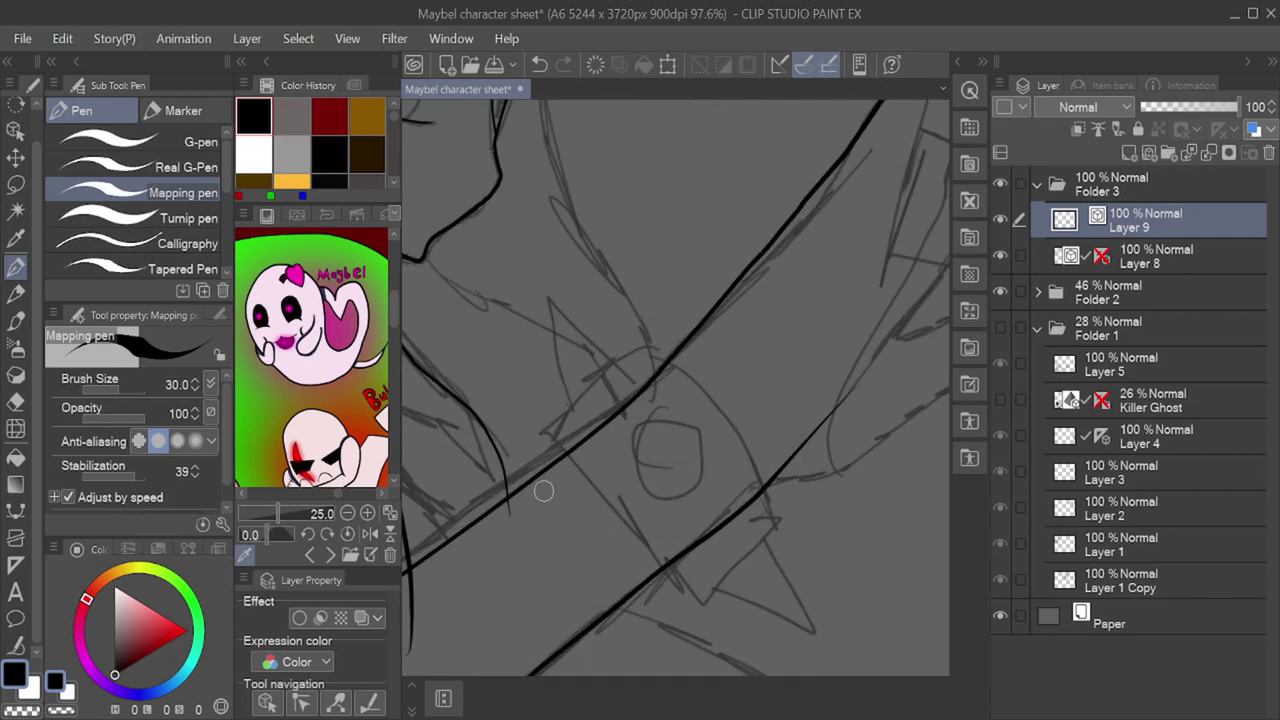
drag(545, 445, 667, 583)
key(ctrl+z)
mouse_move(547, 468)
mouse_down()
mouse_move(548, 452)
mouse_move(701, 612)
mouse_up()
mouse_move(772, 530)
mouse_down()
mouse_move(615, 352)
mouse_move(545, 452)
mouse_up()
key(ctrl+z)
scroll(608, 536, up, 2)
mouse_move(519, 372)
mouse_down()
mouse_move(791, 354)
mouse_move(765, 612)
mouse_up()
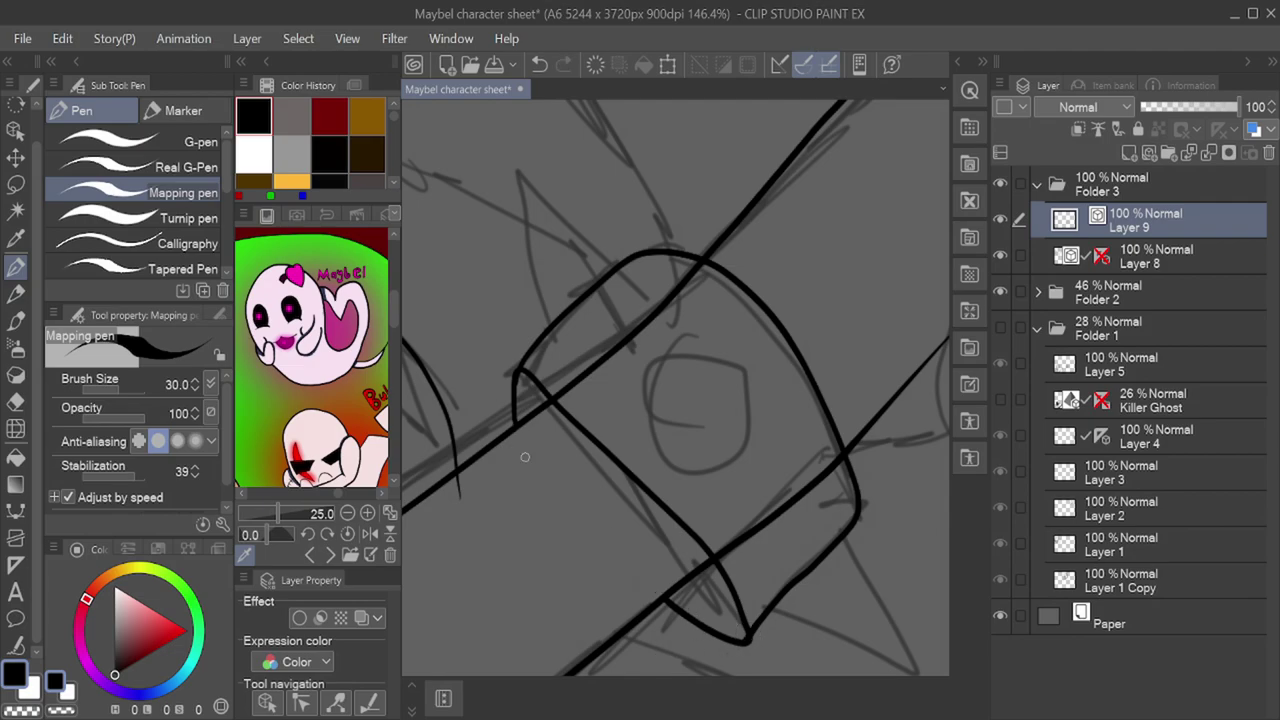
Step: Erase the arm lines crossing the wristband and the hair ends overrunning the forearm
drag(760, 525, 764, 532)
scroll(760, 525, down, 3)
drag(741, 425, 727, 421)
scroll(693, 460, down, 3)
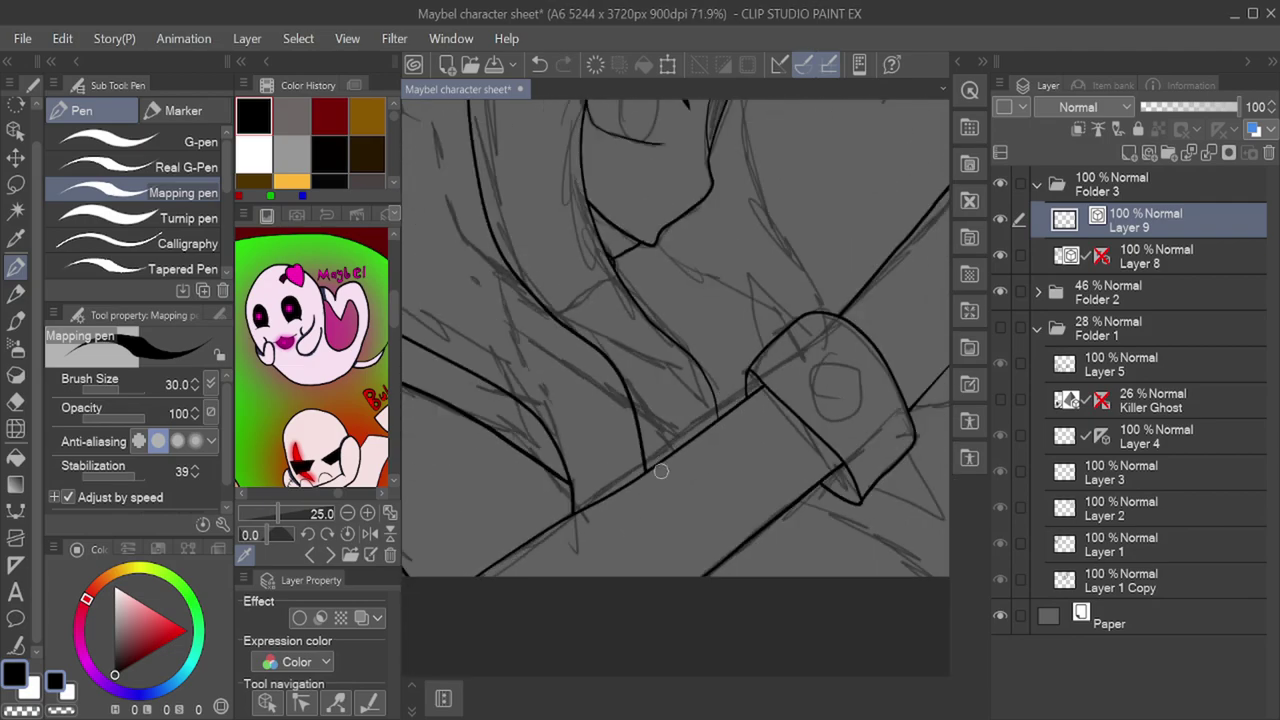
Step: Ink the two pointed spikes and the round stud on the wristband
scroll(865, 415, up, 3)
drag(528, 395, 598, 355)
drag(663, 563, 828, 633)
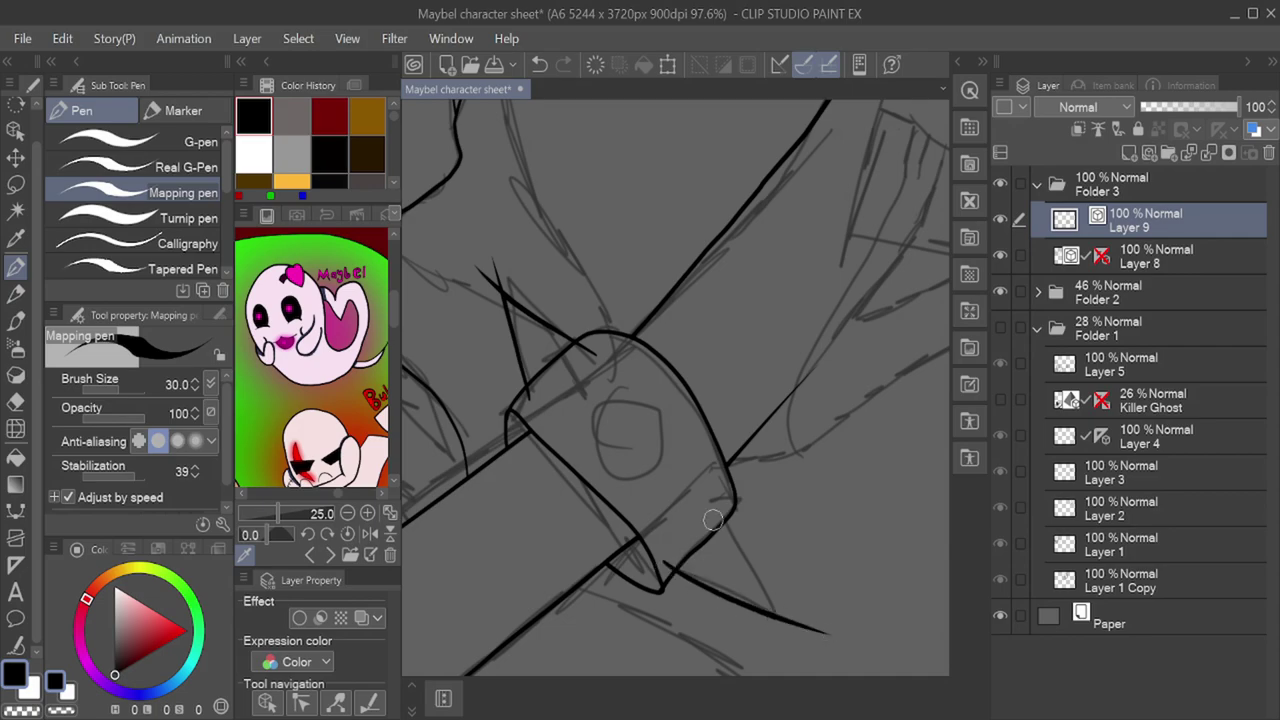
drag(707, 502, 808, 648)
mouse_move(598, 400)
mouse_down()
mouse_move(668, 440)
mouse_move(606, 480)
mouse_up()
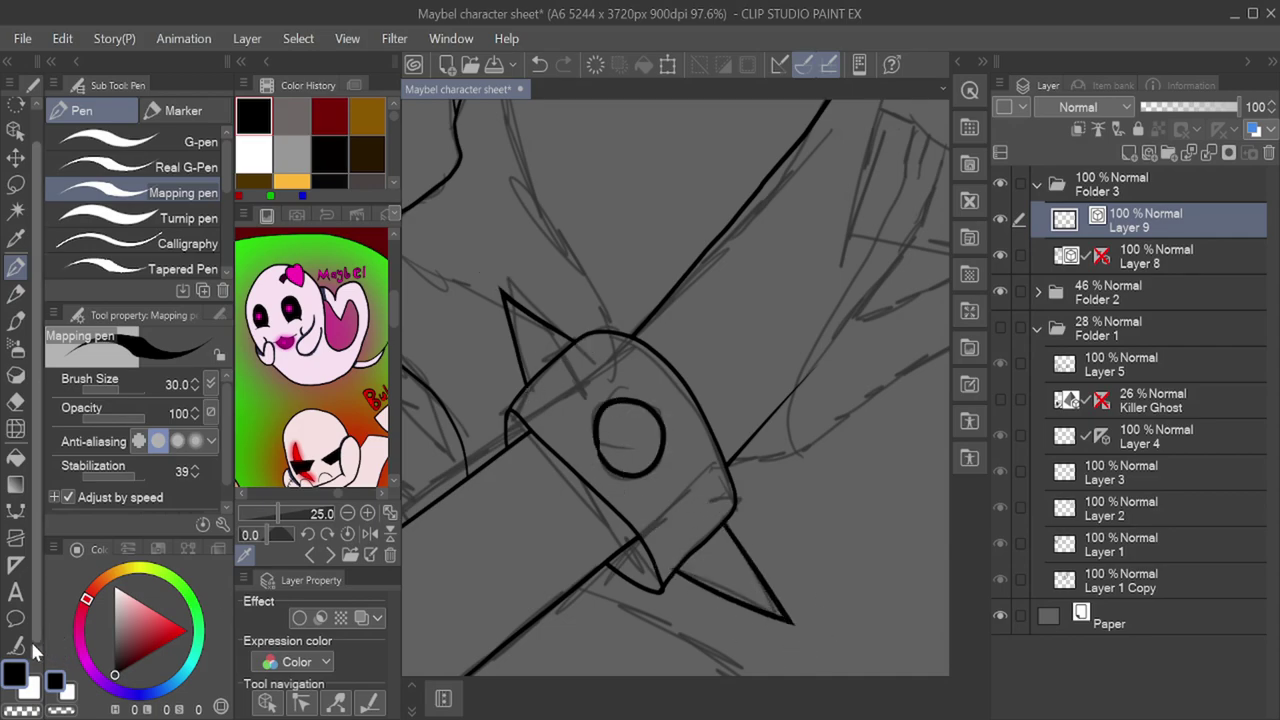
click(16, 646)
click(16, 267)
Step: Ink the nearest finger of the raised hand, joined to the upper edge of the forearm
scroll(700, 450, down, 4)
scroll(801, 394, up, 3)
scroll(801, 394, up, 2)
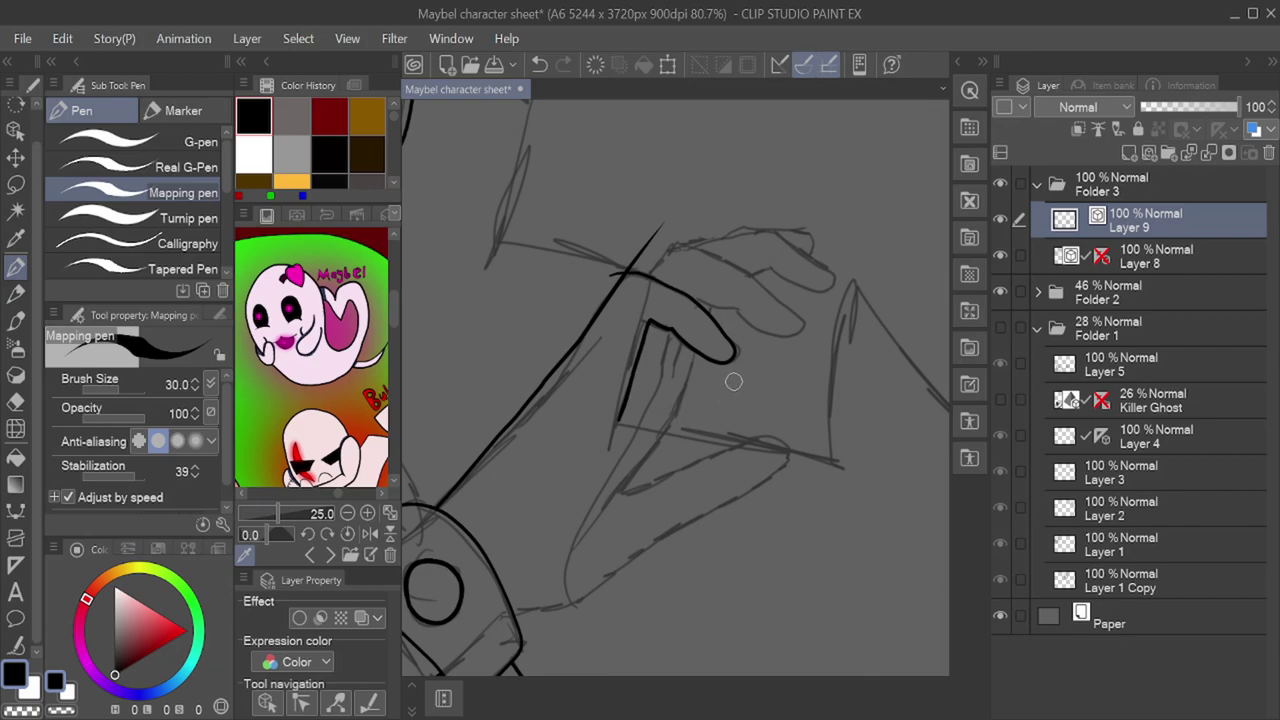
scroll(802, 340, up, 3)
key(ctrl+z)
mouse_move(560, 244)
mouse_down()
mouse_move(652, 269)
mouse_move(716, 316)
mouse_up()
key(ctrl+z)
mouse_move(643, 270)
mouse_down()
mouse_move(714, 355)
mouse_move(586, 318)
mouse_up()
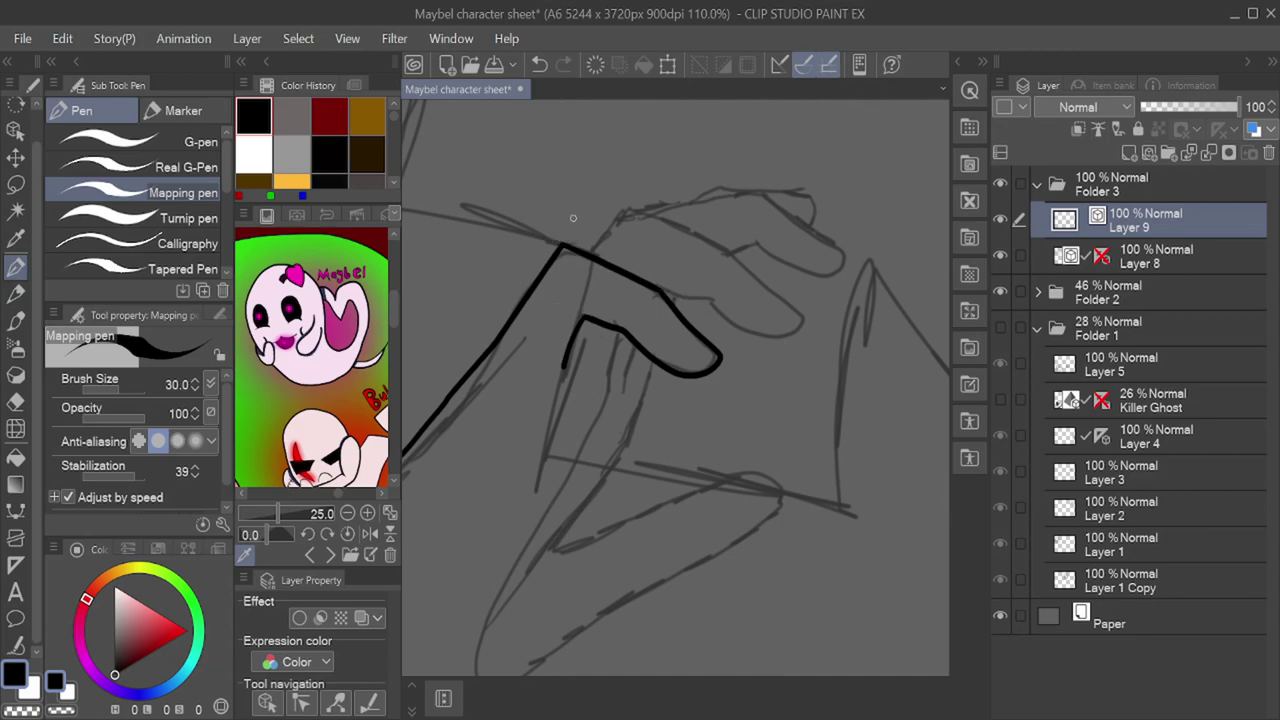
Step: Ink the remaining fingers, the palm lines and the thumb of the raised hand
drag(583, 250, 643, 183)
mouse_move(613, 203)
mouse_down()
mouse_move(697, 241)
mouse_move(803, 322)
mouse_move(632, 282)
mouse_up()
mouse_move(633, 215)
mouse_down()
mouse_move(704, 204)
mouse_move(845, 262)
mouse_move(680, 253)
mouse_up()
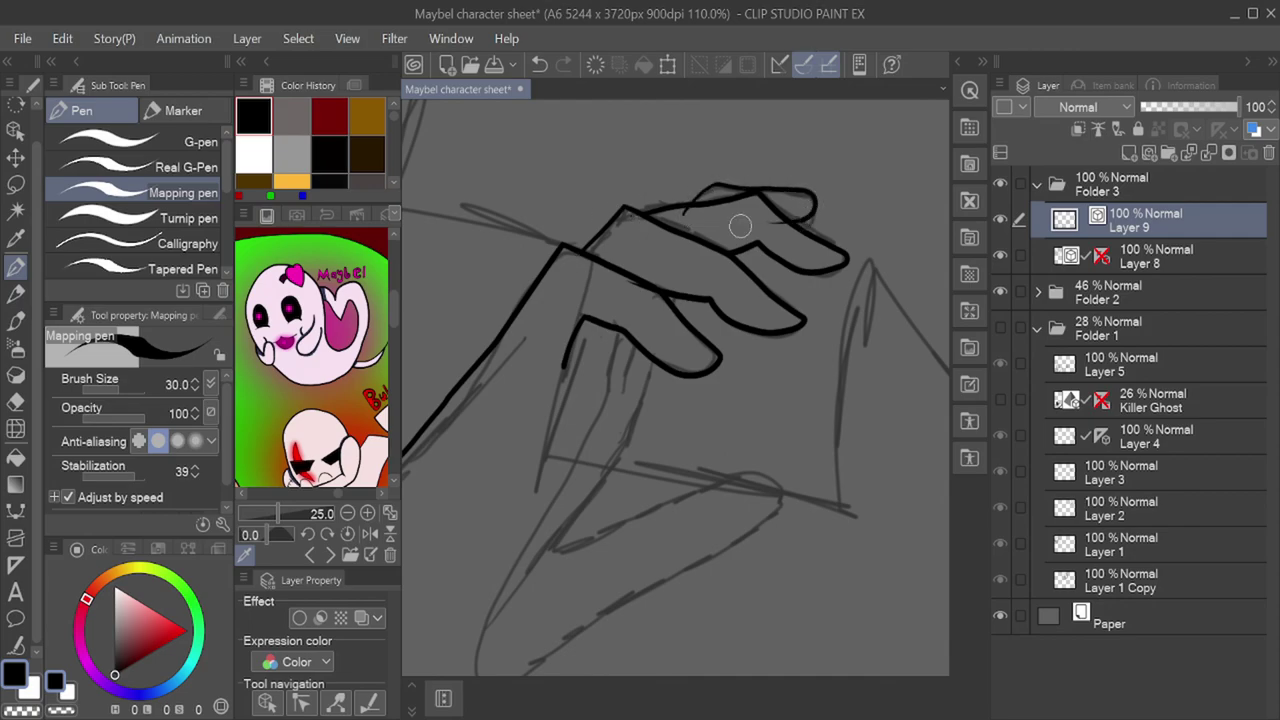
scroll(623, 469, down, 2)
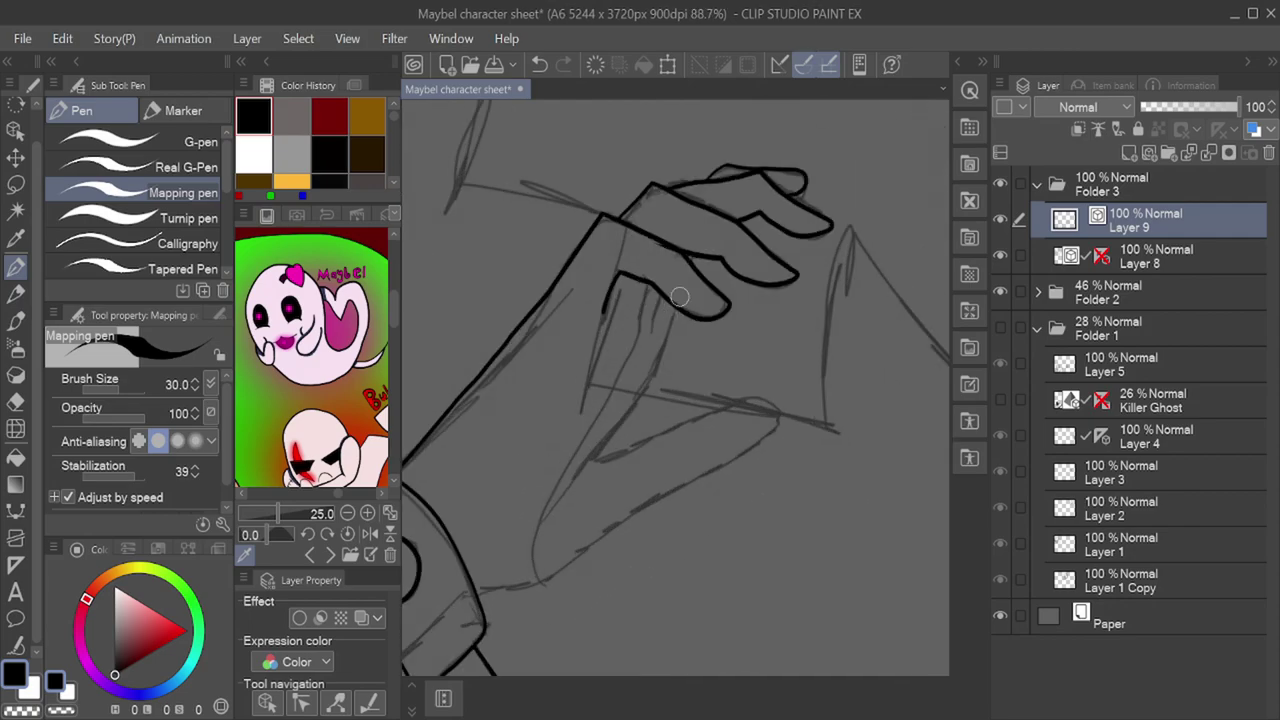
scroll(594, 445, down, 2)
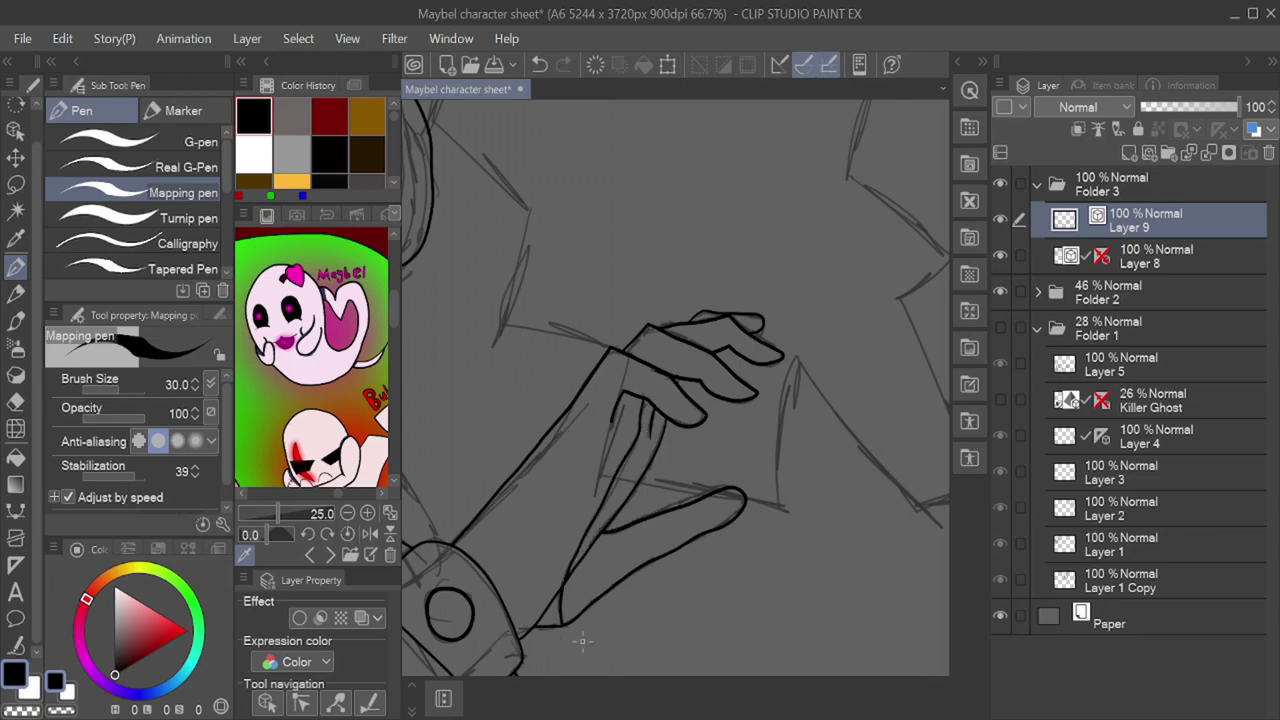
Step: Ink the far-side hair strand and the line from the chin down to the wristband spike
scroll(630, 454, down, 7)
scroll(442, 468, up, 9)
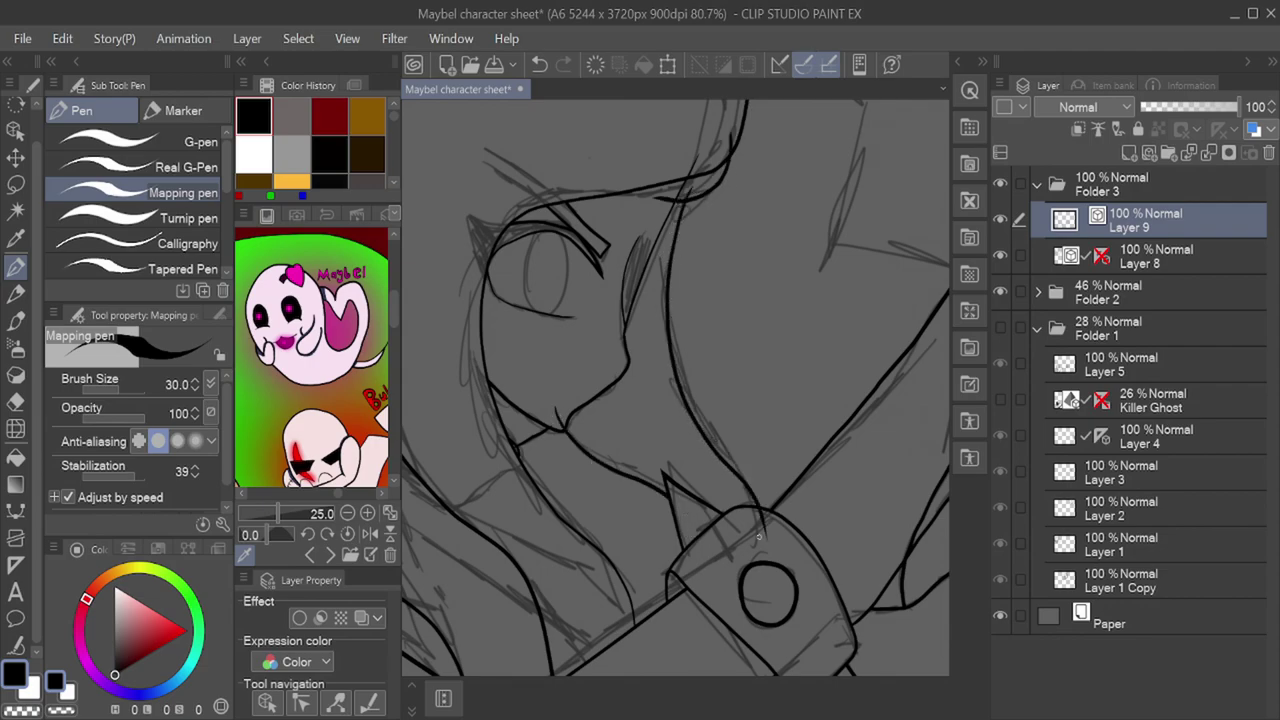
scroll(628, 376, down, 7)
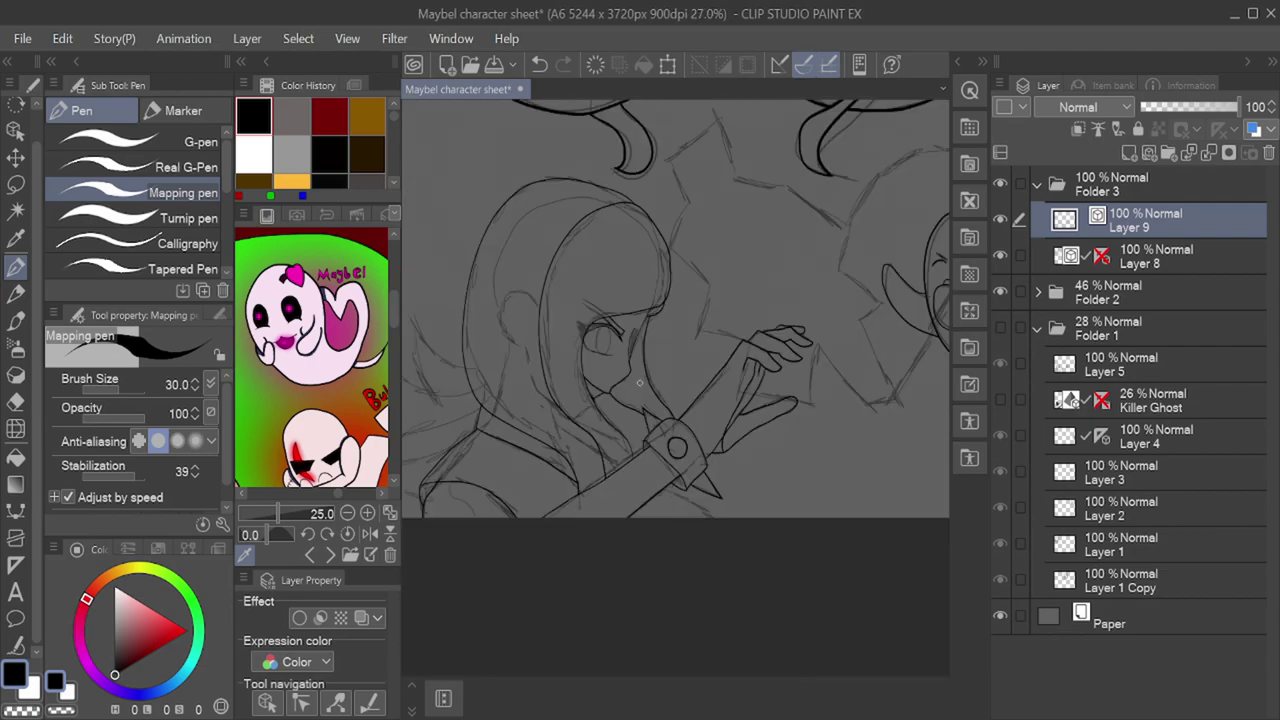
Step: Ink the curved pointed strands flaring out behind the hair and trim their ends at the shoulder
scroll(516, 436, up, 6)
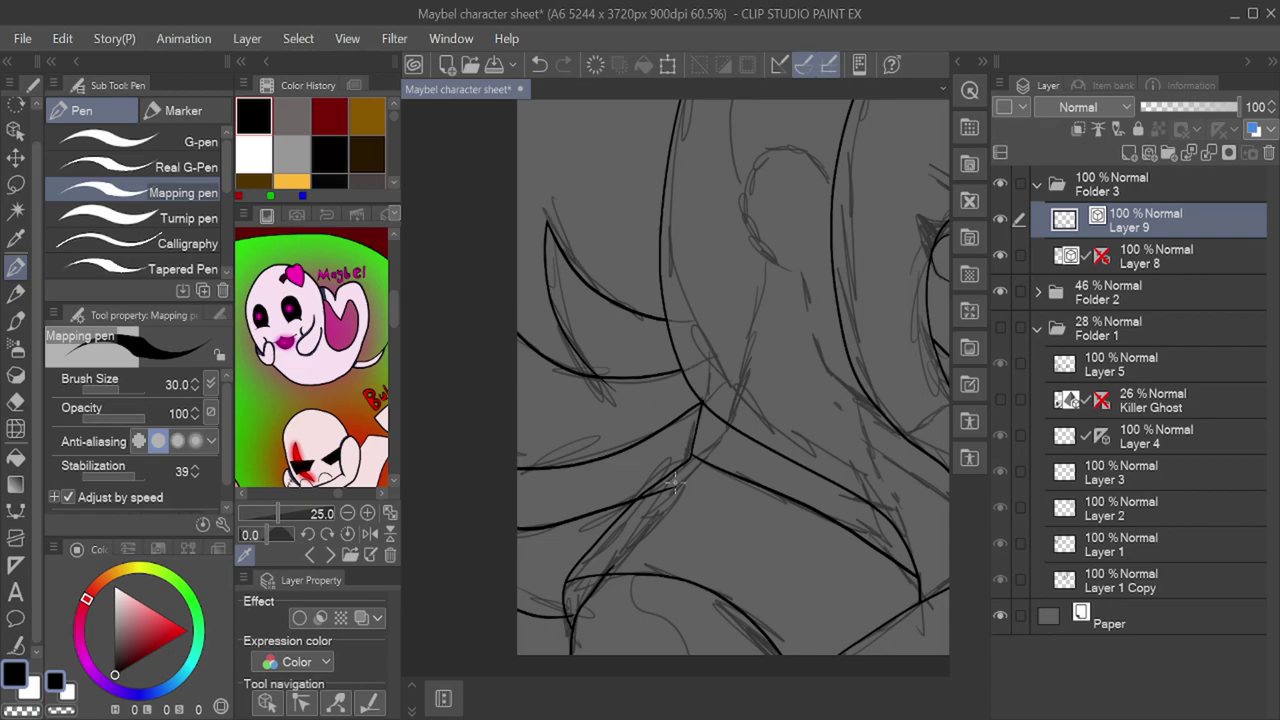
scroll(607, 461, up, 5)
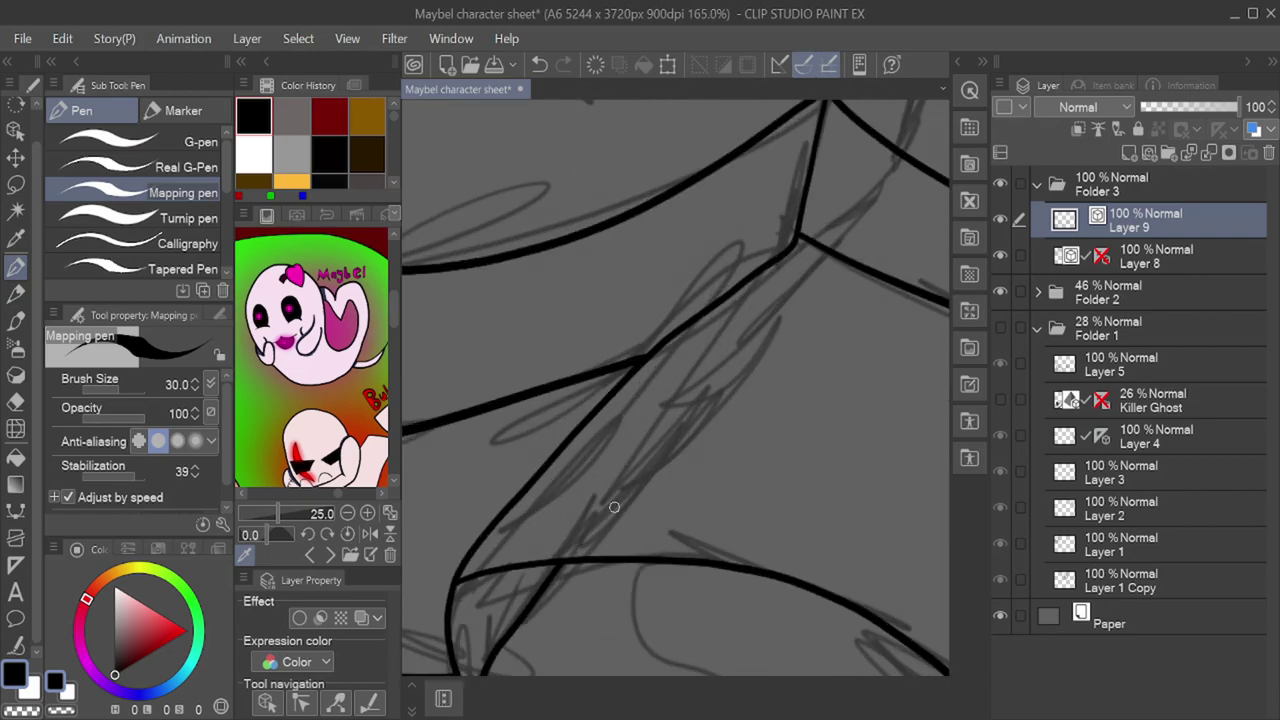
scroll(614, 507, down, 6)
Step: Switch the reference view to the green colour palette and pick its light green for the eye
scroll(299, 480, down, 3)
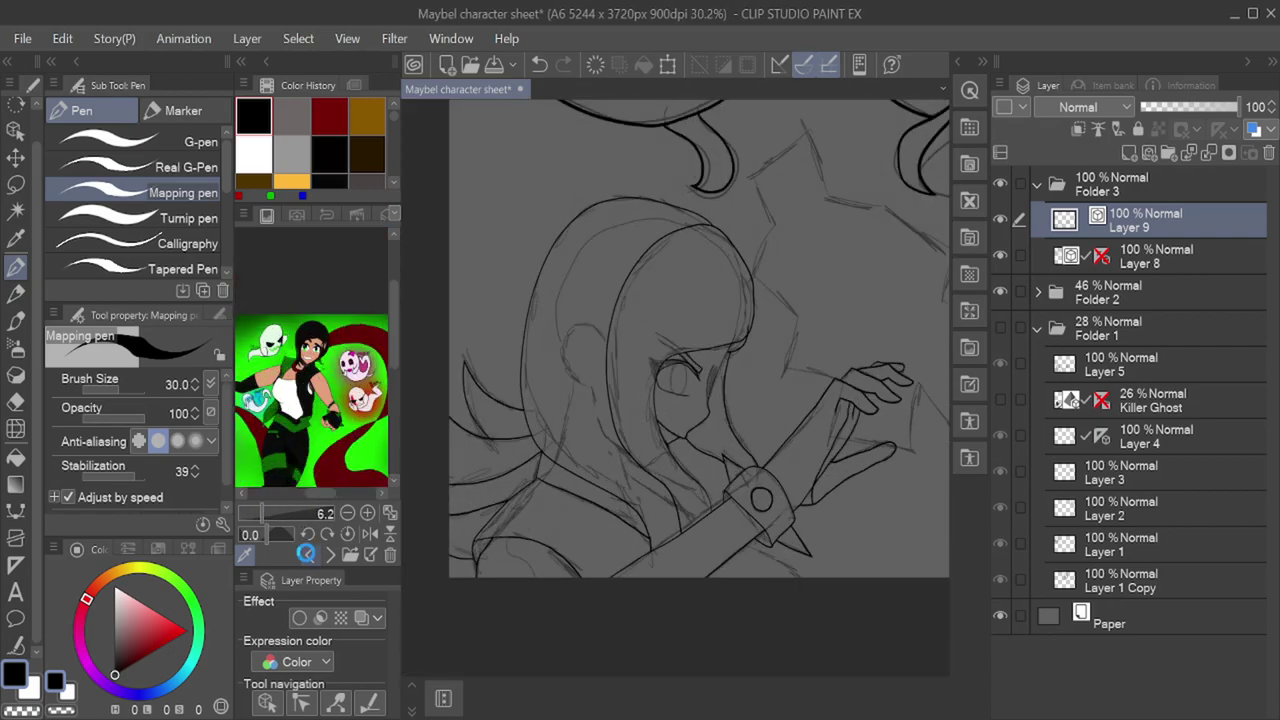
click(306, 554)
scroll(312, 405, up, 5)
click(268, 392)
scroll(730, 373, up, 6)
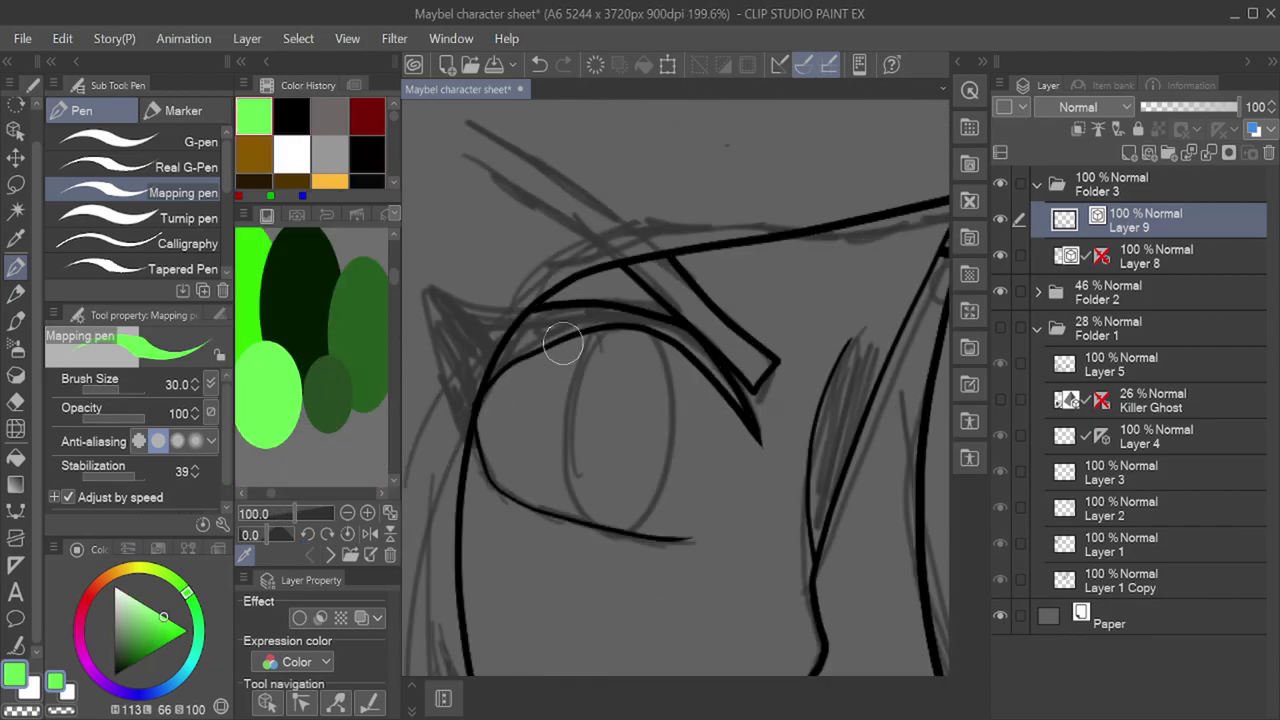
Step: Create a new vector layer below Folder 3 and ink the human figure's oval iris on it in light green
click(1149, 153)
drag(1158, 221, 1161, 314)
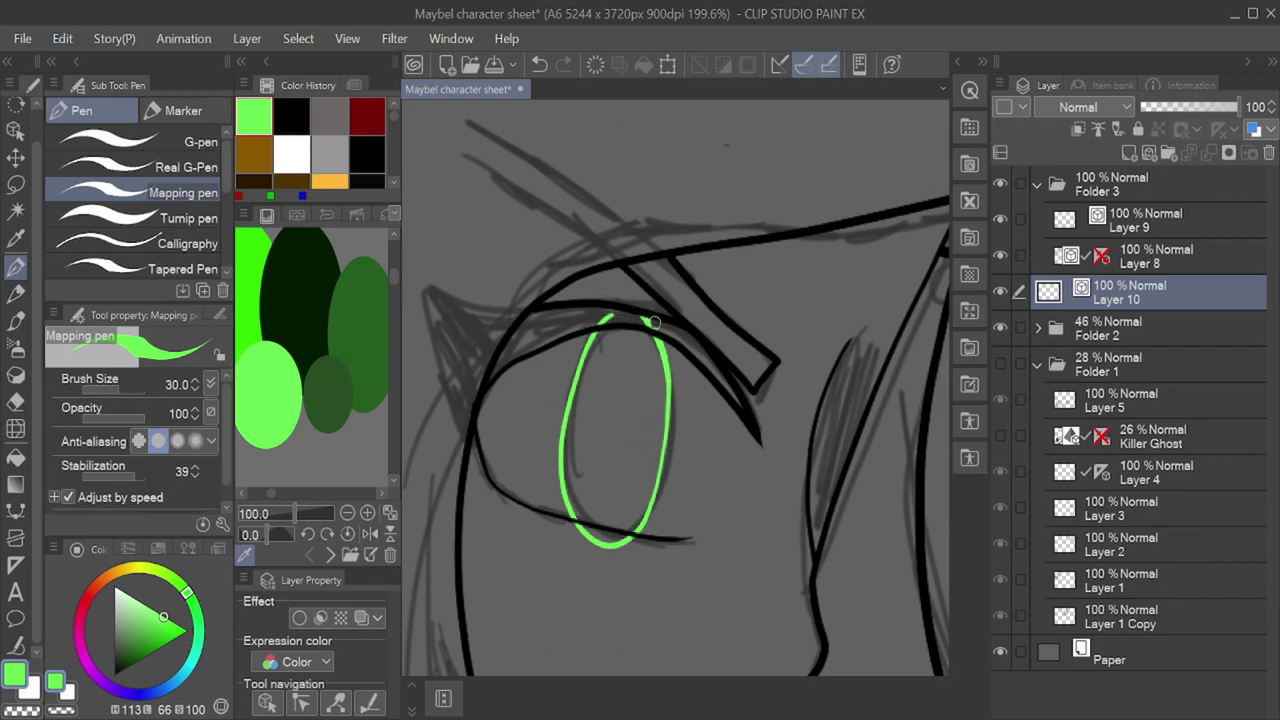
scroll(608, 519, down, 10)
Step: Collapse Folder 1, hide Folder 2 and trim the overshooting lines around the fringe and face on Layer 9
click(1037, 364)
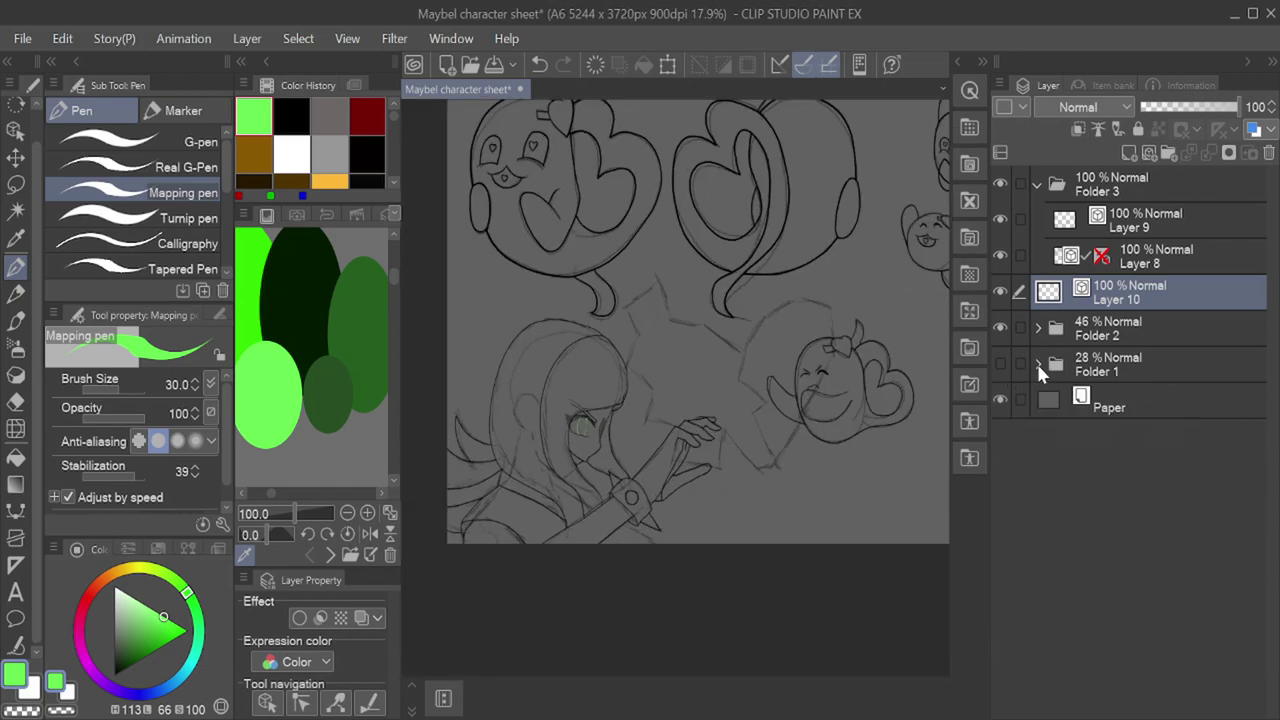
scroll(690, 440, up, 6)
ctrl+shift+click(719, 408)
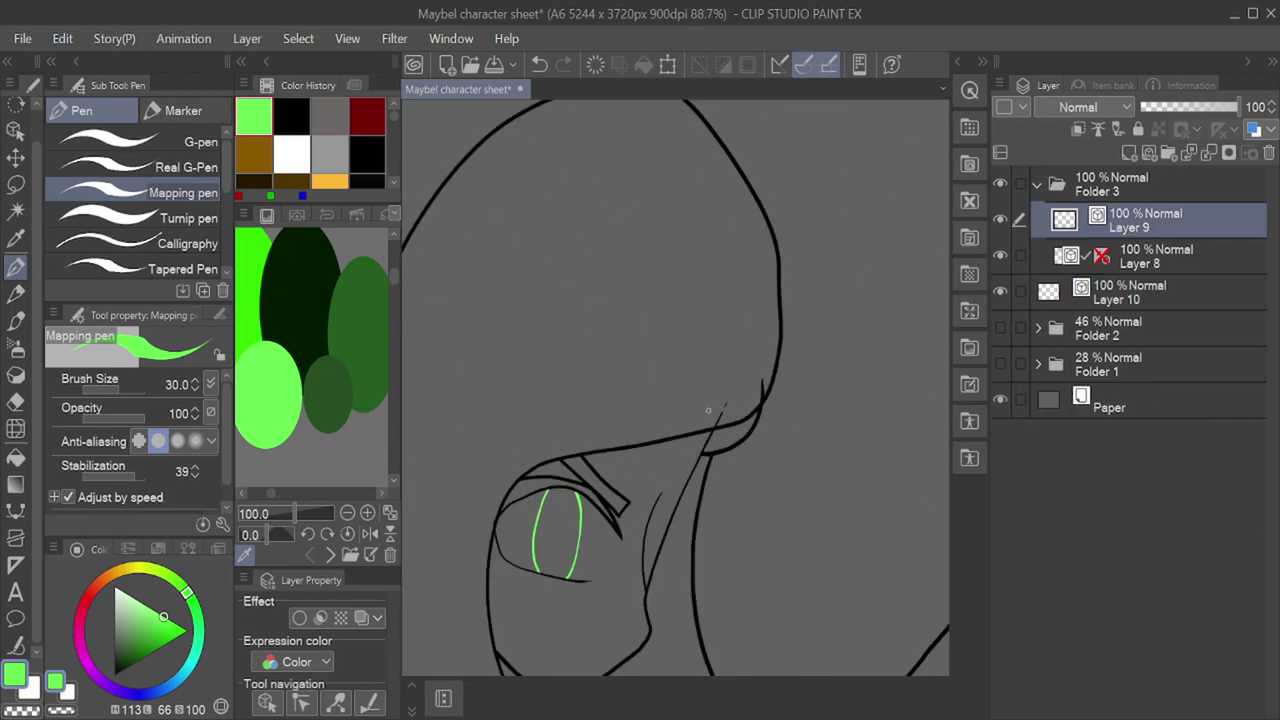
scroll(705, 450, up, 2)
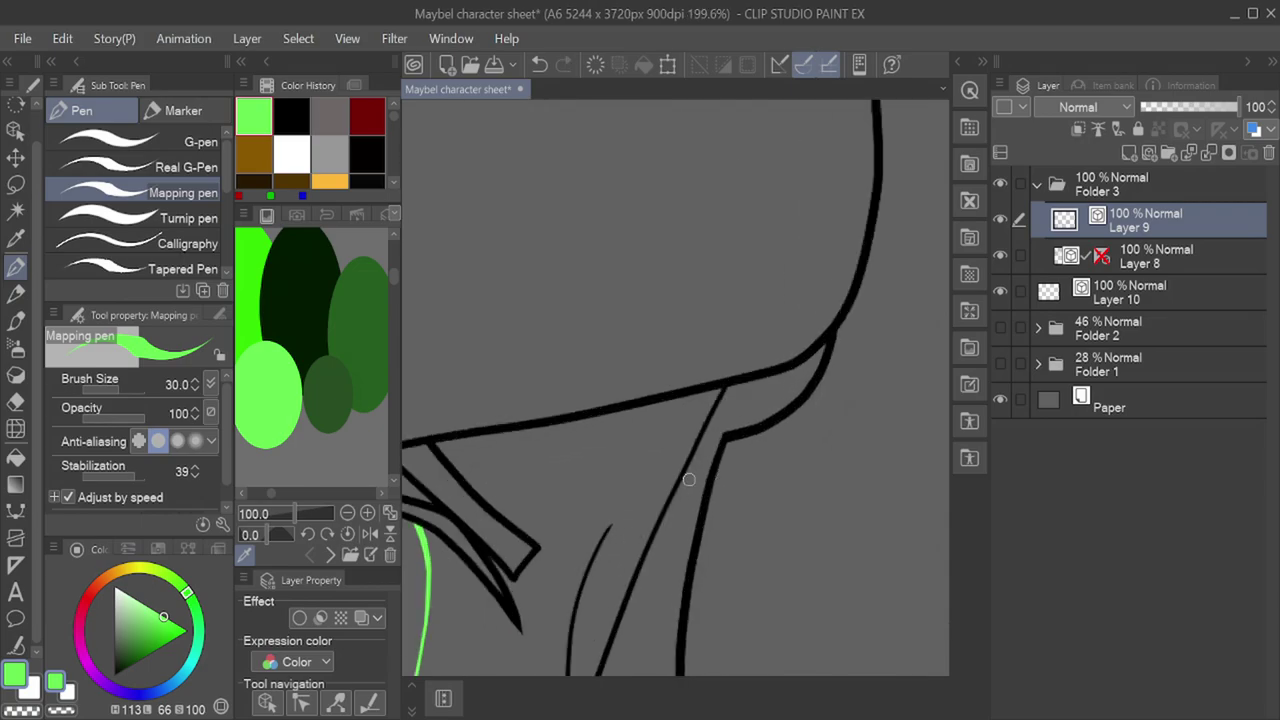
scroll(688, 480, down, 4)
scroll(590, 447, up, 2)
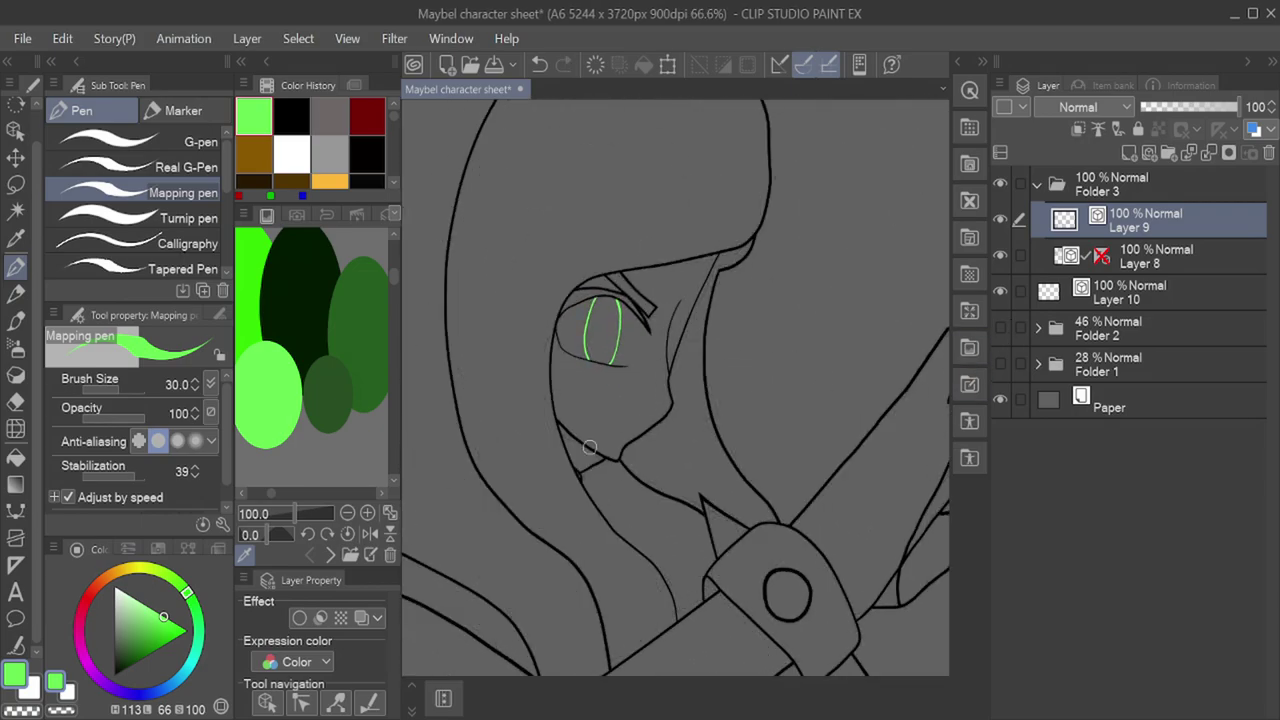
Step: Add a new raster layer and move it with Layer 10 into Folder 3, beneath the line art layers
scroll(590, 447, down, 5)
click(1158, 291)
key(ctrl+shift+n)
drag(1157, 328, 1160, 277)
drag(1163, 290, 1165, 268)
drag(1163, 328, 1163, 306)
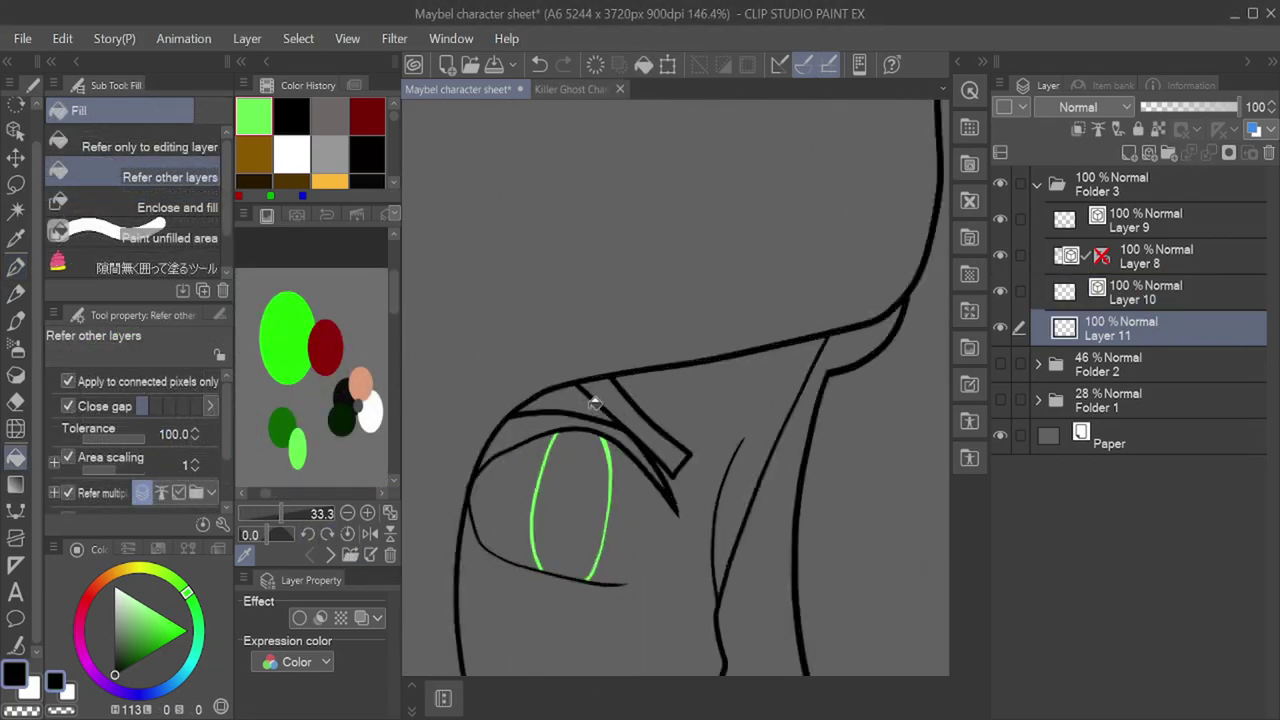
Step: Fill the human figure's thick upper eyelid with black on Layer 11, referring to the other layers
click(592, 421)
scroll(655, 505, up, 3)
scroll(794, 590, down, 8)
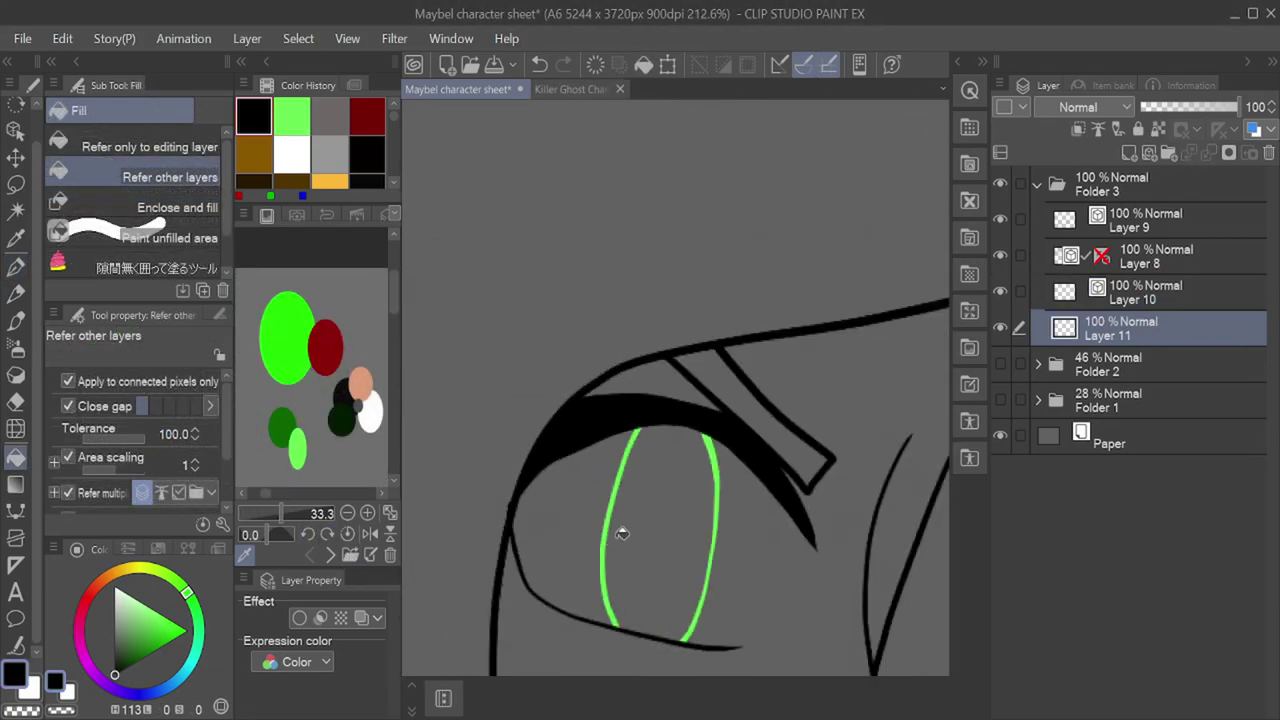
Step: Fill the ghosts' open eyes with black around their heart-shaped pupils
scroll(581, 318, up, 4)
click(735, 405)
click(498, 381)
scroll(499, 381, down, 5)
scroll(757, 391, up, 6)
click(775, 412)
click(561, 452)
scroll(563, 454, down, 5)
scroll(868, 323, up, 3)
Step: Fill the eyes of the small ghost holding a heart with black around the heart pupils on Layer 11
click(1131, 286)
scroll(706, 374, up, 3)
click(1131, 268)
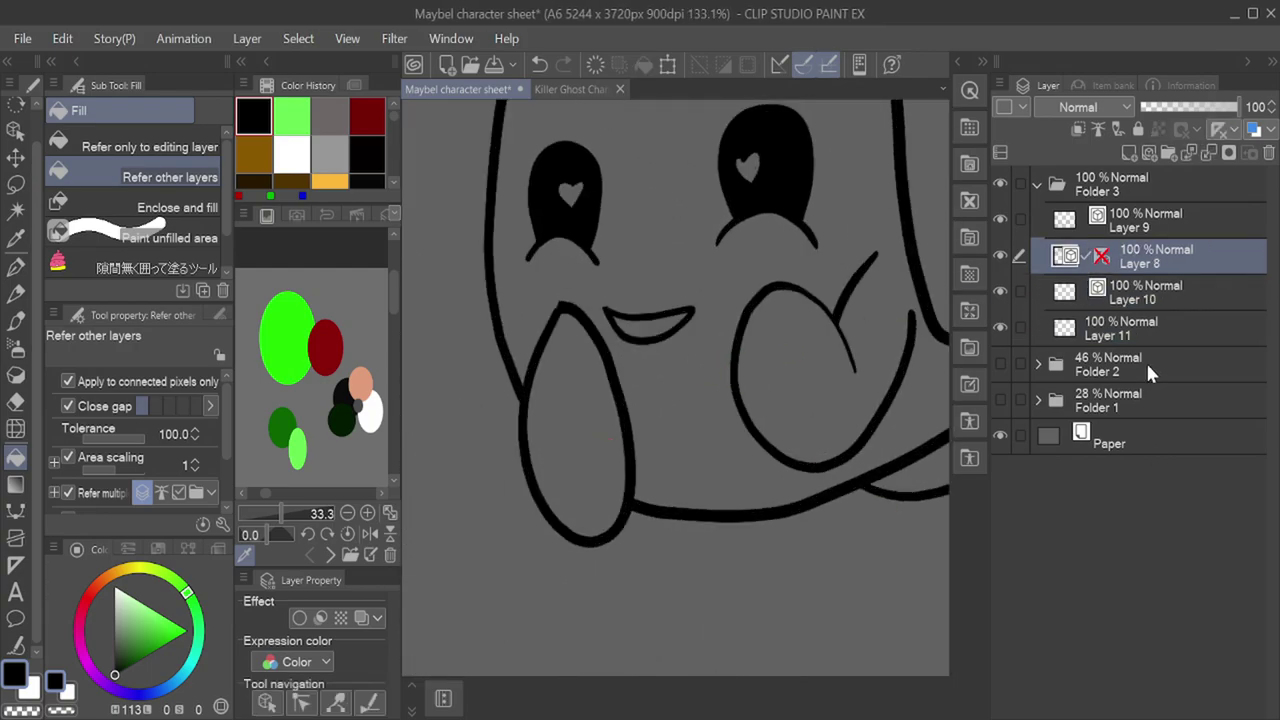
click(1140, 334)
scroll(712, 405, down, 6)
scroll(796, 446, up, 6)
click(790, 458)
click(494, 486)
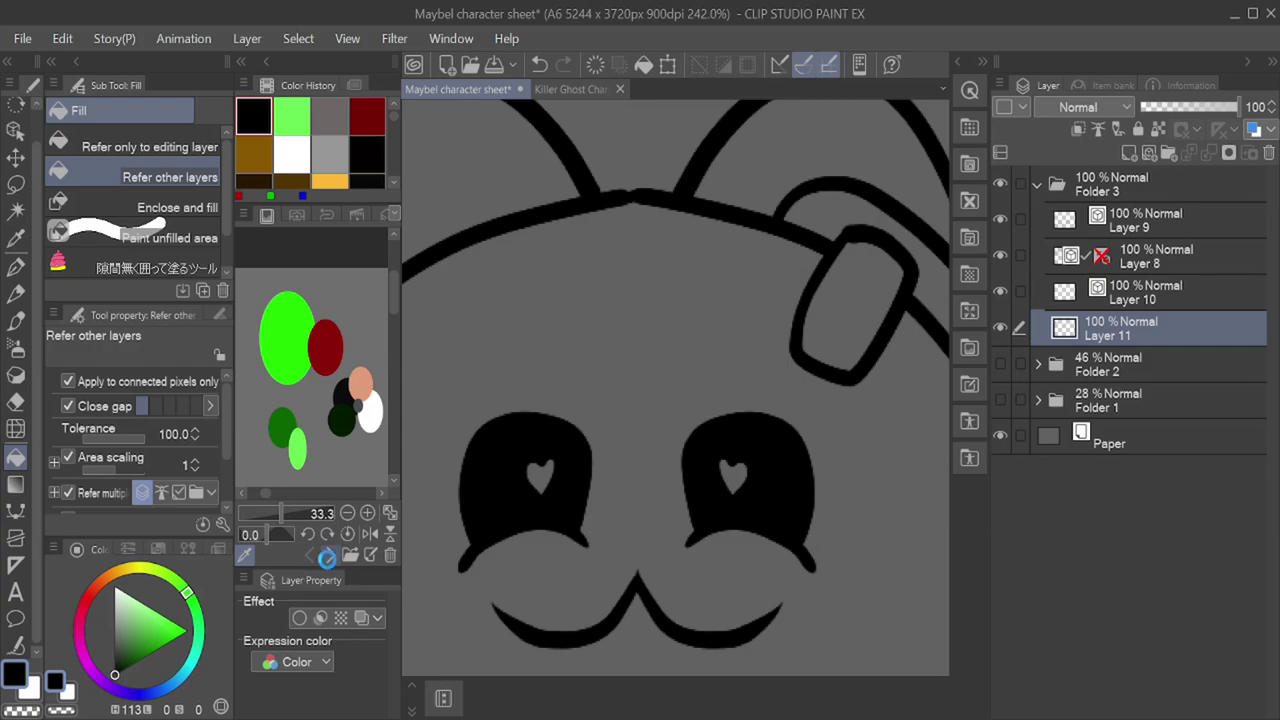
scroll(664, 446, down, 10)
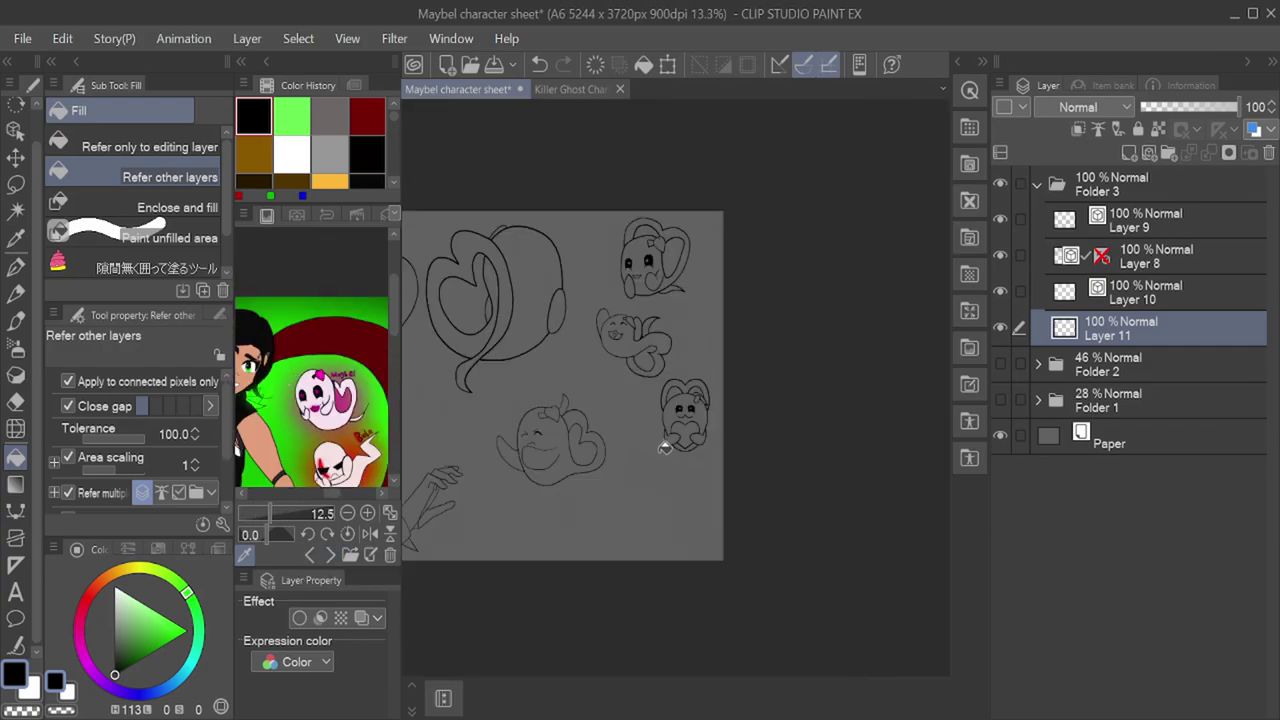
Step: Add a new raster layer and move it beneath Layer 11 inside Folder 3
scroll(665, 446, down, 4)
scroll(543, 454, up, 4)
click(1129, 153)
drag(1165, 338, 1165, 380)
scroll(765, 428, down, 4)
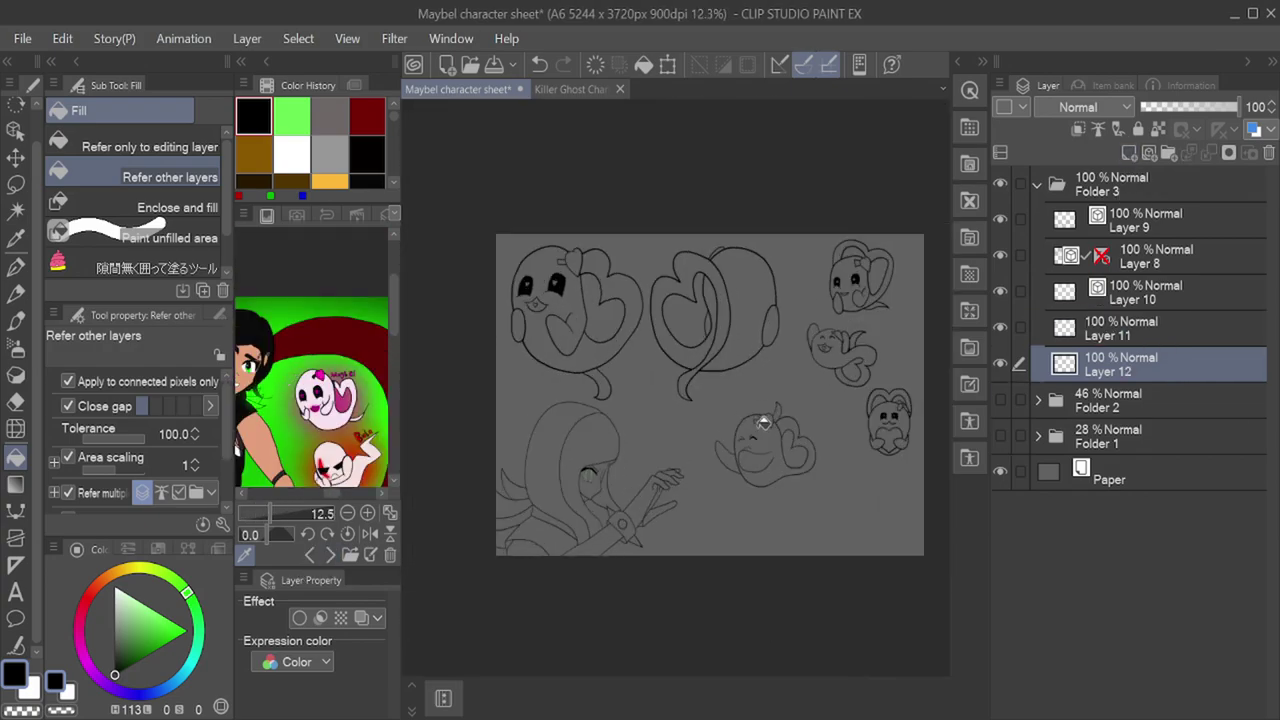
Step: Try to fill the front-view ghost with blue by enclosing it with the gap-closing fill tool
scroll(854, 341, up, 3)
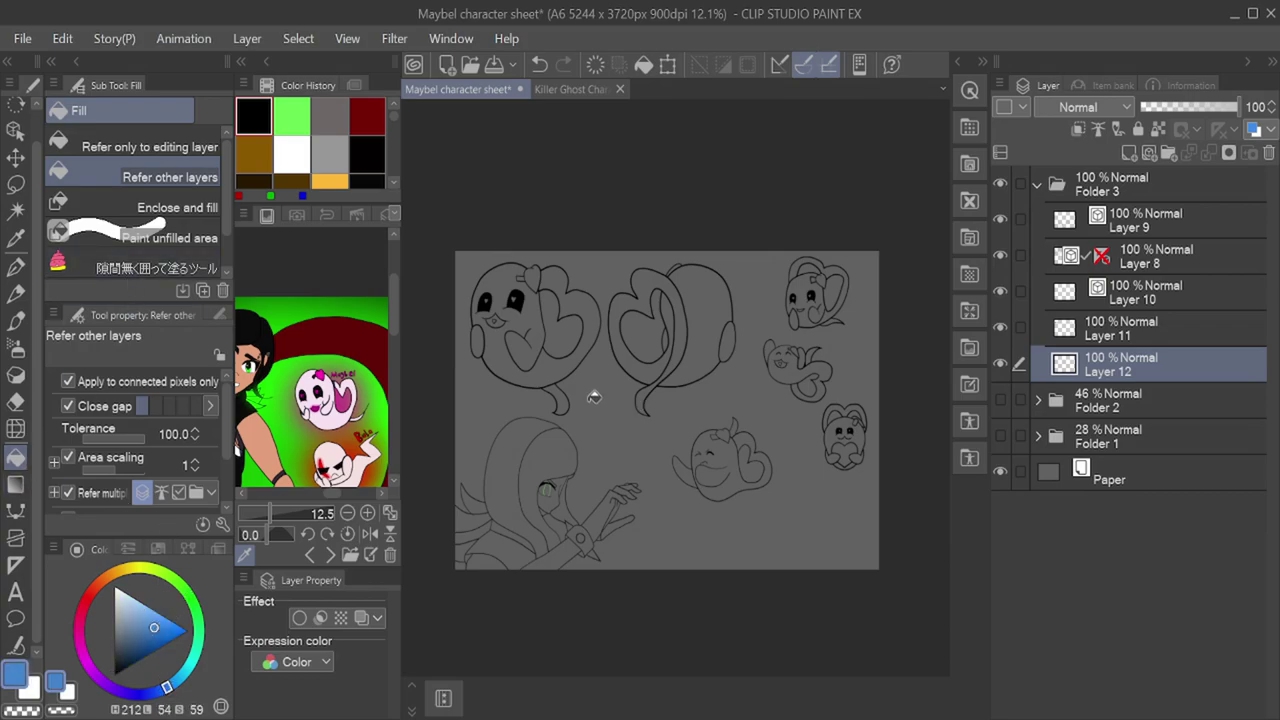
click(180, 264)
key(ctrl+z)
drag(414, 495, 524, 215)
key(ctrl+z)
Step: Fill the front-view ghost's face and body with blue on Layer 12, referring to the other layers
click(135, 178)
scroll(545, 405, up, 3)
click(535, 365)
scroll(540, 400, up, 8)
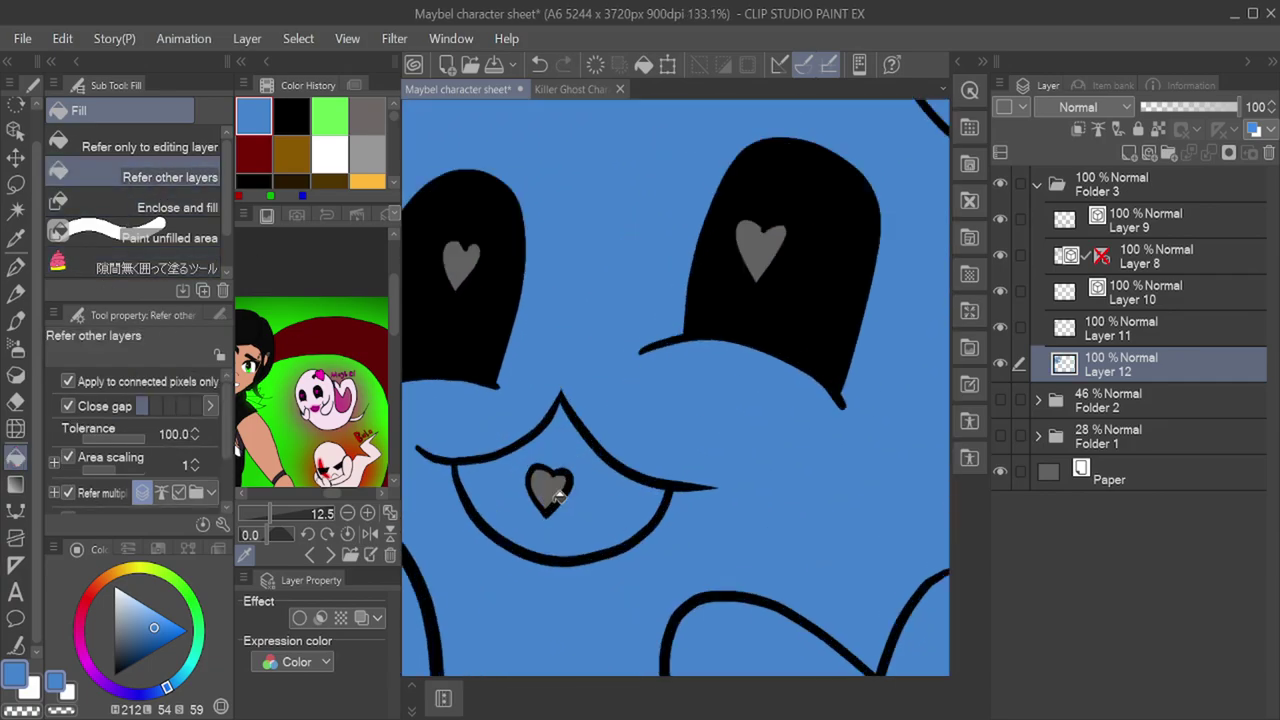
scroll(771, 258, down, 6)
Step: Try to fill the front-view ghost's tail with blue
click(640, 479)
key(ctrl+z)
click(694, 550)
scroll(671, 514, up, 4)
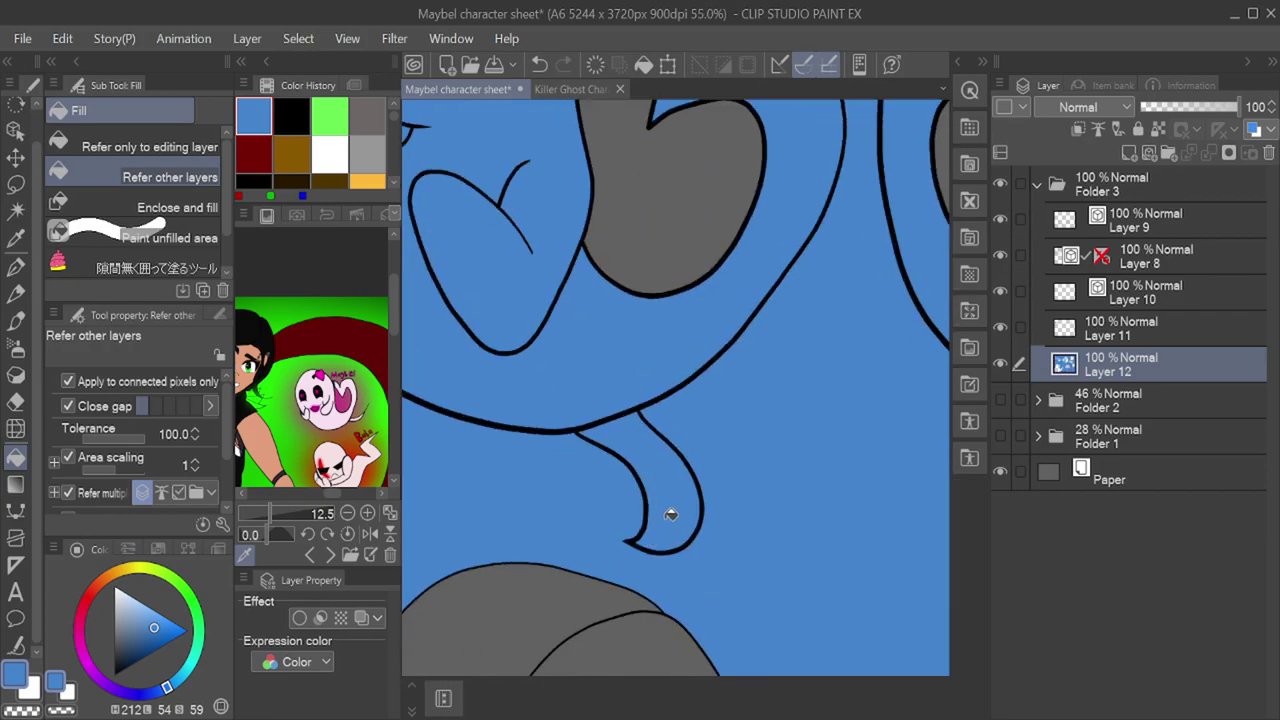
scroll(666, 523, down, 4)
key(ctrl+z)
scroll(646, 414, up, 4)
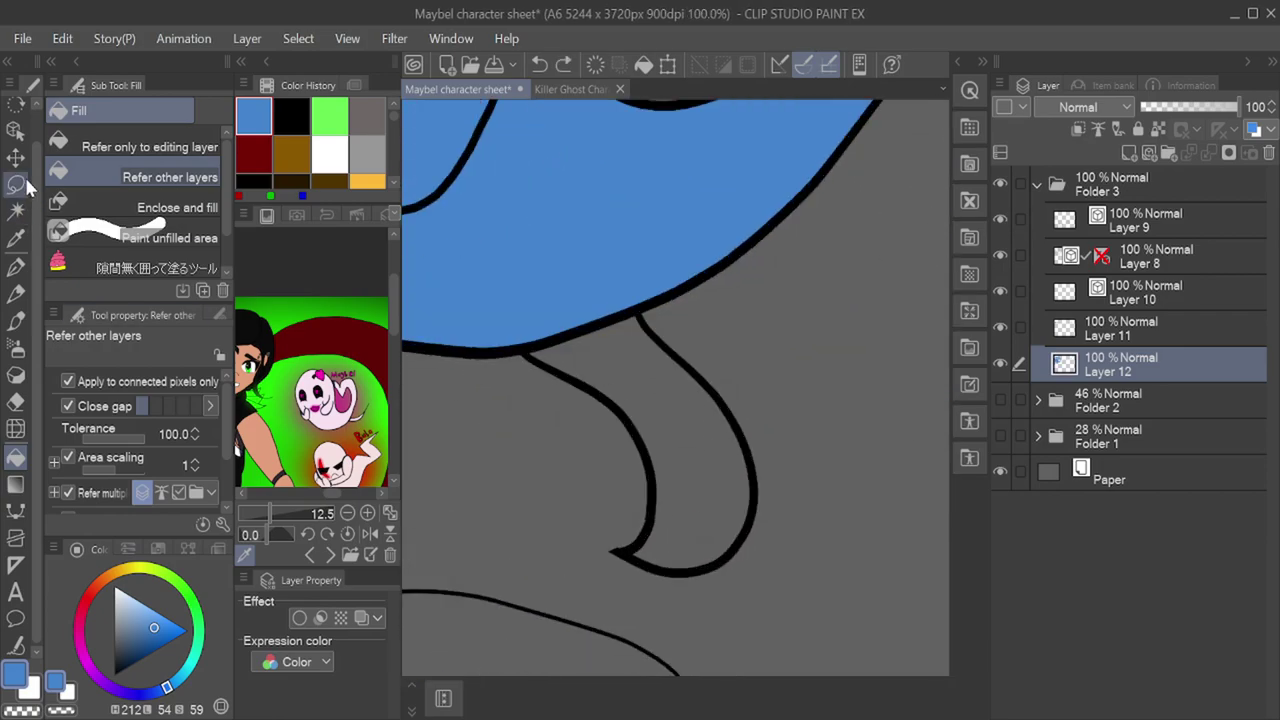
Step: Join the line ends at the front-view ghost's tail tip on Layer 8 and fill the tail with blue on Layer 12
key(o)
click(600, 400)
scroll(585, 558, up, 5)
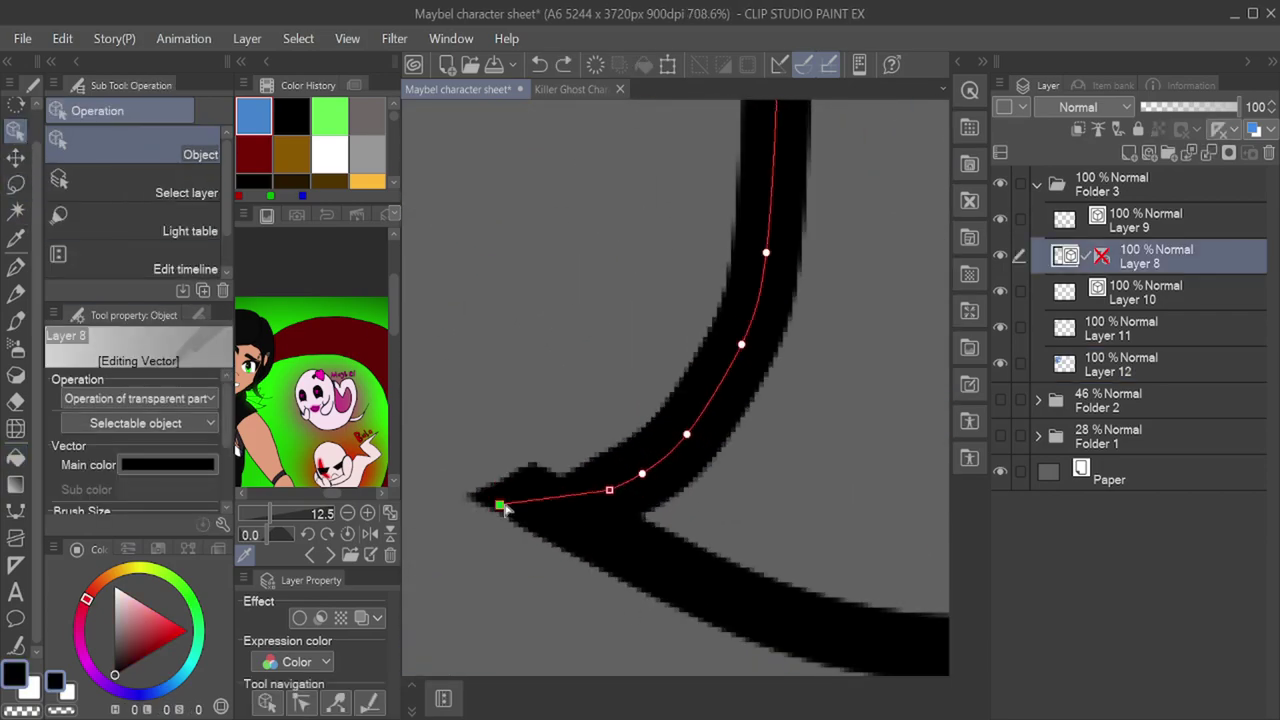
scroll(505, 510, down, 5)
click(1120, 364)
key(g)
click(600, 434)
scroll(662, 473, up, 4)
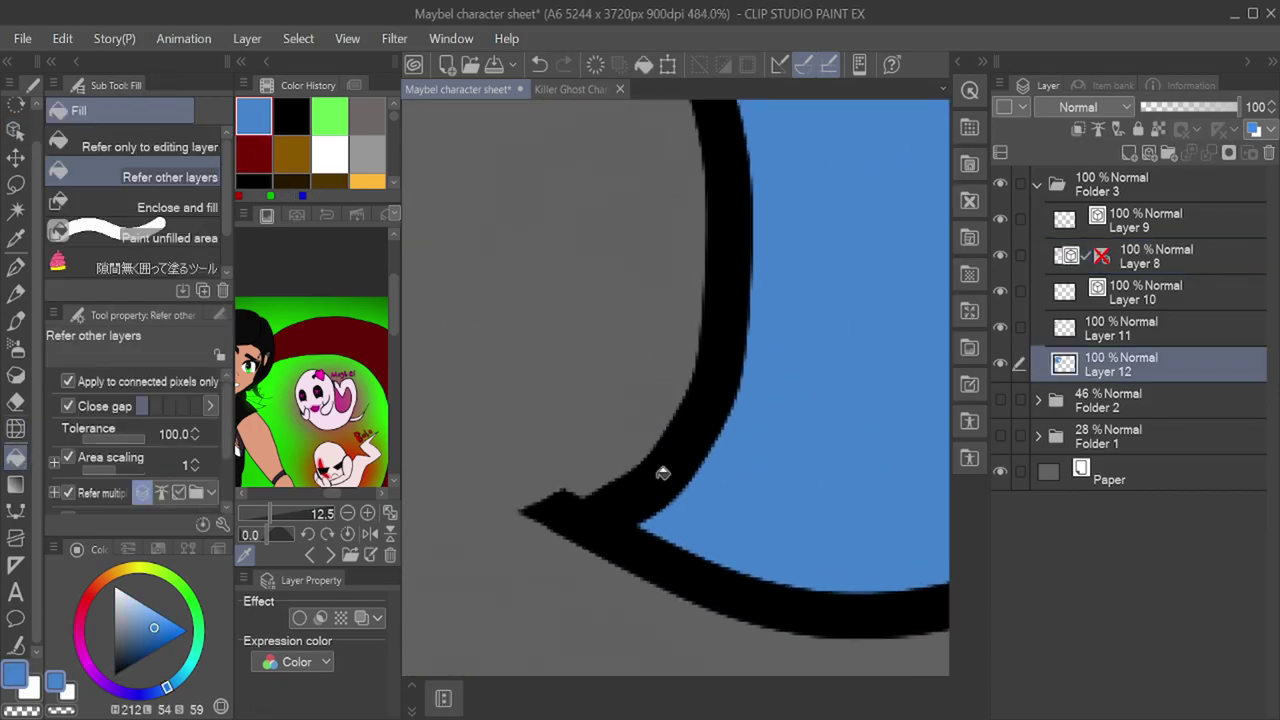
Step: Adjust the vector line on Layer 8 so the front-view ghost's tail ends in a clean point, and reselect Layer 12
click(1150, 222)
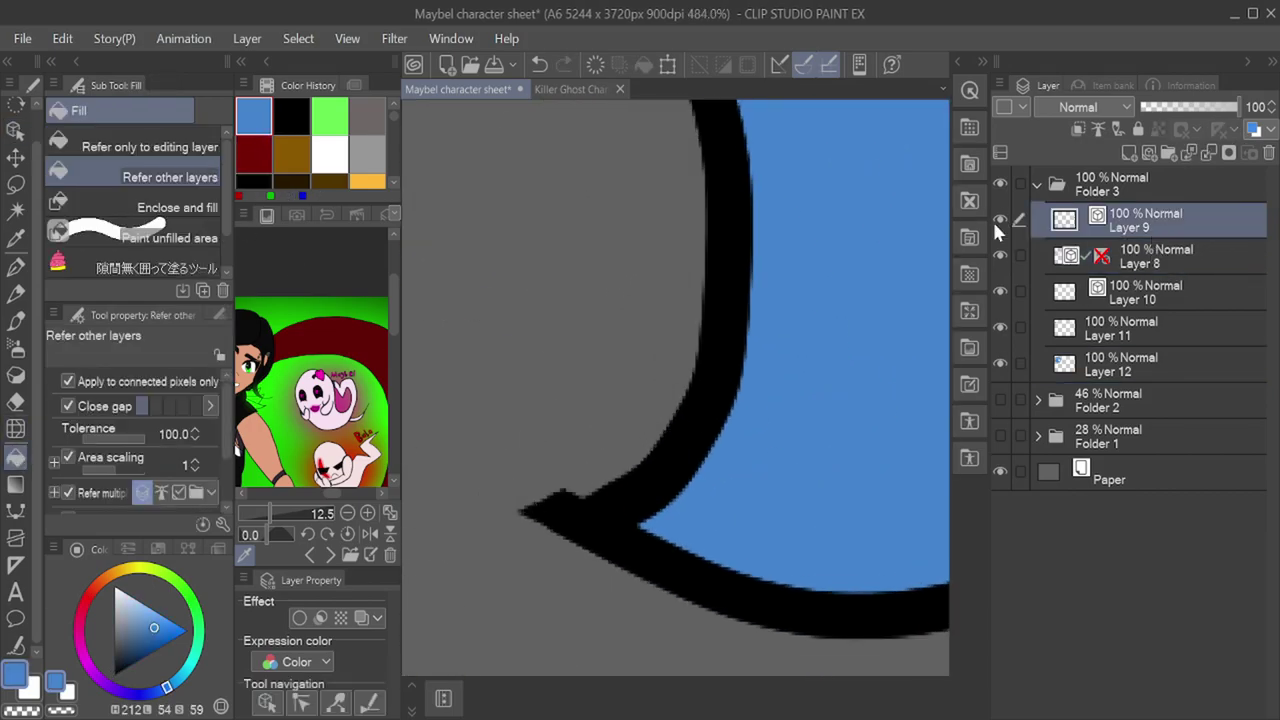
click(1062, 268)
key(o)
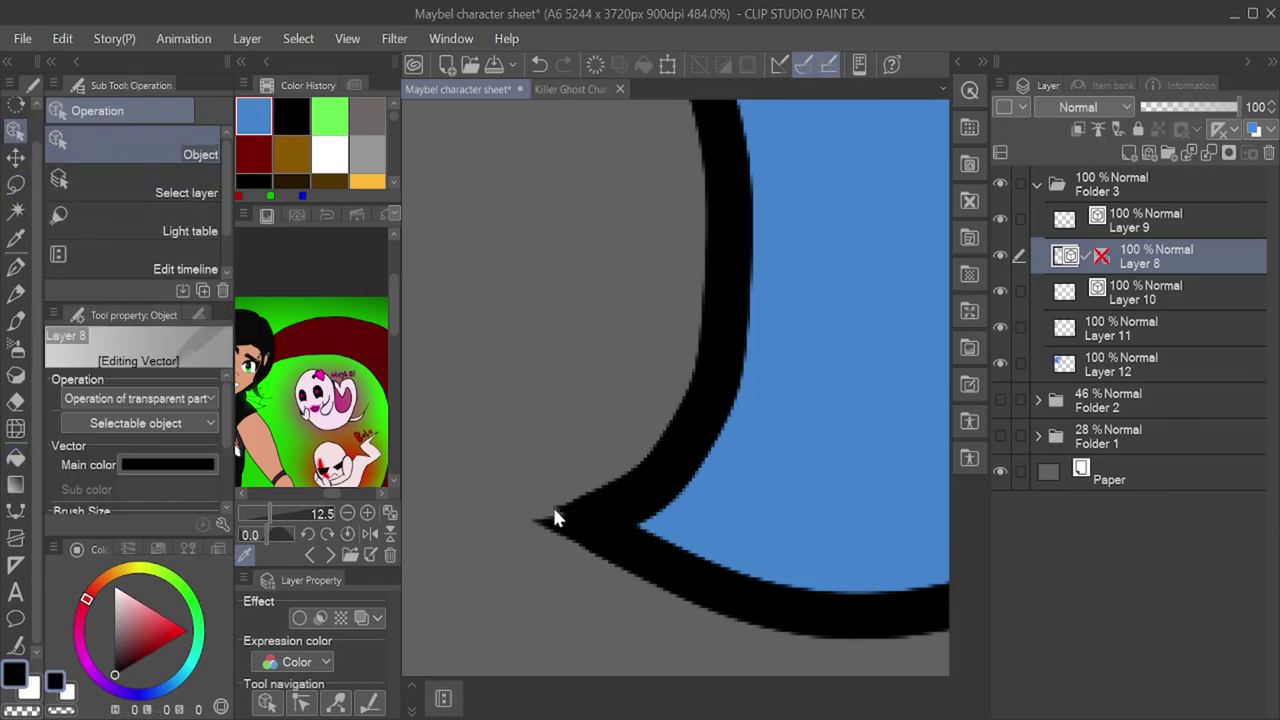
click(1122, 364)
scroll(598, 486, down, 10)
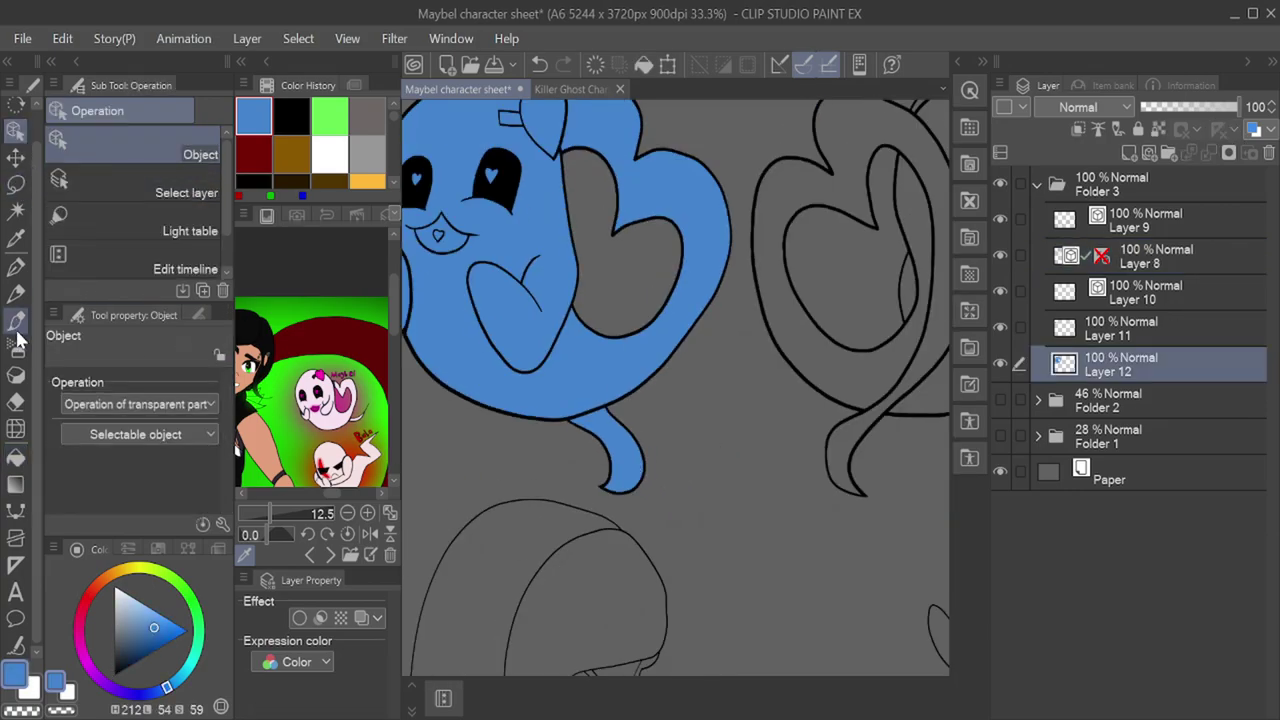
Step: Try to fill the back-view ghost with blue on Layer 12
click(16, 458)
click(677, 320)
scroll(677, 320, down, 3)
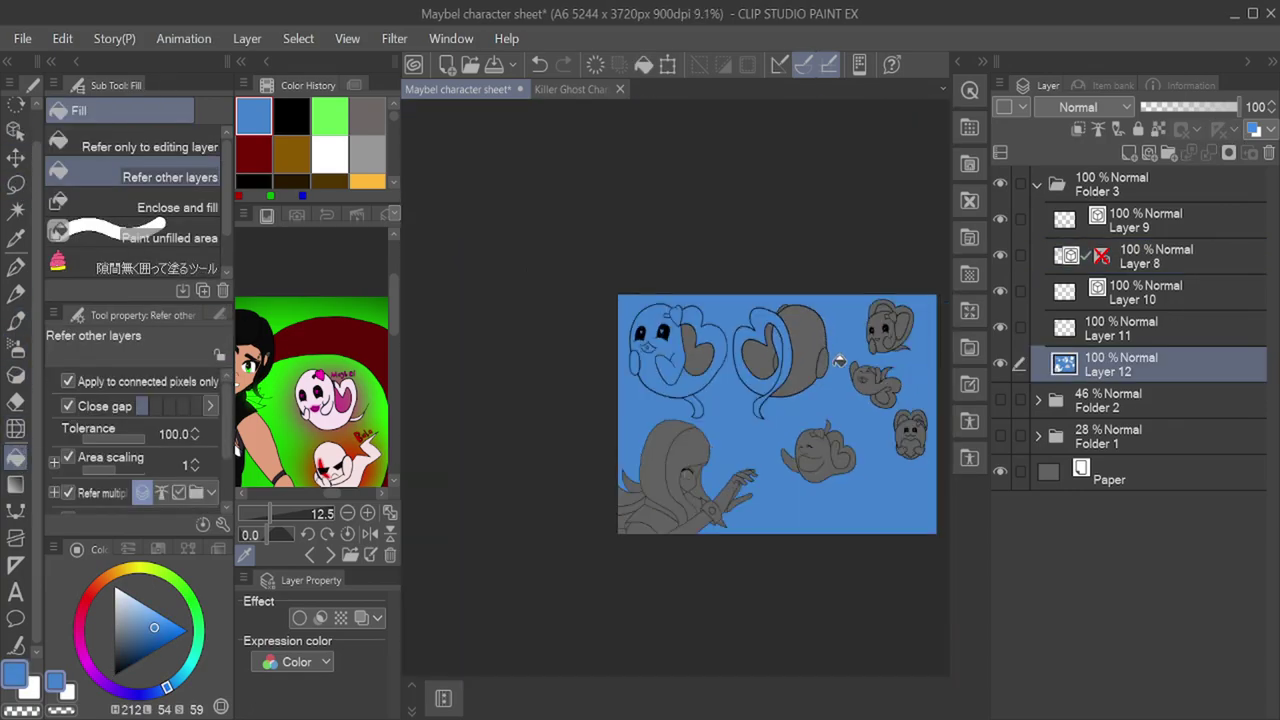
scroll(808, 394, up, 5)
key(ctrl+z)
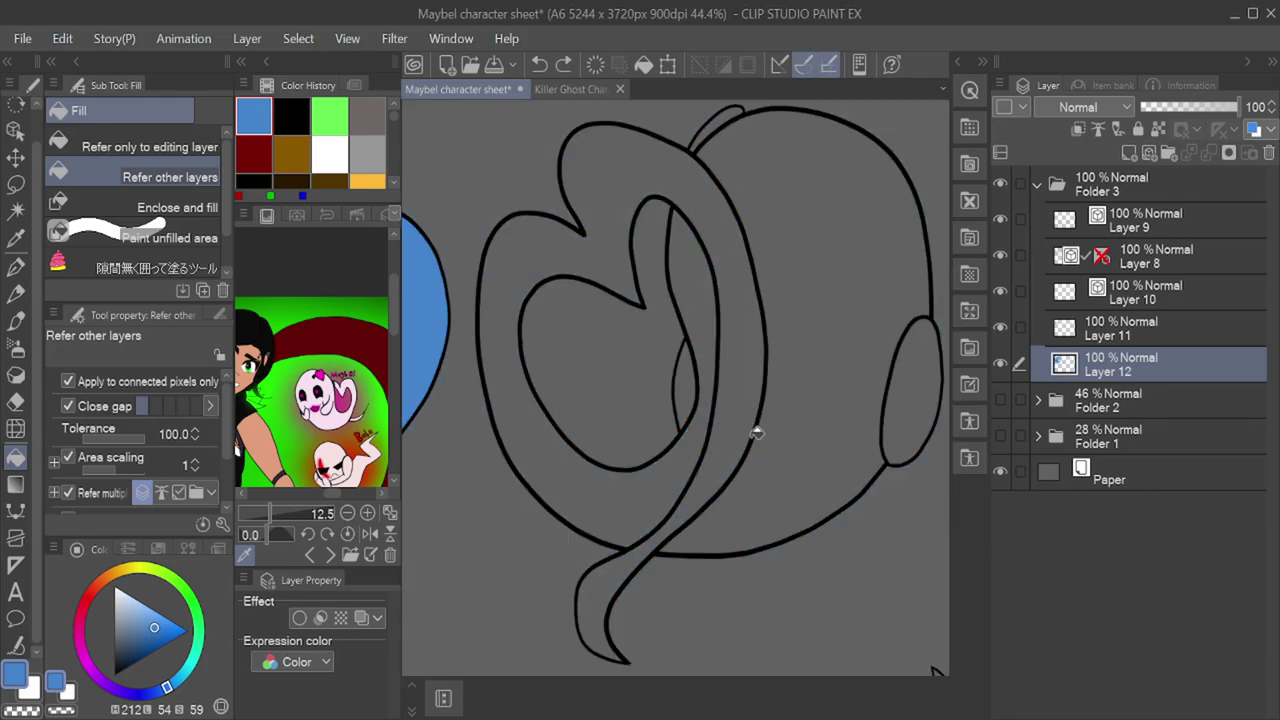
Step: Connect the line ends at the back-view ghost's tail tip on Layer 8 with Connect vector line
scroll(626, 514, up, 10)
key(y)
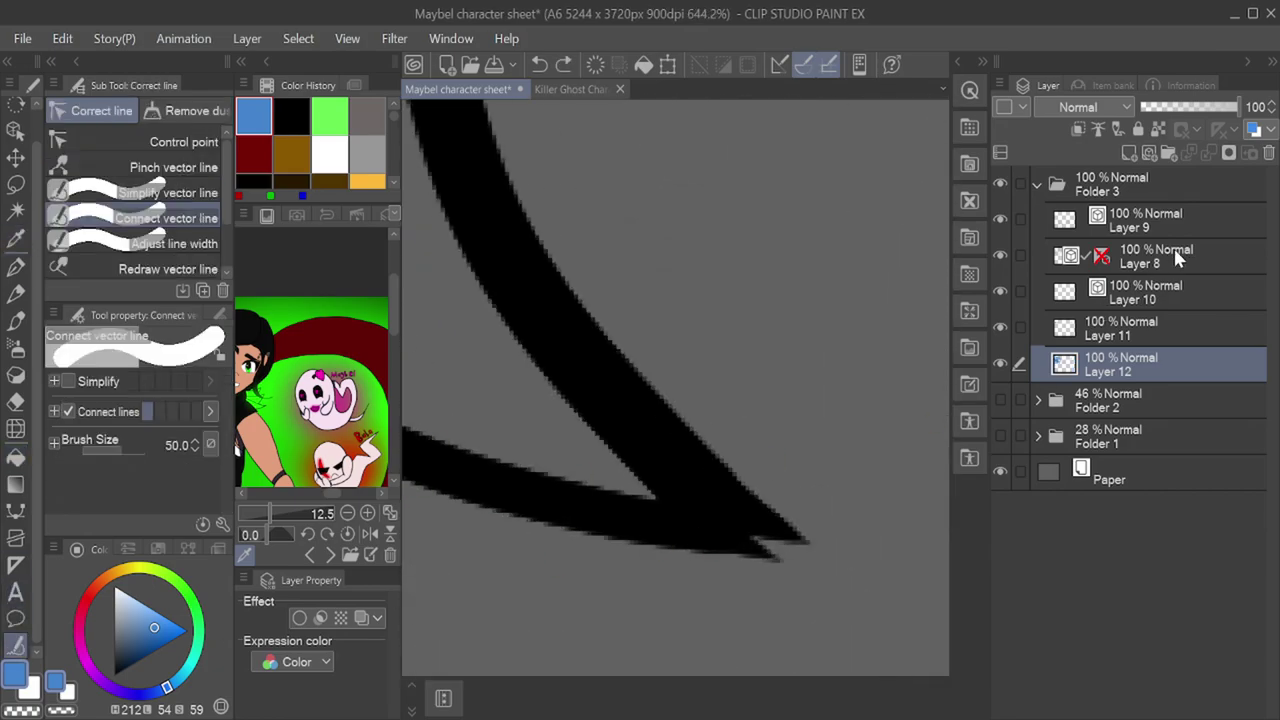
click(1175, 257)
scroll(700, 528, down, 10)
click(1098, 364)
scroll(771, 297, down, 2)
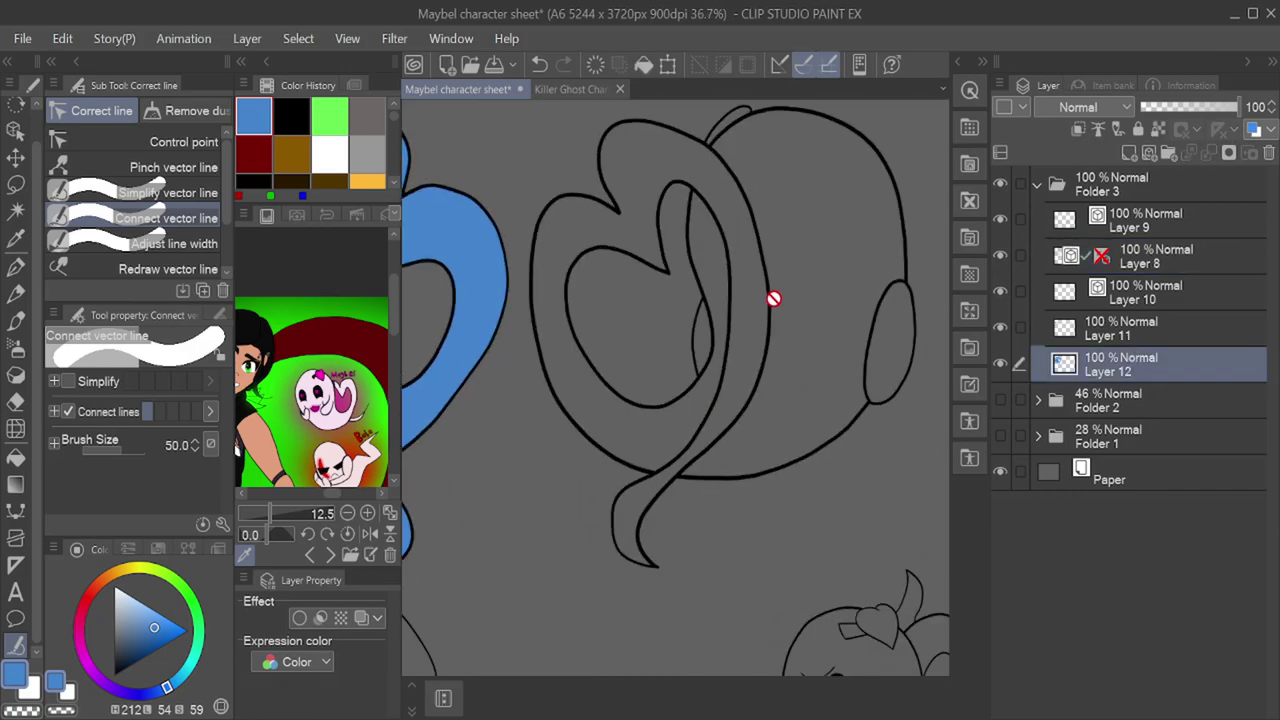
Step: Fill the back-view ghost's head, heart tail and arms with blue on Layer 12
click(16, 459)
click(610, 394)
click(703, 342)
click(795, 368)
scroll(795, 368, down, 3)
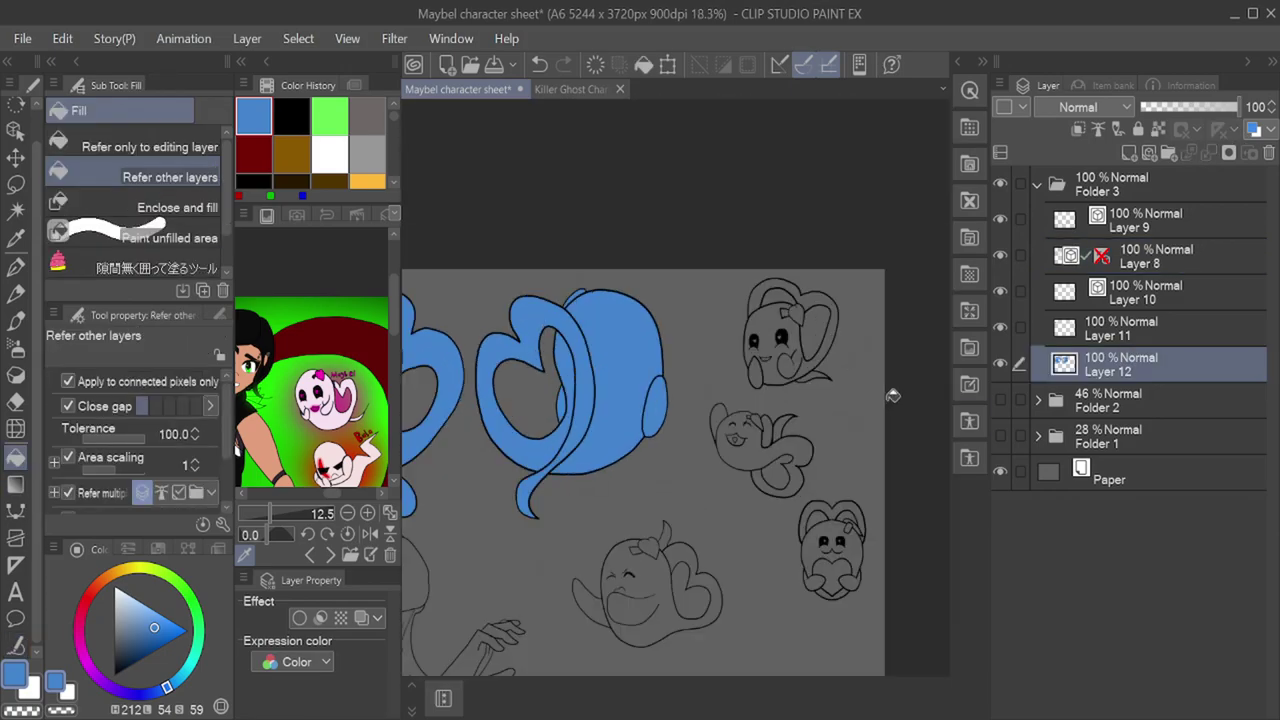
Step: Fill the small sitting ghost and the small laughing ghost with its raised arm with blue
scroll(757, 247, up, 2)
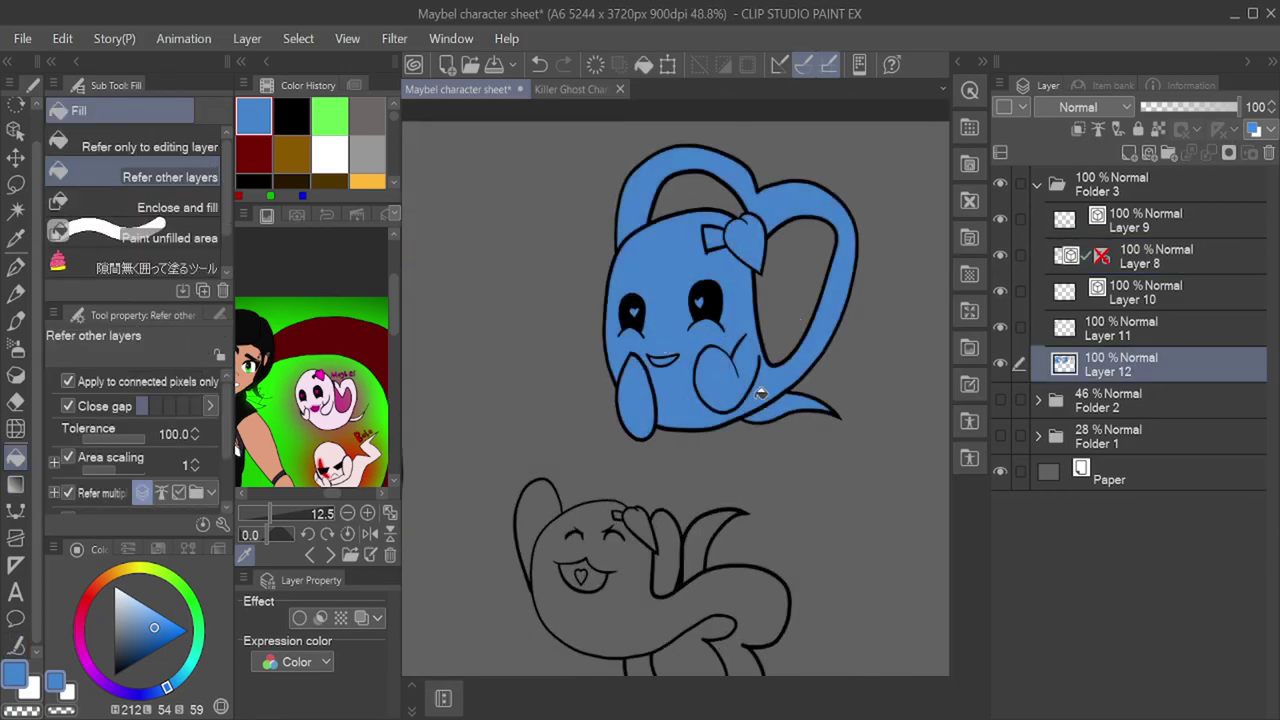
scroll(665, 600, up, 3)
click(715, 460)
click(735, 385)
click(677, 375)
click(636, 322)
click(442, 310)
scroll(600, 400, down, 3)
Step: Fill the small ghost holding a heart, including its heart, arms and hair clip, with blue
scroll(766, 569, up, 3)
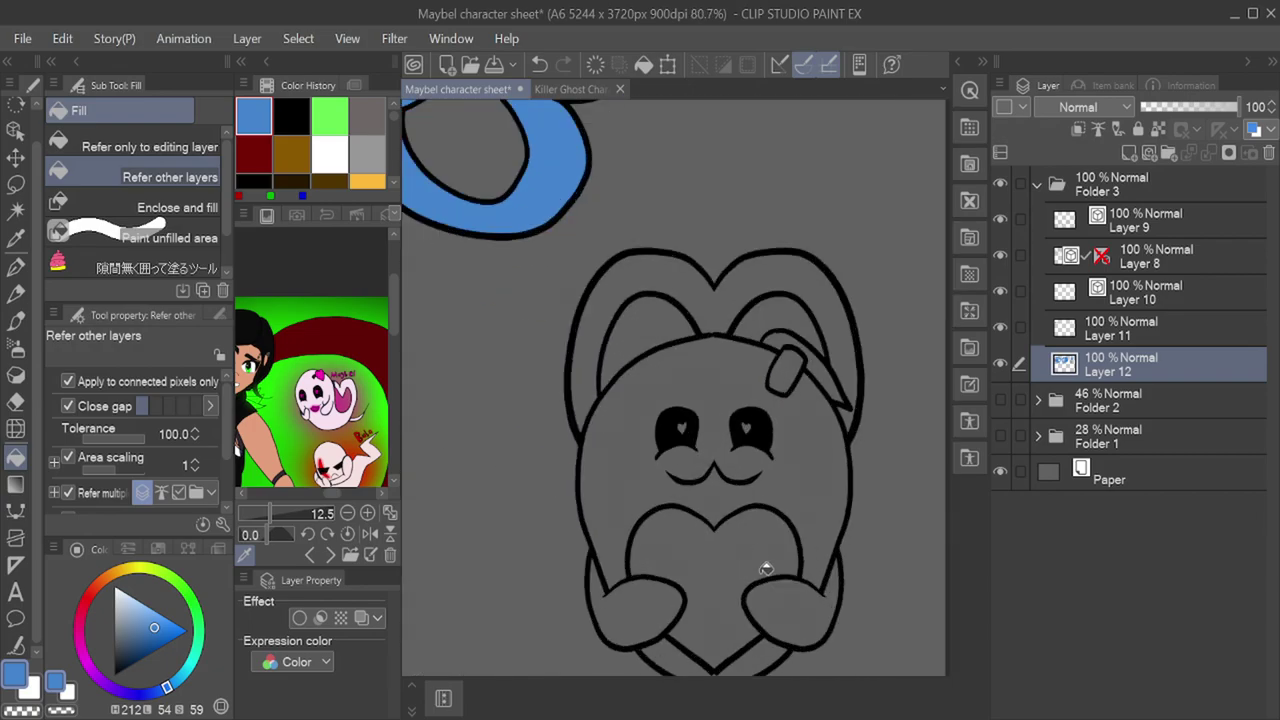
click(765, 569)
click(701, 502)
click(787, 380)
scroll(787, 380, down, 3)
Step: Fill the giggling ghost's body, heart tail and bow with blue
scroll(666, 477, up, 2)
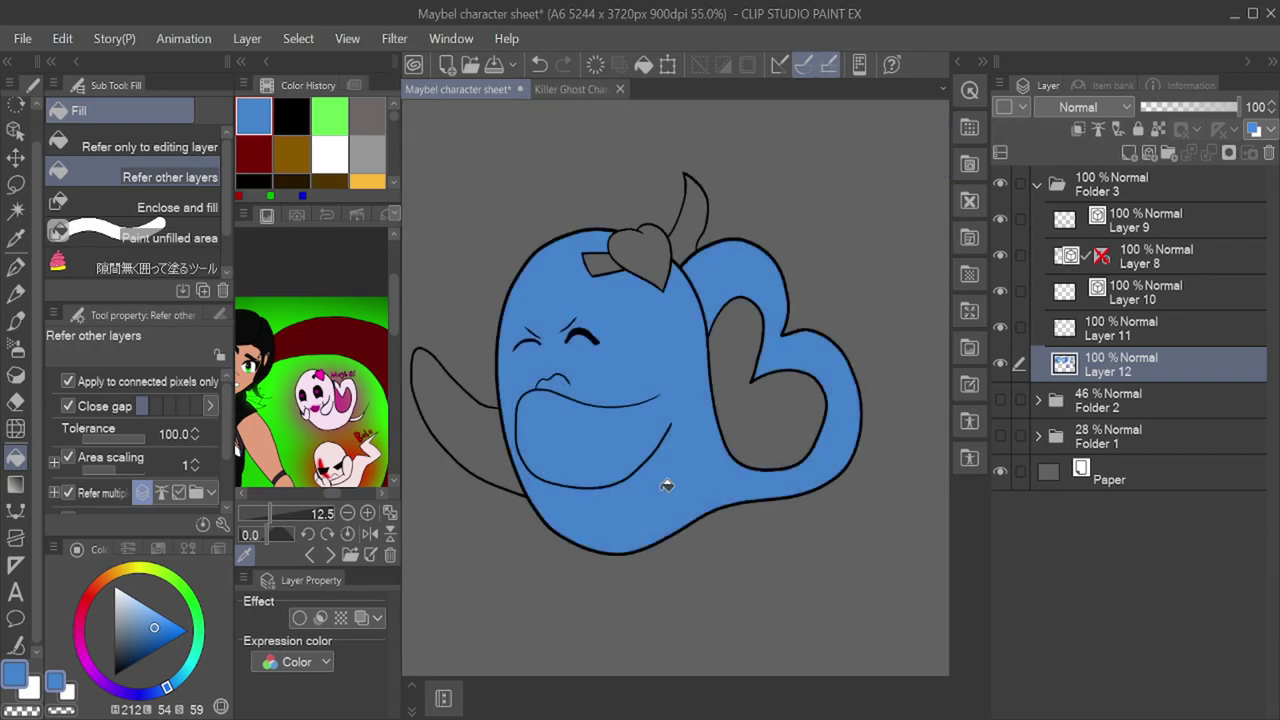
click(1000, 400)
click(1000, 400)
click(602, 264)
click(640, 260)
Step: Fill the human figure's hair, face and spiked wrist cuff with blue
scroll(700, 400, down, 3)
scroll(500, 505, up, 2)
click(530, 350)
click(605, 340)
click(641, 367)
click(670, 312)
click(732, 456)
click(787, 532)
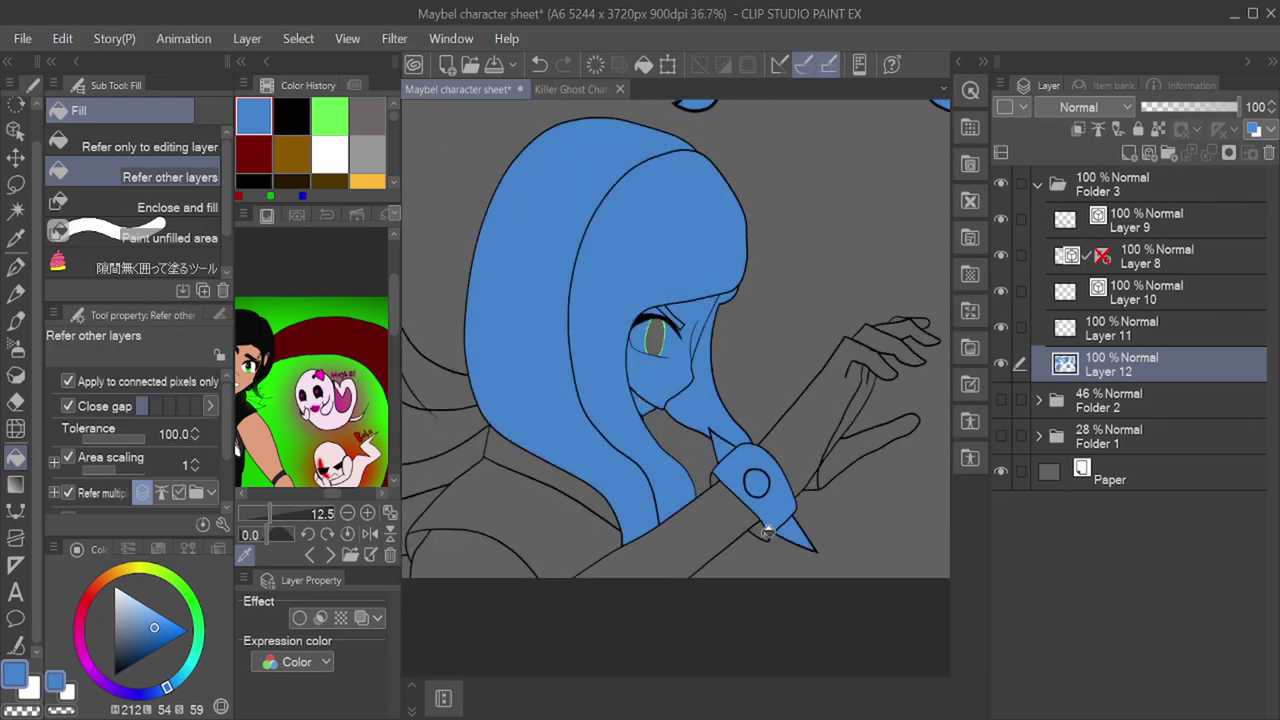
Step: Fill the human figure's arms, hand, clothing and the pointed shapes behind the back with blue
click(840, 461)
click(662, 538)
click(560, 518)
scroll(614, 506, down, 1)
scroll(480, 528, up, 3)
click(515, 428)
click(530, 380)
Step: Select Layer 10 and set the drawing colour to a fully saturated green (H 113, L 50, S 100)
click(1150, 221)
scroll(576, 369, up, 3)
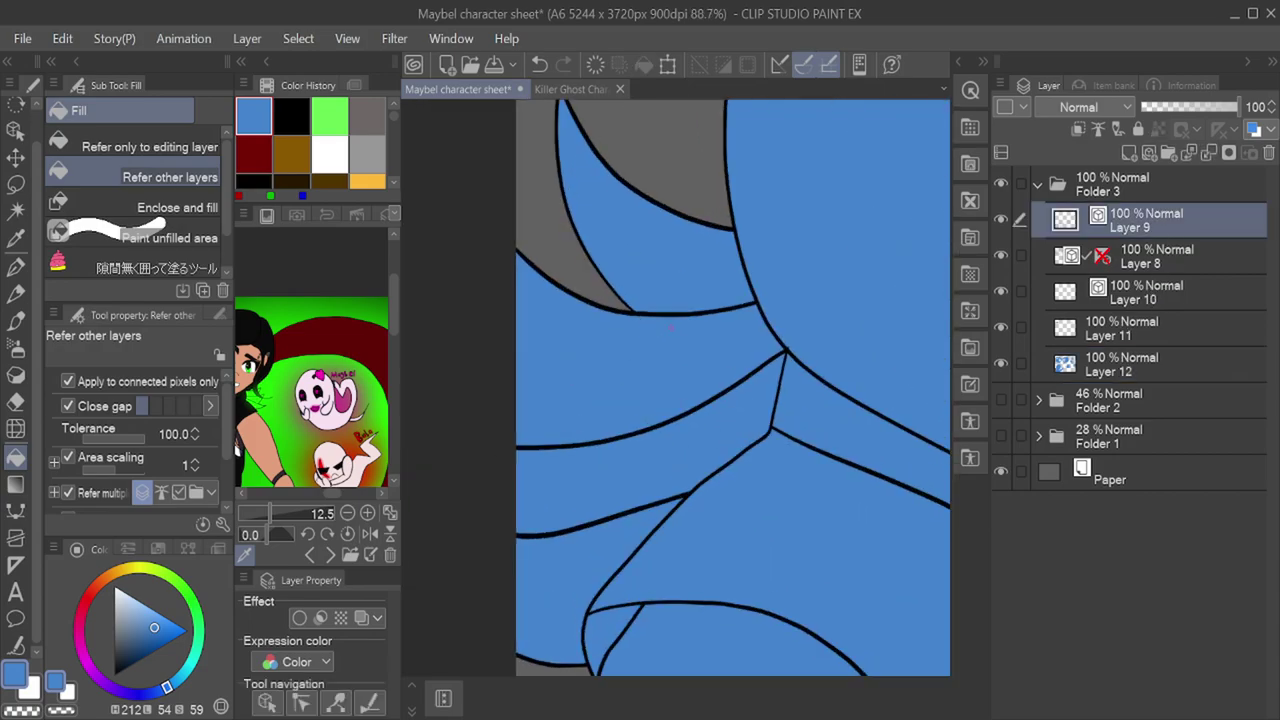
click(1150, 297)
scroll(786, 400, down, 4)
scroll(880, 465, up, 2)
click(330, 118)
click(187, 631)
scroll(594, 527, up, 3)
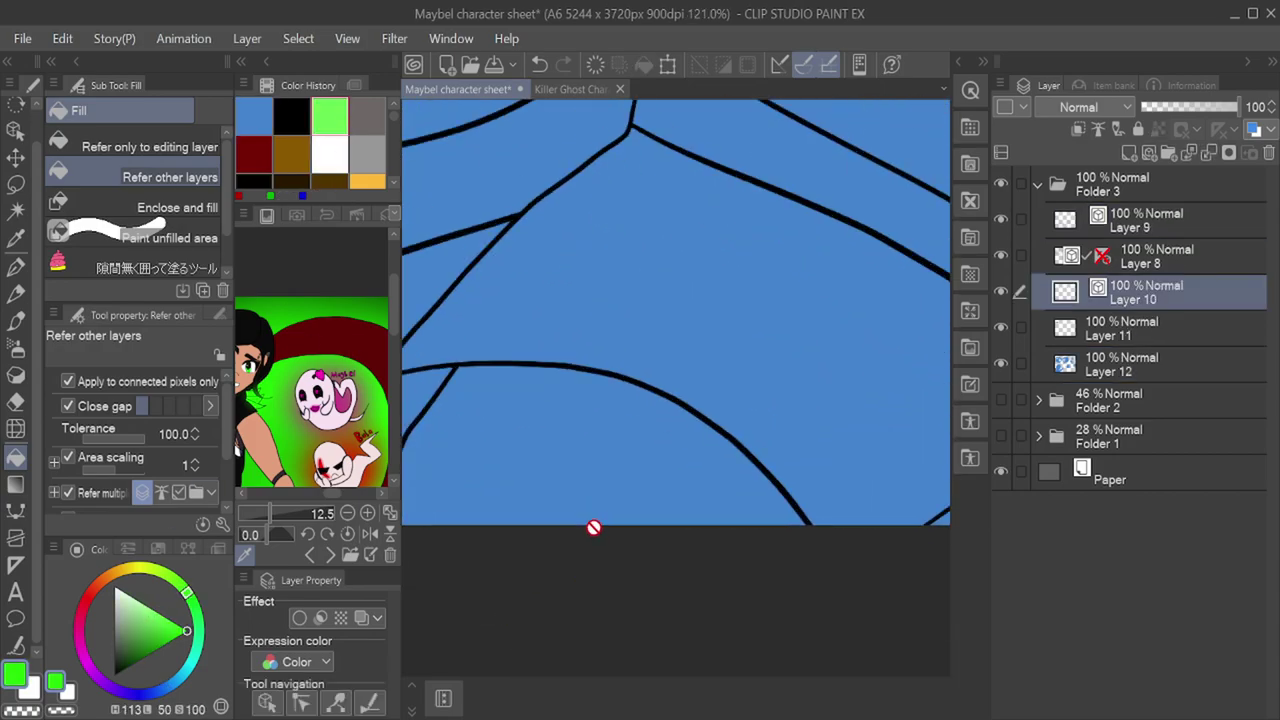
Step: Ink the curved line on the human figure's shoulder in green over the Folder 2 sketch with Layer 12 hidden, and restore the layer visibility
key(p)
click(1001, 364)
click(1001, 400)
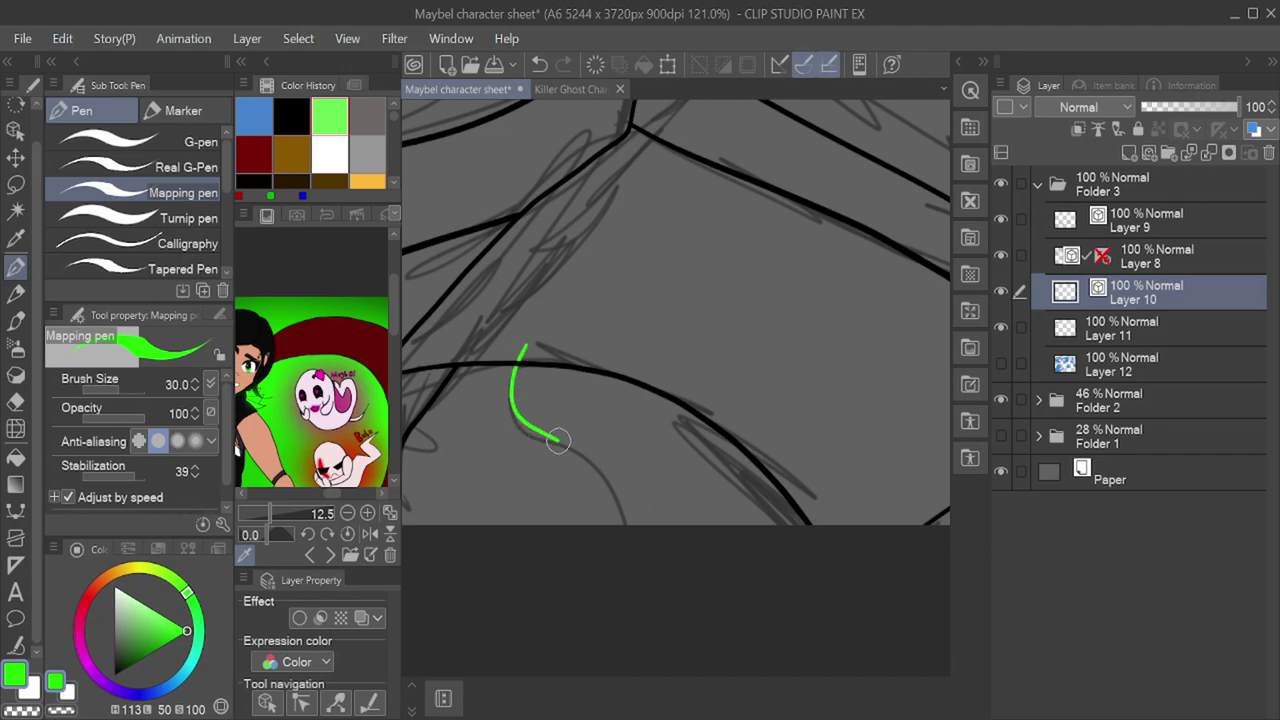
drag(558, 440, 620, 522)
click(1120, 368)
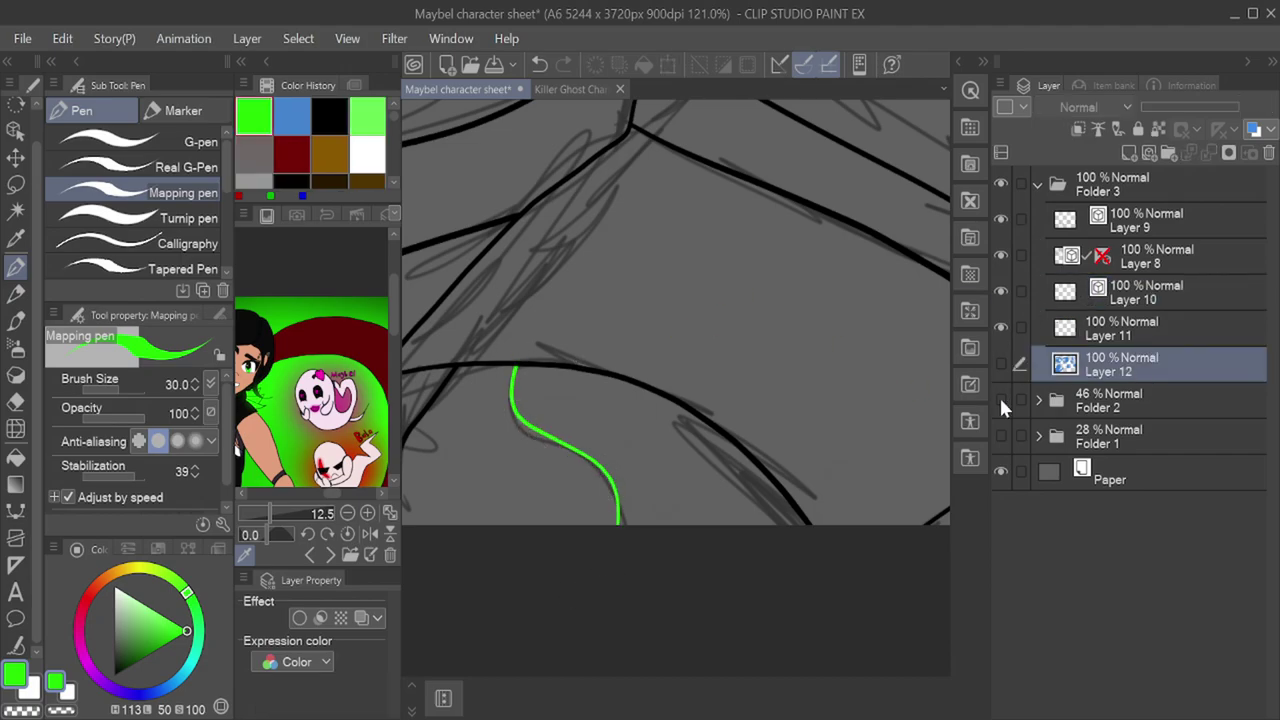
scroll(500, 450, down, 7)
drag(880, 300, 690, 415)
click(1001, 364)
Step: Sample the flat blue and fill the small gaps left in the figures on Layer 12
scroll(705, 381, up, 1)
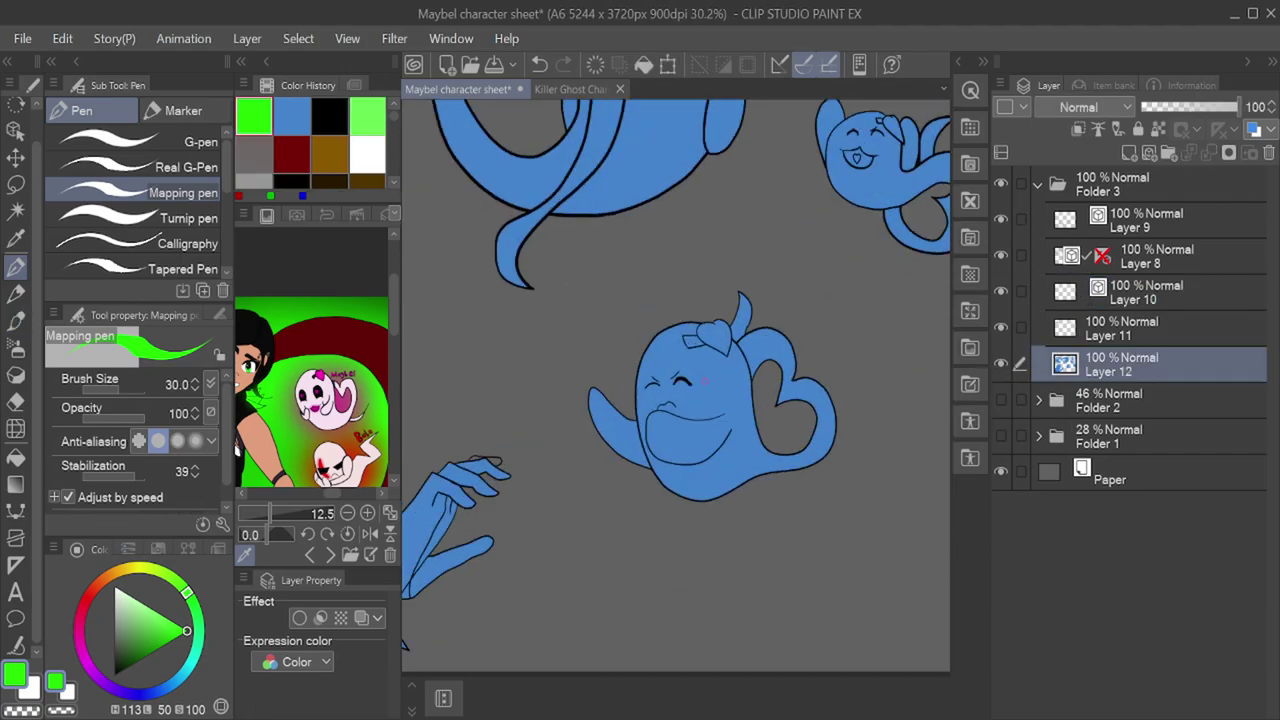
scroll(706, 382, up, 5)
click(16, 460)
alt+click(829, 466)
alt+click(749, 428)
click(748, 428)
scroll(780, 424, down, 6)
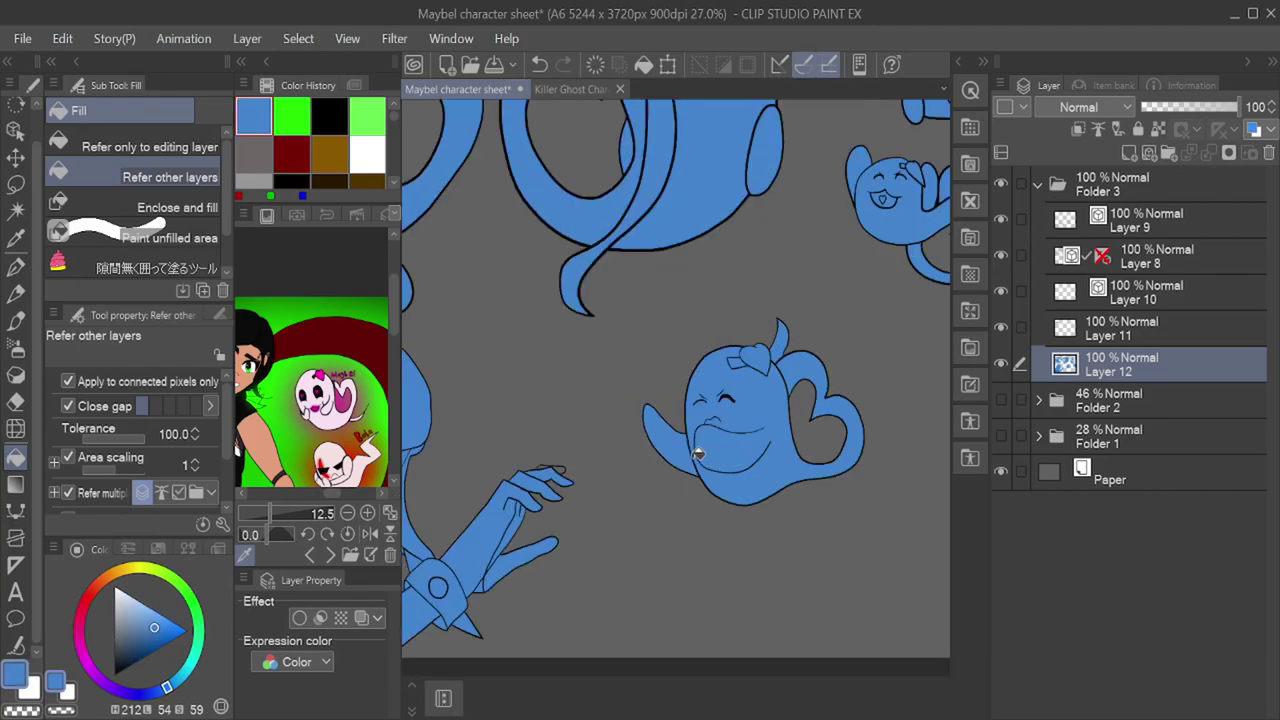
scroll(708, 330, down, 4)
scroll(491, 534, up, 3)
scroll(578, 430, up, 7)
click(601, 353)
scroll(645, 345, down, 11)
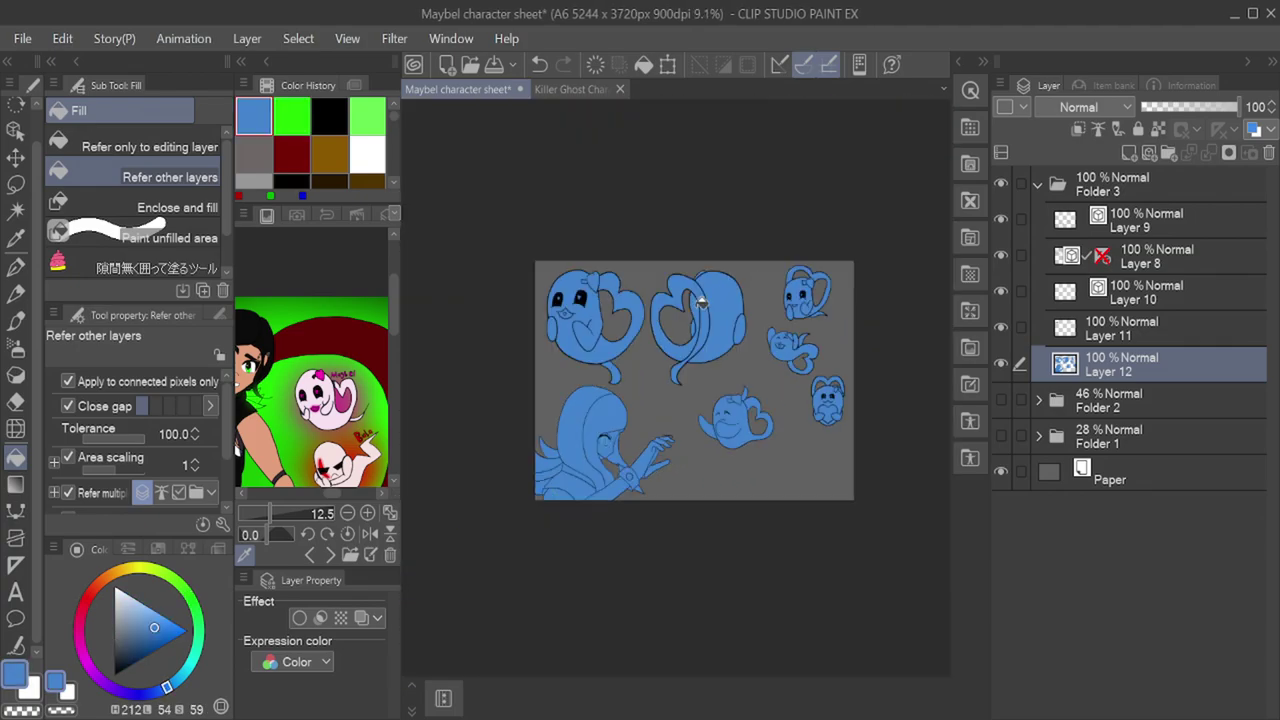
Step: Add a layer above Layer 12, fill all ghosts with the reference's pale pink using the gap-closing enclose fill, and clip it to the layer below
scroll(720, 308, up, 2)
click(1126, 155)
scroll(315, 414, up, 1)
click(315, 416)
click(134, 268)
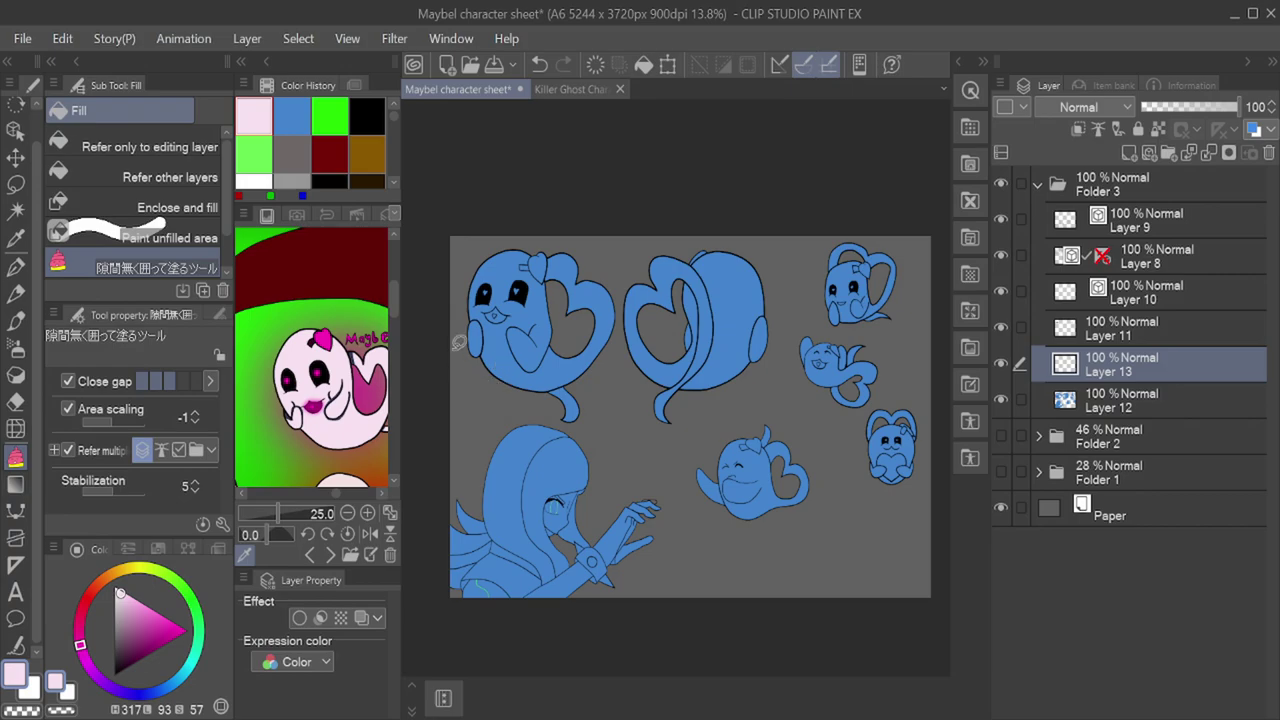
drag(448, 331, 451, 332)
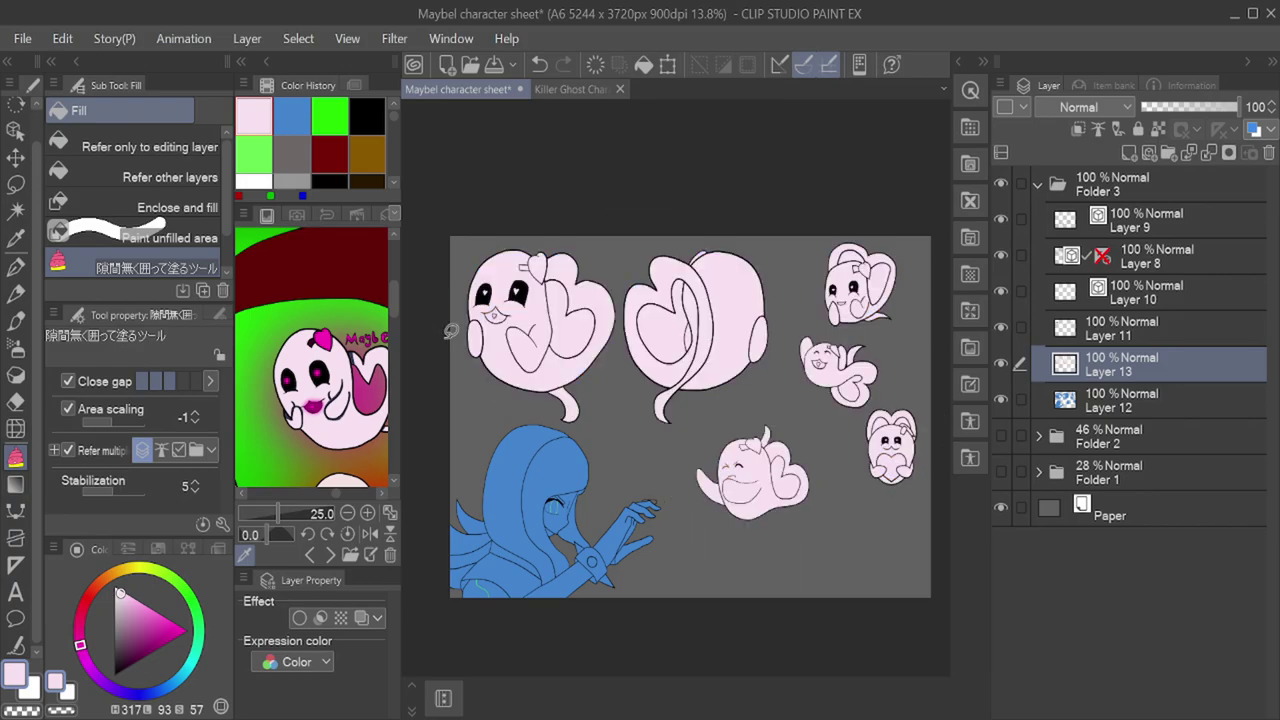
click(1079, 131)
Step: Fill the front-view ghost's mouth on Layer 13 with the dark purple sampled from the reference's bow ribbon
scroll(918, 450, up, 7)
scroll(910, 615, down, 5)
scroll(800, 388, up, 4)
click(170, 177)
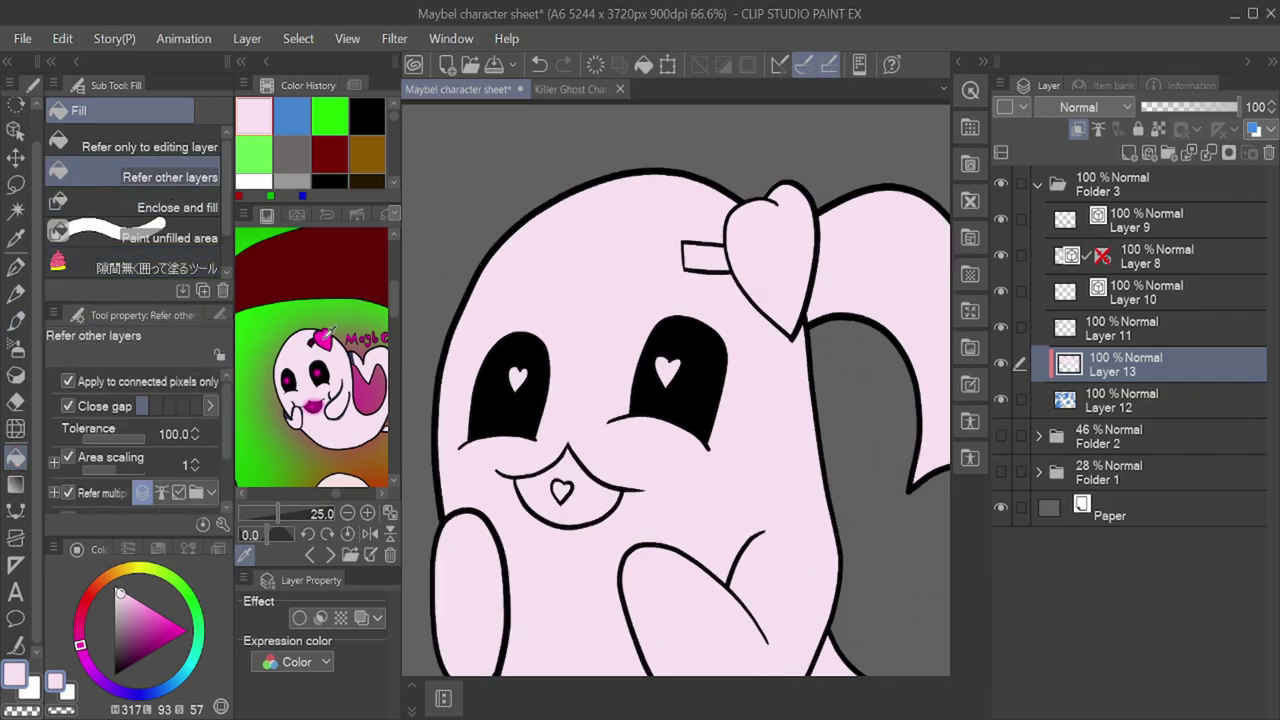
click(317, 349)
scroll(314, 345, up, 5)
click(308, 338)
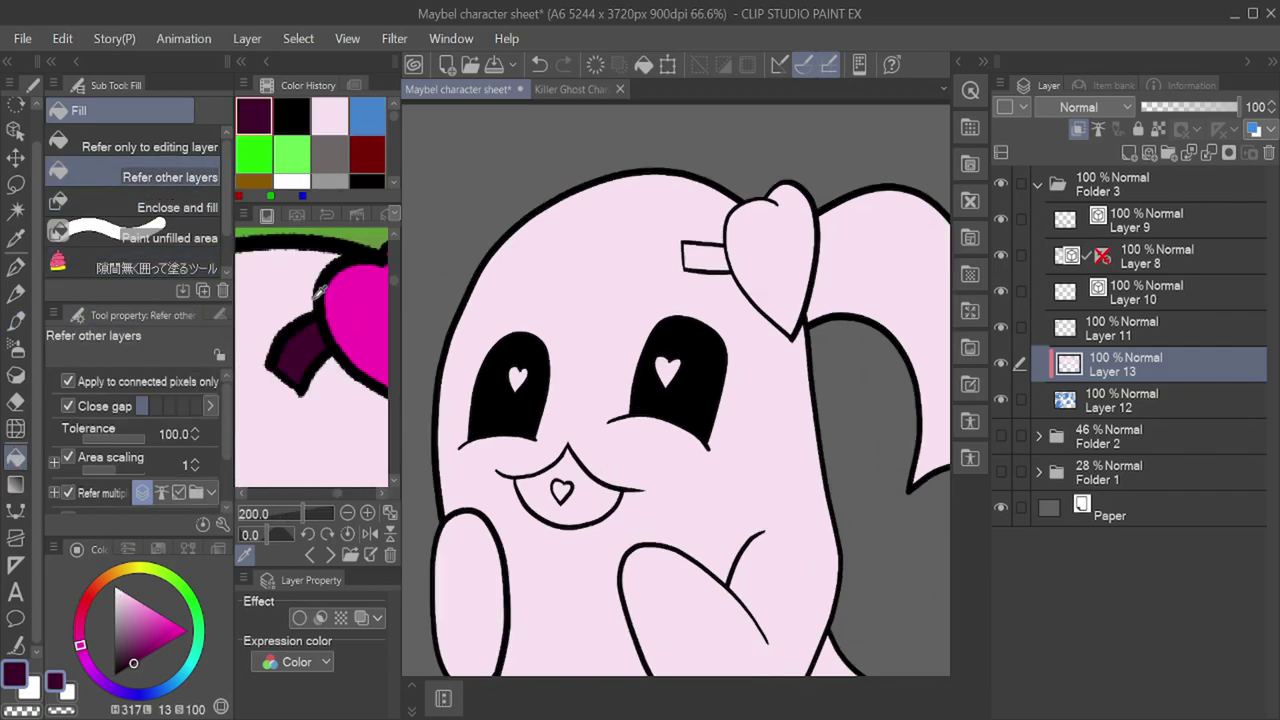
scroll(312, 325, down, 6)
scroll(531, 371, up, 1)
click(605, 507)
Step: Fill the front-view ghost's heart pupils and the heart in its mouth with the magenta sampled from the reference
click(324, 298)
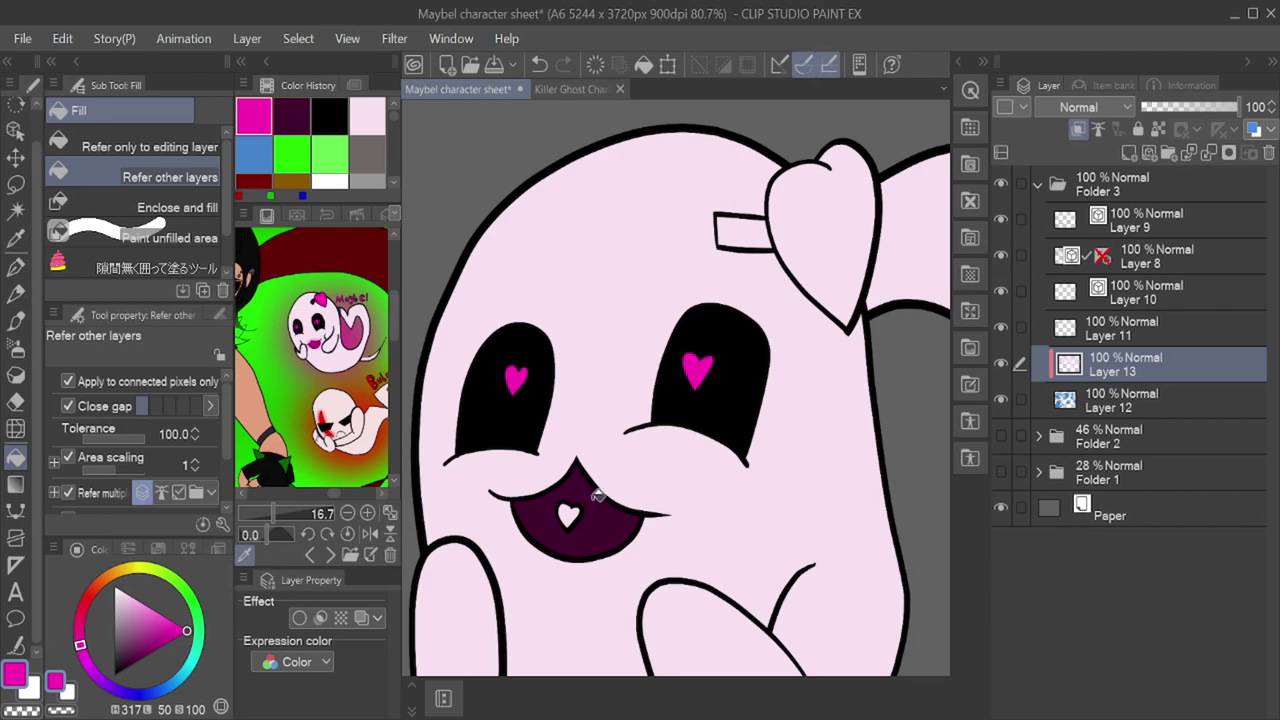
click(570, 515)
click(815, 266)
key(ctrl+z)
scroll(671, 446, up, 2)
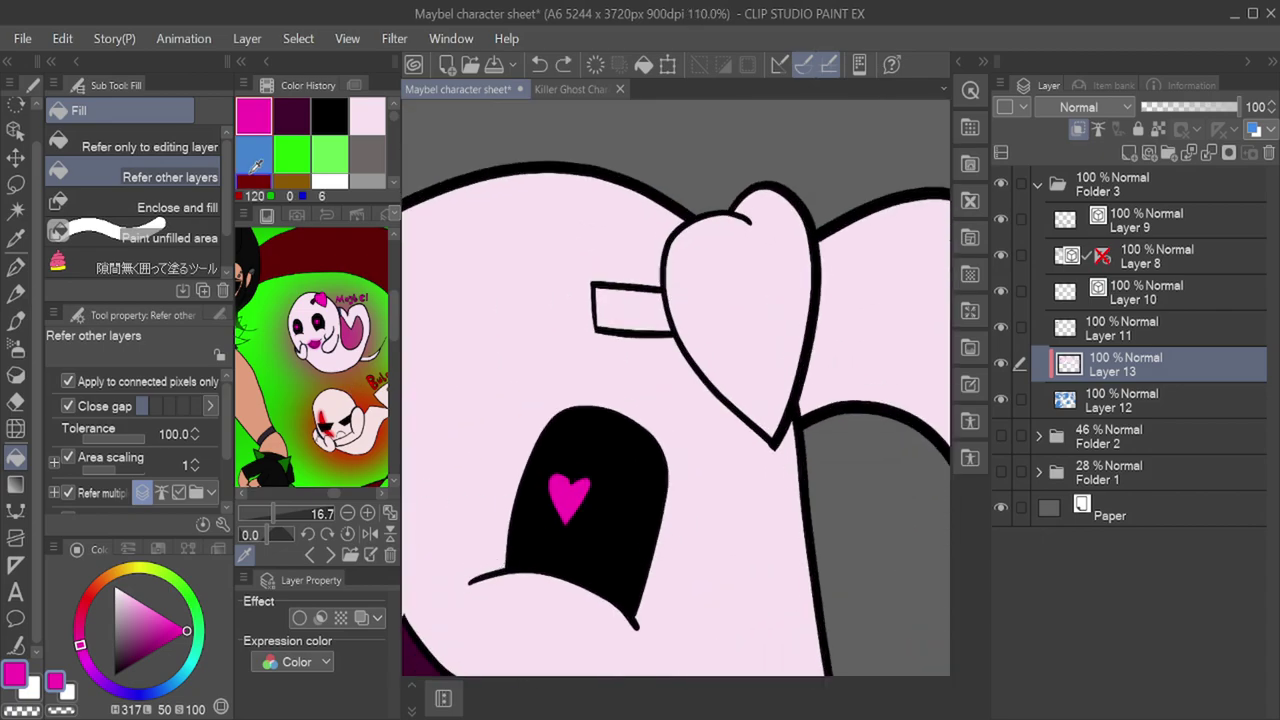
Step: Fill the front-view ghost's bow ribbon dark purple, and paint the bow's heart magenta with the Milli pen, cleaning overflow with pale pink
click(292, 116)
click(632, 311)
click(292, 116)
click(737, 337)
key(ctrl+z)
click(16, 267)
click(184, 111)
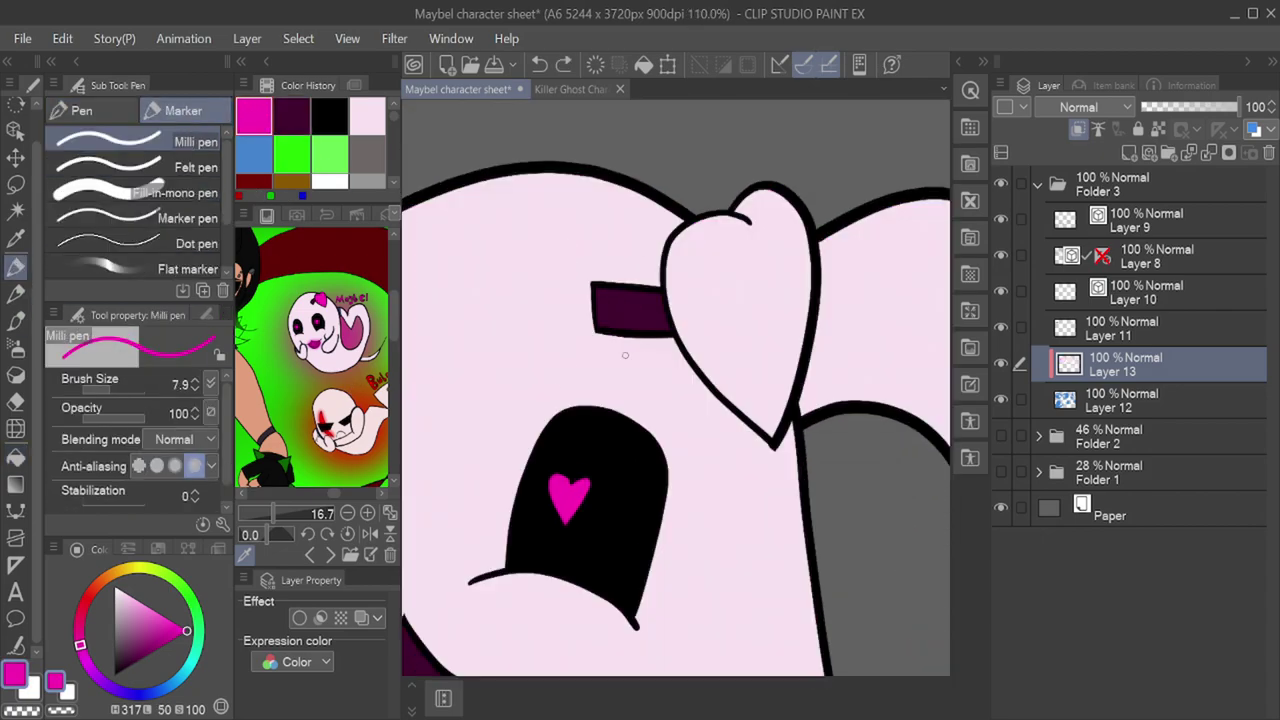
scroll(625, 355, up, 3)
mouse_move(620, 230)
mouse_down()
mouse_move(705, 215)
mouse_move(670, 500)
mouse_move(610, 590)
mouse_move(588, 215)
mouse_move(663, 391)
mouse_move(640, 425)
mouse_up()
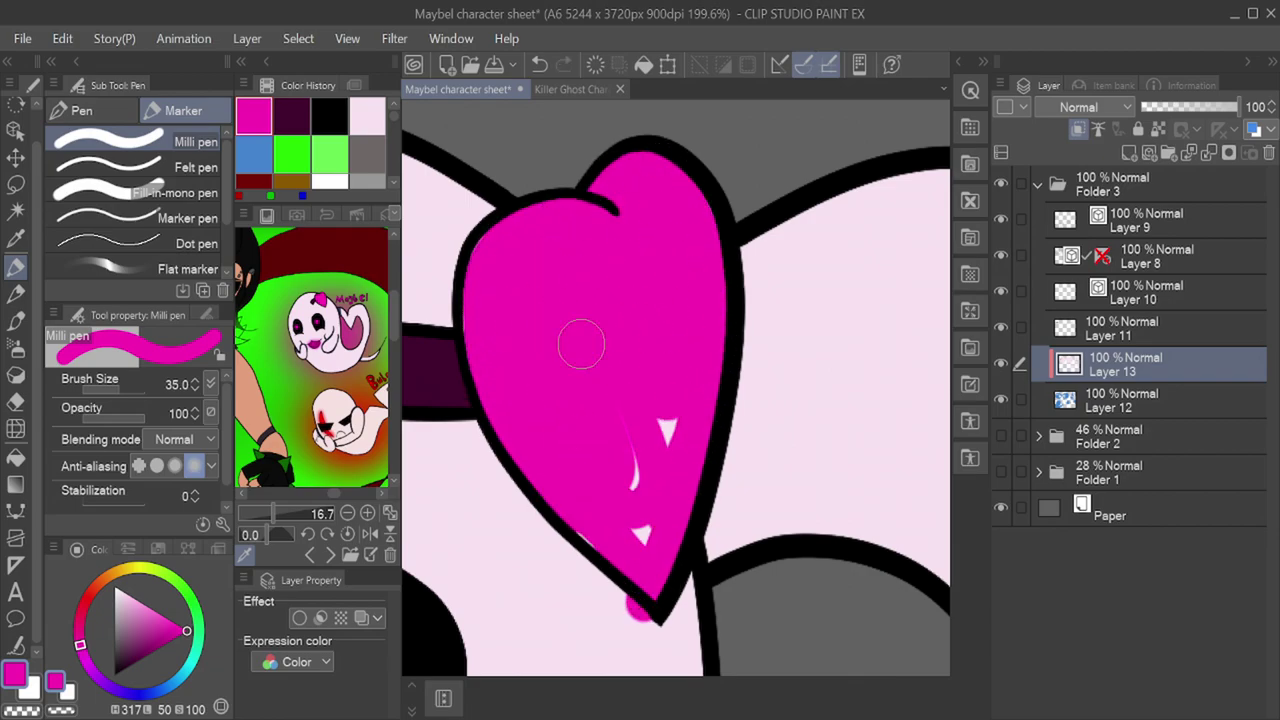
alt+click(572, 566)
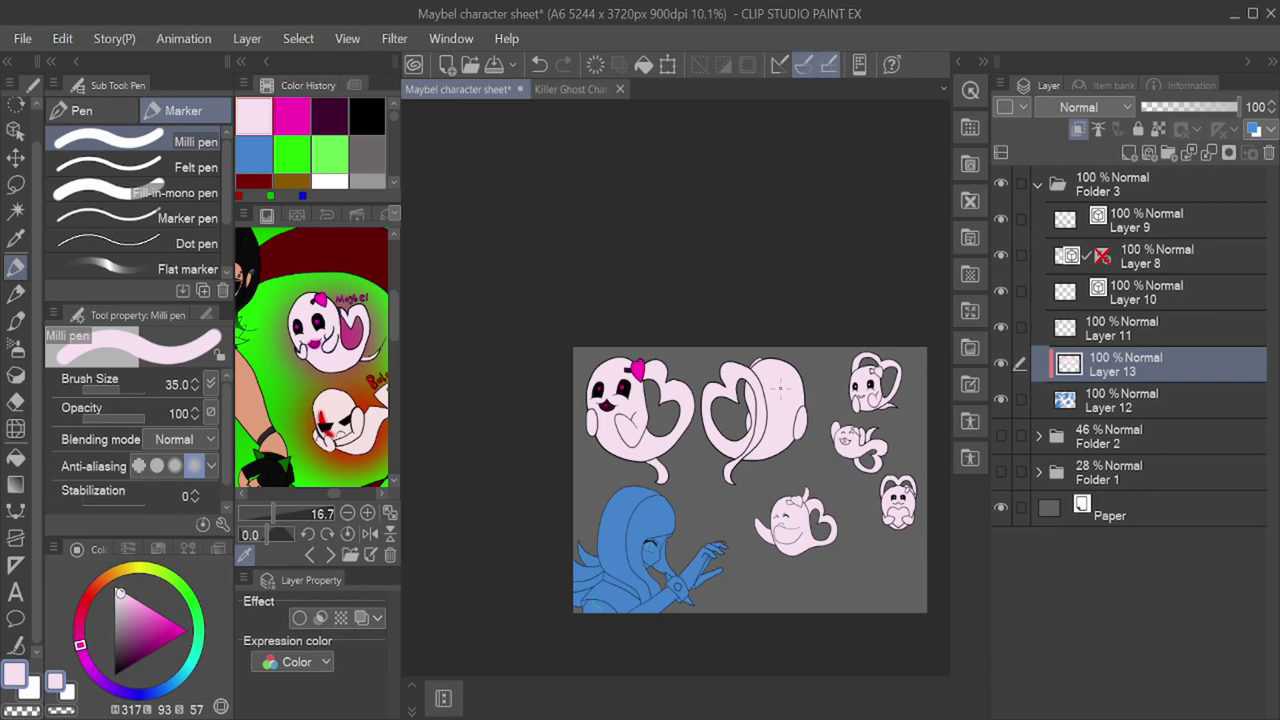
Step: Fill the upper small ghost's bow heart and heart pupils magenta, and its bow ribbon and mouth dark purple
key(g)
scroll(930, 418, up, 8)
click(829, 288)
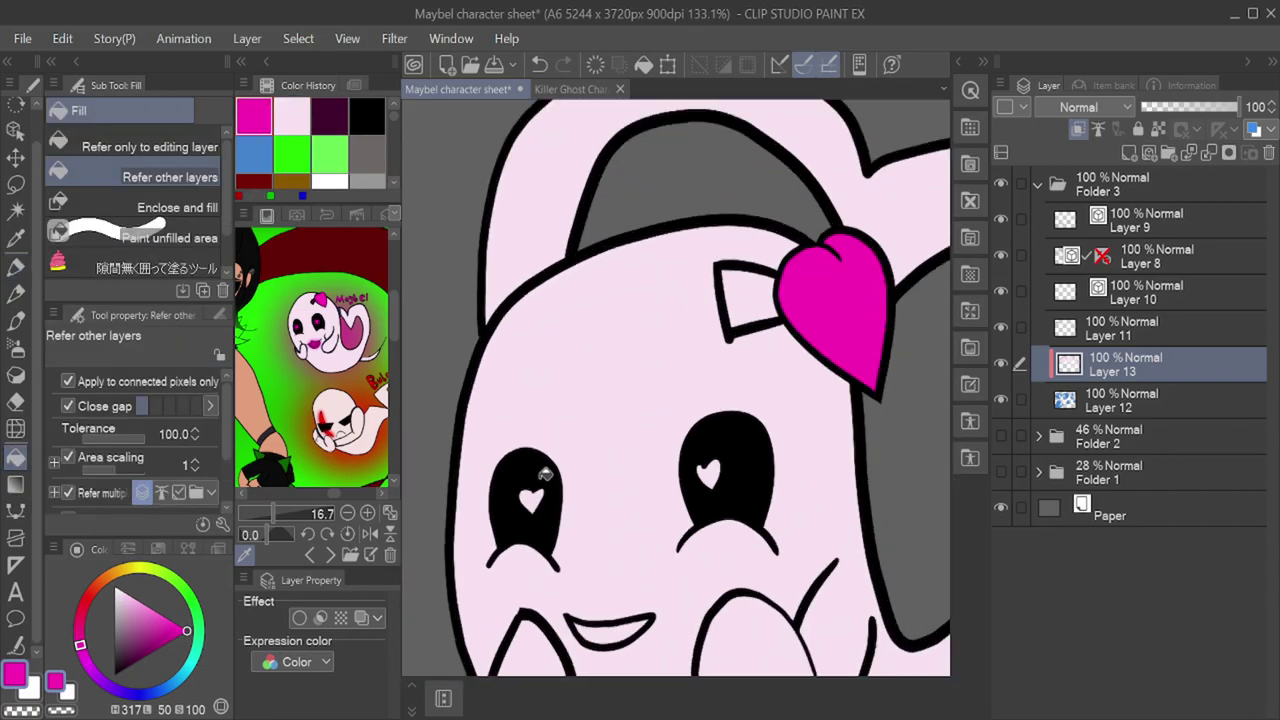
click(532, 494)
click(709, 478)
click(330, 116)
click(742, 302)
click(623, 577)
Step: Fill the laughing ghost's mouth and bow ribbon dark purple, and its mouth heart and bow heart magenta
scroll(630, 345, down, 8)
scroll(592, 480, up, 8)
click(586, 508)
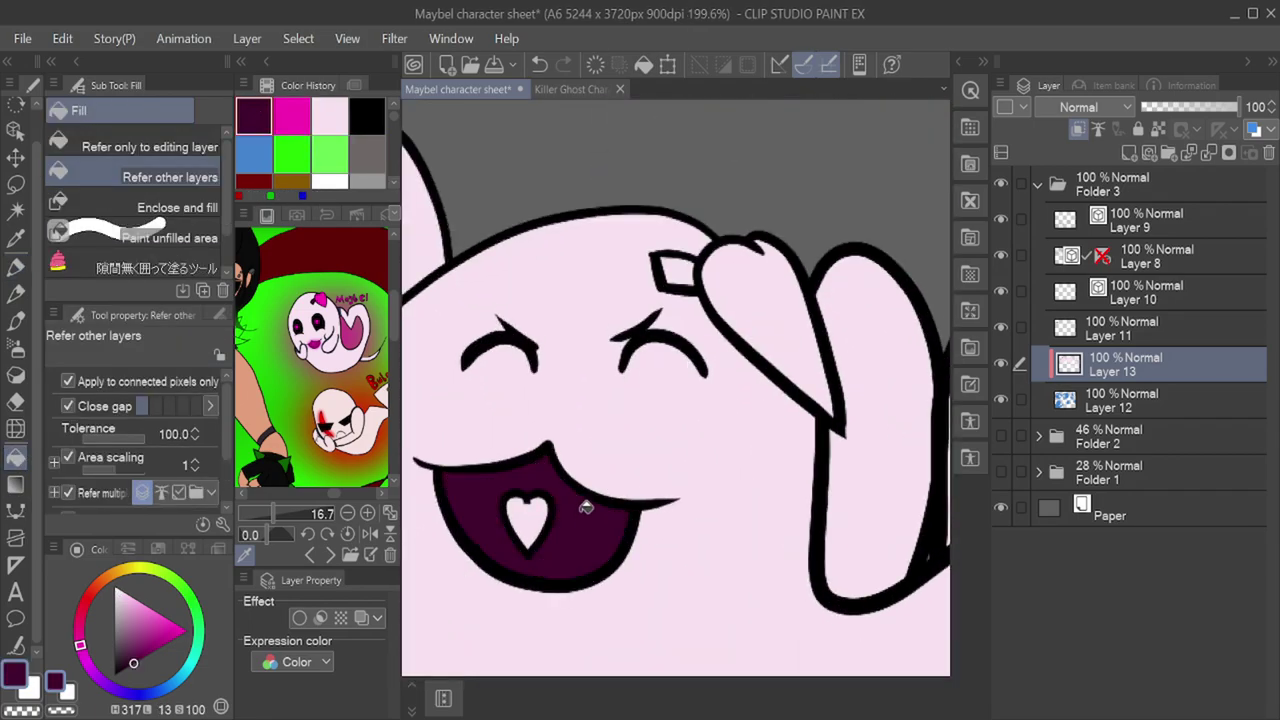
click(682, 262)
scroll(646, 440, down, 6)
scroll(620, 431, up, 6)
click(292, 116)
scroll(600, 508, down, 6)
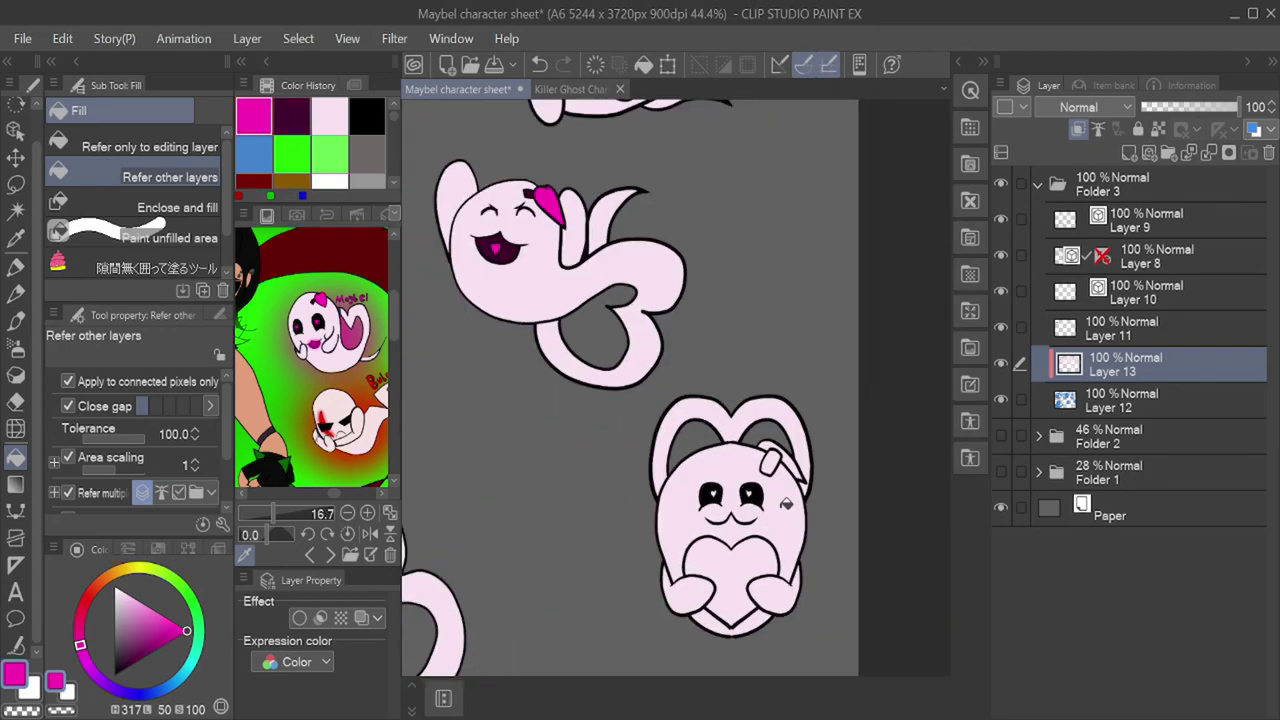
Step: Colour the heart-holding ghost with magenta on the bow heart, pupils and held heart, and dark purple on the bow ribbon
scroll(522, 503, up, 6)
click(292, 115)
click(803, 352)
scroll(755, 438, down, 6)
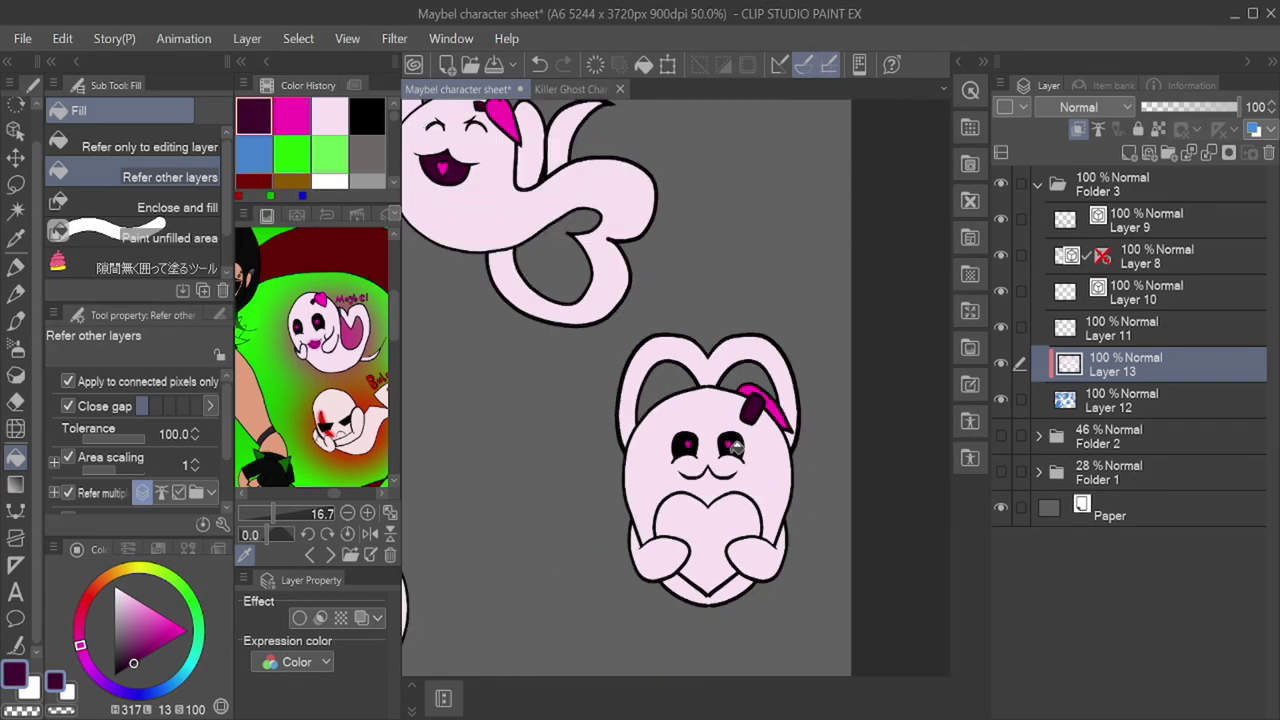
scroll(745, 540, up, 4)
click(292, 116)
click(671, 535)
Step: Fill the giggling ghost's bow heart magenta and its bow ribbon dark purple
scroll(800, 475, down, 6)
scroll(570, 480, up, 4)
scroll(577, 442, up, 4)
click(292, 116)
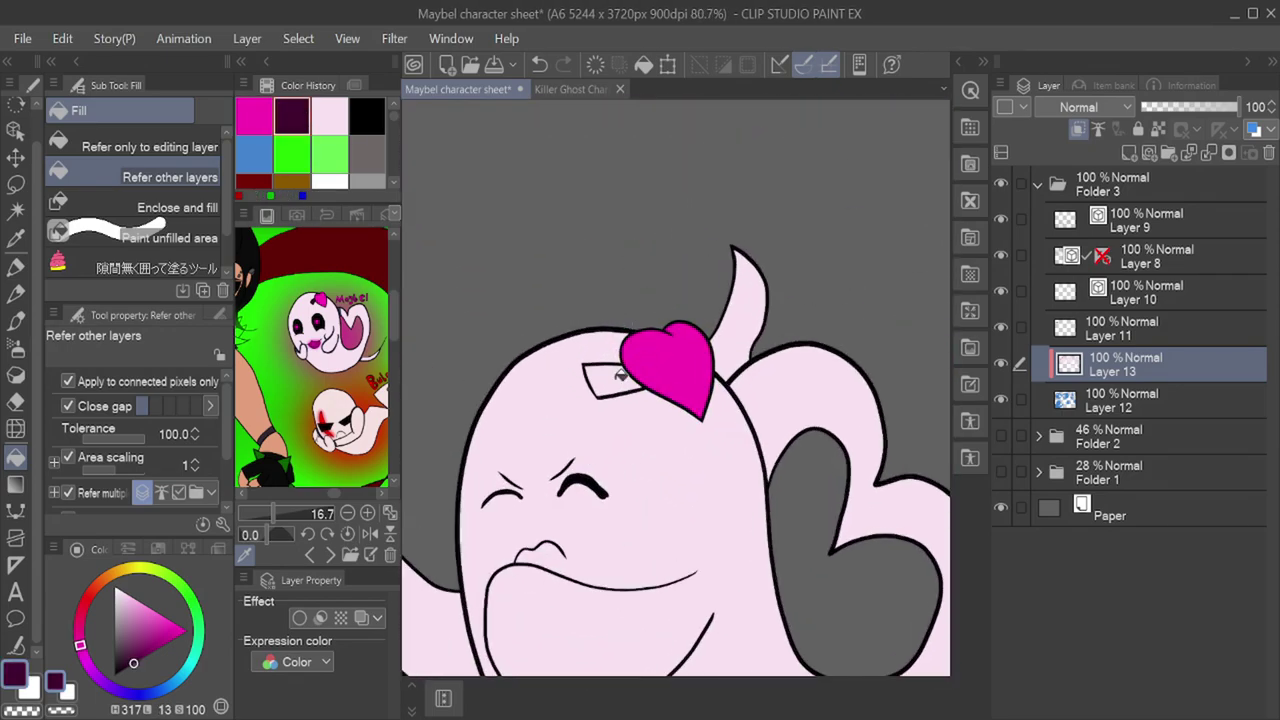
click(614, 371)
Step: Fill the human figure's hair, top, wristband and glove with the near-black sampled from the reference palette
scroll(682, 468, down, 10)
scroll(680, 490, up, 1)
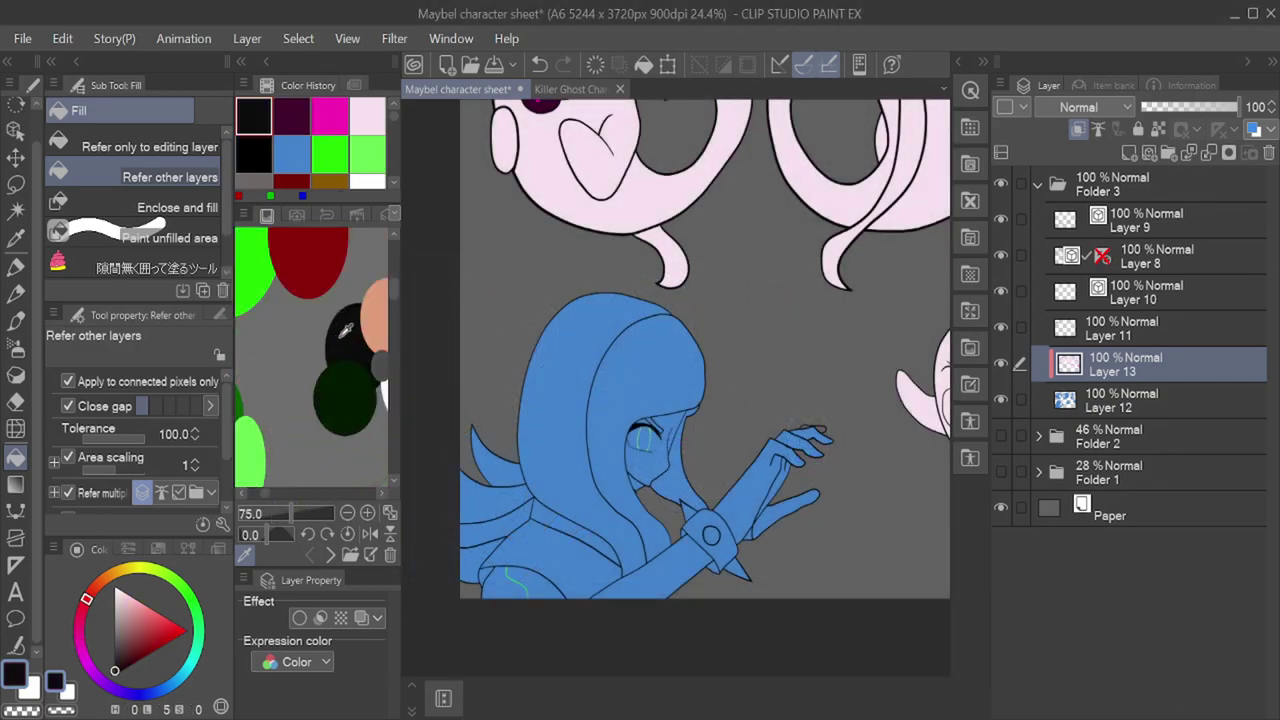
click(600, 360)
click(650, 460)
click(540, 550)
click(712, 540)
scroll(733, 566, up, 4)
click(661, 531)
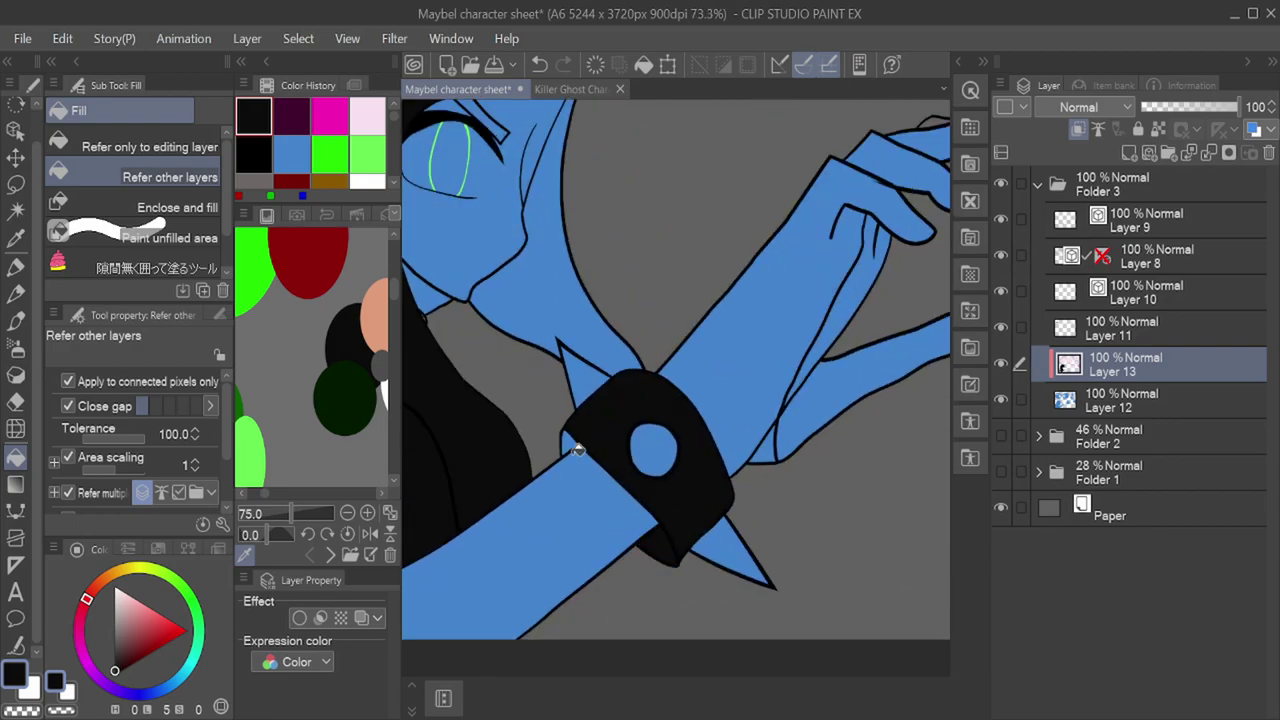
click(580, 447)
click(590, 310)
scroll(594, 300, down, 4)
scroll(720, 380, up, 3)
click(674, 530)
Step: Fill the two unfilled fingertips with the sampled base blue on Layer 12 and return to Layer 13
scroll(840, 330, up, 4)
click(1125, 400)
scroll(841, 353, up, 3)
alt+click(583, 346)
click(583, 326)
click(710, 338)
click(1125, 364)
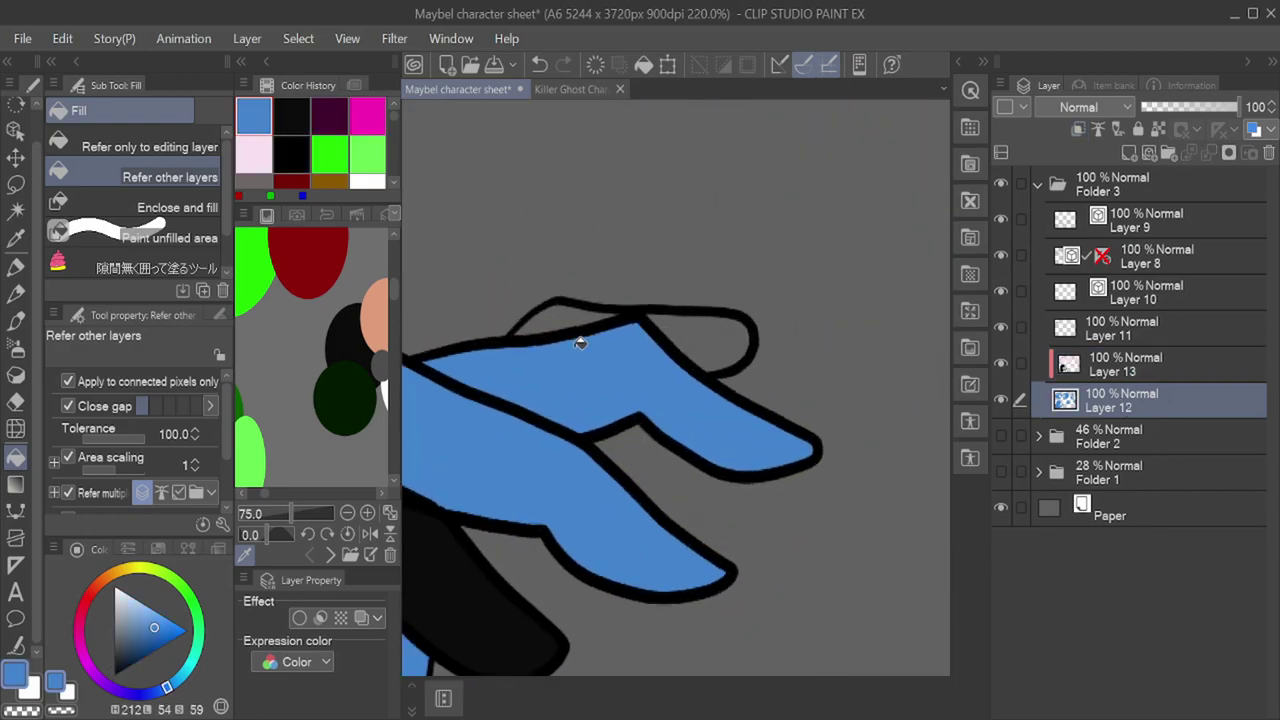
Step: Fill the wristband's spikes and round gem with the dark green sampled from the reference palette
scroll(790, 388, down, 8)
scroll(367, 393, down, 3)
scroll(367, 393, up, 2)
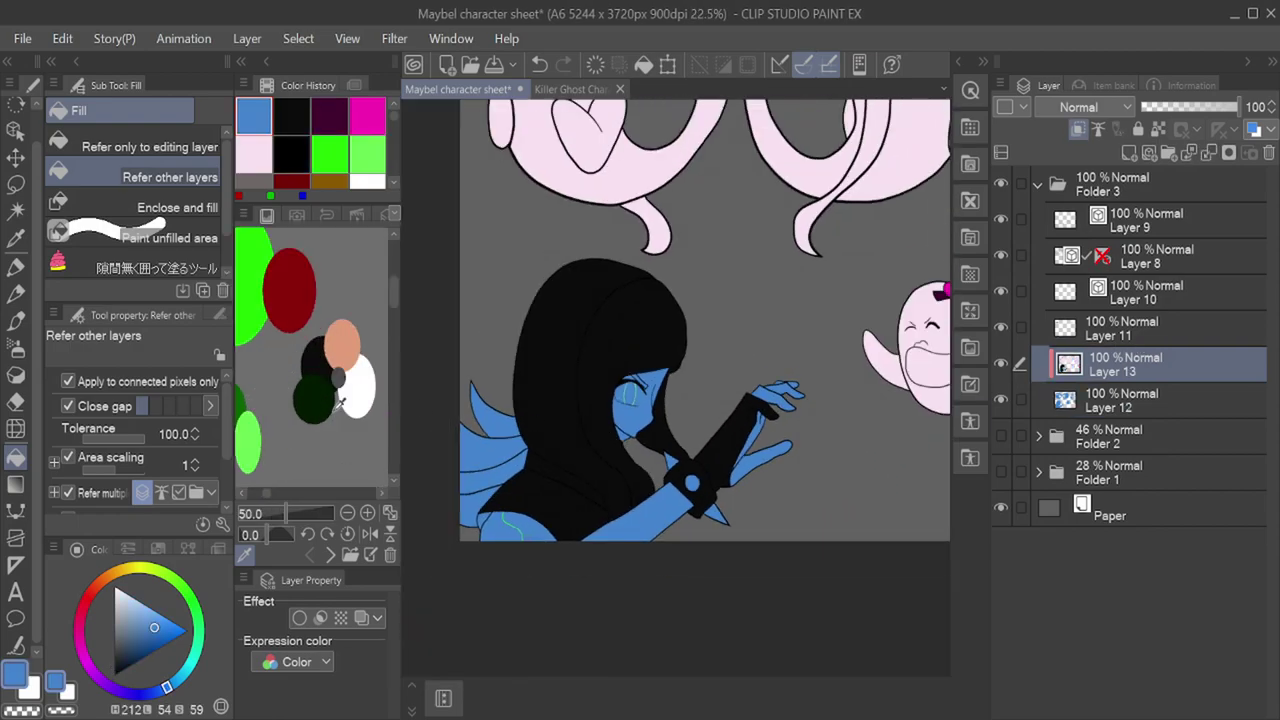
click(314, 400)
scroll(481, 530, up, 3)
scroll(682, 496, up, 4)
click(773, 547)
click(708, 464)
click(657, 404)
scroll(655, 400, down, 3)
Step: Fill the human figure's eyebrow area with the sampled near-black and the small area under the chin with white
alt+click(626, 265)
click(592, 292)
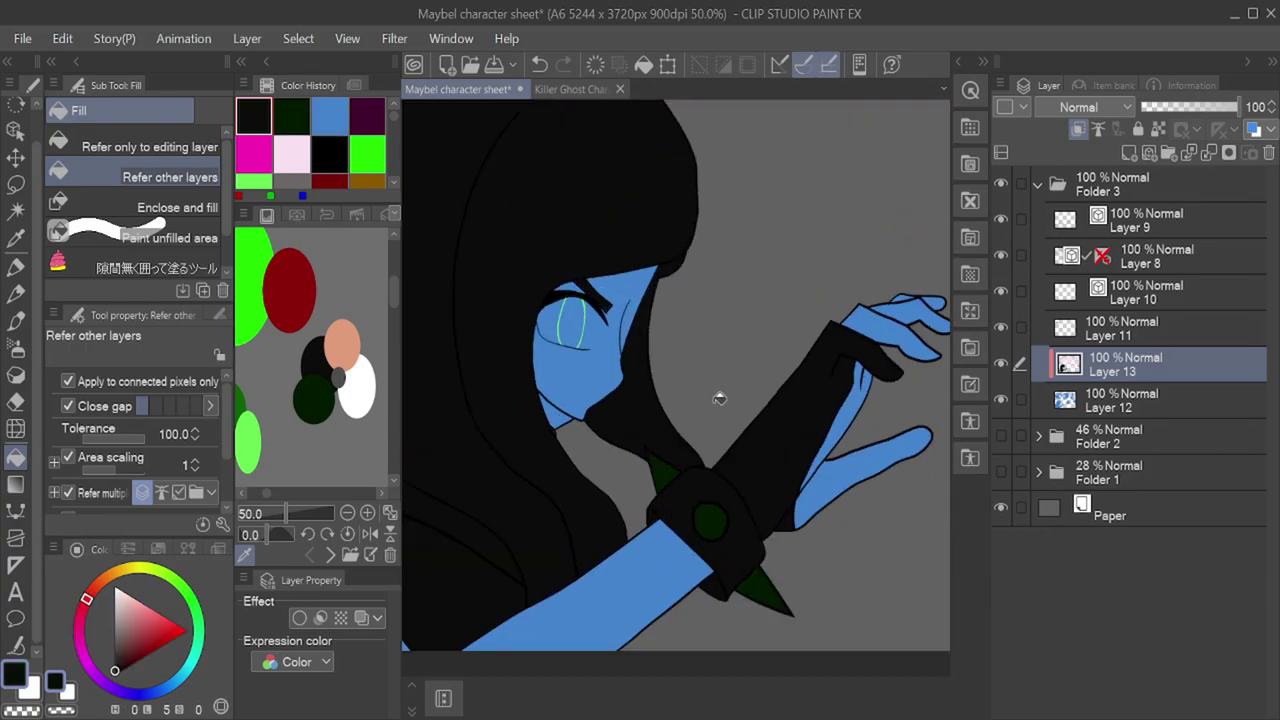
click(374, 393)
click(557, 416)
Step: Fill a missed gap in the human figure with the sampled base blue on Layer 12
alt+click(640, 548)
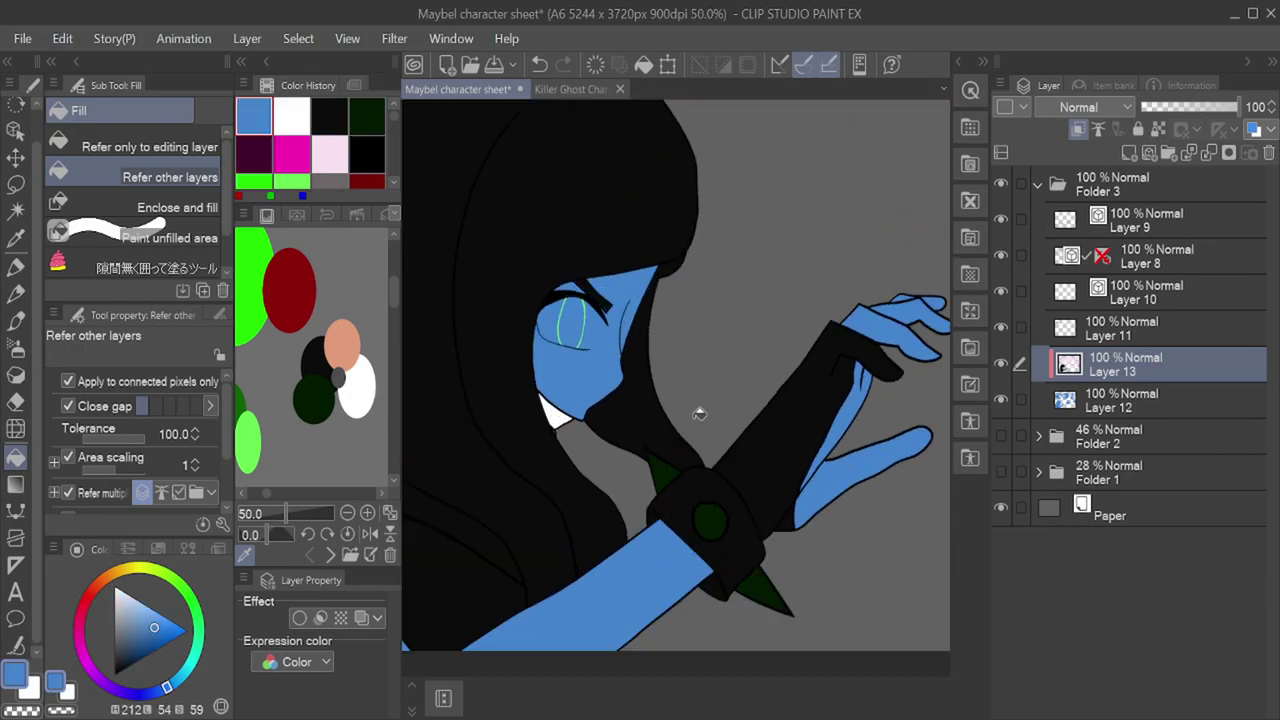
click(1125, 400)
scroll(555, 428, up, 3)
click(599, 484)
scroll(606, 497, down, 6)
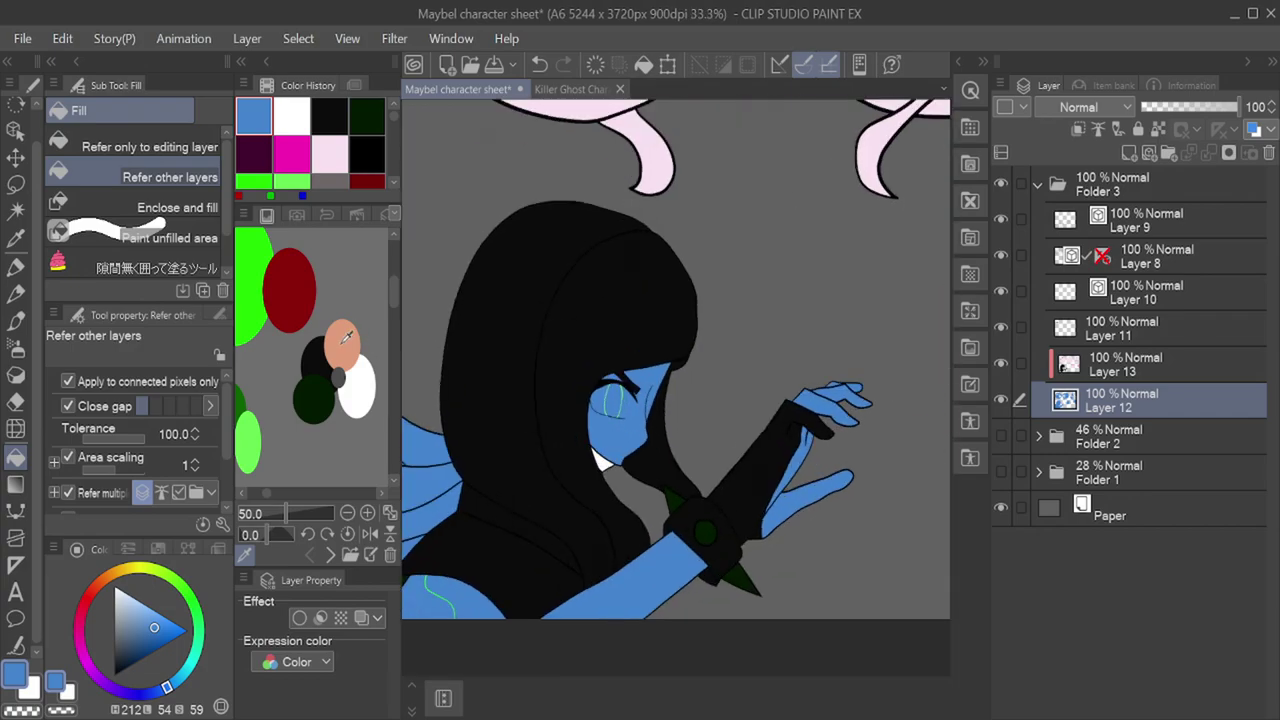
Step: Fill the human figure's face and hand on Layer 13 with the skin tone sampled from the palette, undoing the forearm fill
scroll(640, 478, up, 1)
click(342, 346)
click(1128, 372)
click(625, 395)
scroll(611, 343, up, 2)
scroll(610, 342, down, 3)
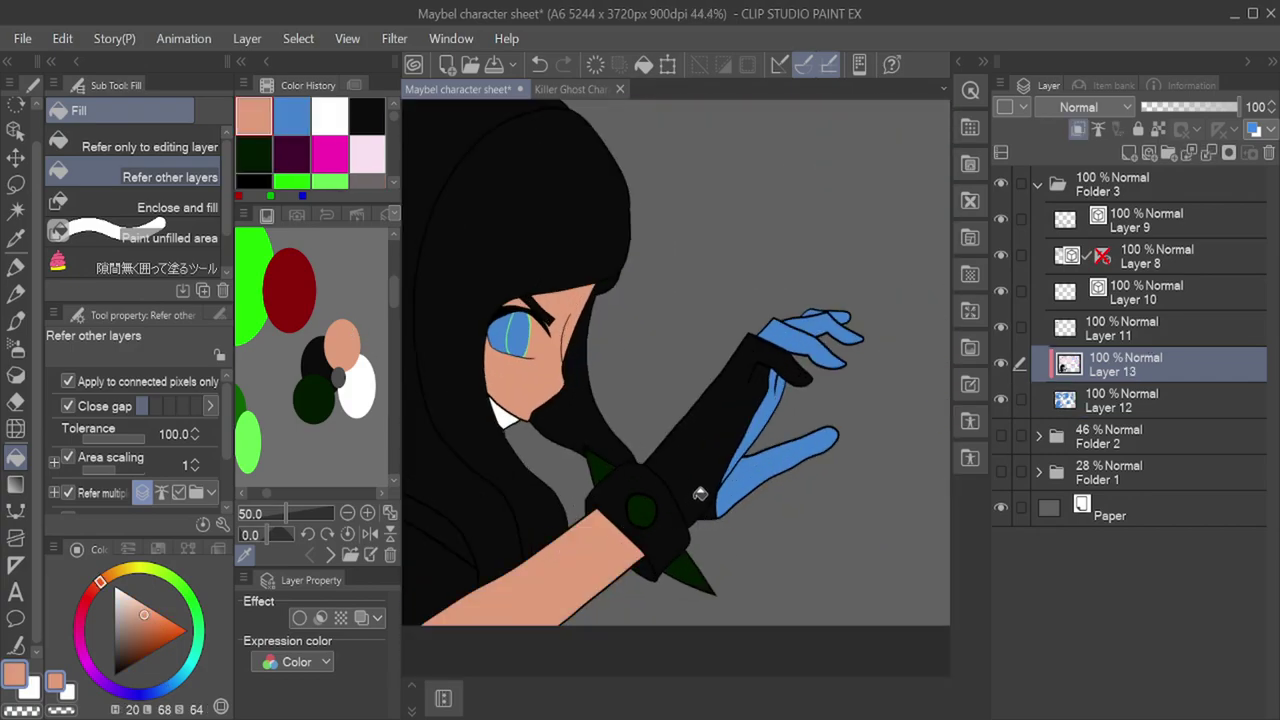
key(ctrl+z)
click(768, 424)
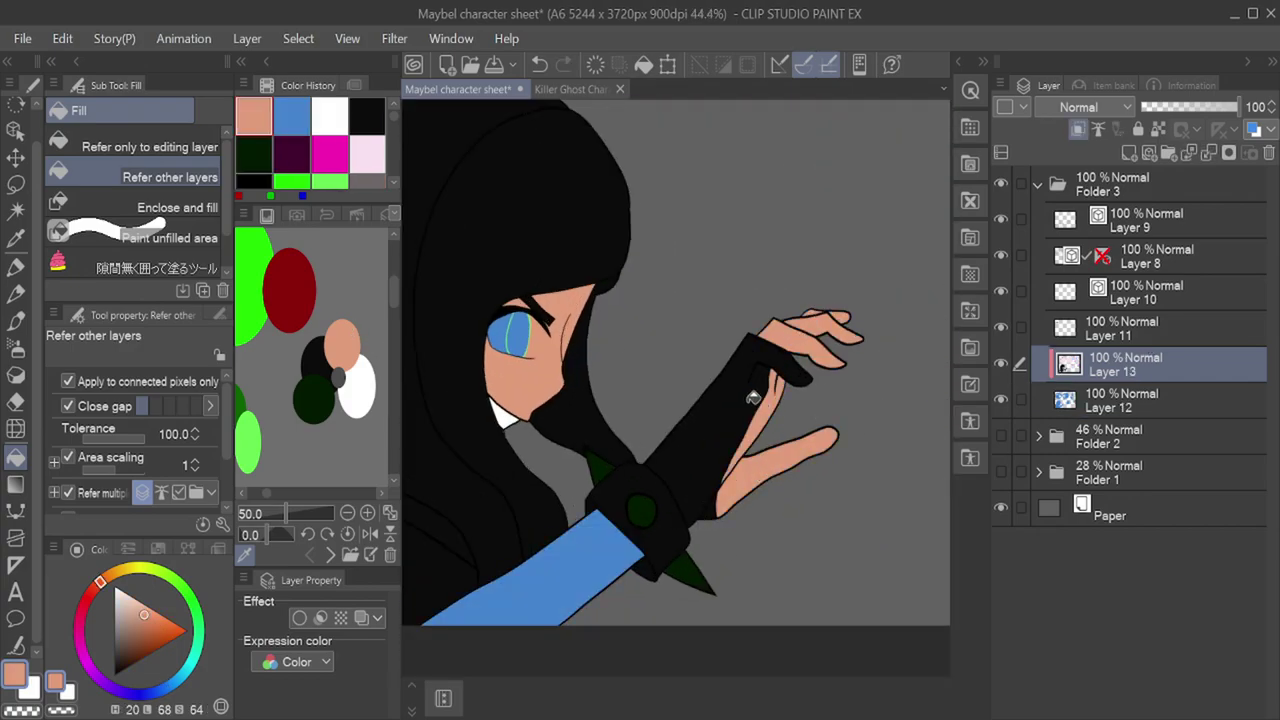
Step: Fill the forearm sleeve with the sampled near-black and the bare shoulder with the skin tone
right_click(754, 398)
click(570, 565)
scroll(808, 481, down, 3)
scroll(594, 508, up, 3)
right_click(805, 351)
click(620, 582)
click(548, 585)
scroll(642, 612, down, 1)
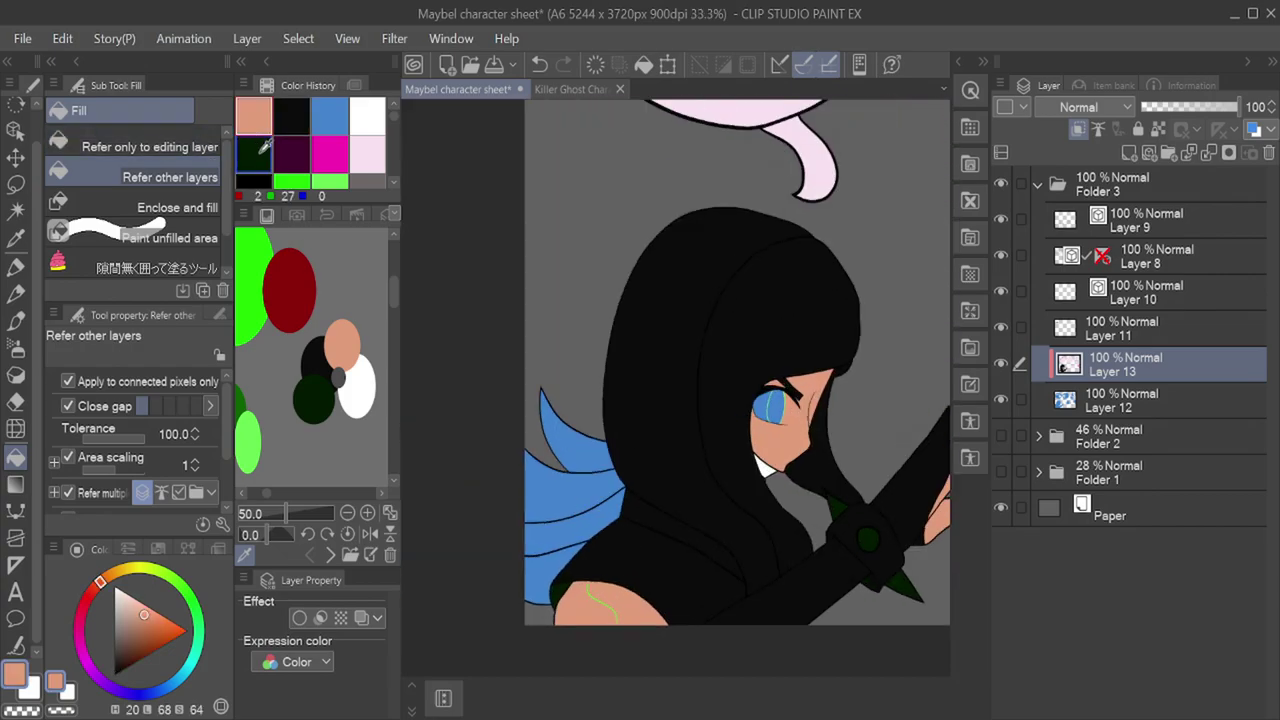
Step: Fill the wing shapes behind the human figure's back with the bright green from the reference palette
click(251, 280)
scroll(581, 542, up, 3)
drag(506, 580, 528, 340)
scroll(450, 425, down, 4)
Step: Paint the human figure's eye white with the Milli pen and tidy its edge with the sampled skin tone
scroll(660, 356, up, 8)
scroll(618, 384, up, 3)
click(361, 386)
key(p)
mouse_move(536, 408)
mouse_down()
mouse_move(504, 456)
mouse_move(505, 511)
mouse_move(585, 558)
mouse_move(695, 577)
mouse_move(768, 511)
mouse_move(685, 402)
mouse_move(584, 397)
mouse_move(695, 485)
mouse_move(670, 543)
mouse_move(560, 530)
mouse_up()
right_click(546, 605)
drag(550, 595, 501, 571)
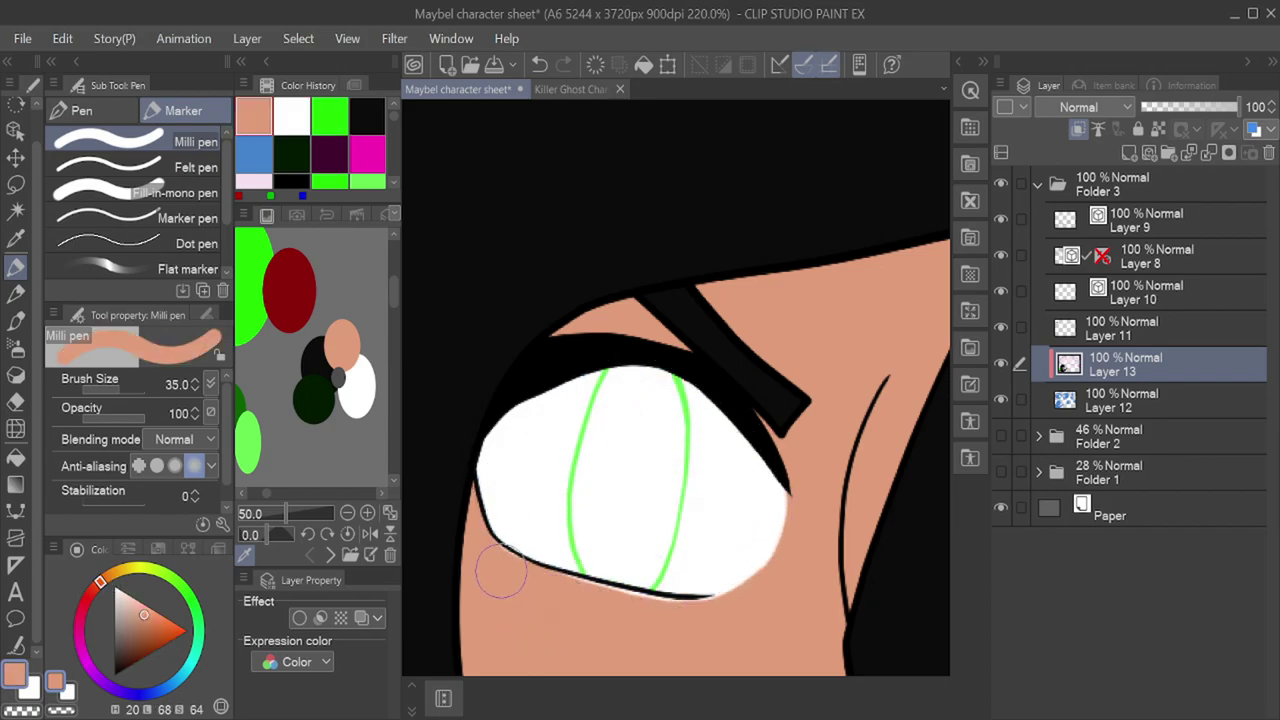
alt+click(740, 548)
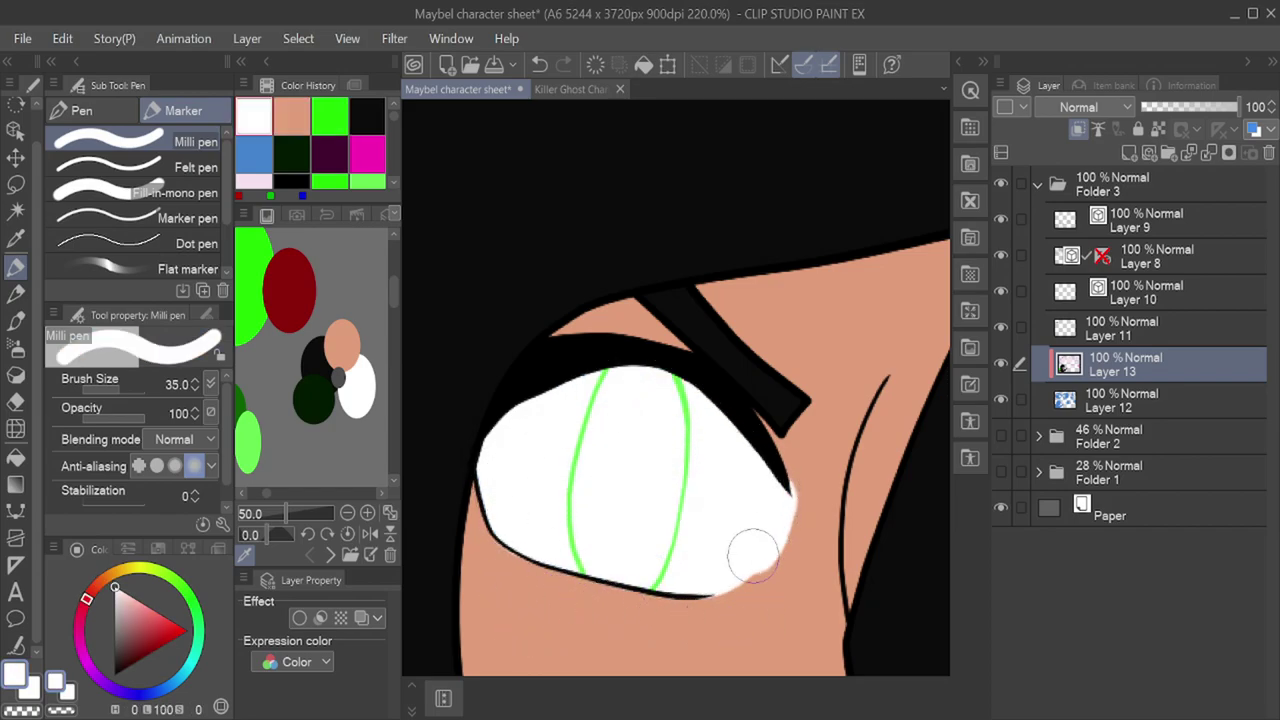
alt+click(712, 614)
Step: Add a layer above Layer 13 and fill the iris with the bright green from the reference palette
scroll(683, 468, down, 13)
scroll(683, 468, up, 5)
click(1129, 153)
click(252, 292)
click(16, 458)
scroll(651, 517, up, 6)
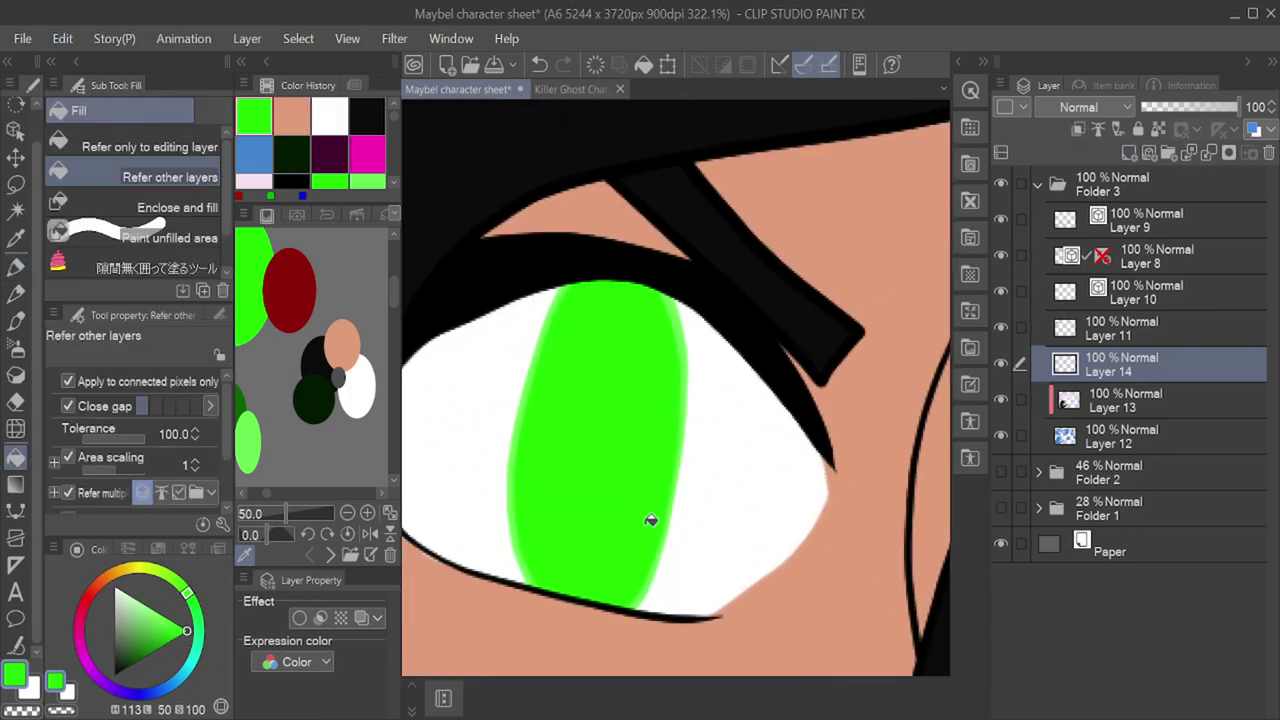
Step: Add a layer clipped to the iris layer and paint the upper half of the iris dark green
key(ctrl+shift+n)
click(240, 398)
scroll(357, 349, down, 2)
scroll(338, 357, up, 2)
click(17, 268)
mouse_move(690, 430)
mouse_down()
mouse_move(512, 378)
mouse_move(481, 424)
mouse_move(668, 431)
mouse_up()
Step: Add a layer above the iris shading and paint a tall oval black pupil in its centre
click(115, 675)
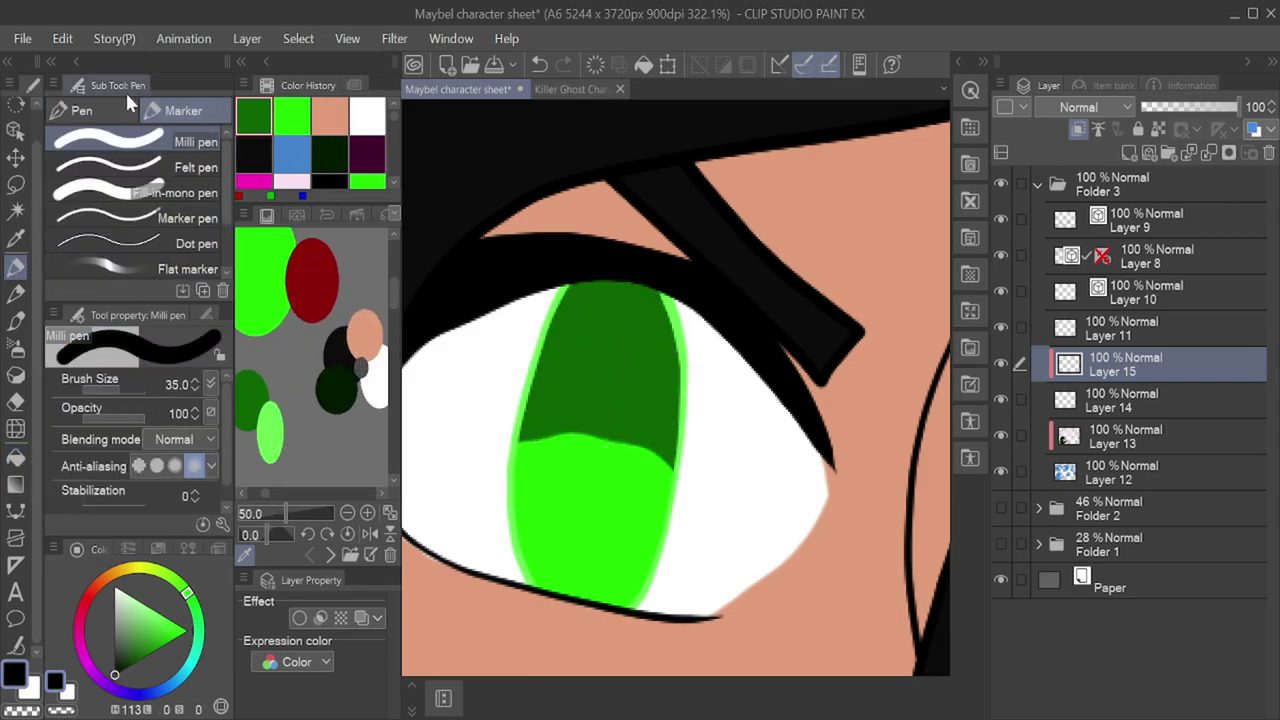
click(125, 109)
click(1129, 153)
mouse_move(577, 475)
mouse_down()
mouse_move(615, 470)
mouse_move(605, 350)
mouse_move(586, 370)
mouse_move(598, 466)
mouse_up()
Step: Paint a round white highlight at the pupil's upper edge with the Mapping pen at size 30
key(p)
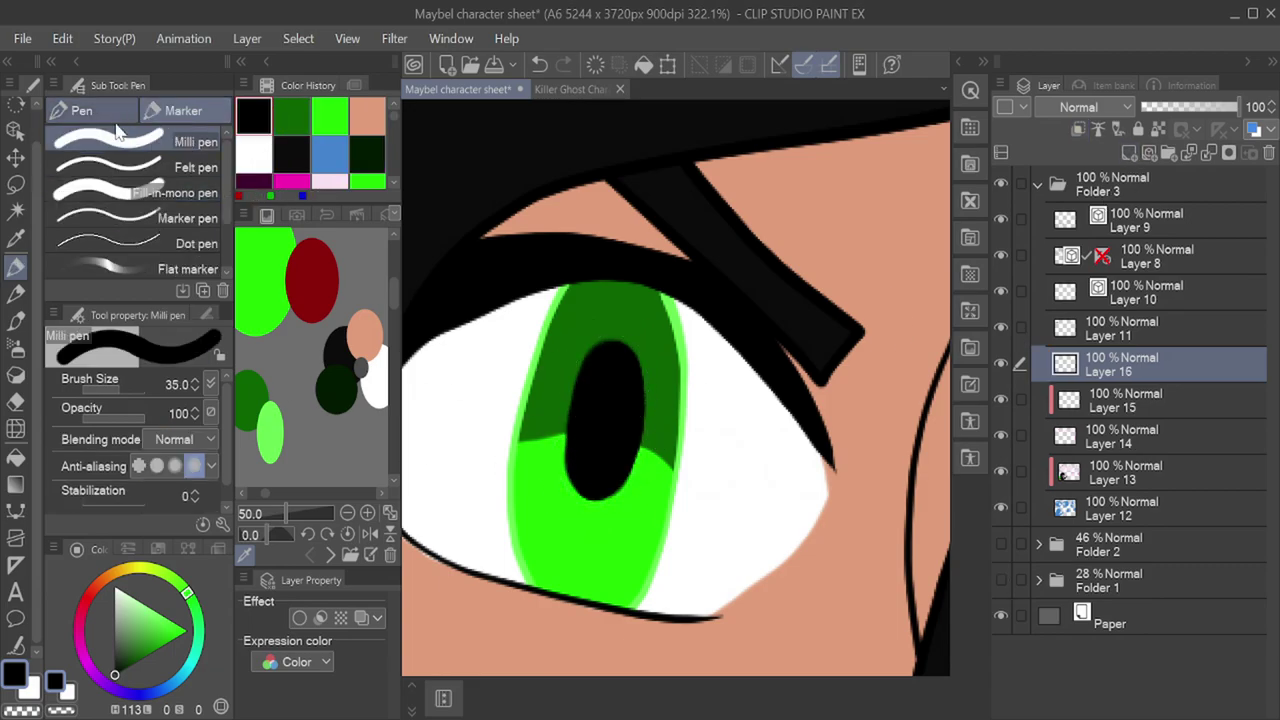
key(p)
key(x)
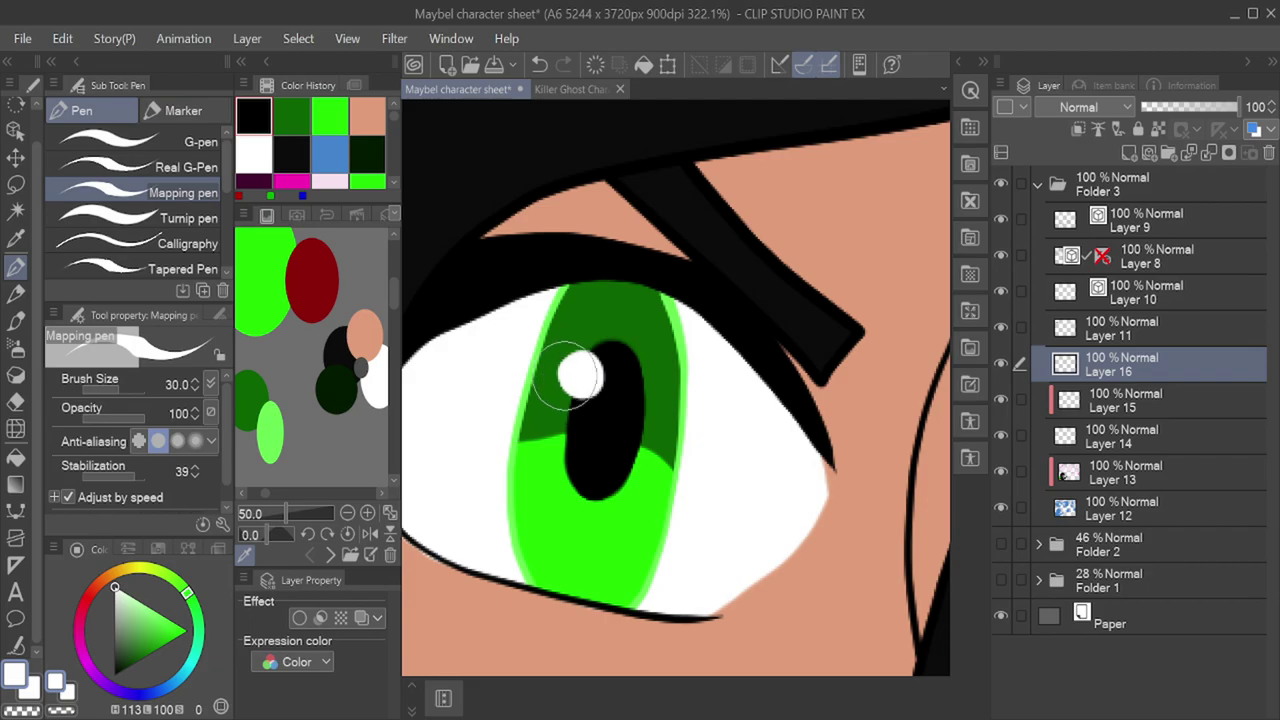
drag(566, 380, 582, 383)
key(ctrl+0)
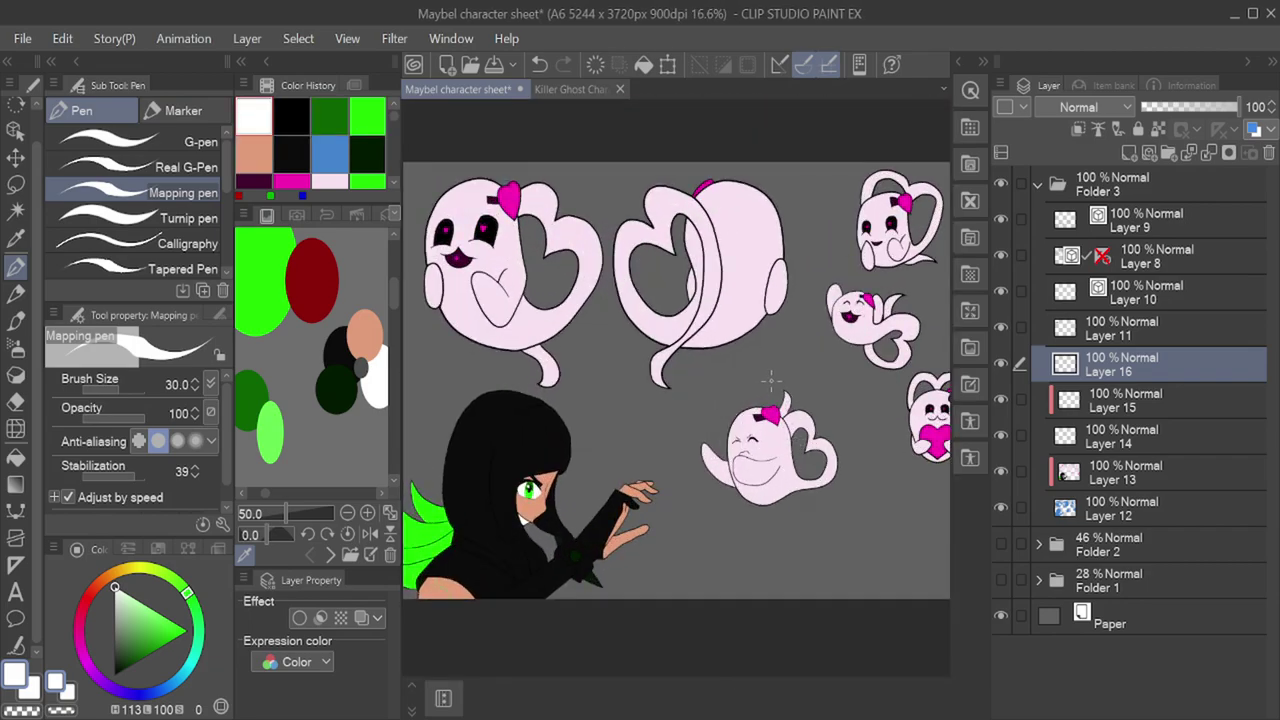
click(1001, 327)
click(1001, 327)
click(1001, 327)
click(1003, 329)
click(1003, 329)
Step: Group Layers 12 to 16 into a new layer folder and collapse it
scroll(625, 484, down, 1)
click(1197, 155)
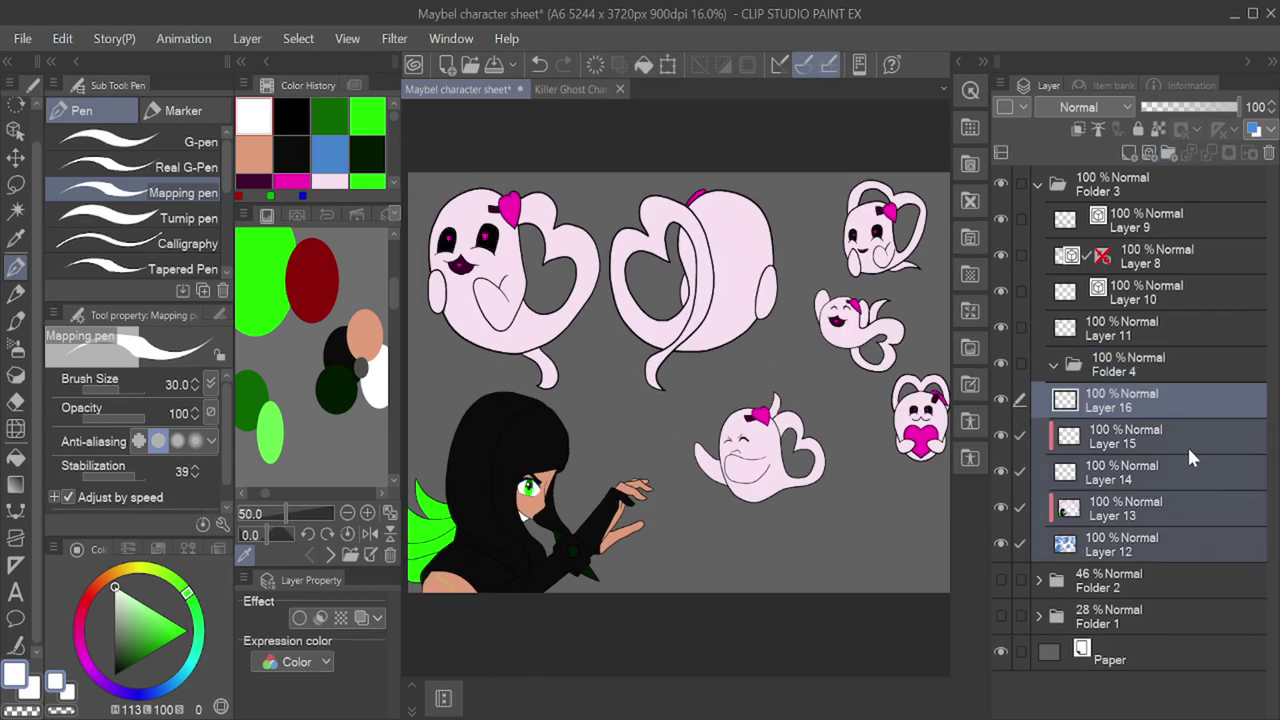
click(1053, 368)
Step: Add a layer above Folder 3 and place both the layer and Folder 3 inside a new folder
click(1129, 153)
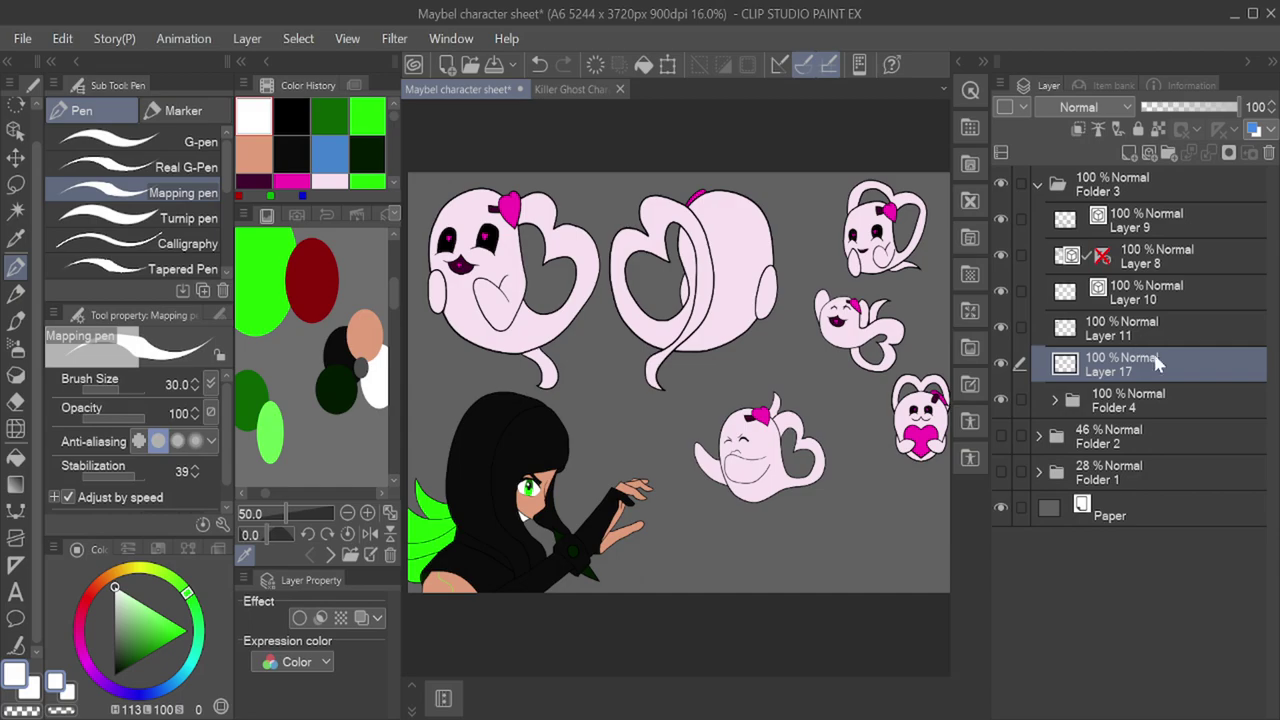
drag(1154, 182, 1152, 180)
click(1038, 221)
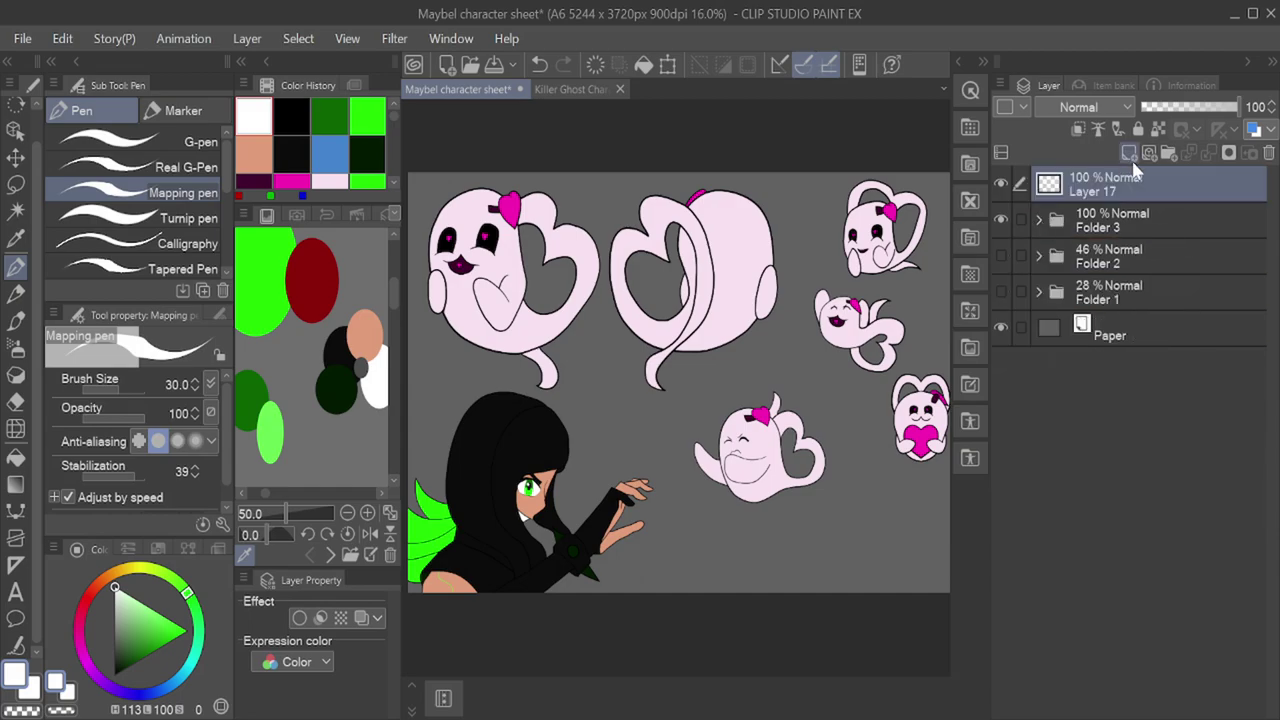
click(1162, 154)
drag(1131, 218, 1136, 192)
drag(1158, 256, 1166, 232)
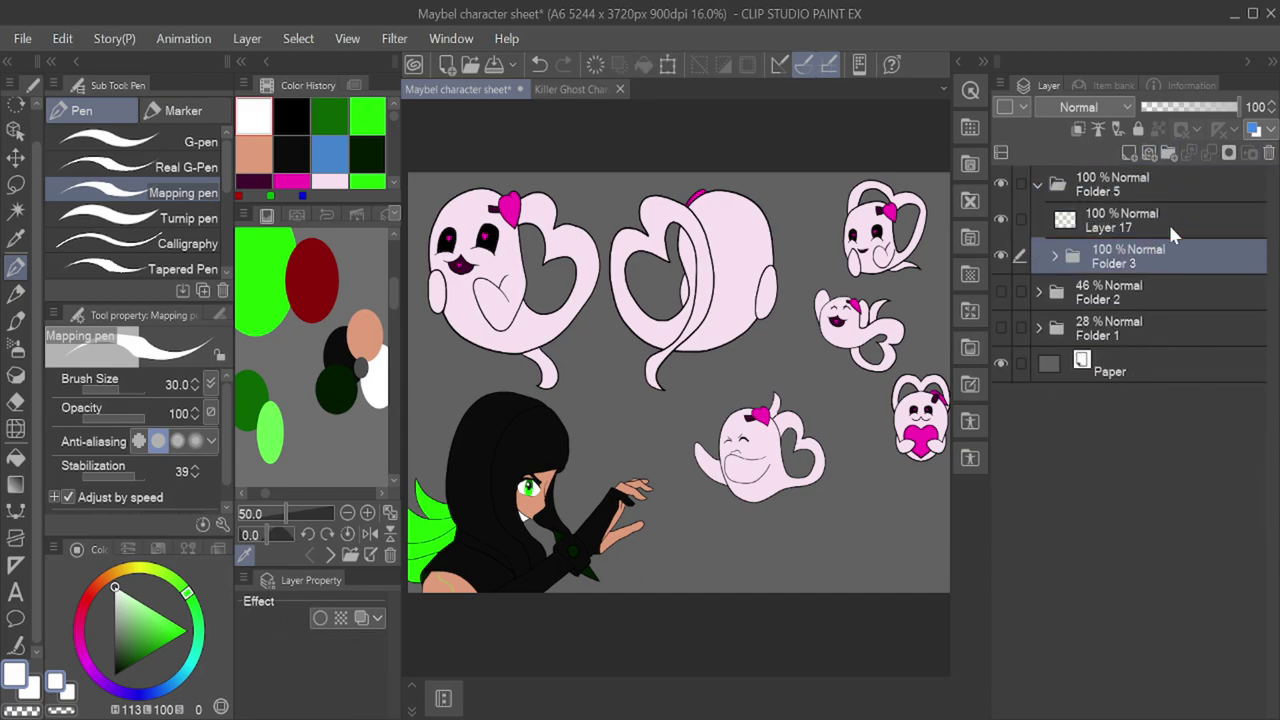
Step: Clip Layer 17 to the folder below and choose a very dark purple as the drawing colour
click(1166, 221)
click(1073, 131)
scroll(830, 347, down, 2)
scroll(830, 347, up, 1)
click(253, 182)
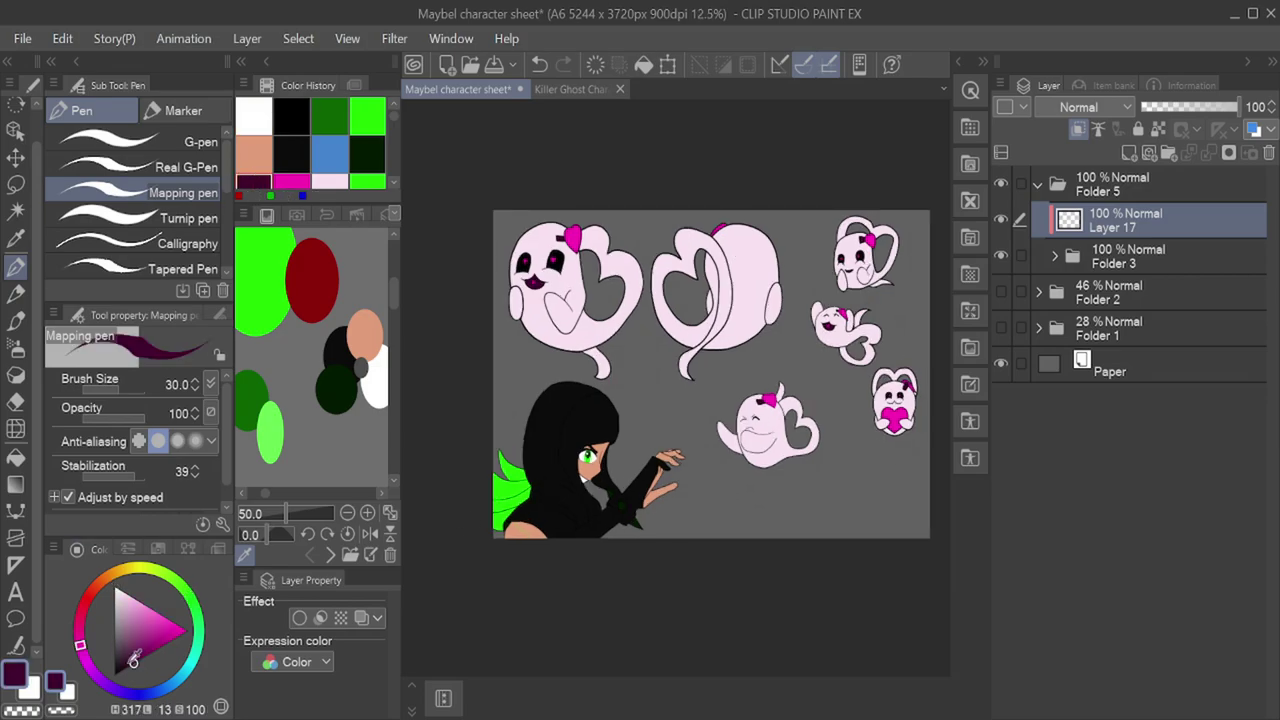
scroll(697, 432, up, 1)
scroll(514, 620, down, 1)
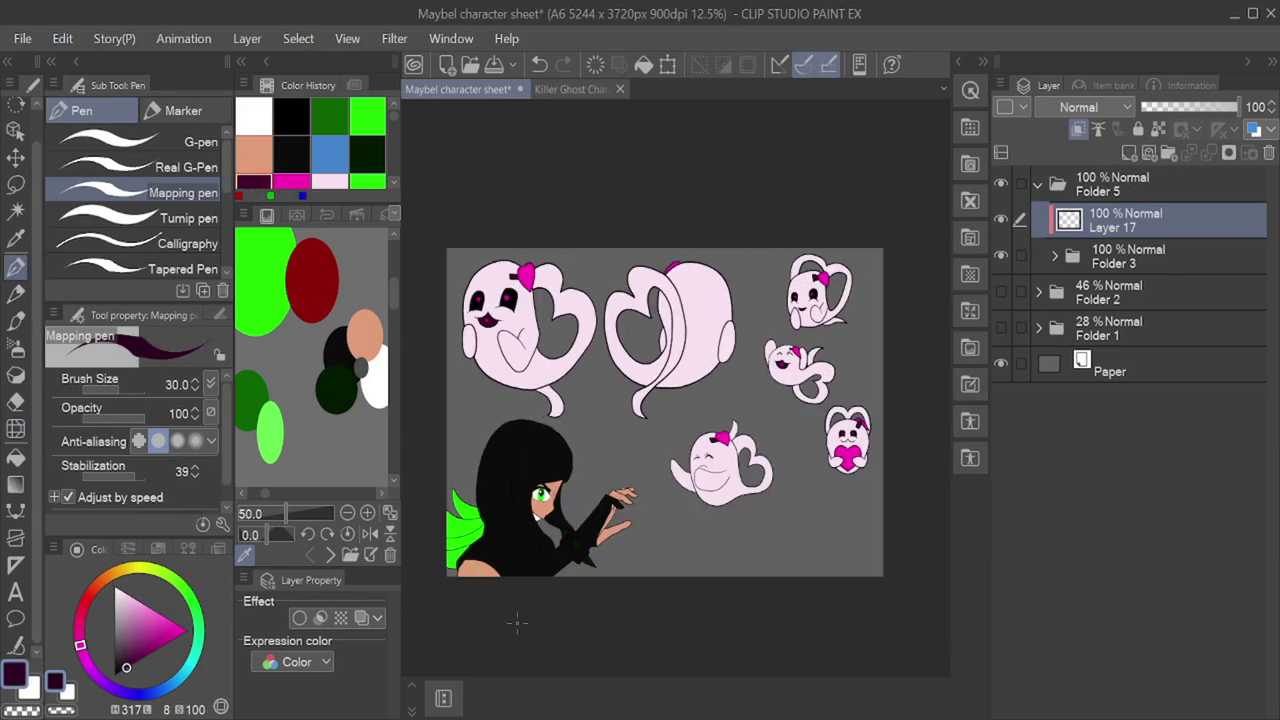
Step: Cover all the characters with dark purple on Layer 17 using the Milli pen and set the layer's blending mode to Overlay
scroll(720, 291, up, 5)
scroll(670, 432, down, 1)
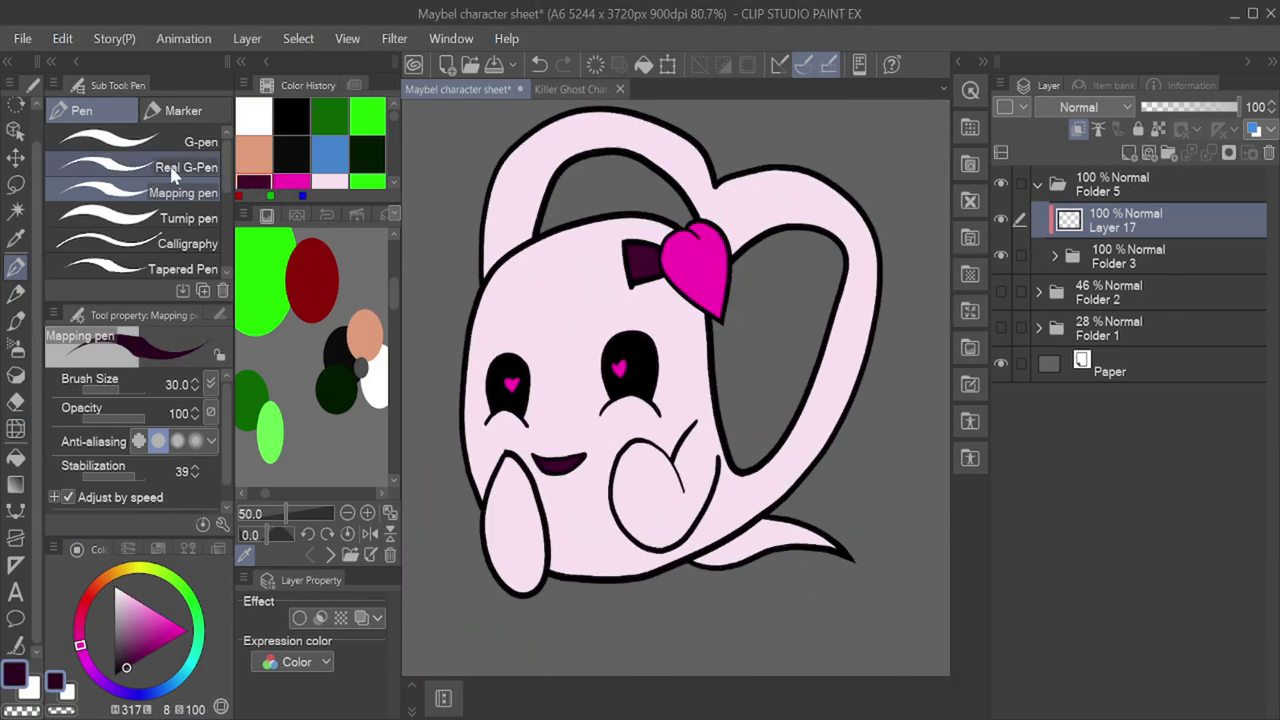
click(182, 111)
drag(555, 208, 465, 282)
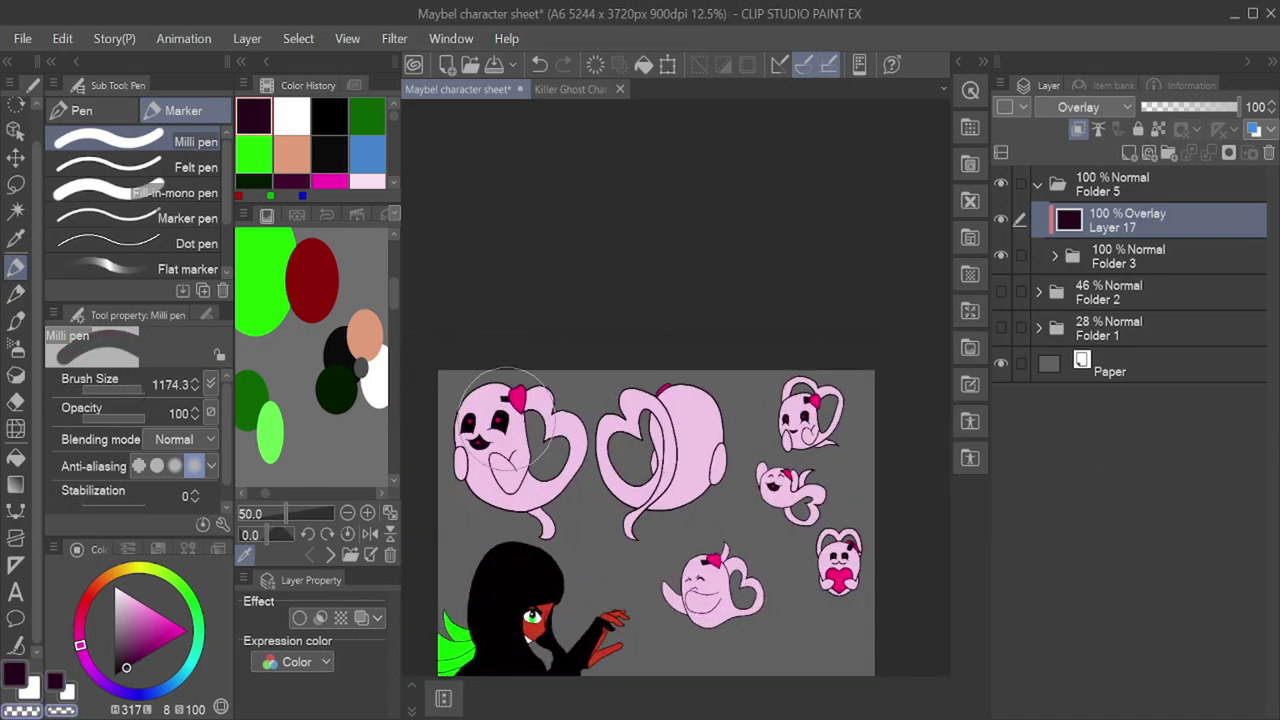
Step: Erase the dark purple overlay from the two large ghosts with the transparent Milli pen
mouse_move(505, 418)
mouse_down()
mouse_move(505, 459)
mouse_move(563, 496)
mouse_move(627, 496)
mouse_move(682, 470)
mouse_up()
scroll(837, 410, up, 5)
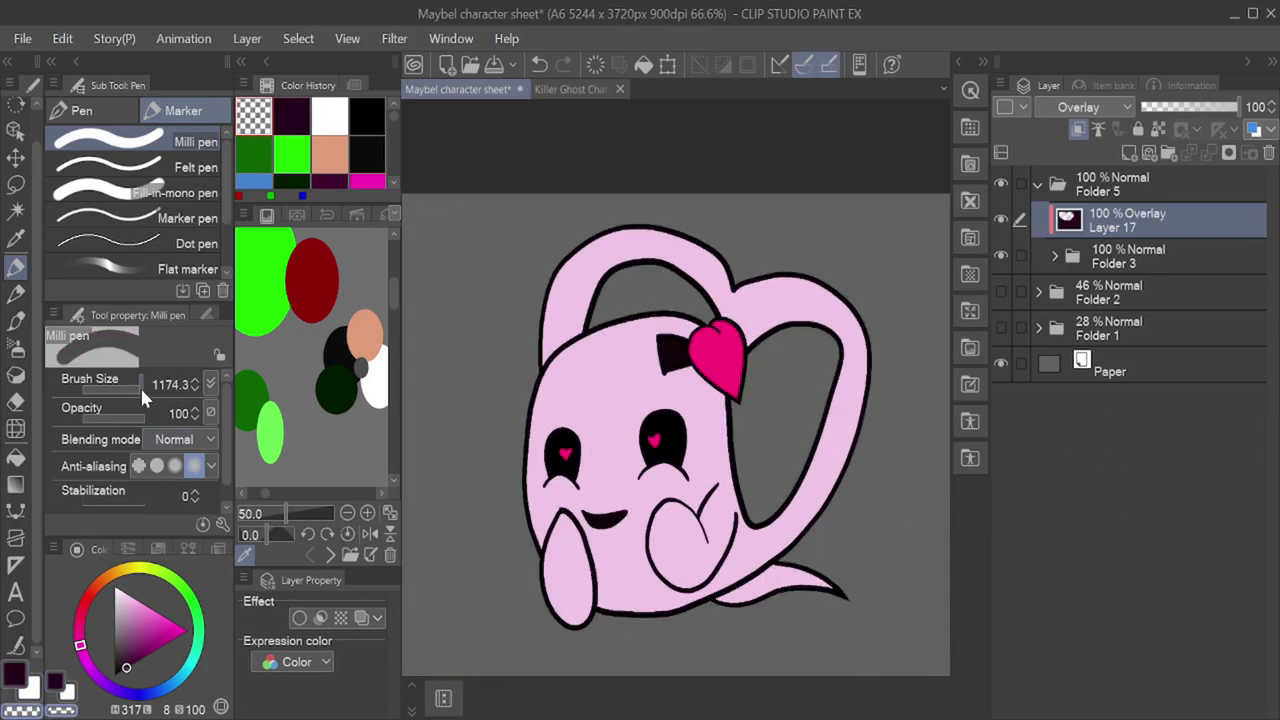
scroll(800, 463, up, 1)
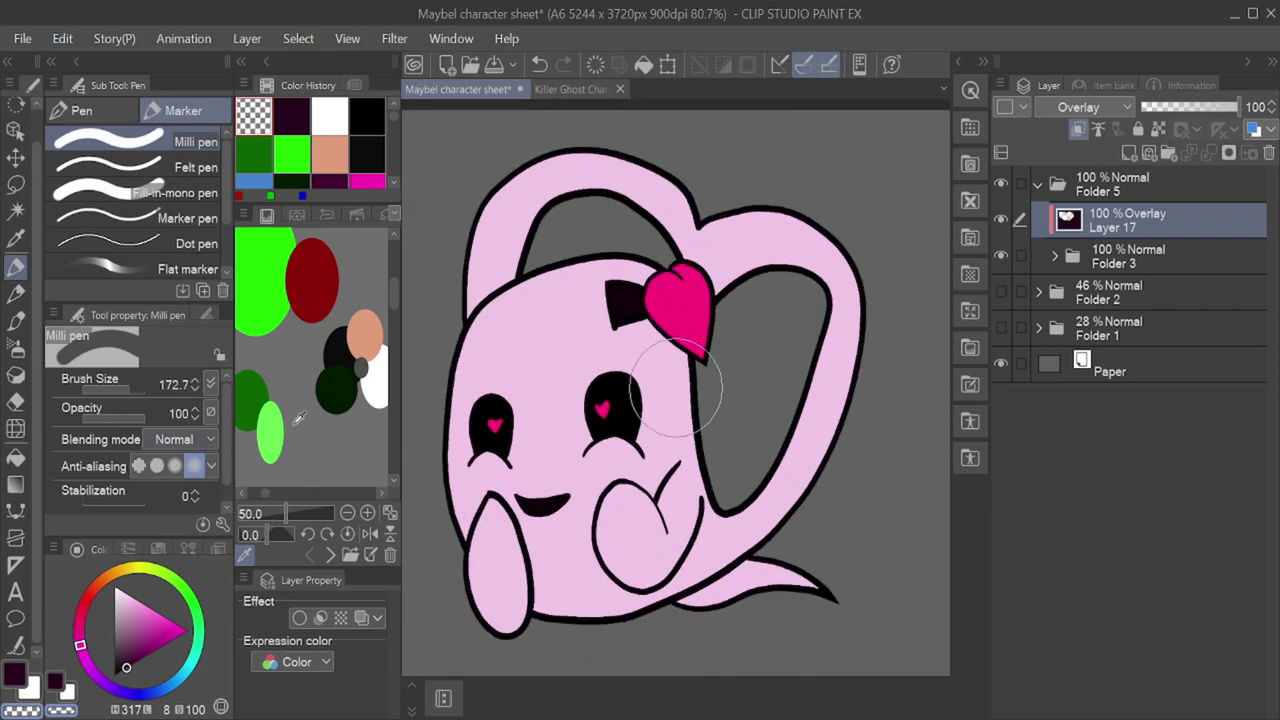
Step: Select the body of the small sitting ghost and erase the overlay from its heart-shaped loops, leaving shadows at their bases
scroll(617, 378, down, 1)
click(15, 211)
click(490, 412)
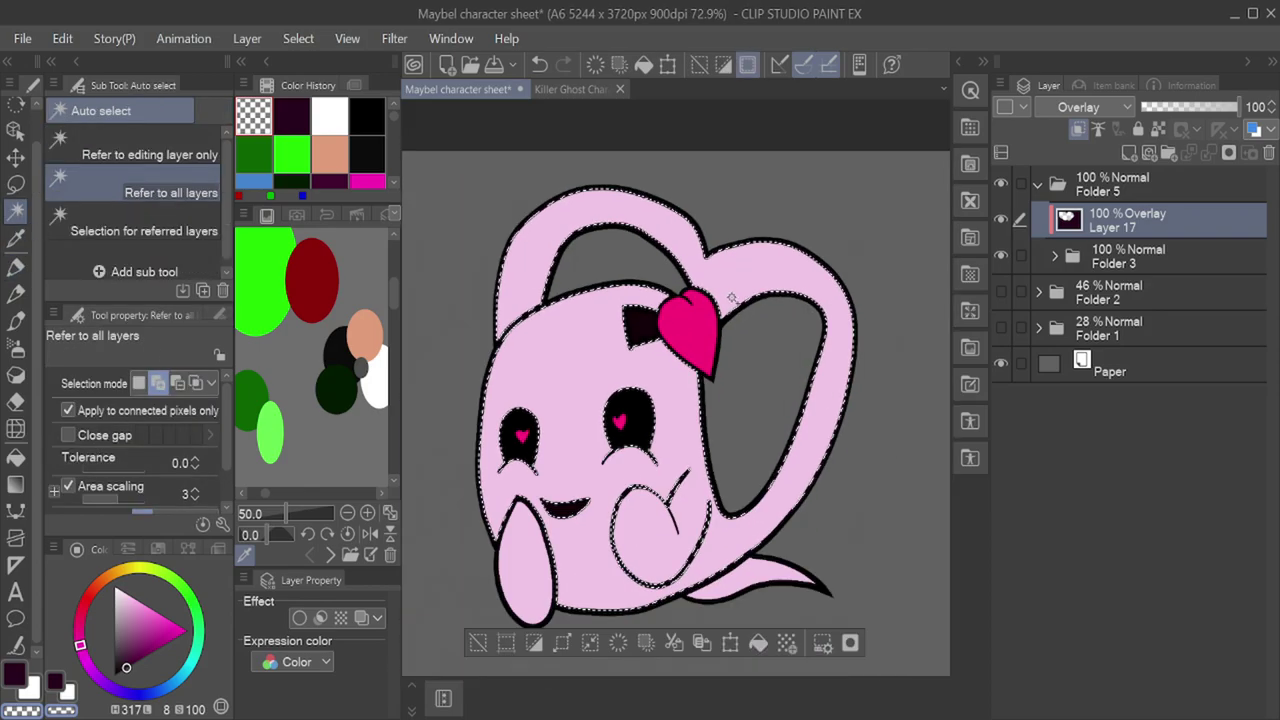
click(15, 266)
mouse_move(466, 234)
mouse_down()
mouse_move(475, 267)
mouse_move(541, 230)
mouse_move(651, 205)
mouse_move(726, 237)
mouse_move(769, 295)
mouse_move(689, 212)
mouse_move(824, 390)
mouse_move(774, 500)
mouse_up()
click(292, 118)
click(124, 389)
scroll(690, 482, down, 6)
scroll(775, 468, up, 7)
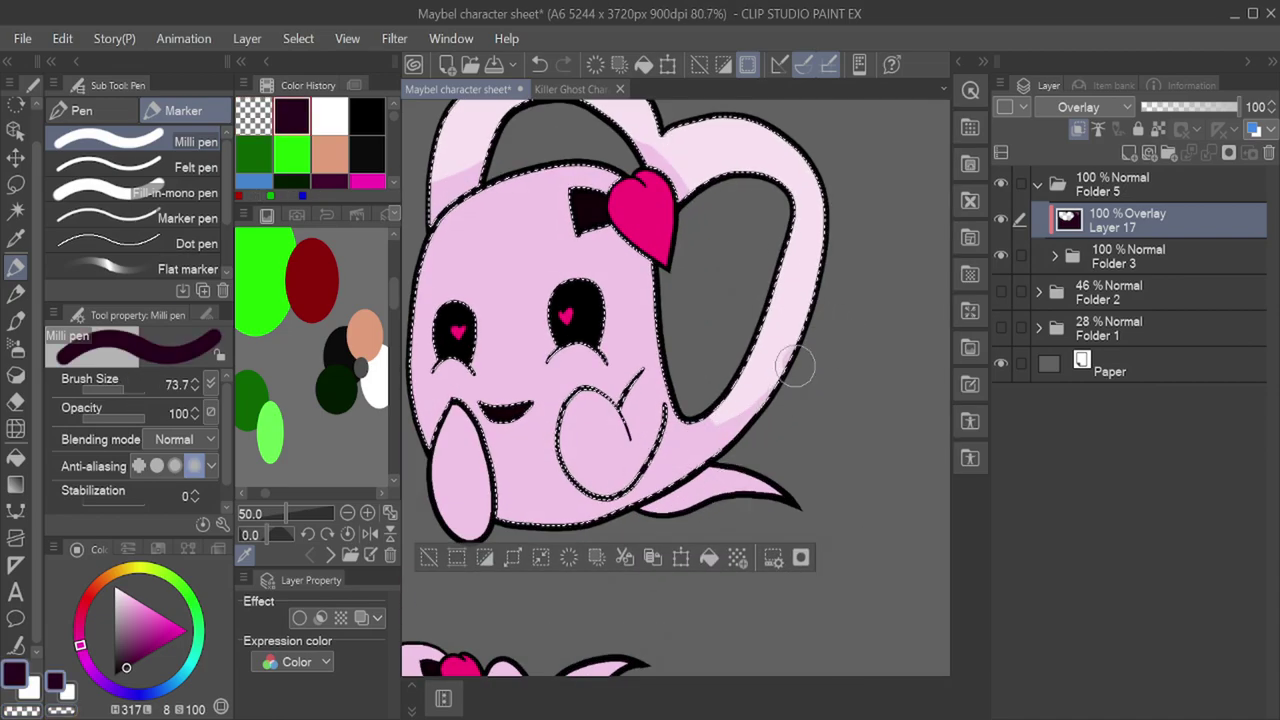
Step: Erase the overlay from the sitting ghost's selected body and face with the transparent Milli pen at size 73.7
drag(811, 340, 748, 416)
key(c)
drag(648, 394, 771, 337)
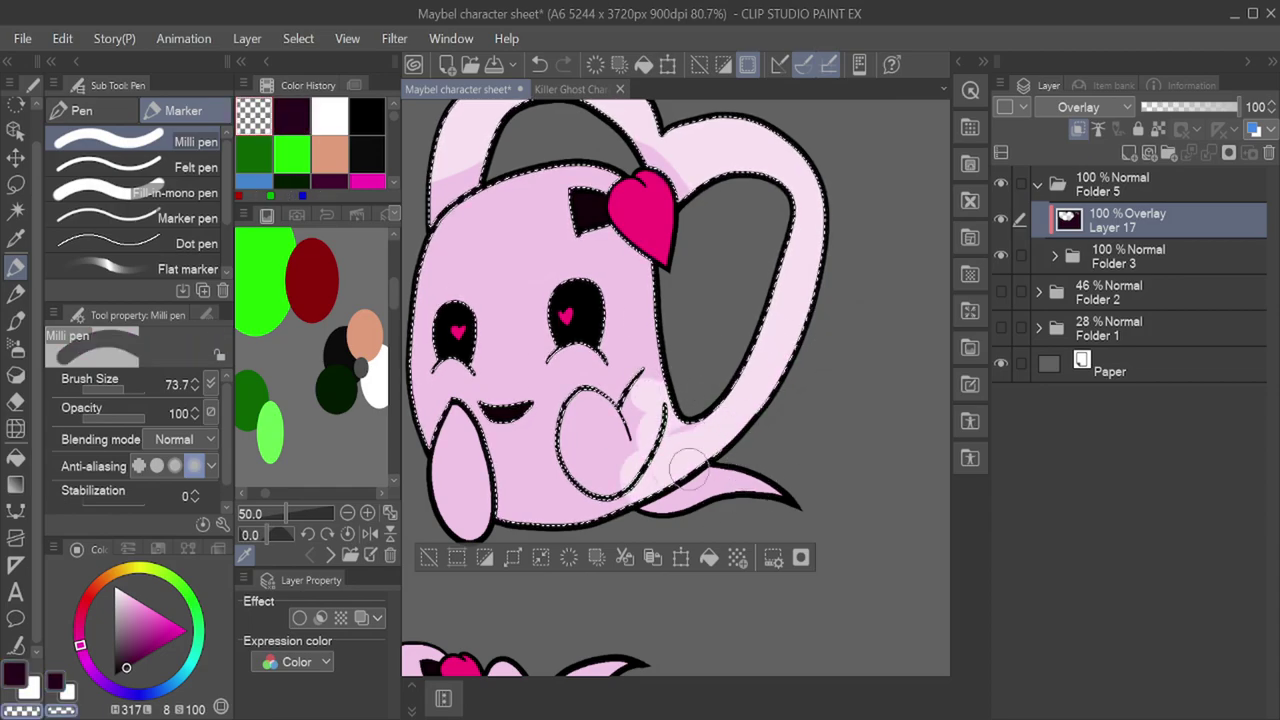
mouse_move(655, 413)
mouse_down()
mouse_move(607, 242)
mouse_move(620, 231)
mouse_move(542, 207)
mouse_move(475, 220)
mouse_up()
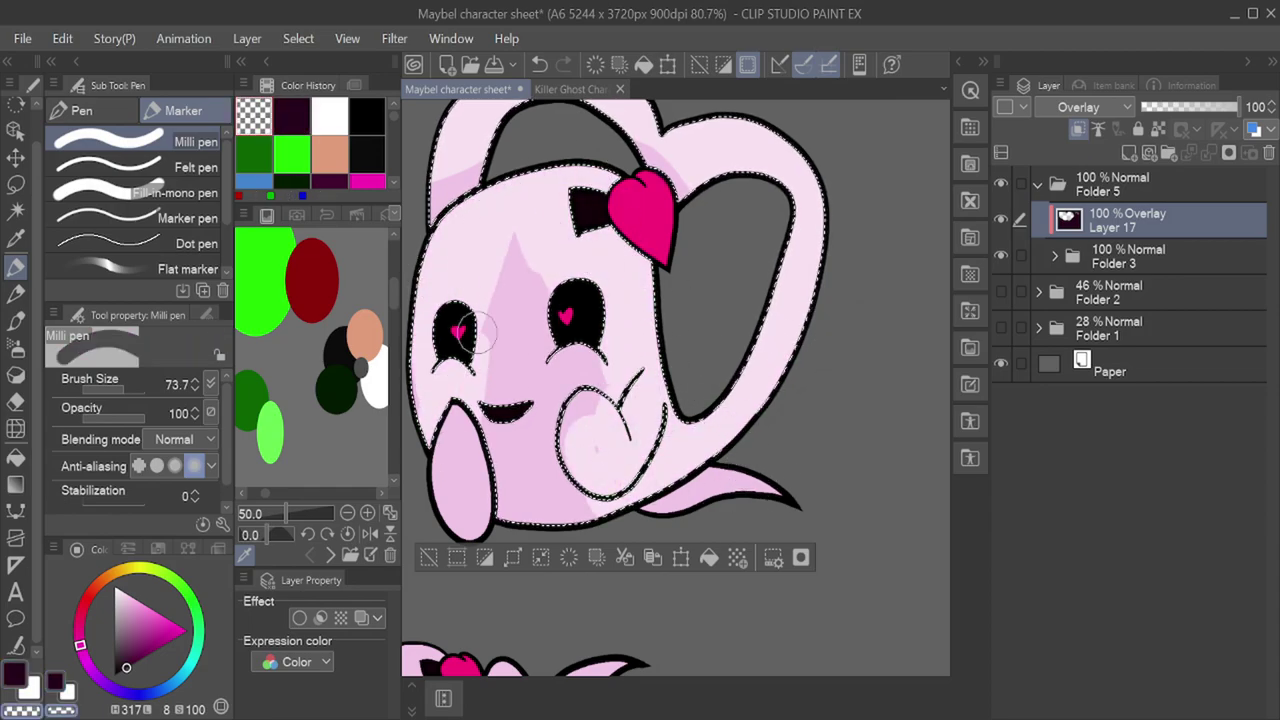
drag(524, 332, 505, 282)
Step: Paint dark purple shadows along the edges of the sitting ghost's body, head and loop
click(291, 118)
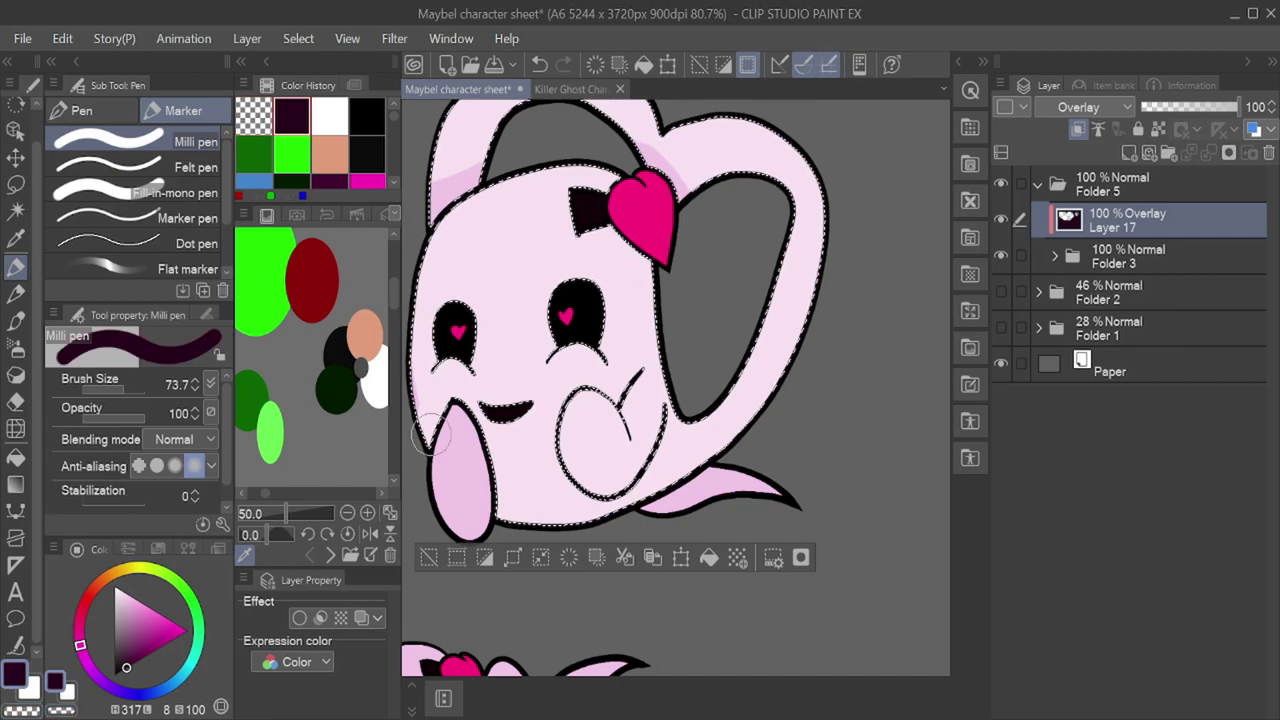
drag(692, 476, 865, 278)
scroll(705, 360, down, 4)
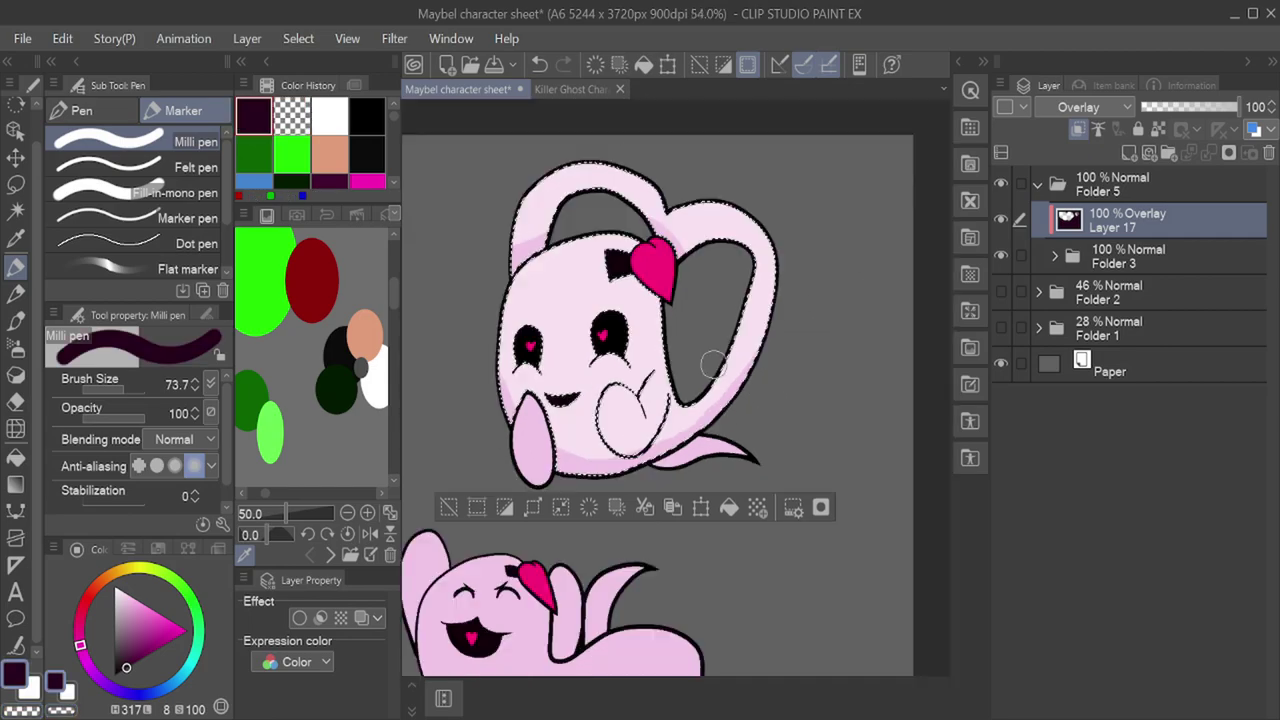
scroll(530, 354, up, 5)
mouse_move(777, 360)
mouse_down()
mouse_move(746, 276)
mouse_move(637, 180)
mouse_move(515, 185)
mouse_up()
drag(610, 165, 690, 180)
Step: Shade around the sitting ghost's raised hand in dark purple with the Milli pen at size 25.4
click(113, 390)
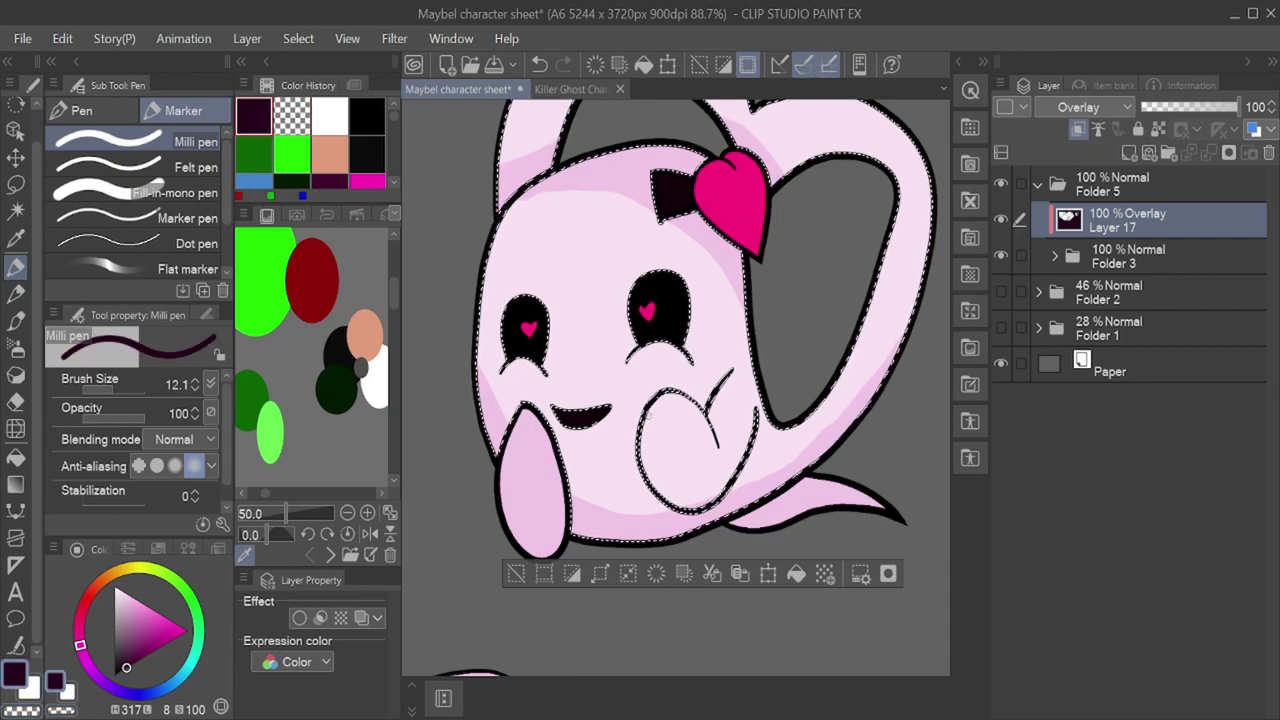
scroll(495, 500, up, 4)
mouse_move(728, 557)
mouse_down()
mouse_move(645, 518)
mouse_move(520, 406)
mouse_up()
click(123, 390)
scroll(522, 356, down, 3)
scroll(470, 305, up, 2)
mouse_move(472, 303)
mouse_down()
mouse_move(709, 566)
mouse_move(485, 275)
mouse_up()
click(121, 391)
drag(120, 392, 115, 391)
scroll(752, 402, up, 2)
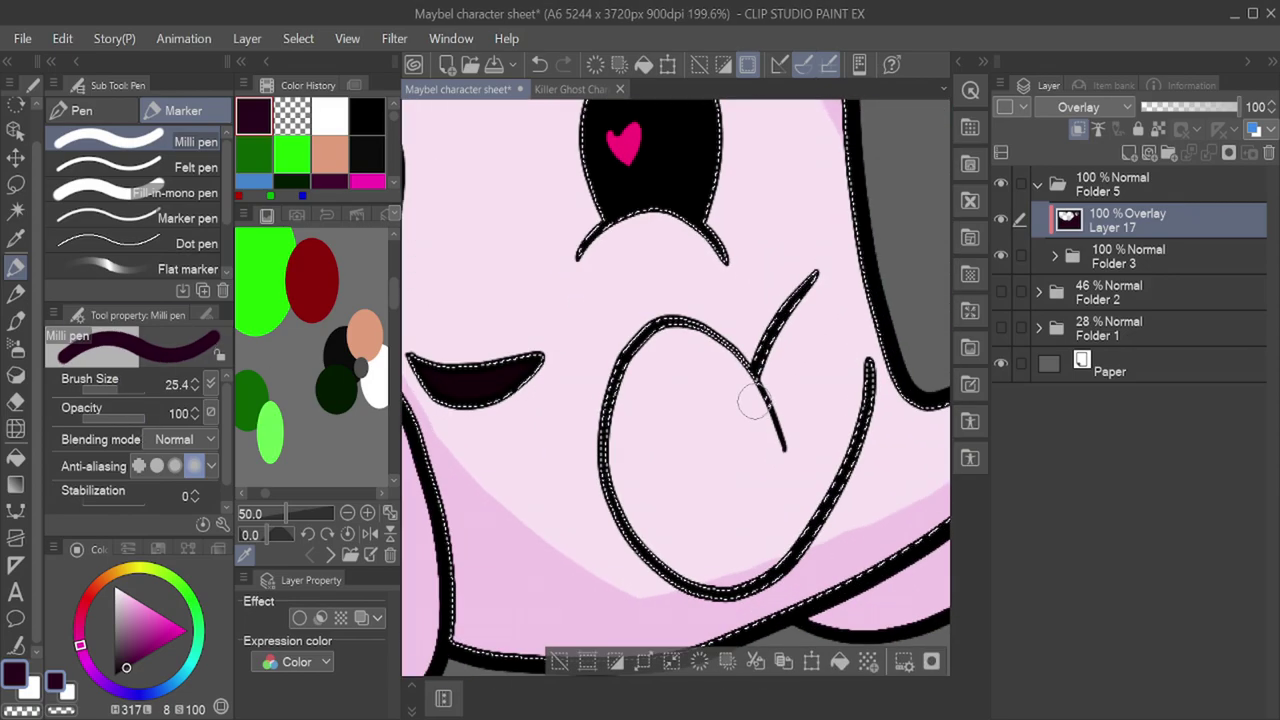
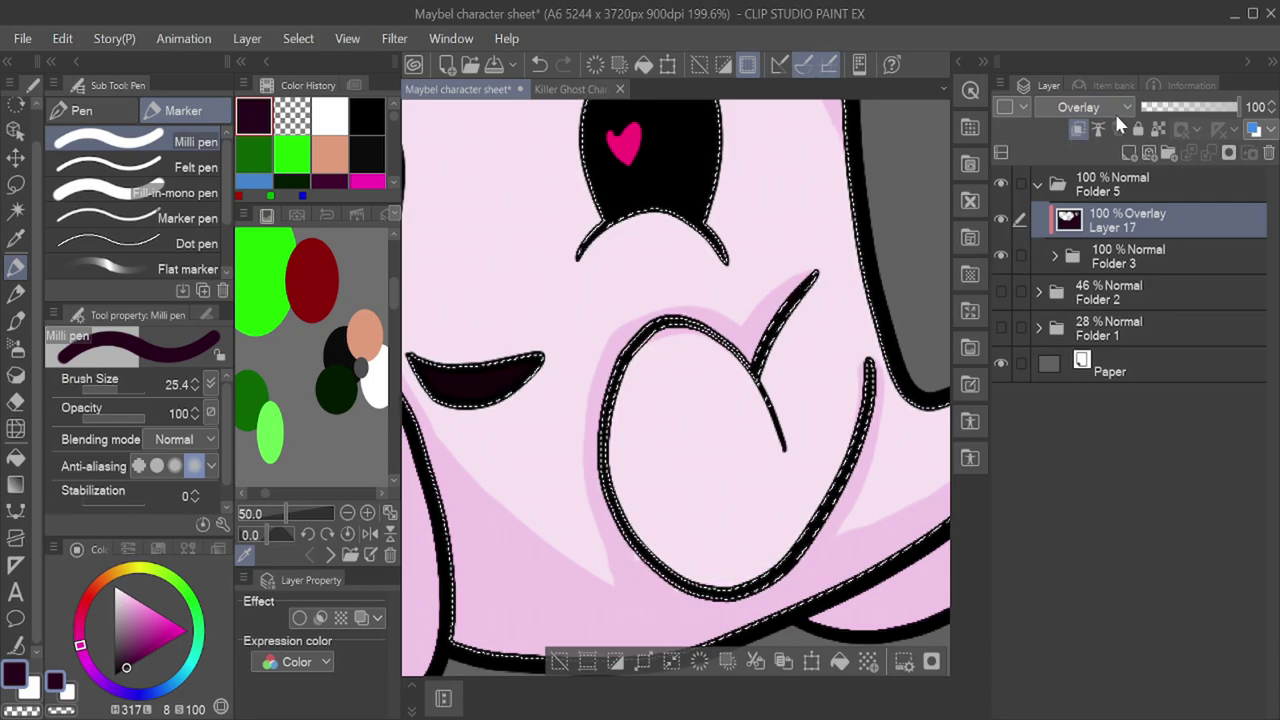
Step: Set Layer 17's blending mode to Normal and thicken the shadow along the raised hand's finger line at brush size 7.1
click(1116, 117)
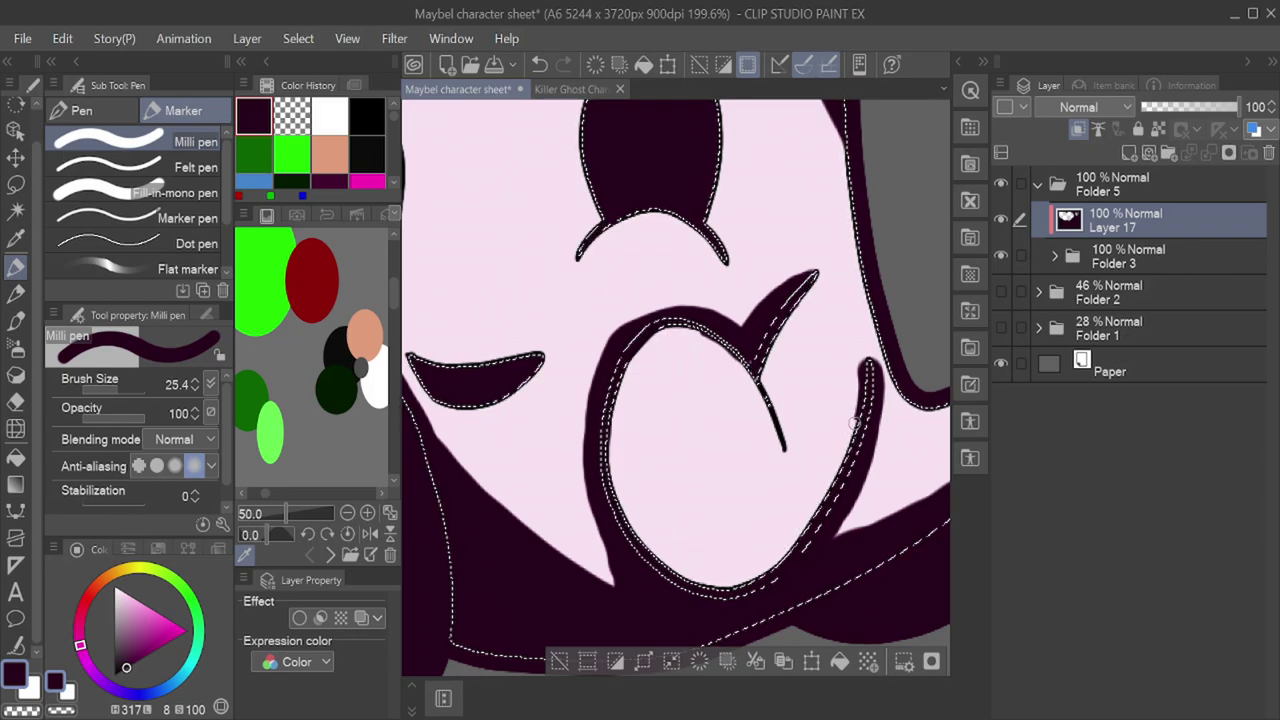
click(108, 388)
drag(786, 449, 762, 368)
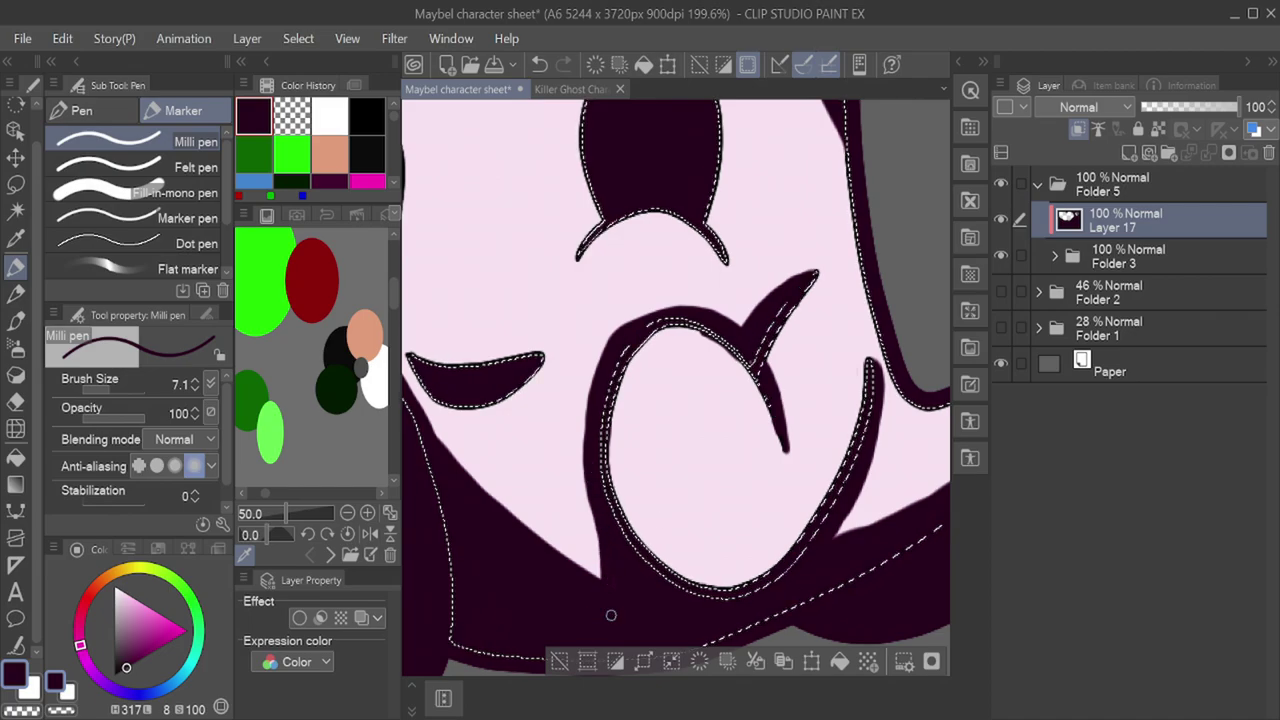
Step: Select the sitting ghost's other arm, erase part of its dark purple shading with the transparent Milli pen, and deselect
scroll(607, 565, down, 3)
key(w)
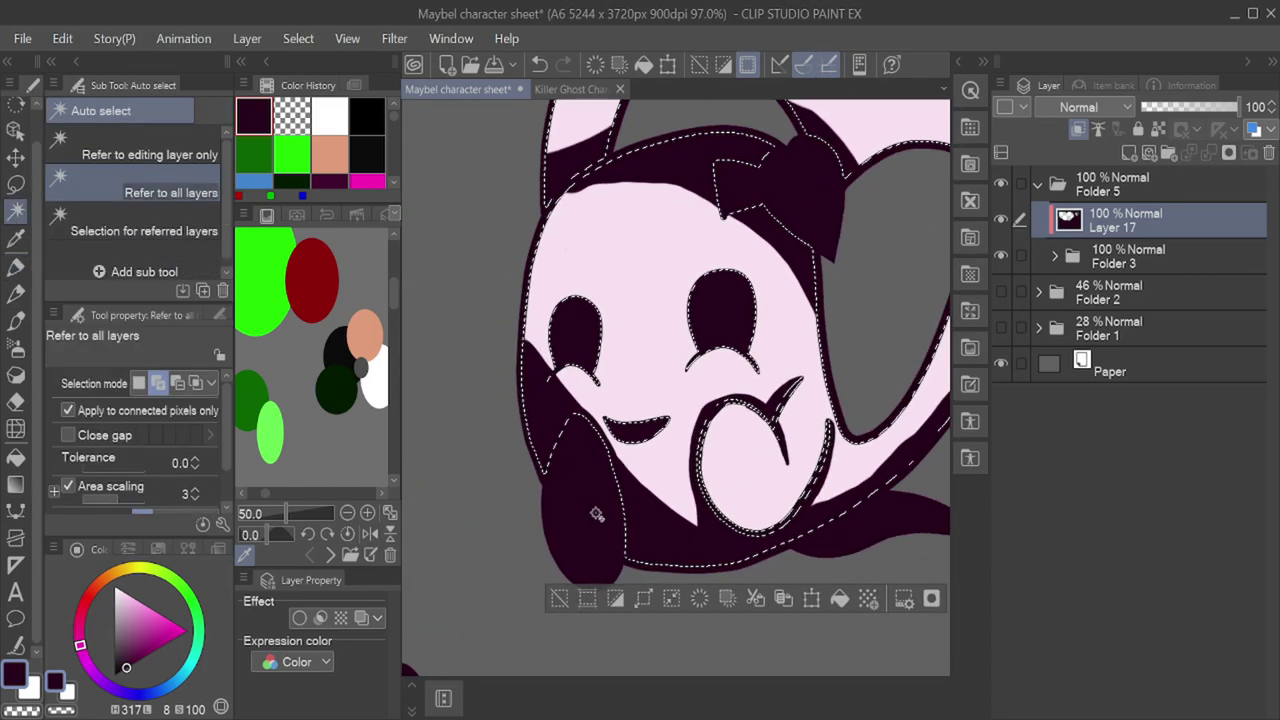
click(594, 514)
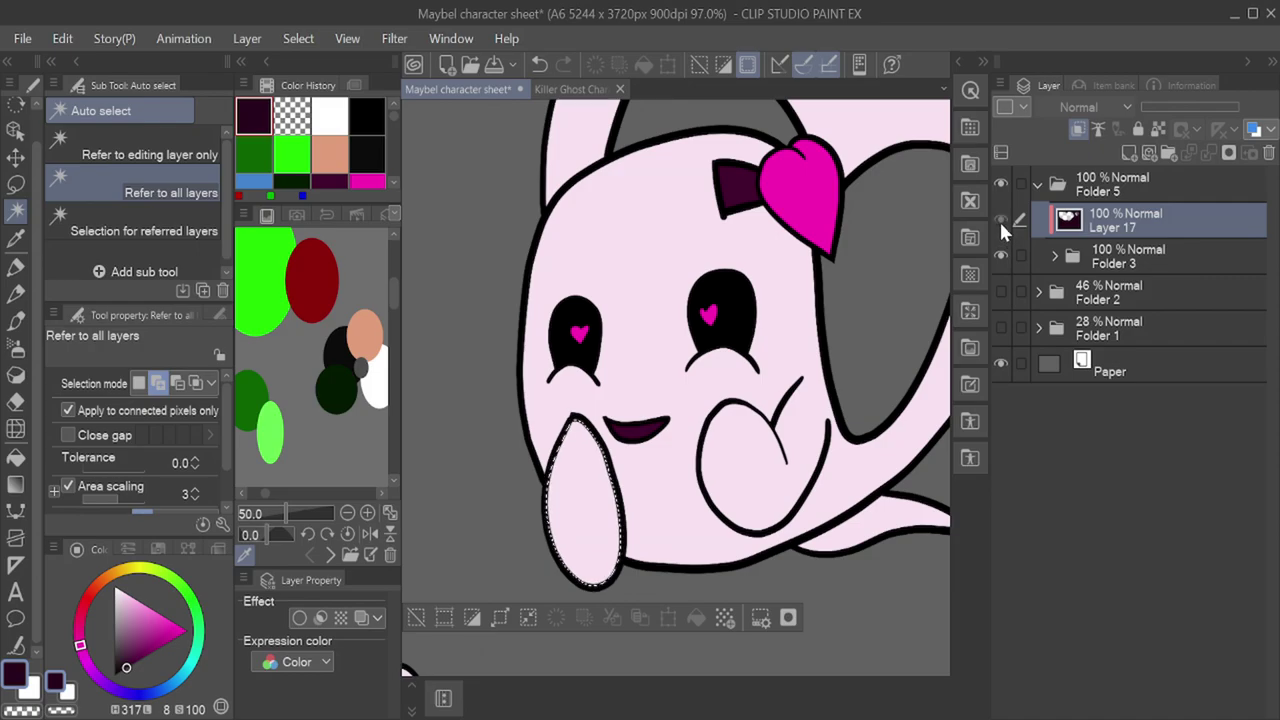
click(1000, 220)
scroll(640, 520, up, 3)
click(16, 268)
key(c)
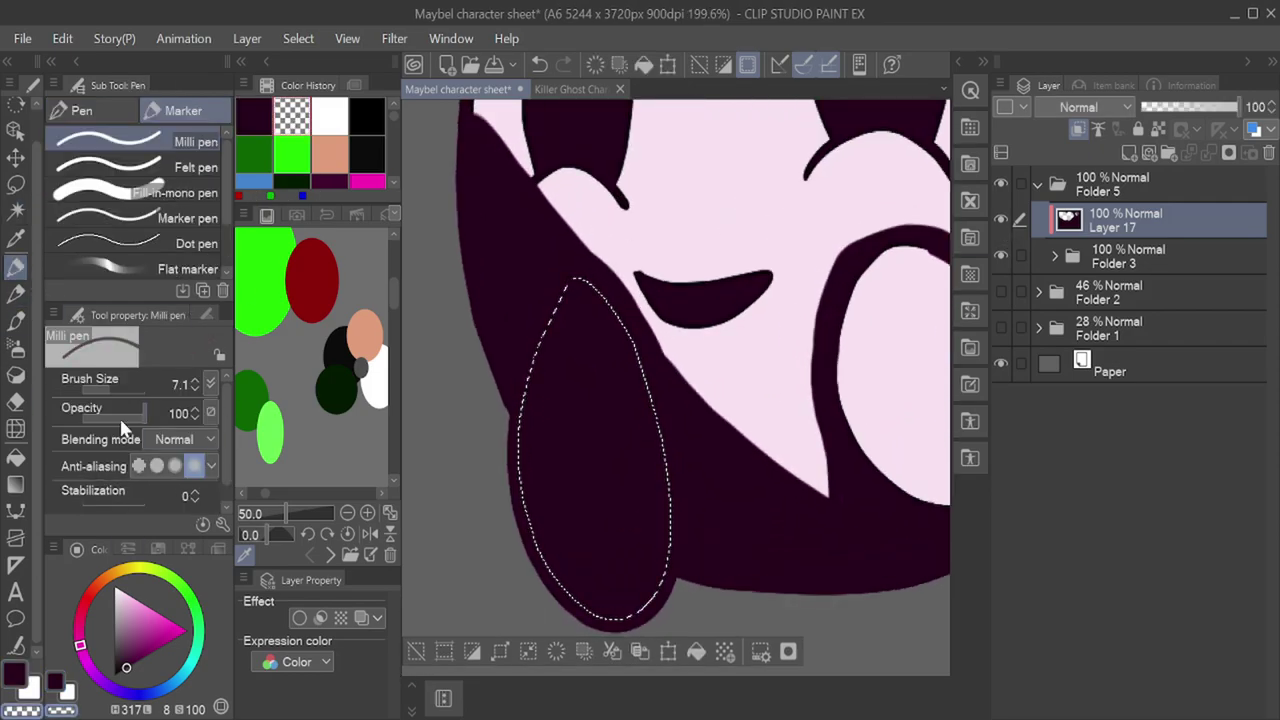
click(119, 391)
mouse_move(577, 287)
mouse_down()
mouse_move(597, 617)
mouse_move(560, 490)
mouse_move(526, 494)
mouse_move(538, 526)
mouse_up()
scroll(530, 470, down, 4)
key(ctrl+d)
Step: Return Layer 17 to Overlay and erase the shading along the upper part of the sitting ghost's pointed tail tip
scroll(680, 455, up, 3)
scroll(580, 543, up, 1)
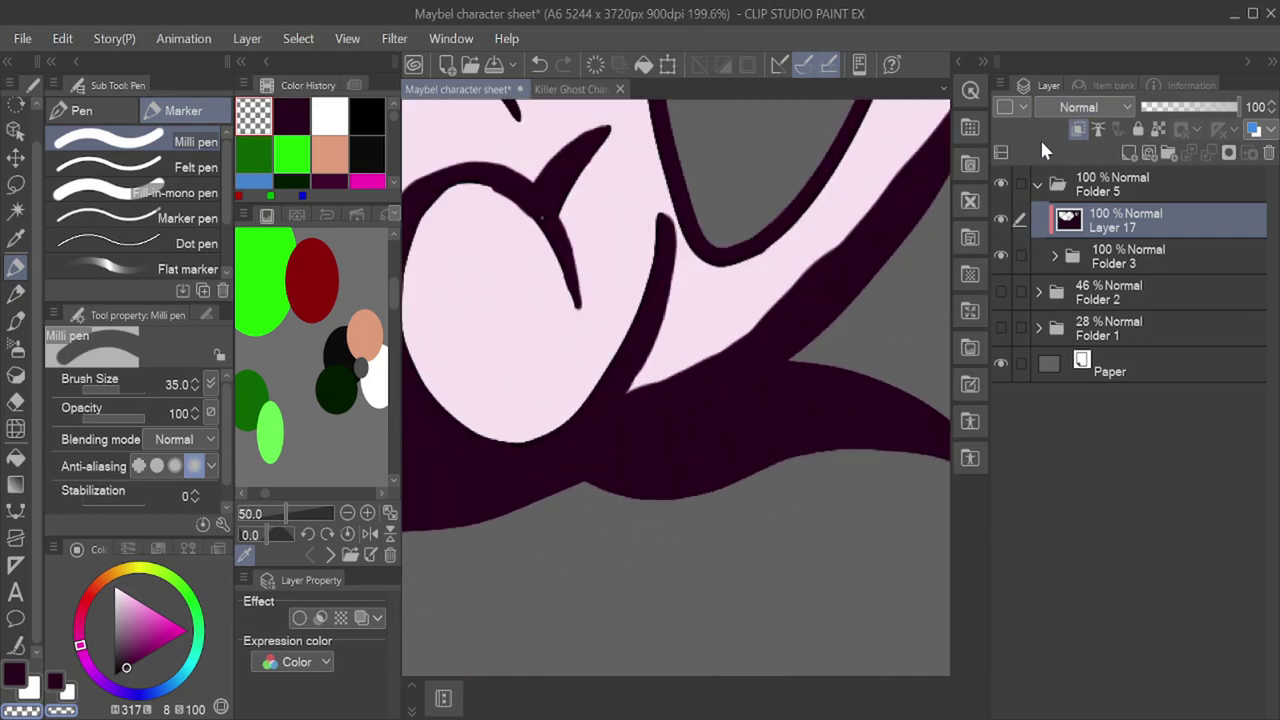
click(1044, 404)
scroll(447, 527, down, 2)
drag(868, 460, 762, 402)
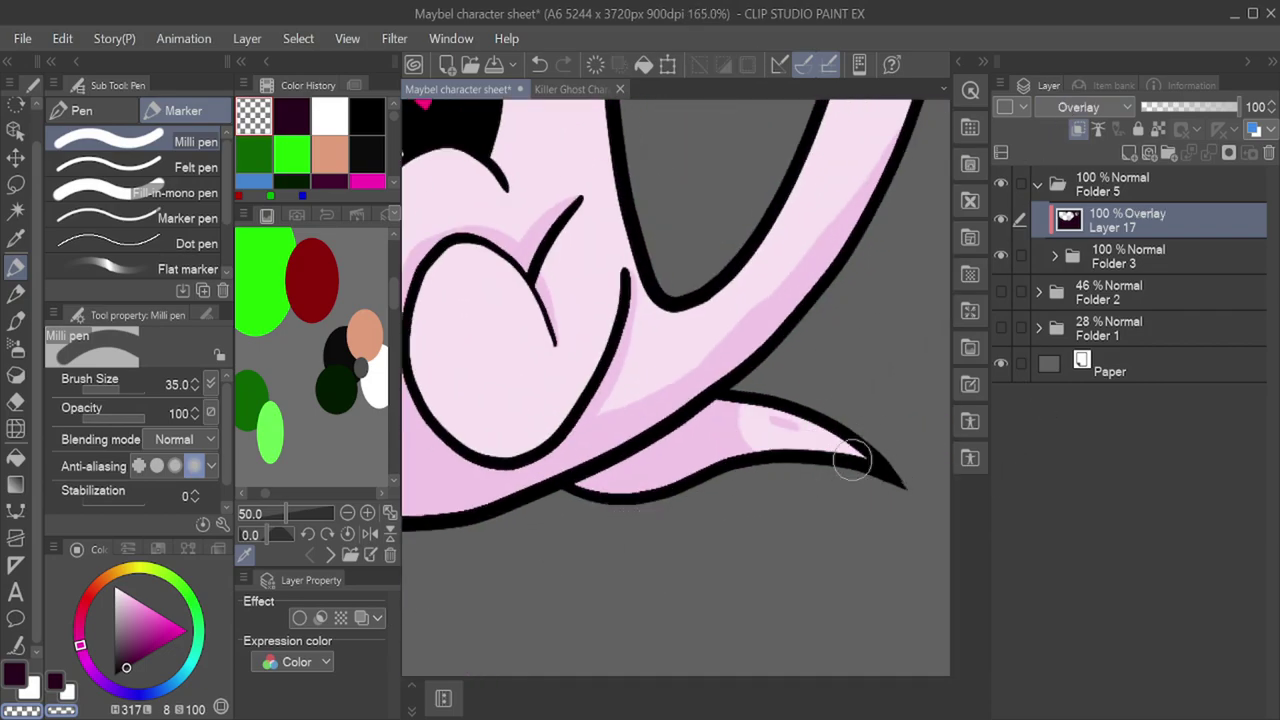
Step: Erase shading from the sitting ghost's hair heart, clip band and eye hearts with the transparent Milli pen at size 28.3
scroll(846, 464, down, 5)
scroll(651, 486, up, 2)
scroll(645, 481, down, 3)
scroll(731, 266, up, 3)
scroll(735, 340, up, 6)
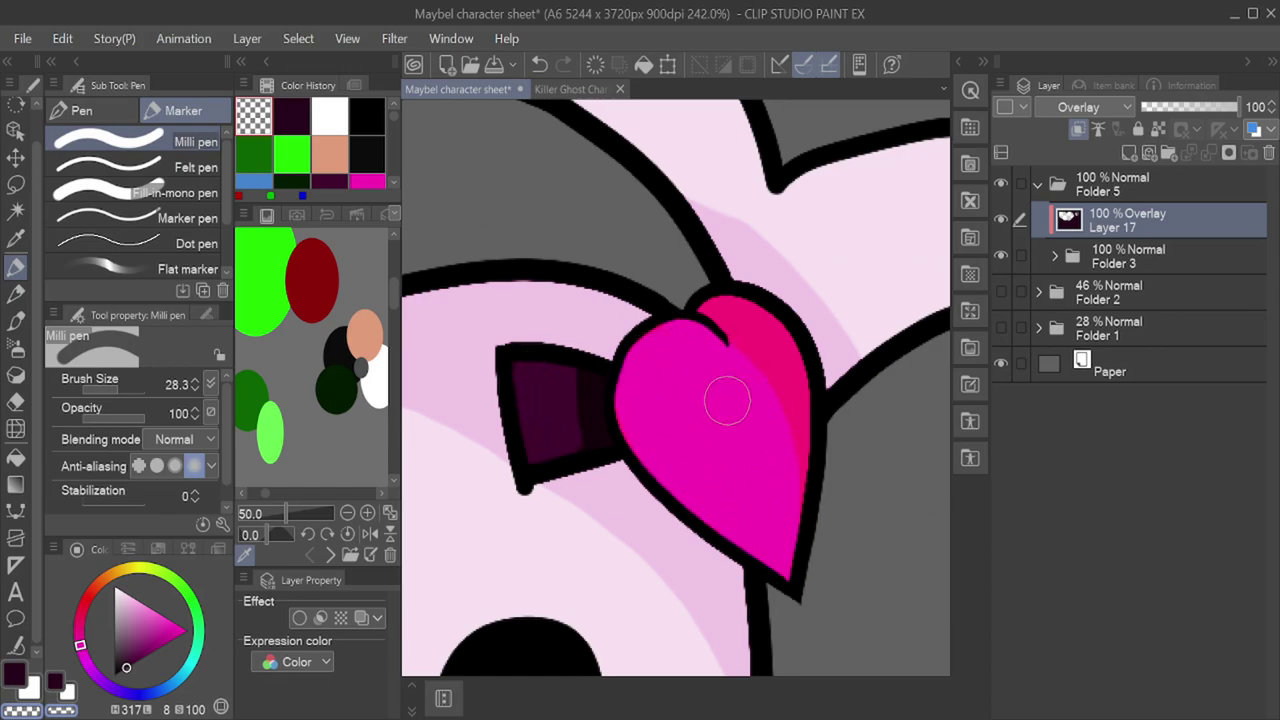
scroll(740, 428, down, 2)
scroll(647, 409, up, 3)
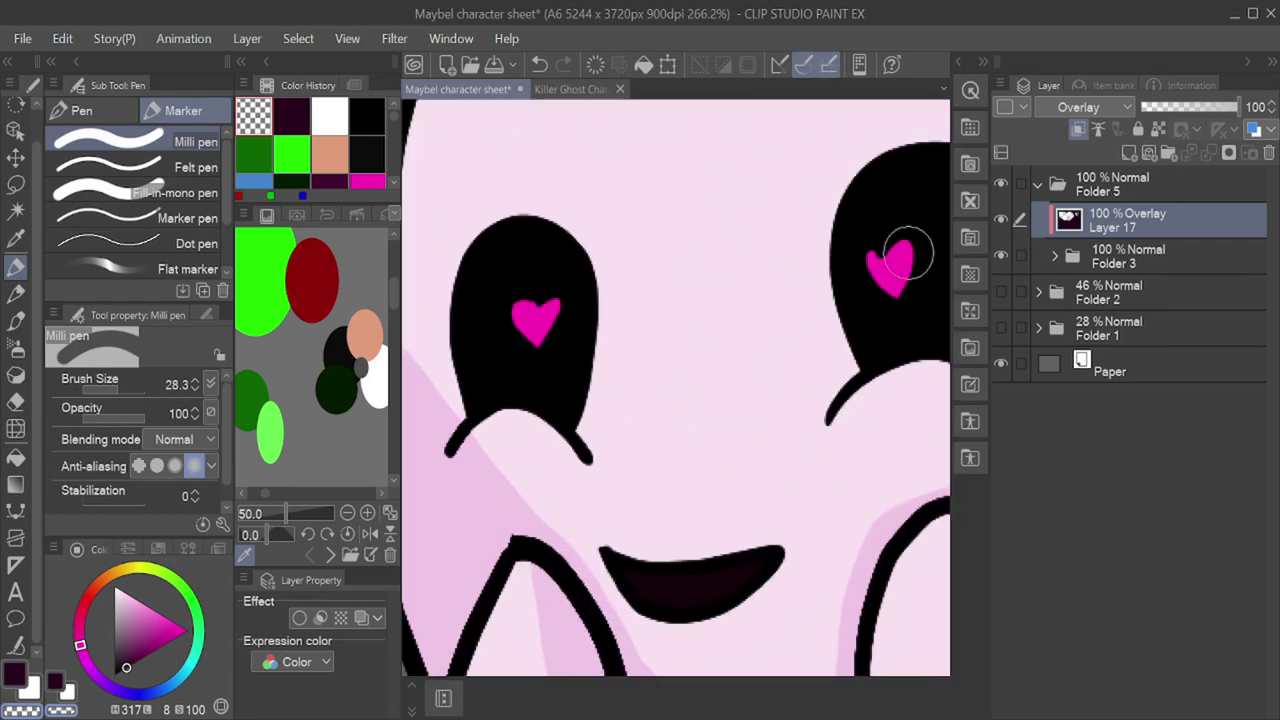
Step: Erase the overlay from the laughing ghost's arms, body, face and tail with the transparent Milli pen
scroll(615, 500, down, 8)
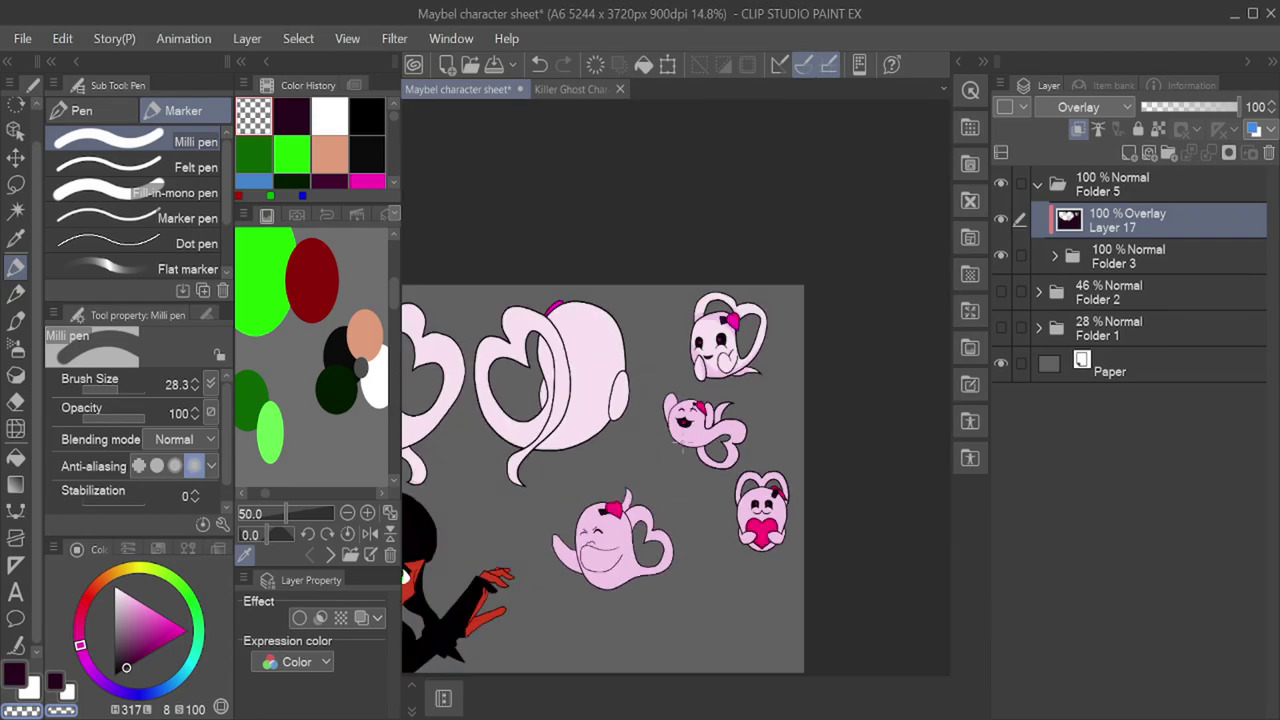
scroll(460, 540, up, 3)
scroll(600, 480, down, 3)
scroll(823, 539, up, 5)
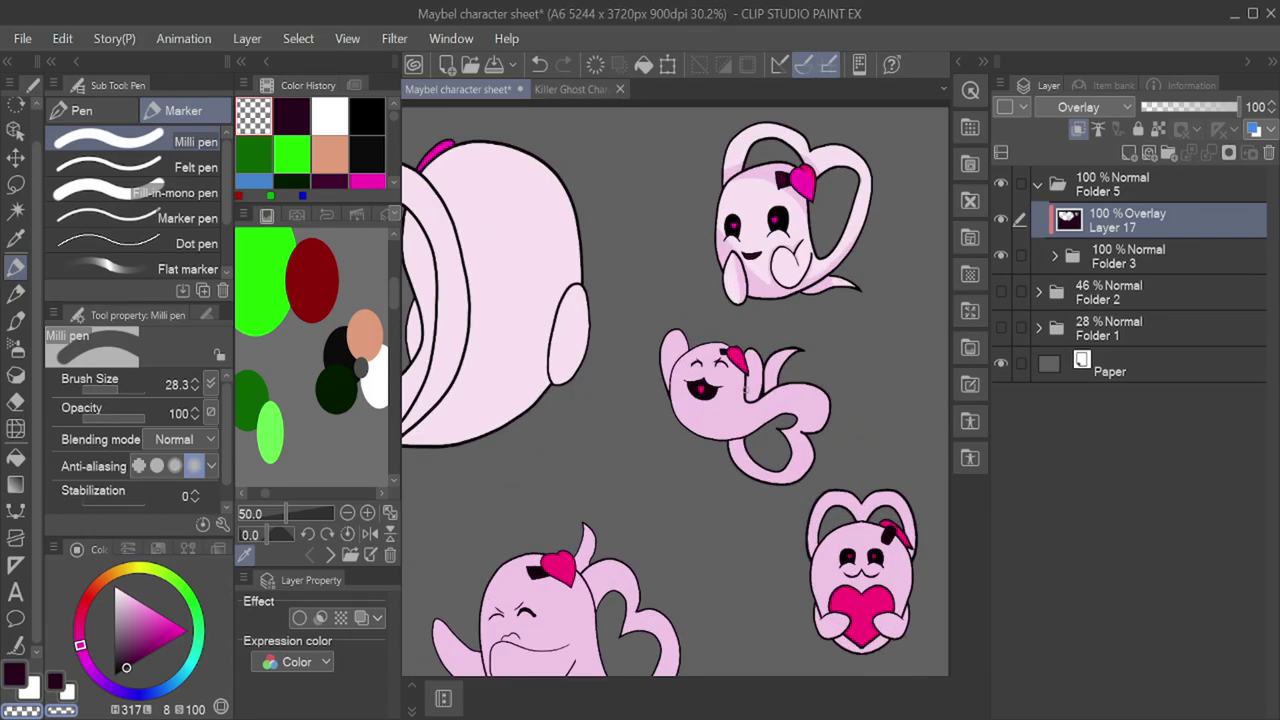
scroll(823, 539, up, 2)
click(16, 211)
click(523, 337)
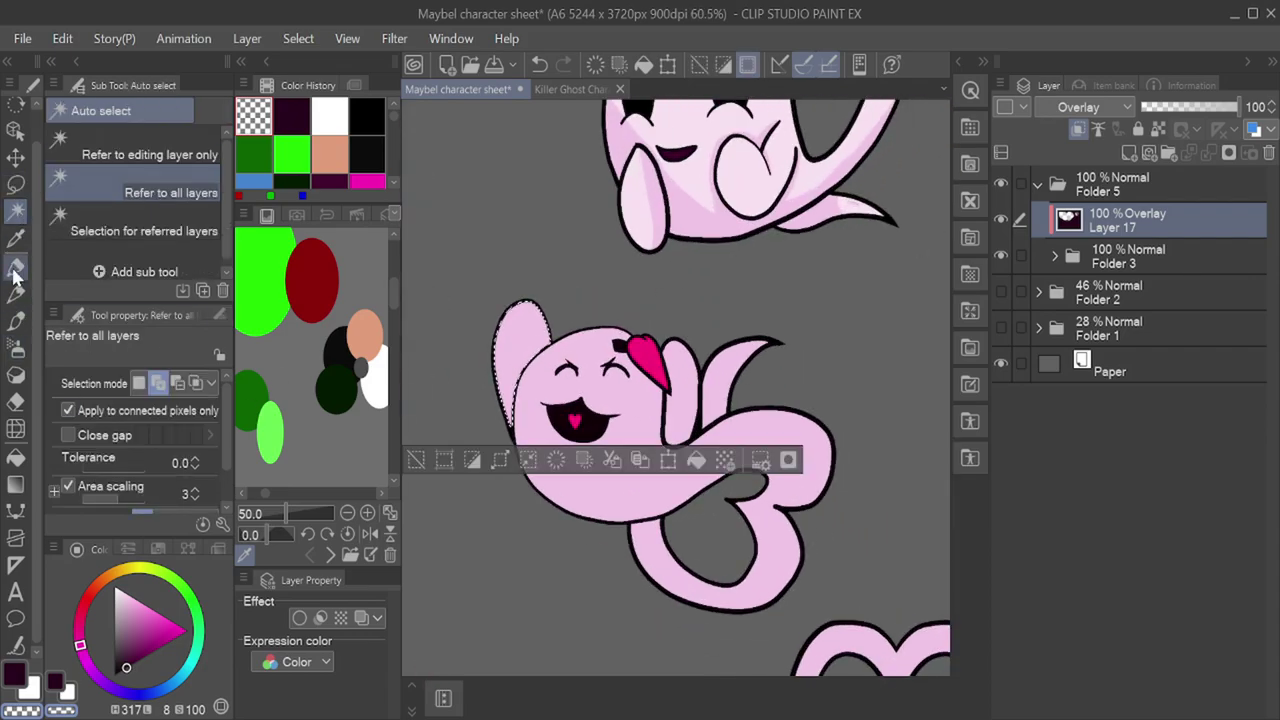
click(15, 268)
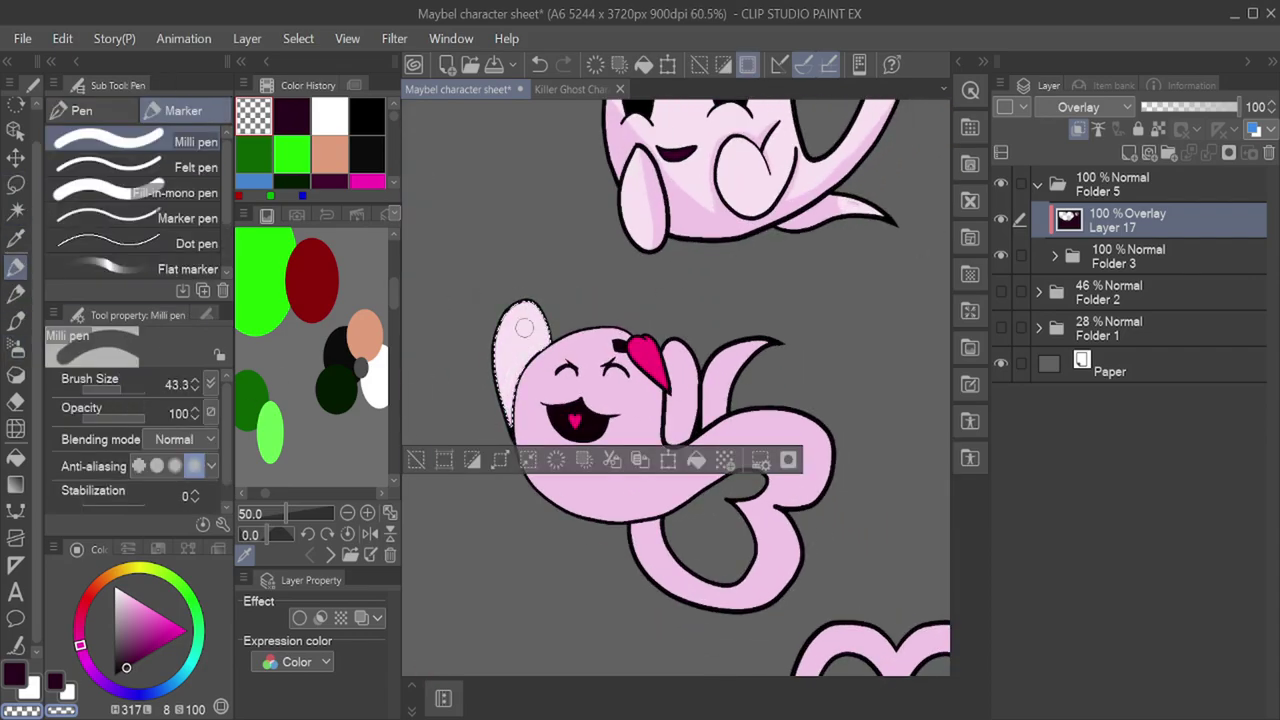
key(ctrl+d)
mouse_move(526, 301)
mouse_down()
mouse_move(519, 467)
mouse_move(548, 382)
mouse_move(628, 538)
mouse_move(717, 558)
mouse_up()
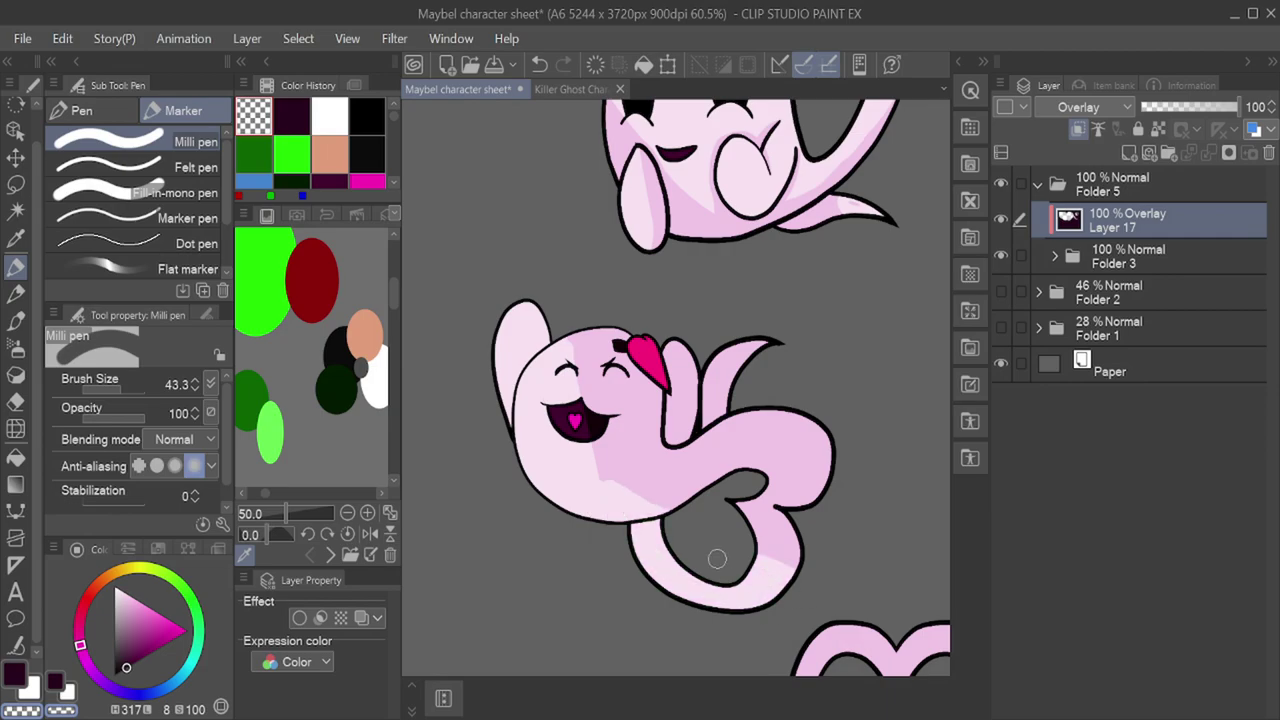
mouse_move(686, 460)
mouse_down()
mouse_move(760, 430)
mouse_move(574, 398)
mouse_up()
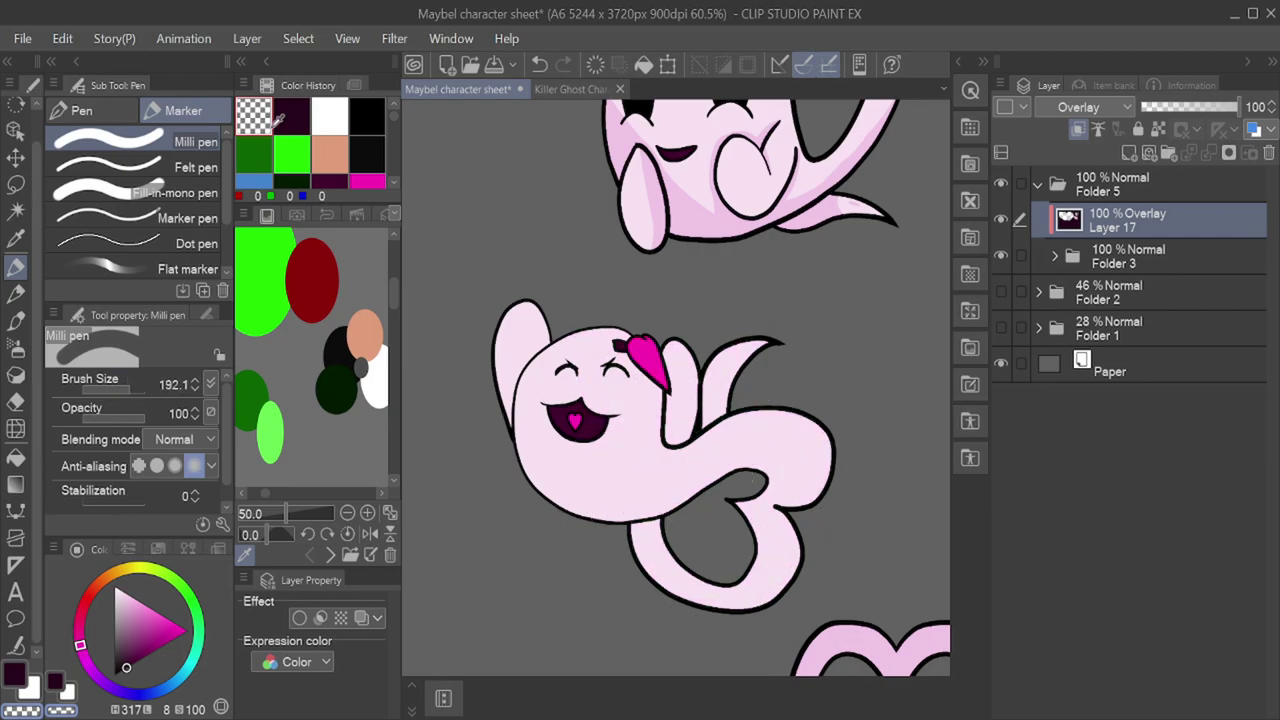
Step: Select the laughing ghost's raised arm beside its face, shade it in dark purple at brush size 48.1, and deselect
click(125, 393)
click(16, 212)
click(522, 350)
click(16, 268)
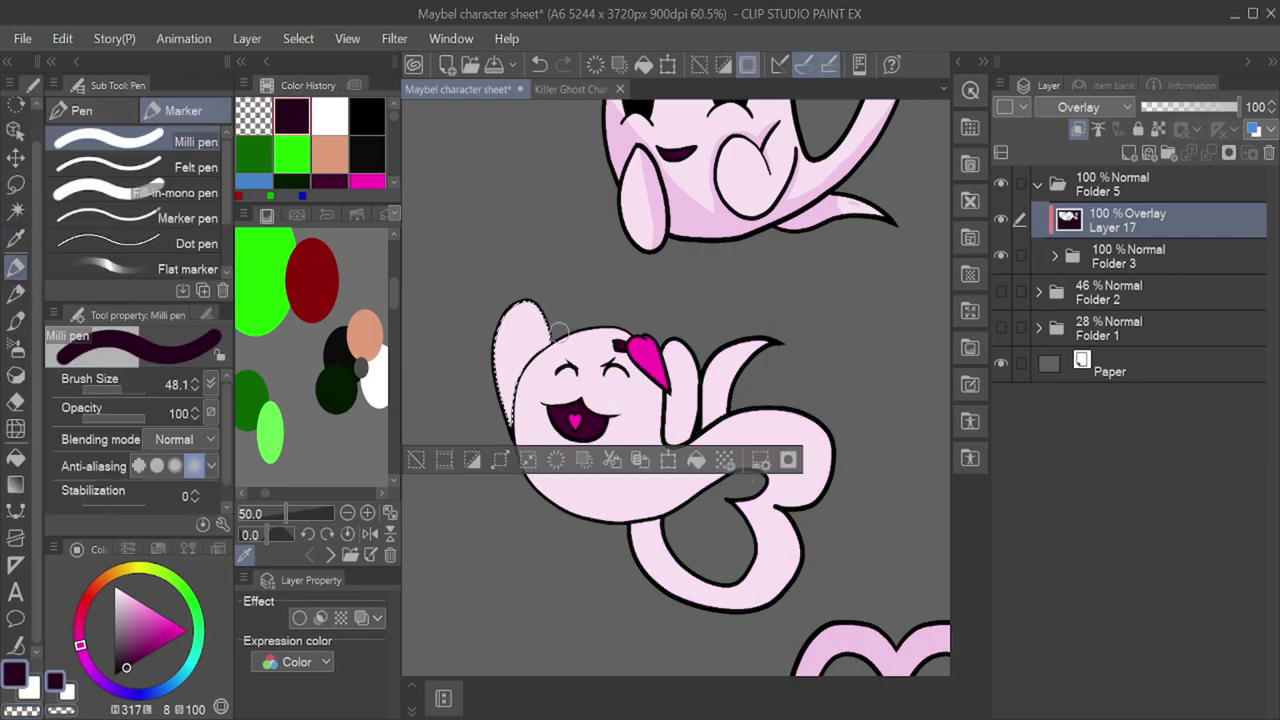
drag(520, 366, 545, 322)
click(416, 460)
Step: Select the laughing ghost's arm beside the hair heart, paint a dark purple shadow on it, and deselect
click(16, 212)
click(681, 418)
click(16, 268)
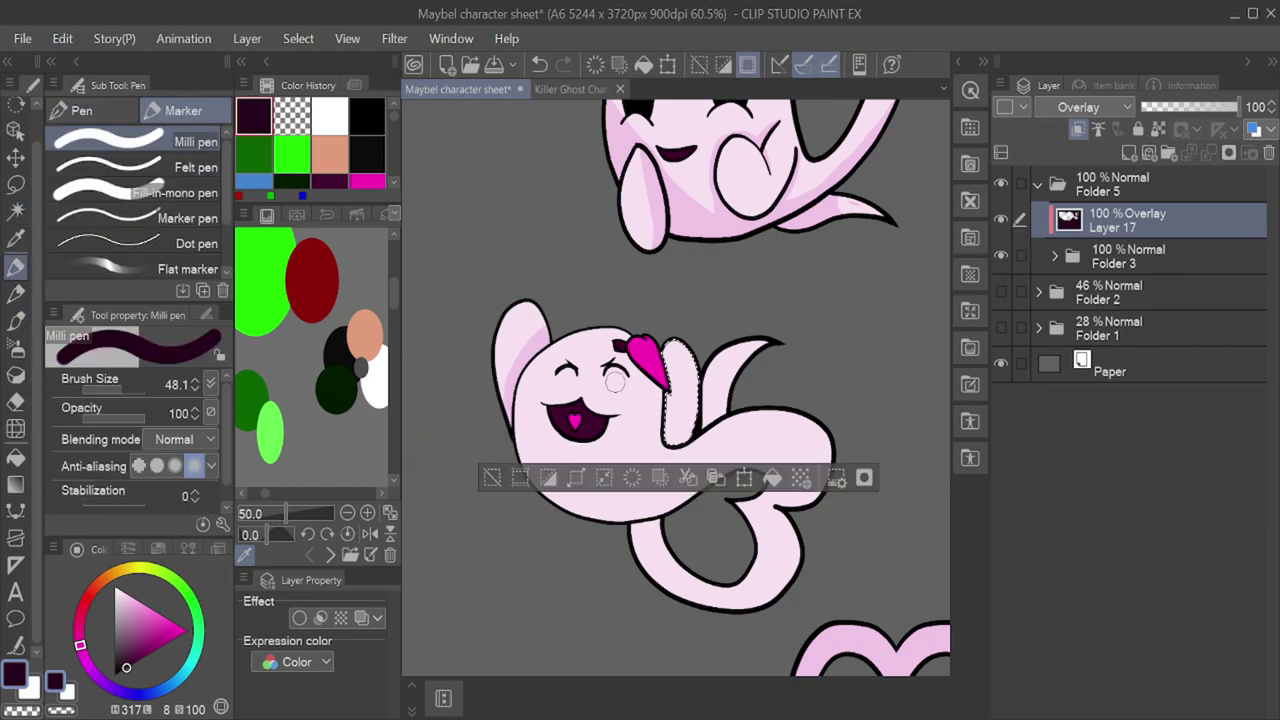
drag(669, 368, 694, 416)
click(488, 479)
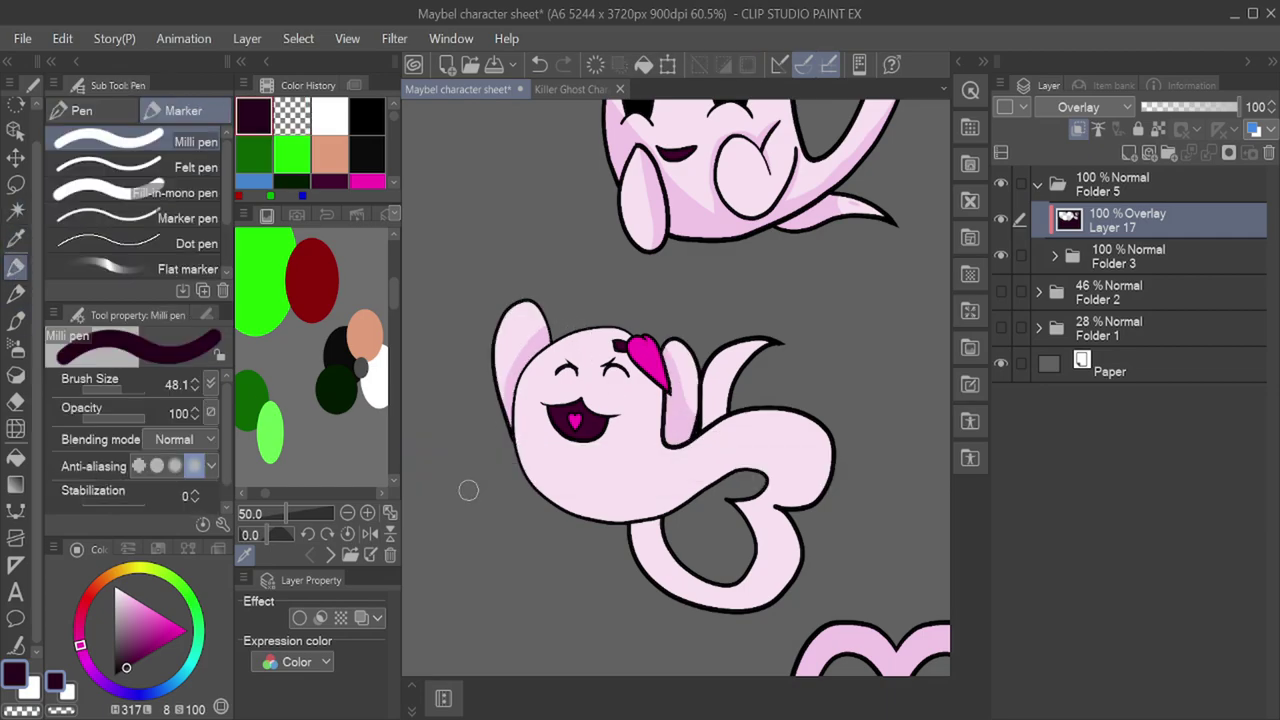
Step: Select the laughing ghost's pointed tail tip, shade its base in dark purple, and deselect
click(14, 212)
click(718, 390)
click(15, 268)
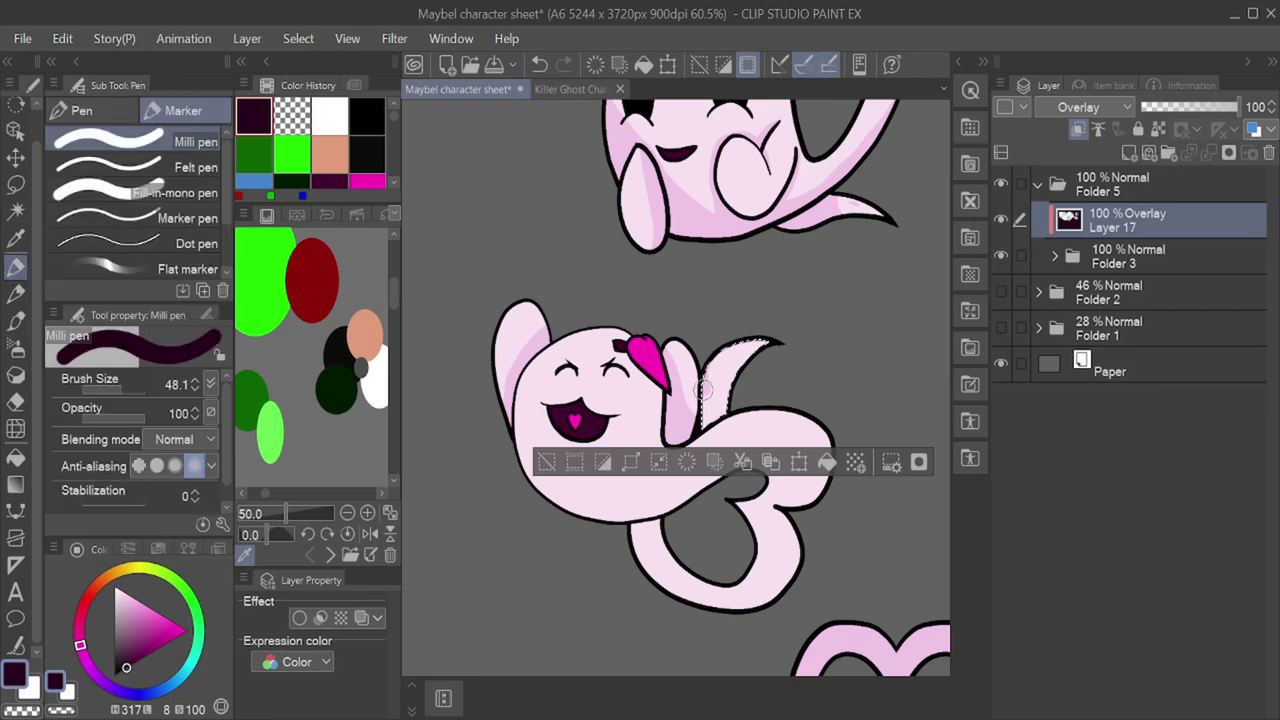
click(546, 463)
Step: Select the laughing ghost's body and heart-shaped tail and paint dark purple shadows along their edges and the head
click(15, 212)
click(764, 534)
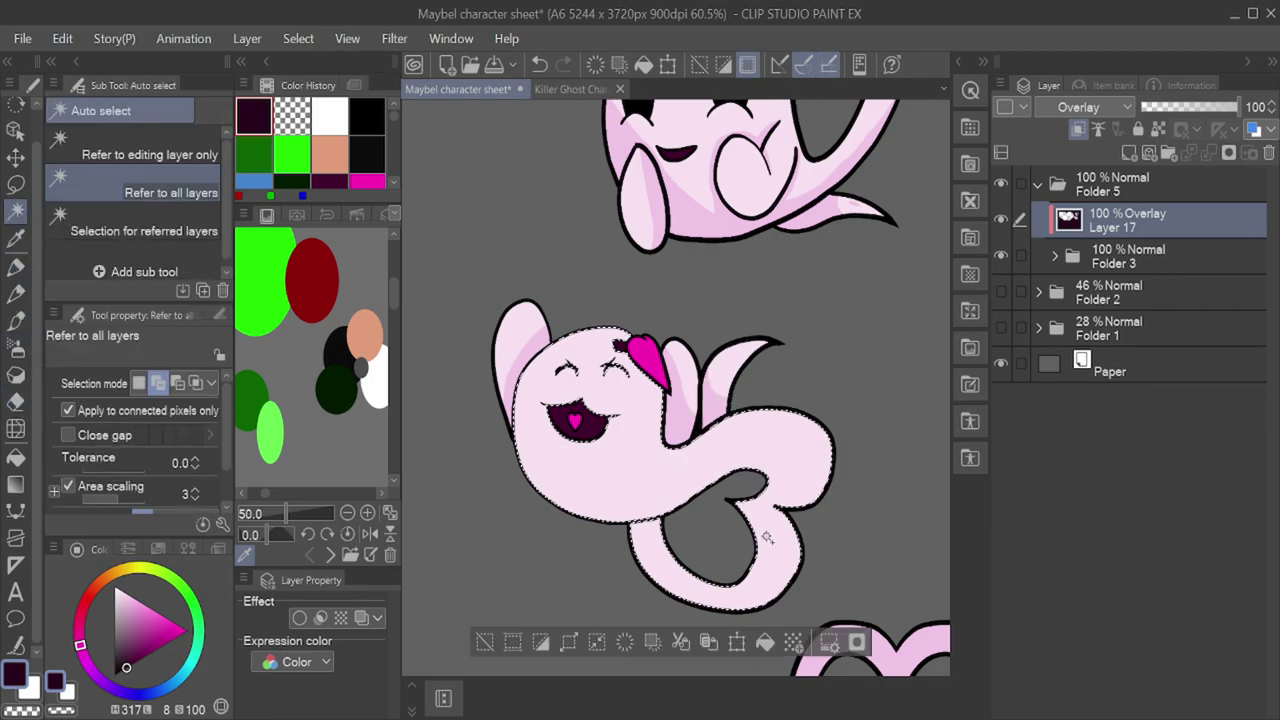
click(15, 268)
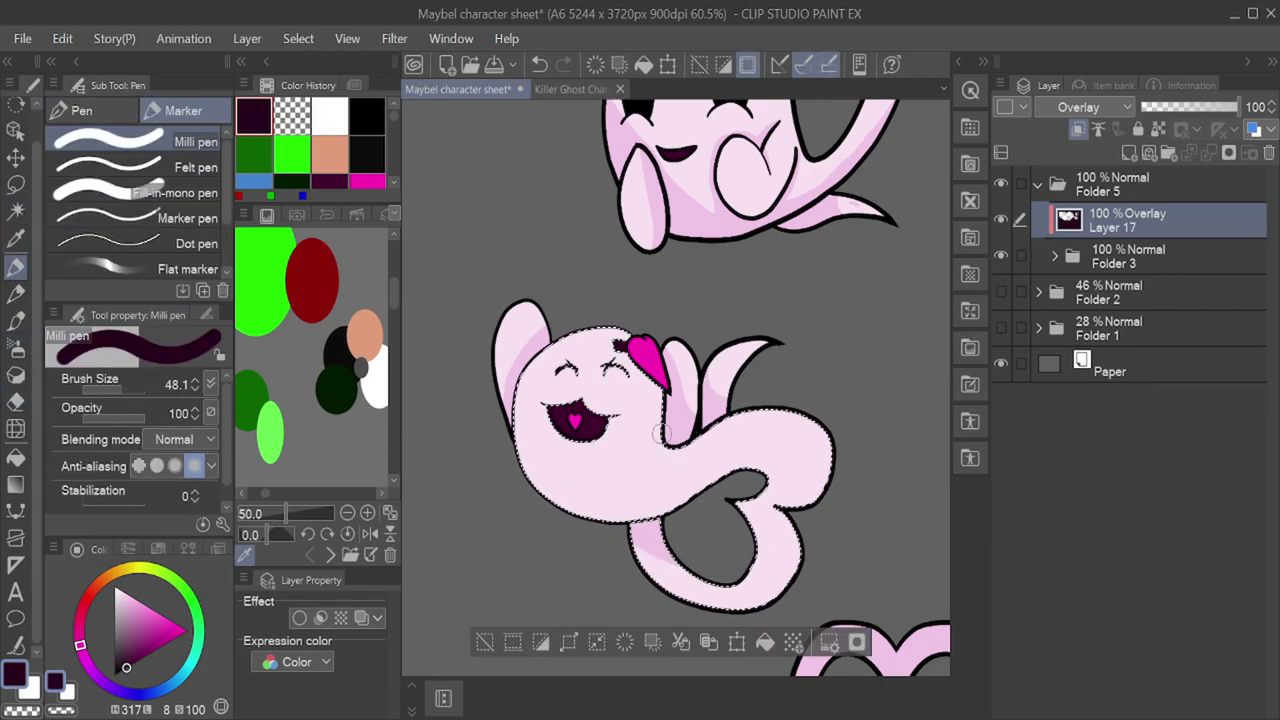
mouse_move(754, 410)
mouse_down()
mouse_move(831, 450)
mouse_move(832, 466)
mouse_up()
mouse_move(612, 342)
mouse_down()
mouse_move(538, 353)
mouse_move(600, 336)
mouse_up()
Step: Select the inside of the laughing ghost's mouth, shade it with the Milli pen, and deselect
scroll(613, 358, up, 3)
click(16, 211)
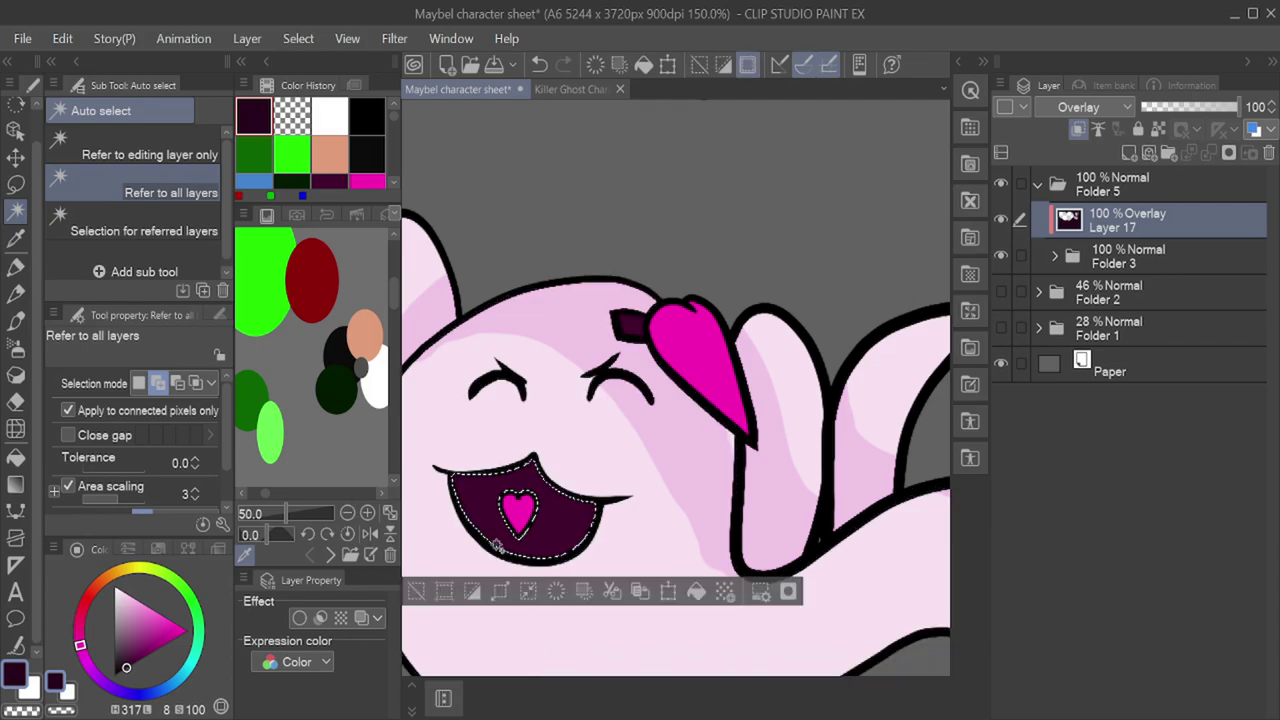
click(15, 266)
key(ctrl+d)
Step: Shade the band and the heart of the laughing ghost's hair clip in dark purple, selecting each area first
key(w)
click(630, 325)
key(p)
scroll(630, 368, up, 4)
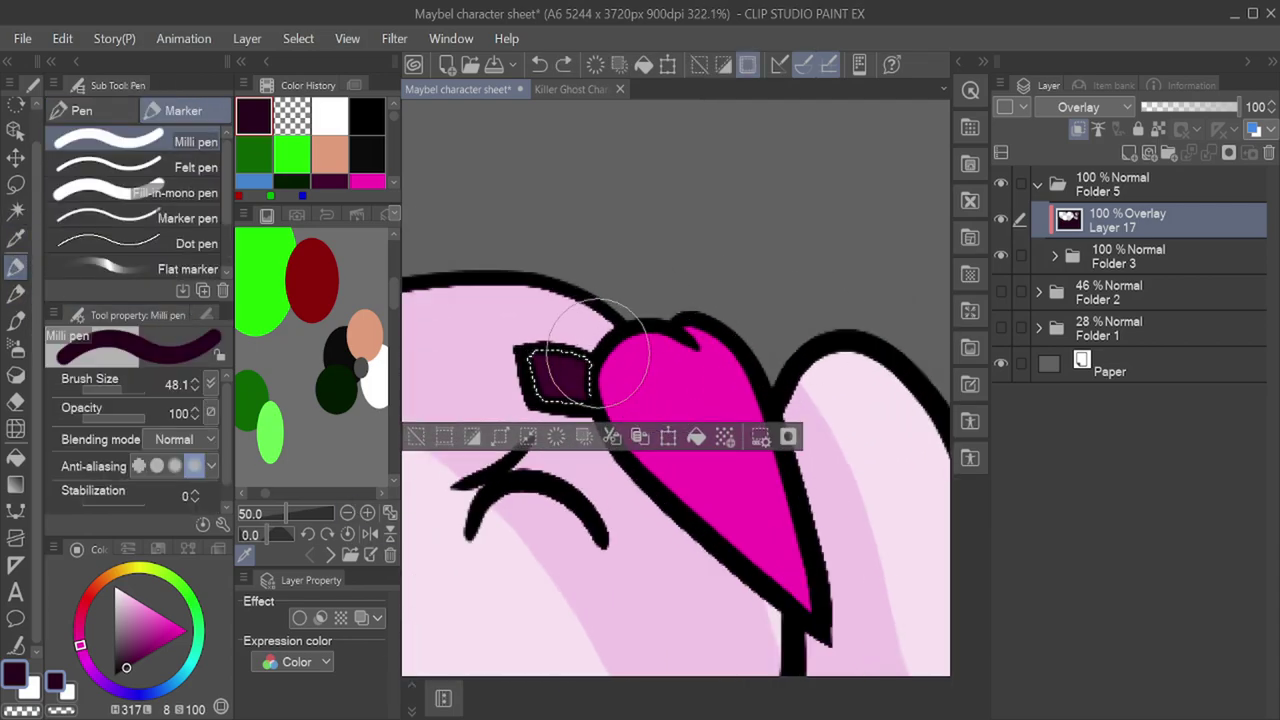
key(ctrl+d)
key(w)
click(694, 443)
key(p)
drag(709, 290, 808, 605)
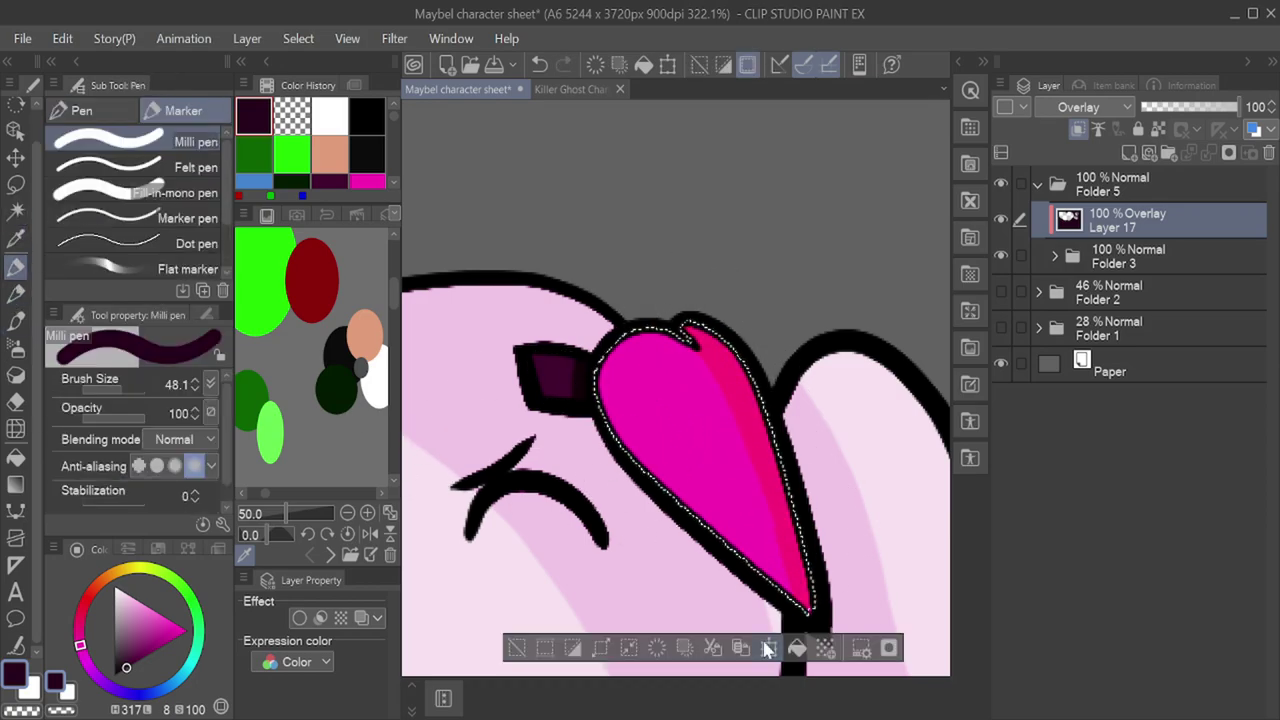
Step: Clear the active selection and erase the flat overlay shading from the ghost hugging the heart using transparent colour
key(ctrl+d)
scroll(643, 337, down, 1)
scroll(643, 337, down, 8)
scroll(752, 520, up, 3)
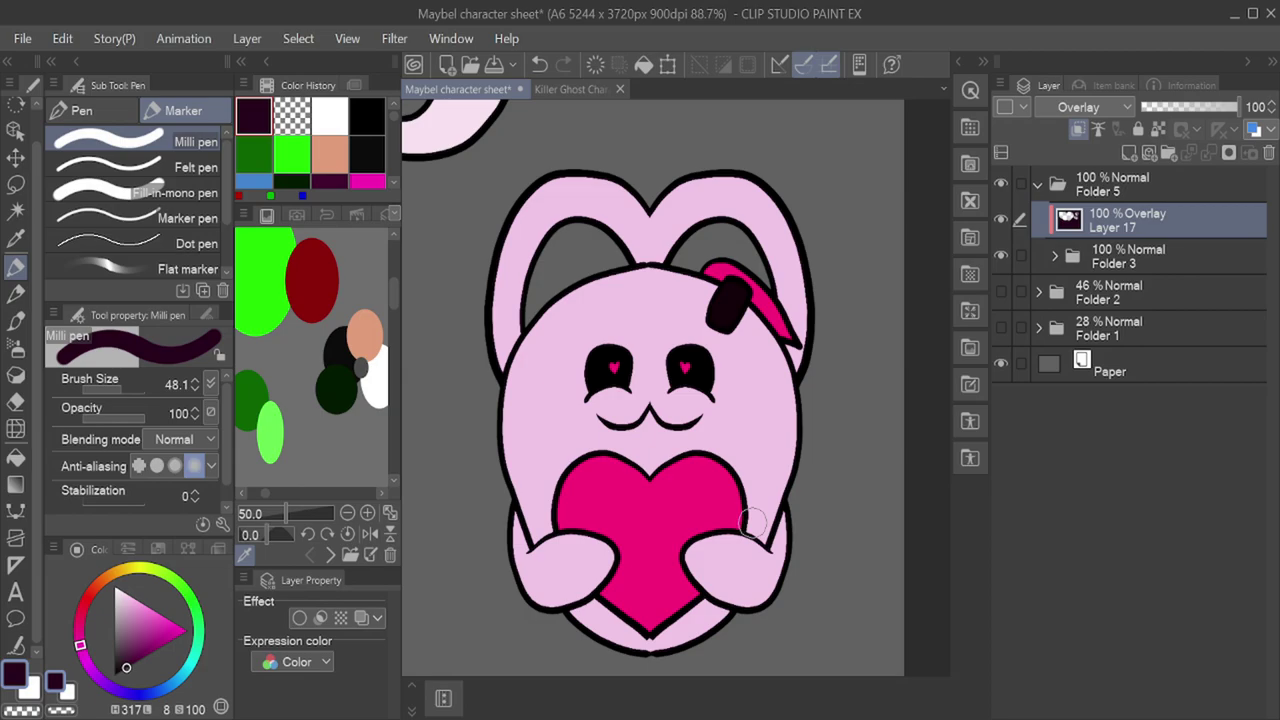
key(w)
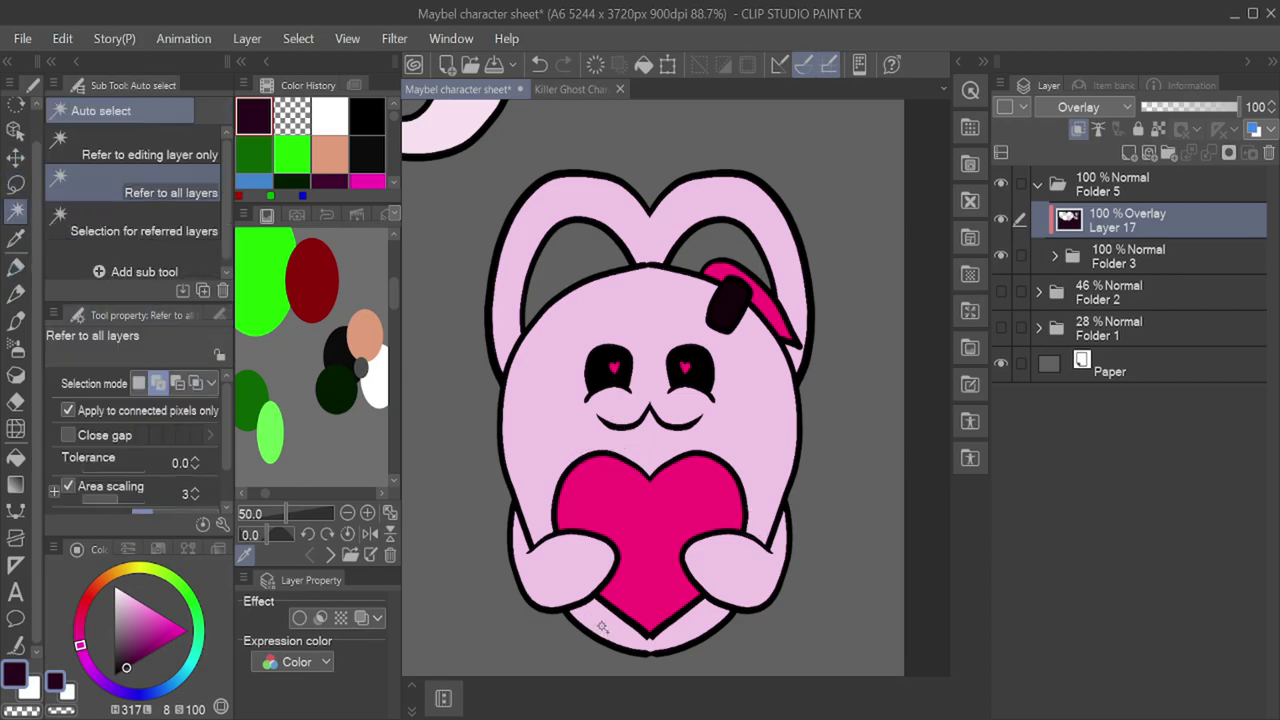
click(600, 630)
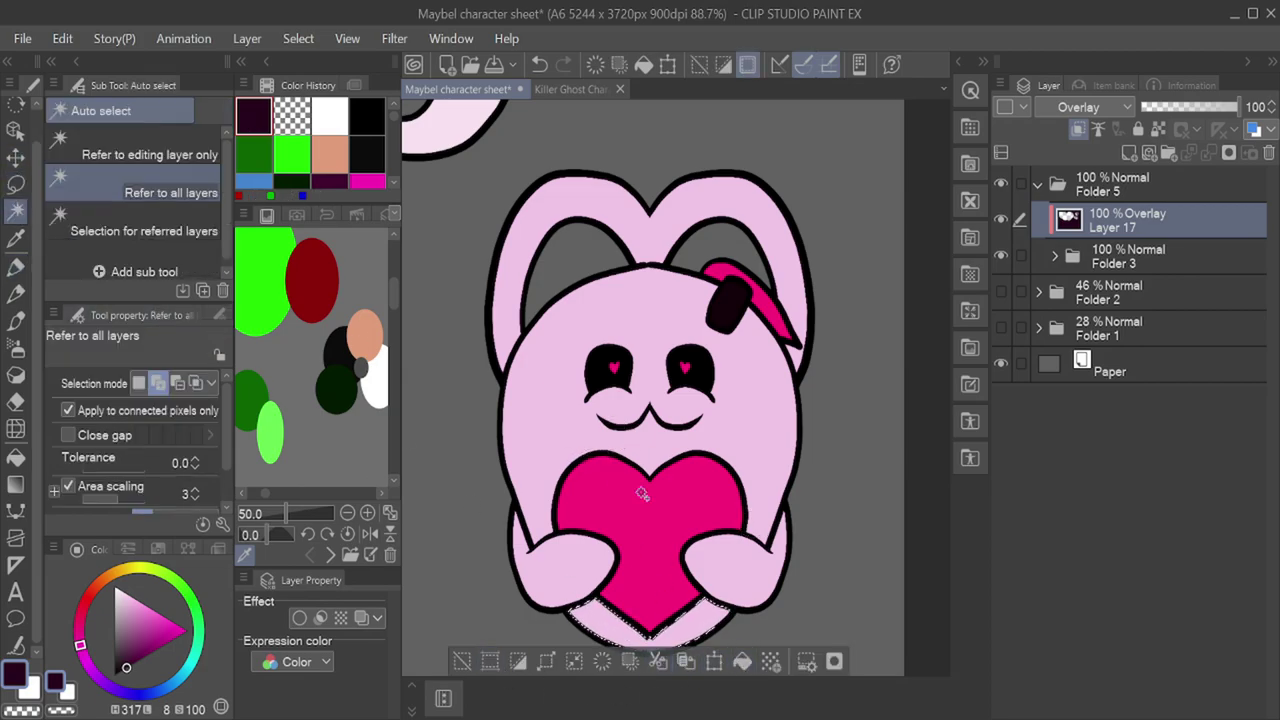
key(ctrl+d)
key(p)
mouse_move(612, 420)
mouse_down()
mouse_move(634, 380)
mouse_move(640, 540)
mouse_up()
Step: Fill the lower body below the held heart with dark purple, and undo the fill on the heart-shaped tail behind the head
click(16, 458)
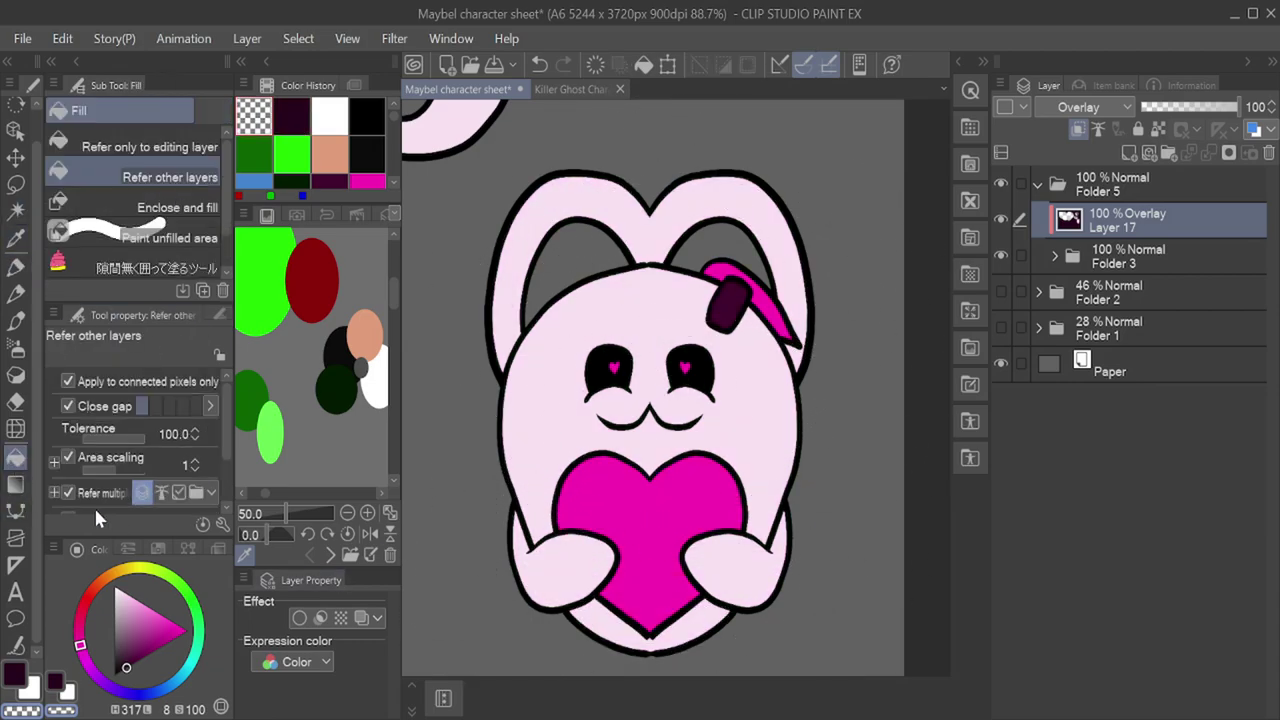
click(598, 590)
click(800, 348)
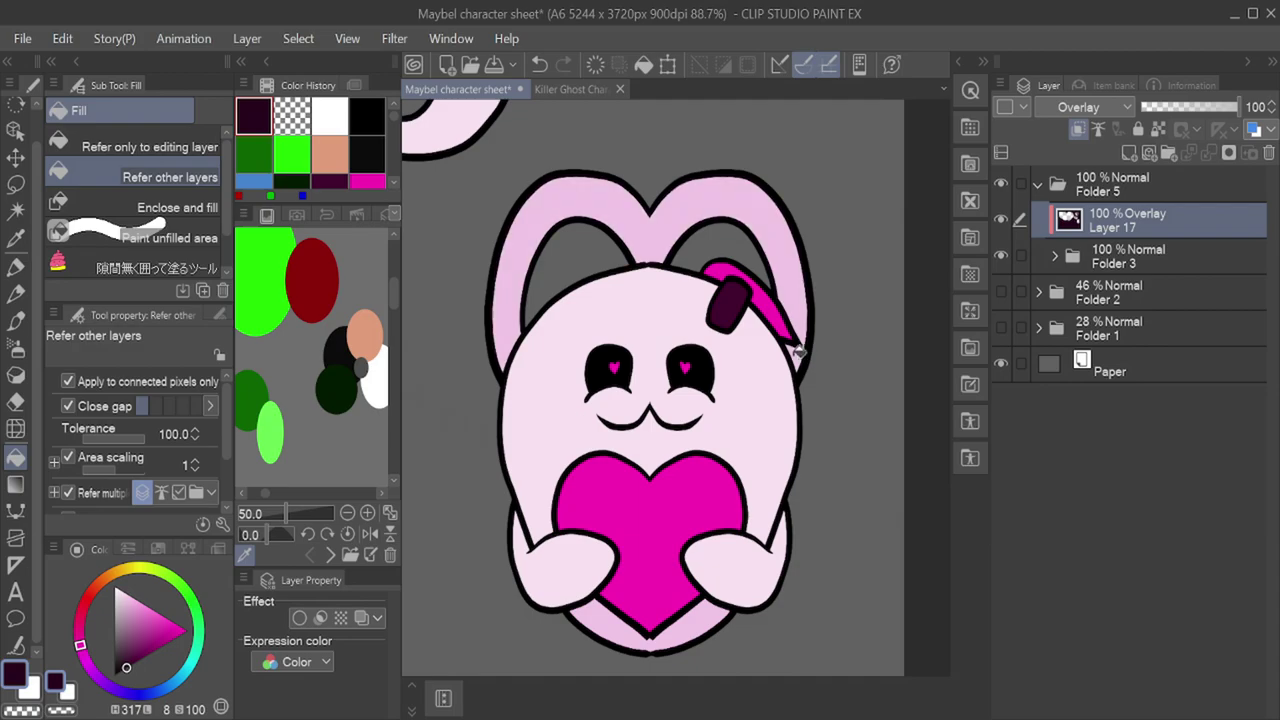
key(ctrl+z)
Step: Select the heart-shaped tail behind the heart-hugging ghost's head, shade it in dark purple where it meets the head, and deselect
key(p)
click(16, 211)
click(510, 310)
click(16, 268)
drag(502, 360, 524, 308)
drag(622, 256, 676, 256)
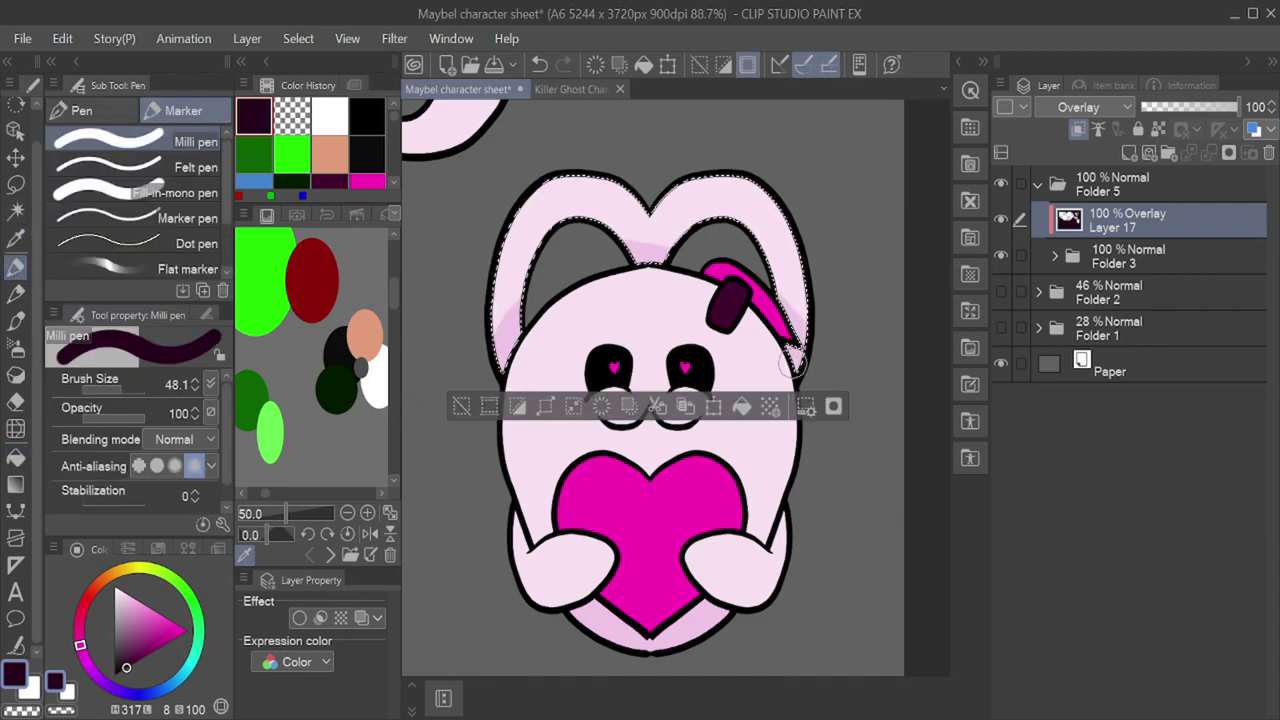
key(ctrl+d)
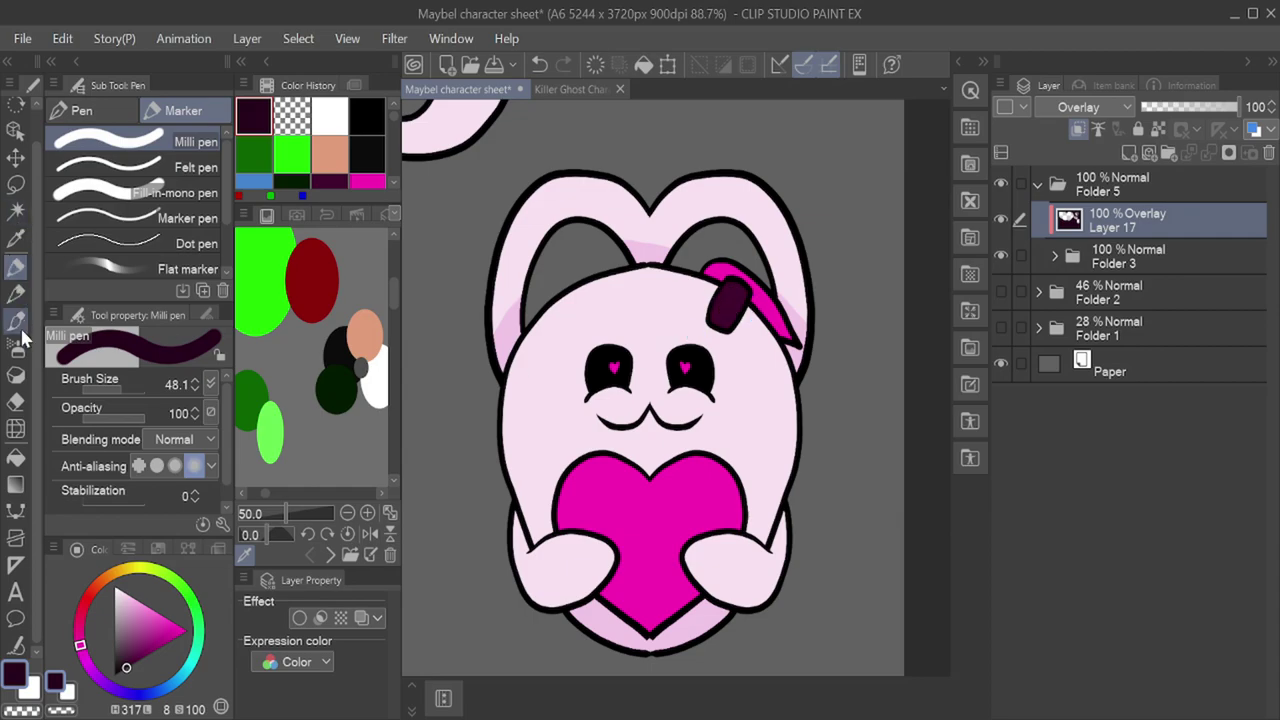
Step: Select the pink heart of this ghost's hair clip, shade it in dark purple, and deselect
key(w)
click(766, 315)
key(p)
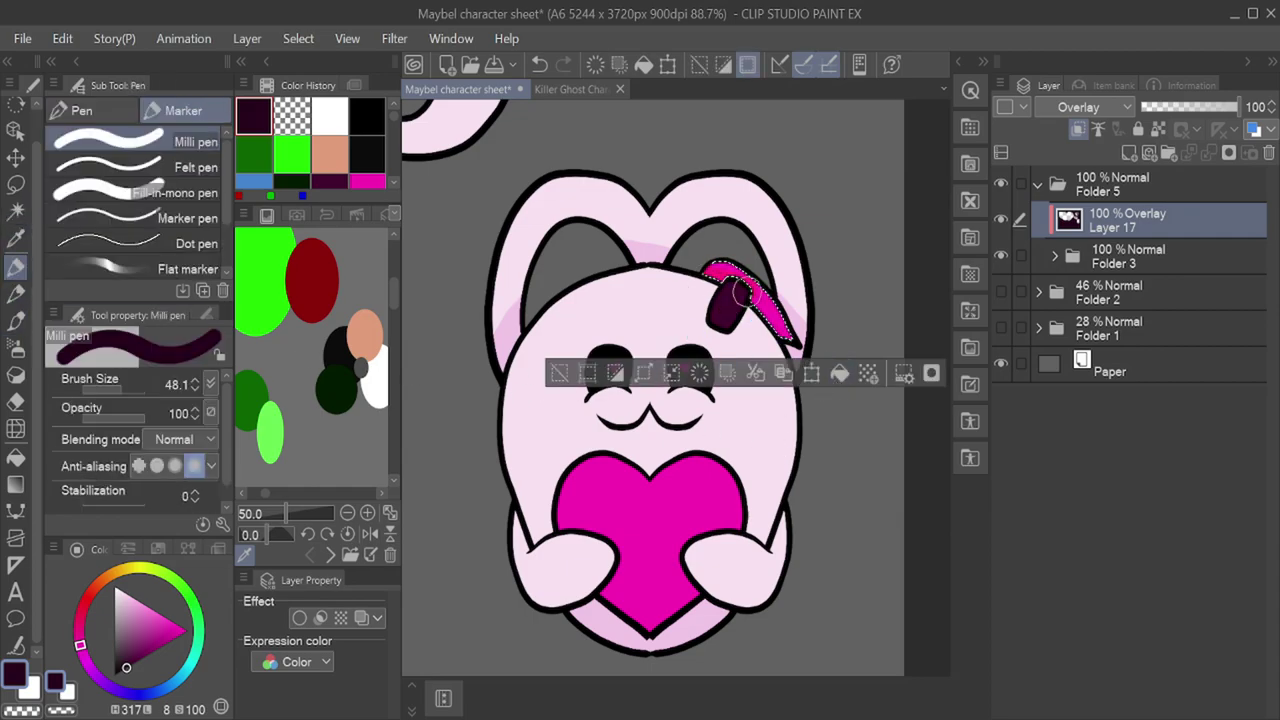
click(558, 375)
Step: Select the heart-hugging ghost's body, shade around the hair clip and along the held heart's upper edge, and deselect
click(16, 211)
click(746, 344)
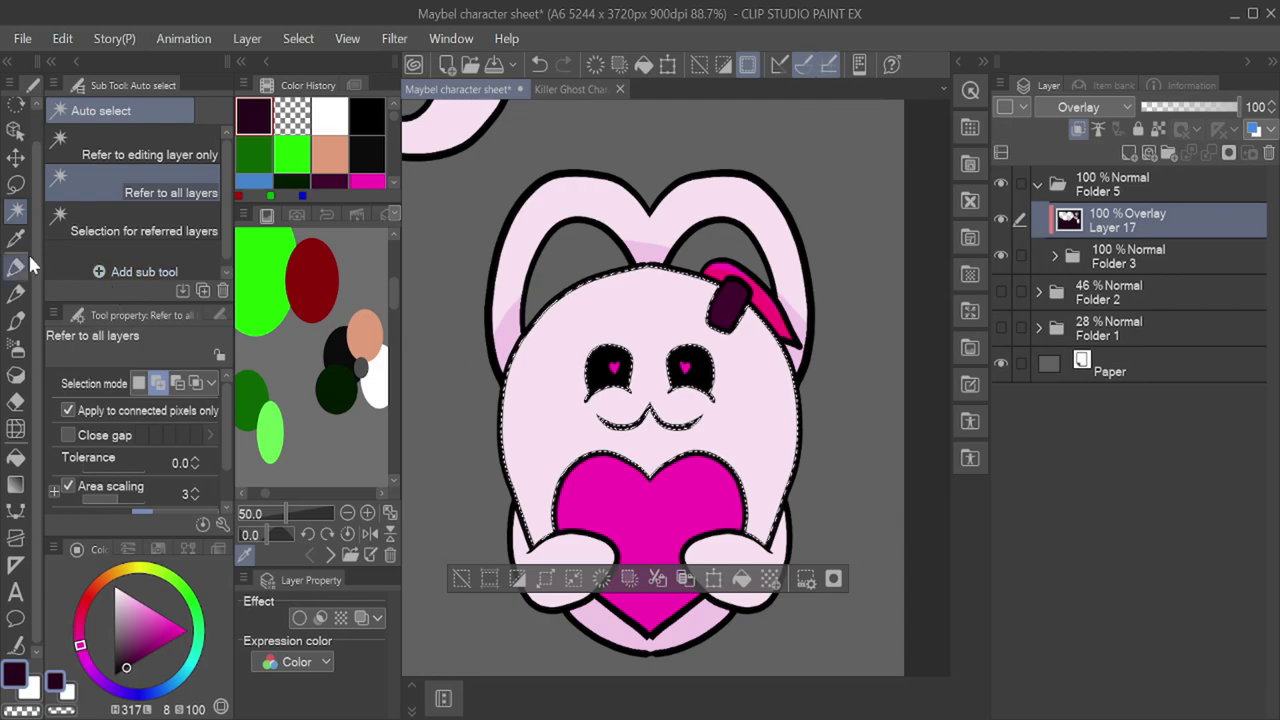
click(18, 267)
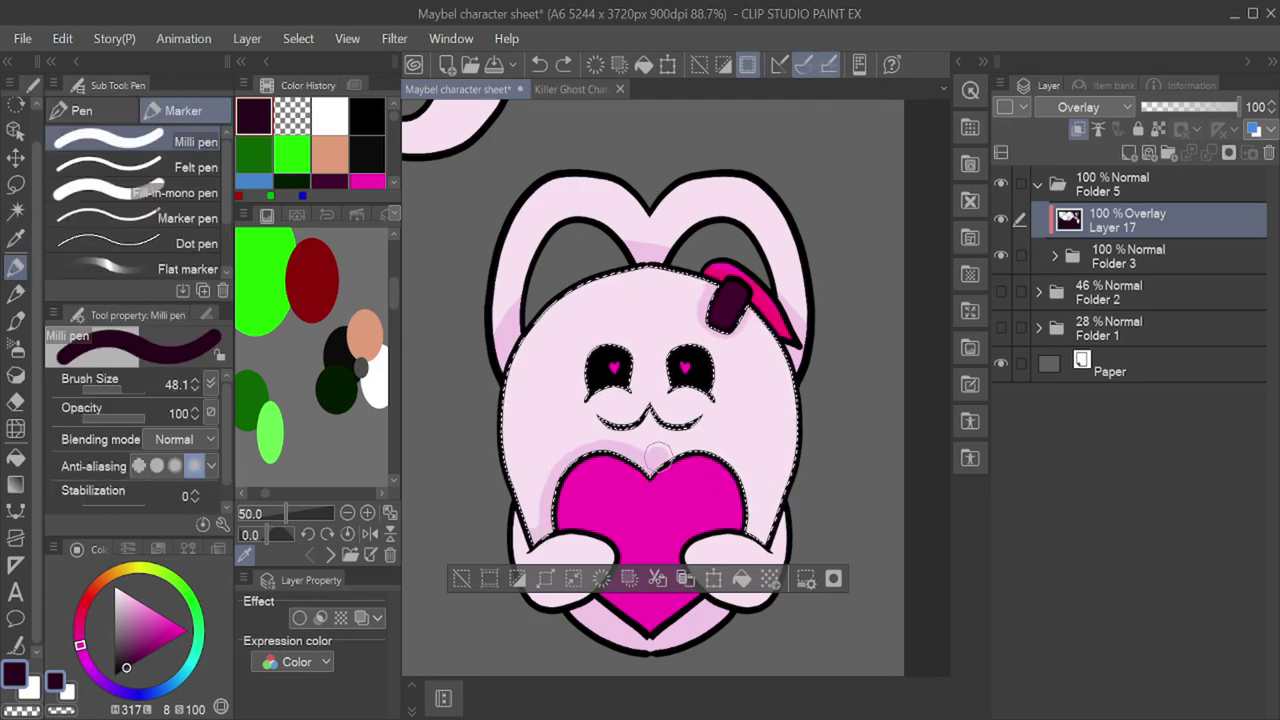
click(461, 578)
Step: Select both arms of the heart-hugging ghost, shade their outer edges in dark purple, and deselect
click(15, 211)
click(560, 575)
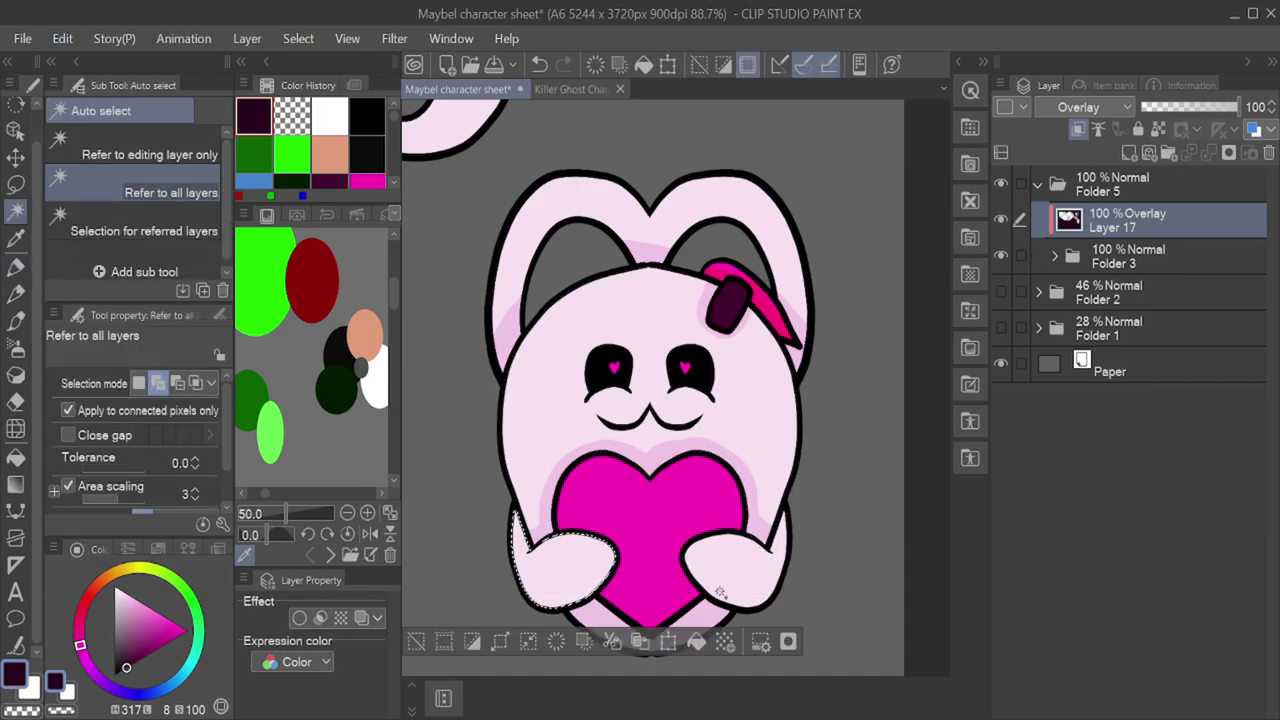
click(735, 573)
click(15, 269)
mouse_move(526, 548)
mouse_down()
mouse_move(515, 517)
mouse_move(549, 642)
mouse_up()
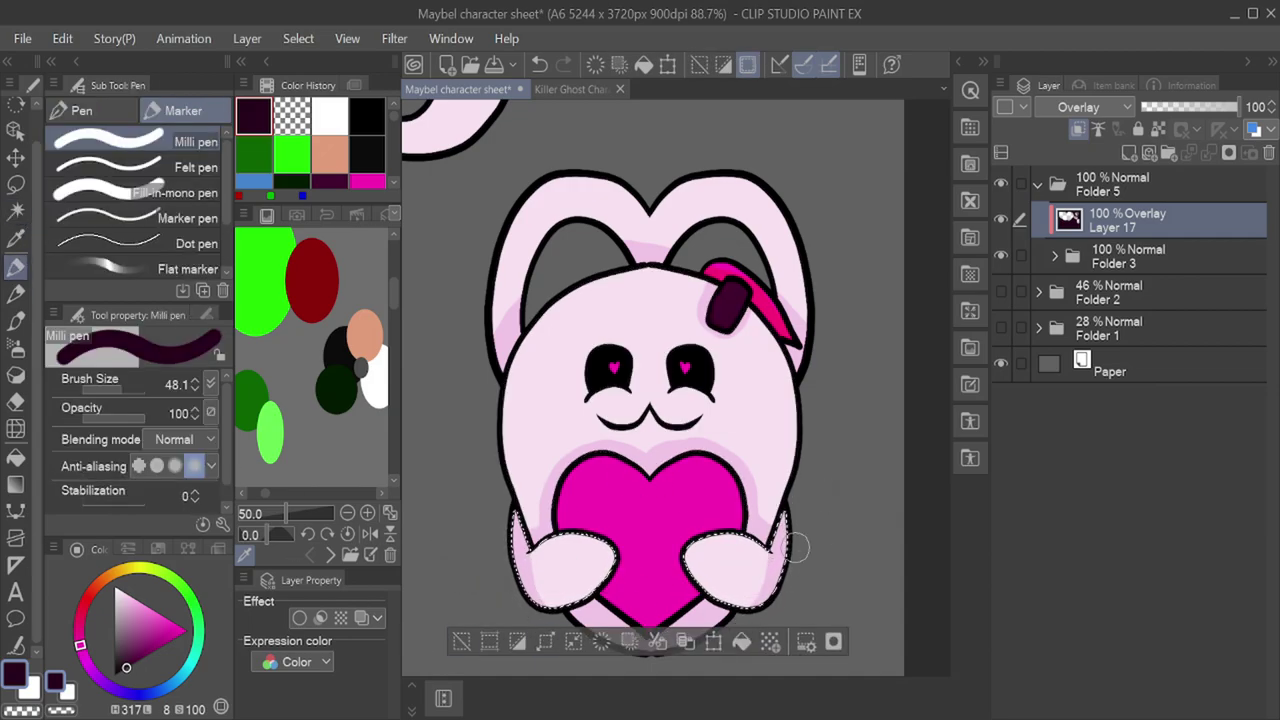
key(ctrl+d)
Step: Select the held pink heart, undo the trial edge shading, shade along its upper edge again, and deselect
key(w)
click(585, 480)
key(p)
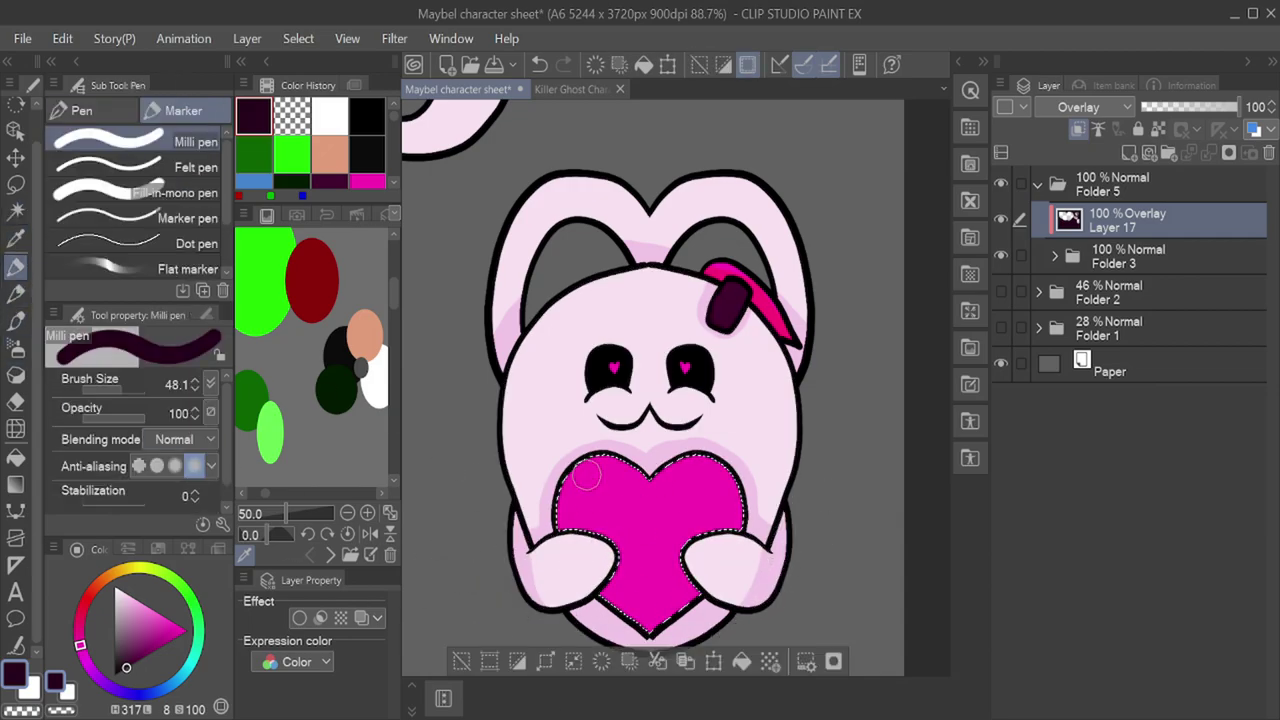
key(ctrl+z)
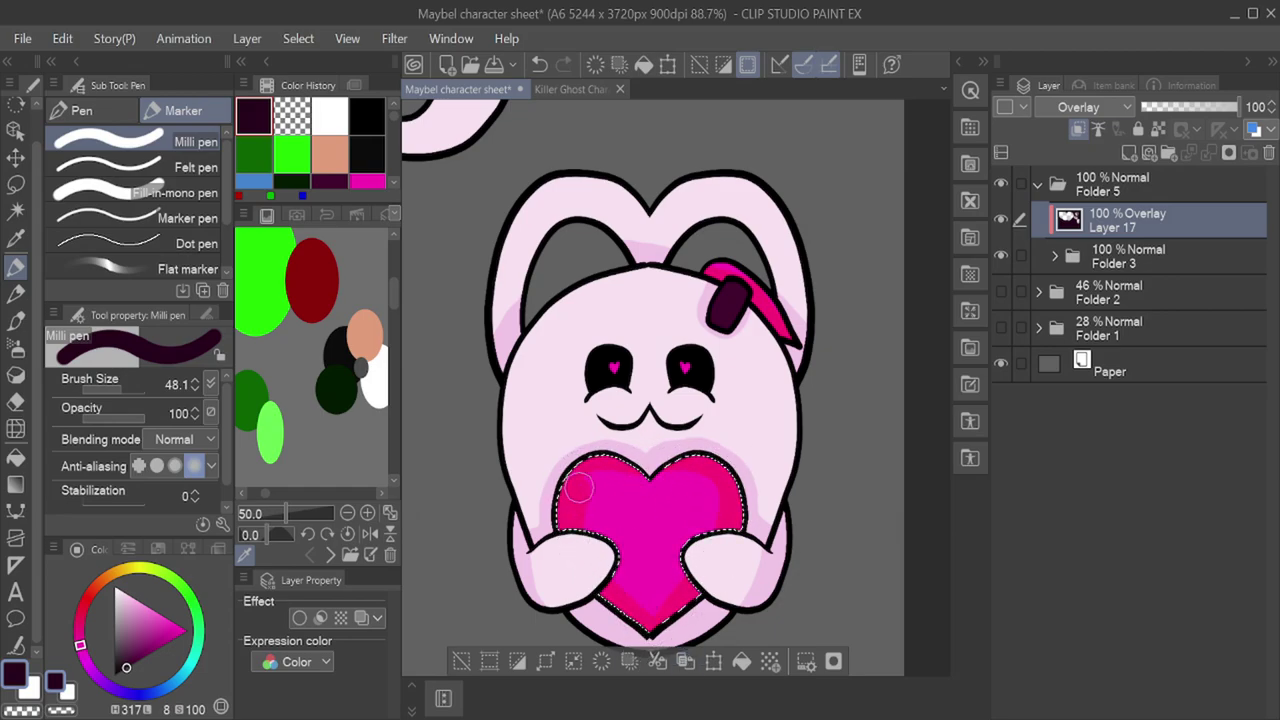
key(ctrl+z)
drag(655, 485, 575, 478)
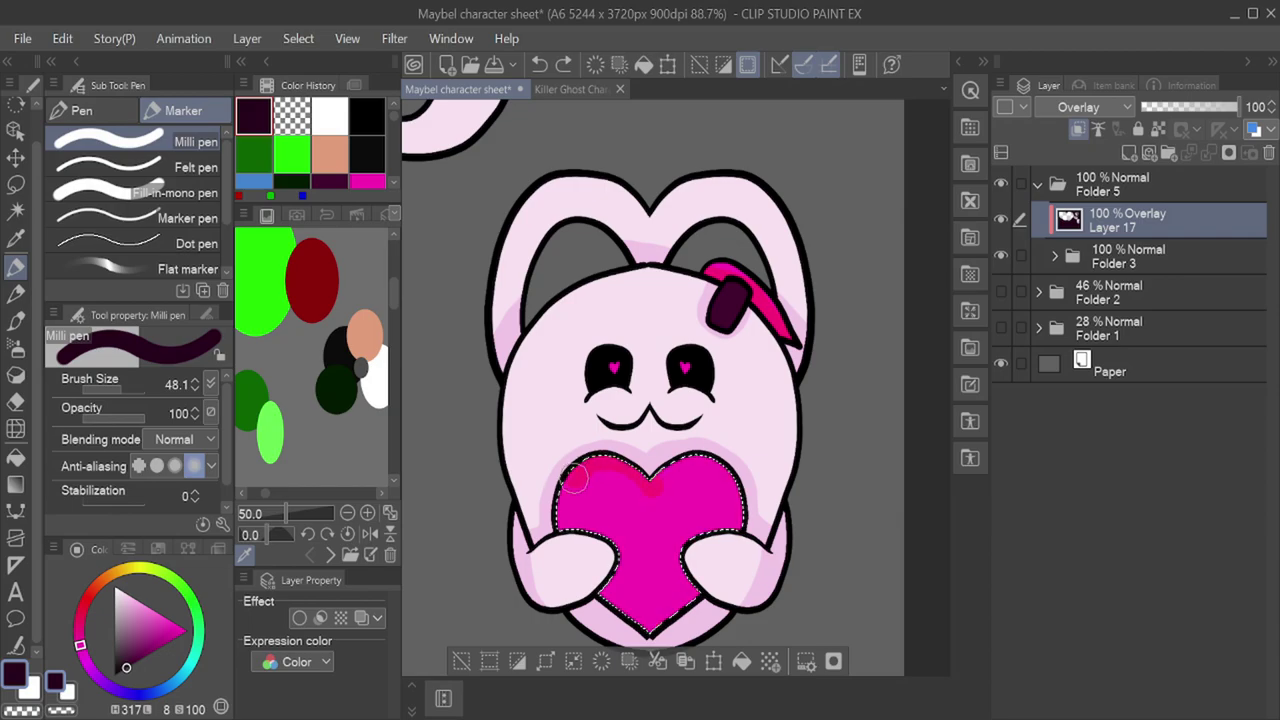
scroll(686, 428, down, 5)
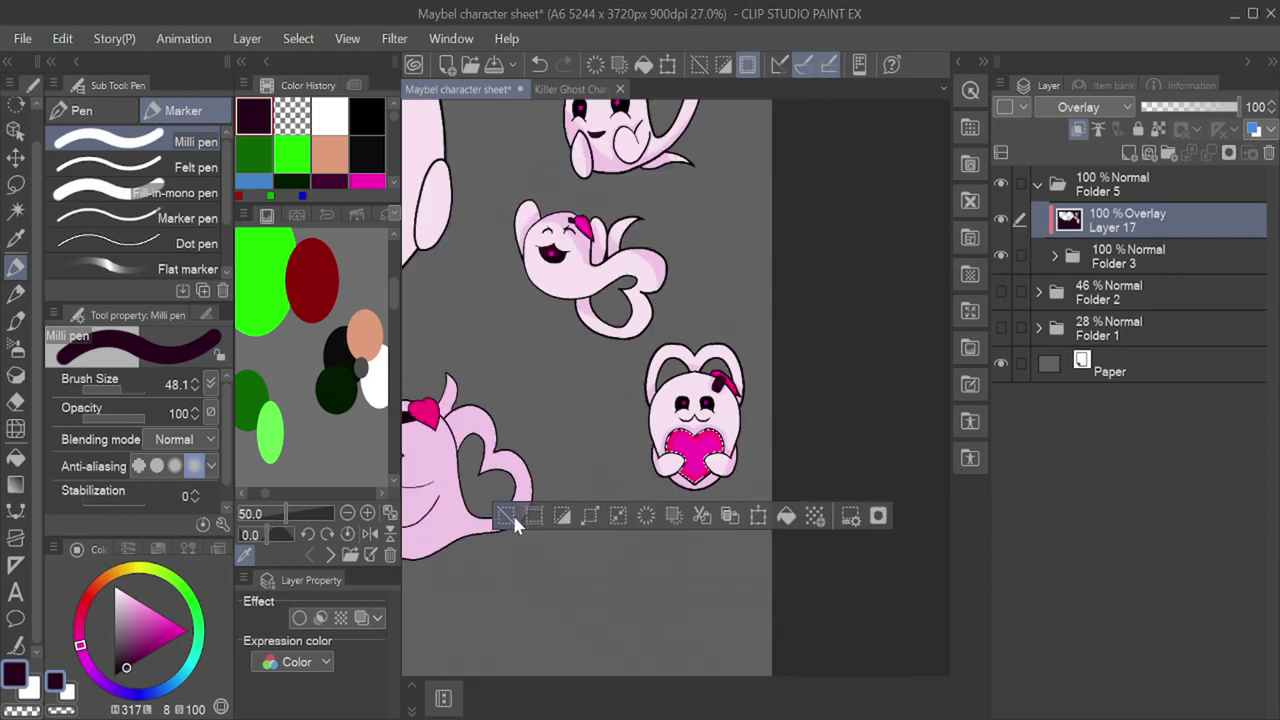
click(512, 516)
scroll(683, 428, up, 3)
click(15, 211)
scroll(690, 294, up, 6)
click(730, 322)
click(16, 269)
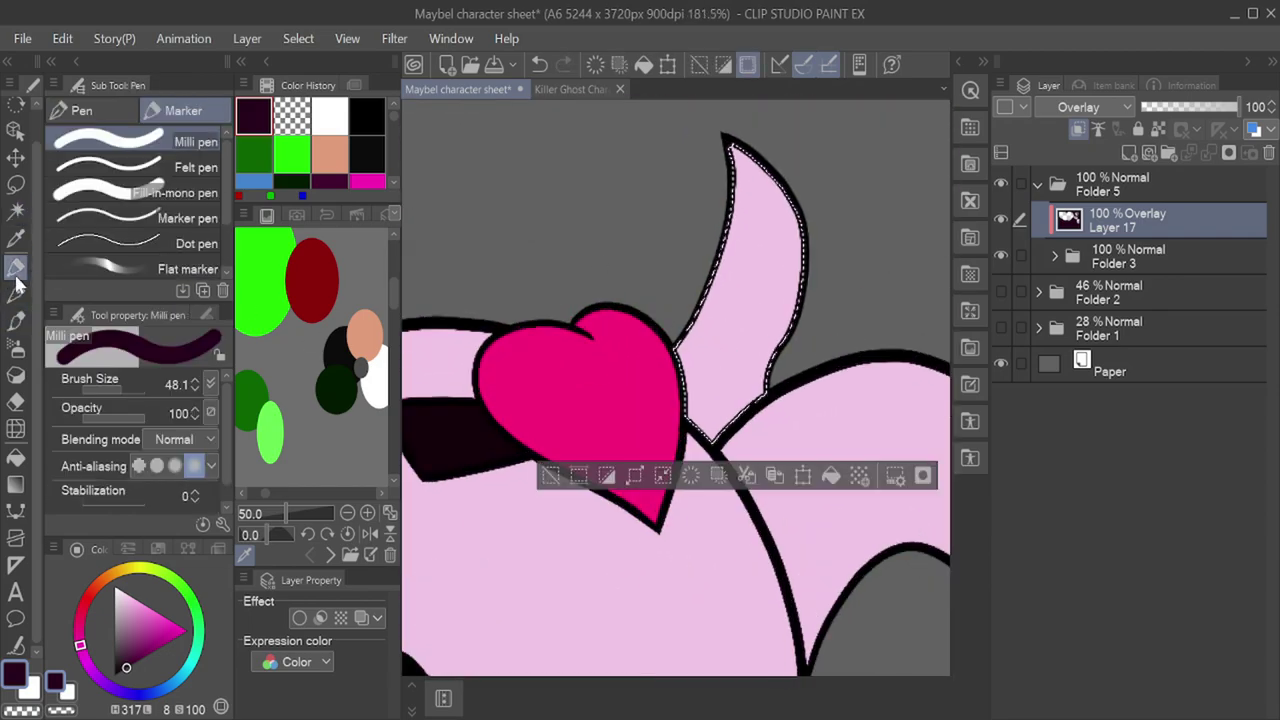
key(ctrl+d)
Step: Erase the flat overlay shading from the grinning ghost and the human figure with a larger transparent brush
key(ctrl+0)
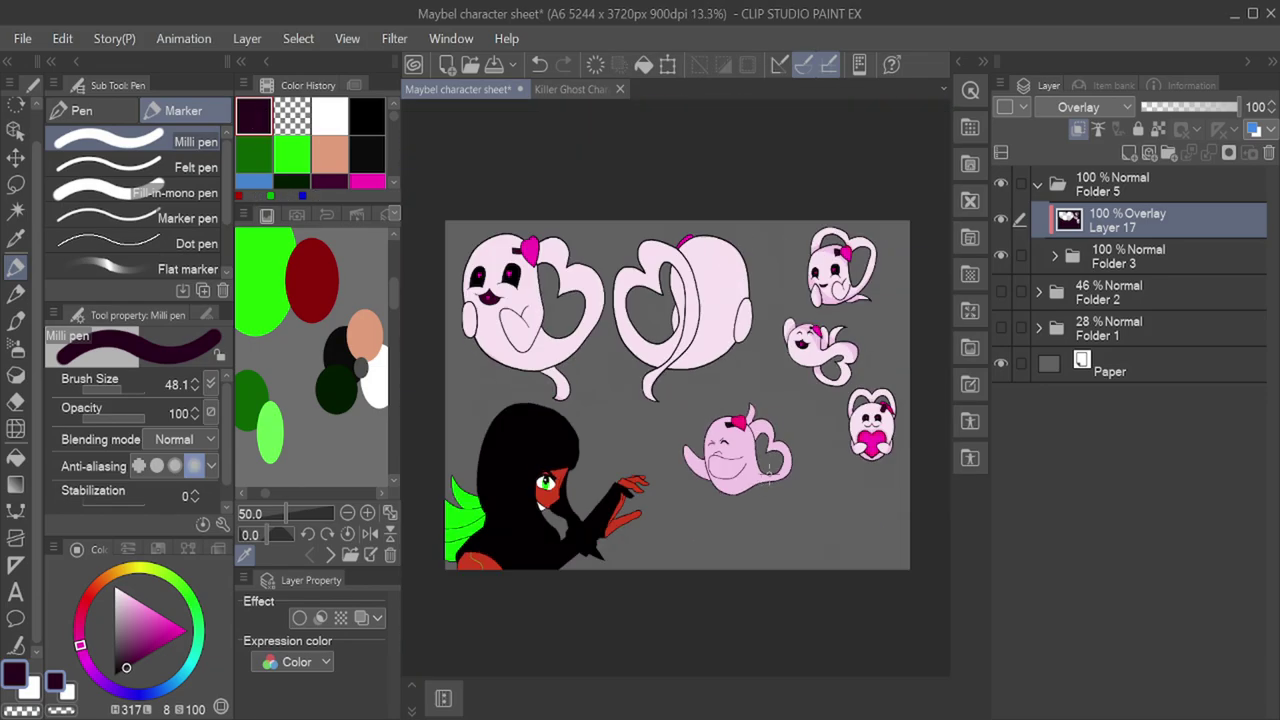
click(138, 393)
drag(137, 393, 139, 393)
drag(732, 463, 756, 450)
mouse_move(618, 506)
mouse_down()
mouse_move(489, 546)
mouse_move(602, 554)
mouse_up()
Step: Shade the bases of the grinning ghost's pointed tail tip and heart-shaped tail in dark purple at brush size 28.3
click(291, 117)
scroll(694, 217, up, 10)
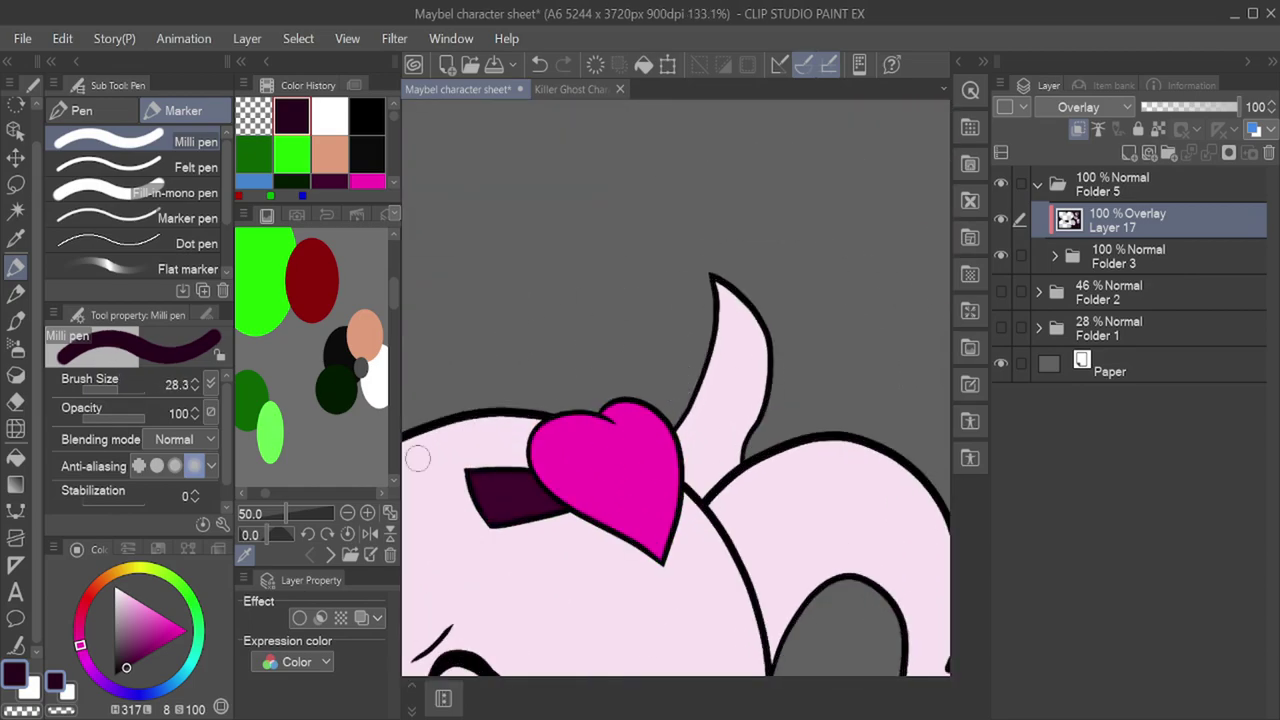
drag(703, 441, 694, 407)
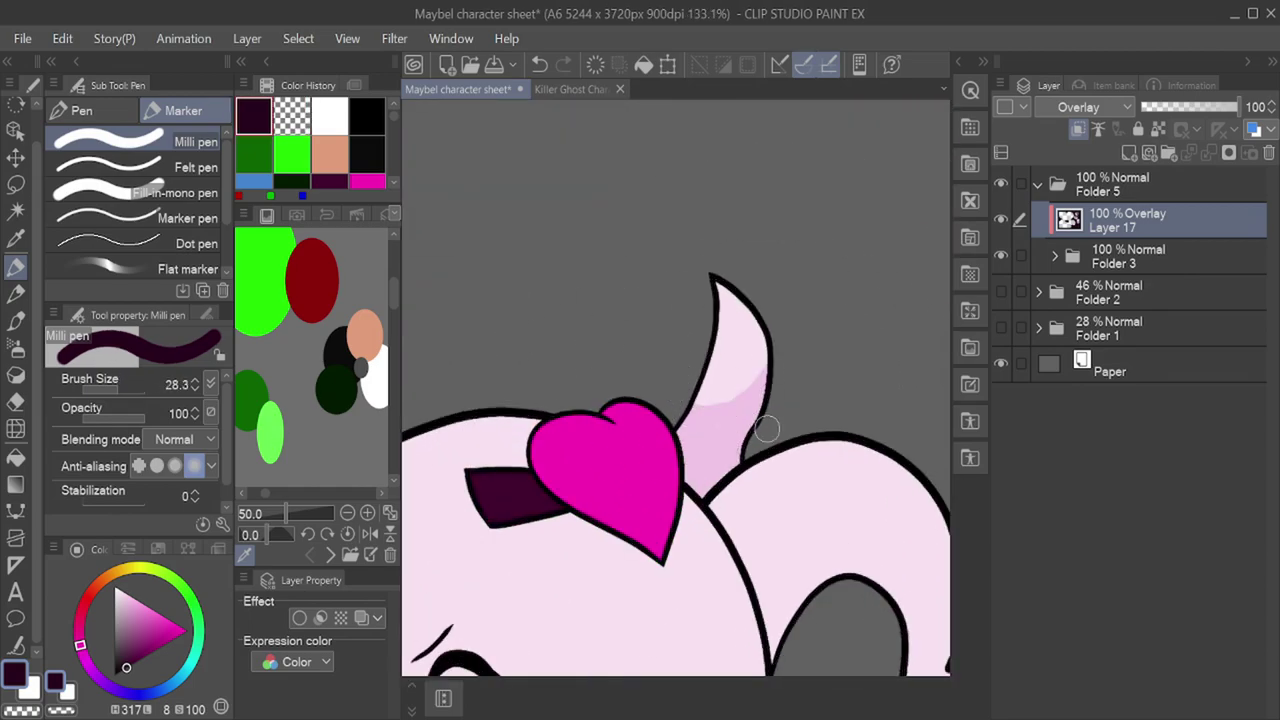
scroll(767, 428, down, 3)
scroll(737, 491, up, 2)
drag(690, 286, 614, 213)
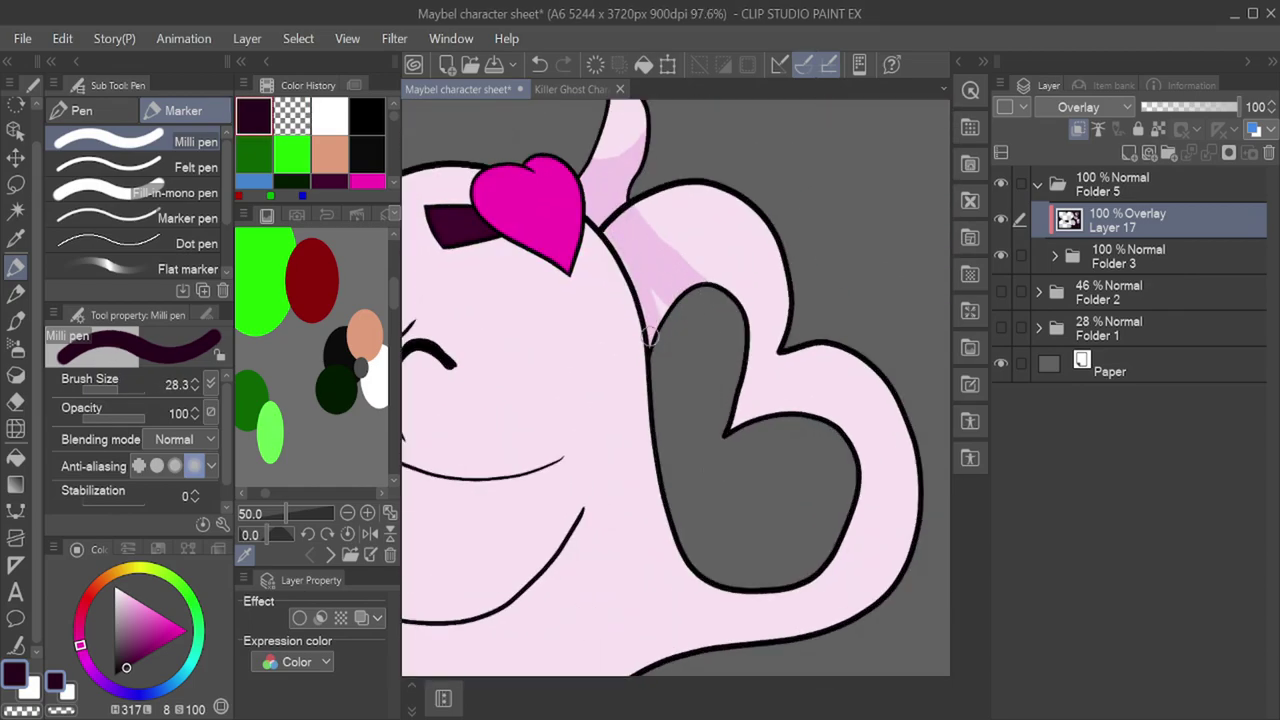
Step: Shade the right side of the grinning ghost's hair-clip heart in dark purple
scroll(649, 337, down, 2)
scroll(815, 318, up, 5)
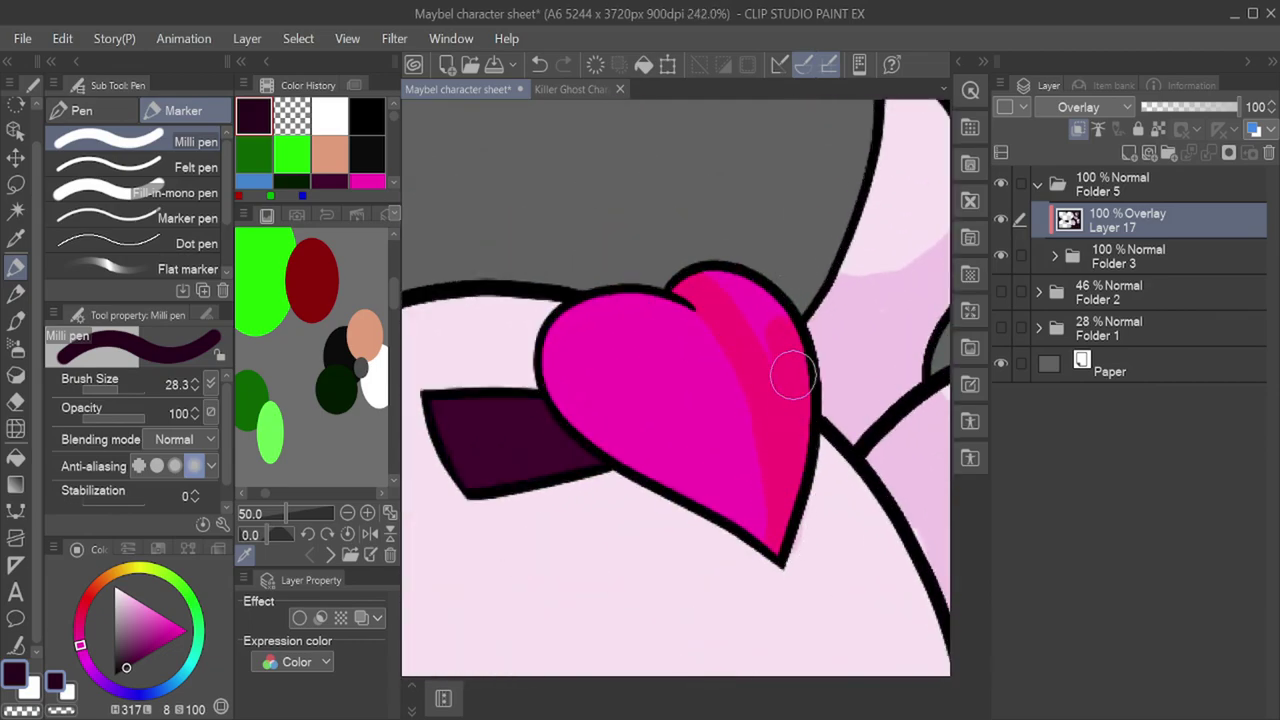
scroll(580, 451, down, 4)
scroll(829, 451, up, 2)
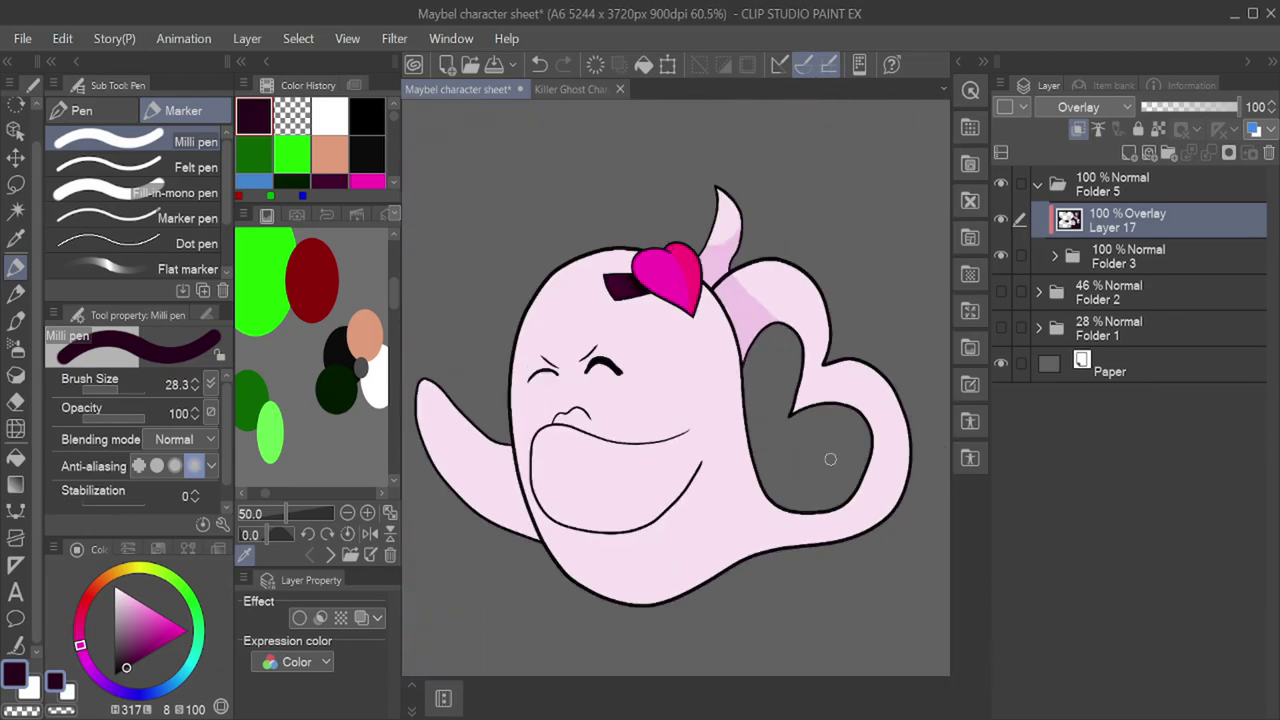
Step: Select the grinning ghost's outstretched arm, shade it next to the body with brush size 82, and deselect
click(15, 211)
click(455, 452)
click(15, 267)
click(124, 390)
mouse_move(522, 436)
mouse_down()
mouse_move(509, 479)
mouse_move(545, 548)
mouse_up()
click(416, 589)
Step: Select the grinning ghost's body and shade along the top of the head and the back edge in dark purple
click(15, 211)
click(598, 462)
click(15, 267)
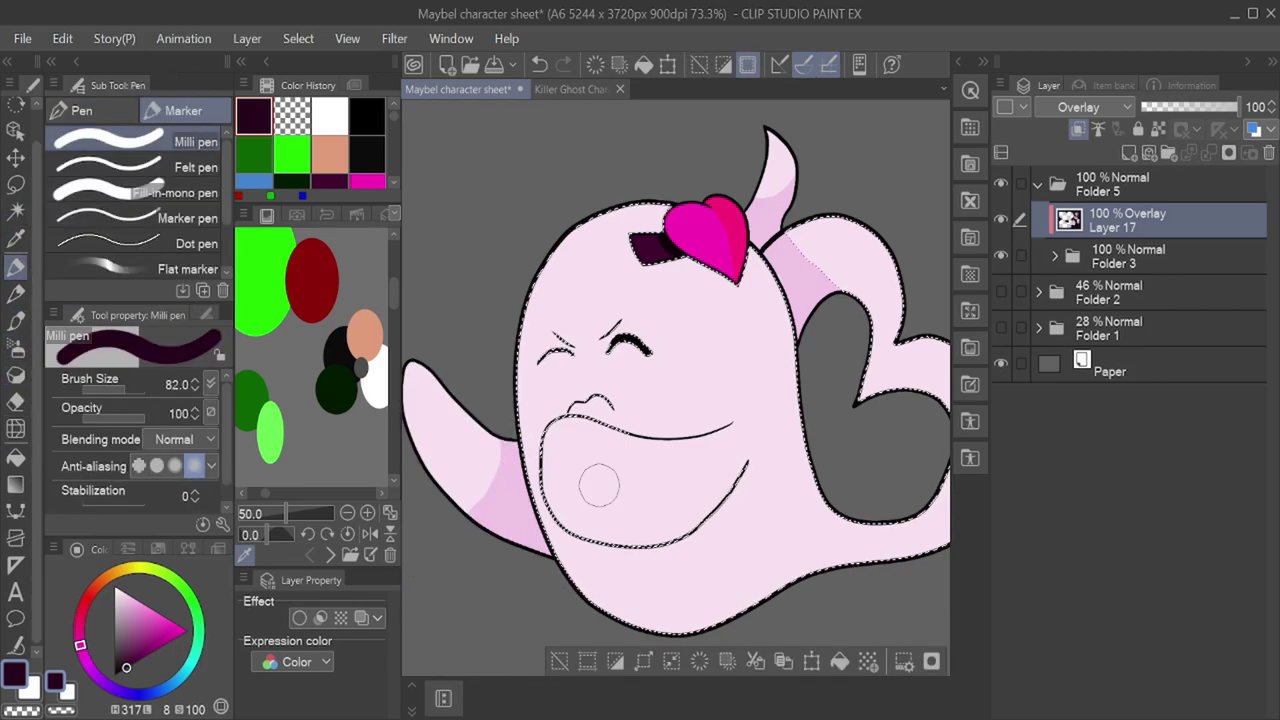
mouse_move(557, 219)
mouse_down()
mouse_move(637, 210)
mouse_move(769, 290)
mouse_move(850, 497)
mouse_up()
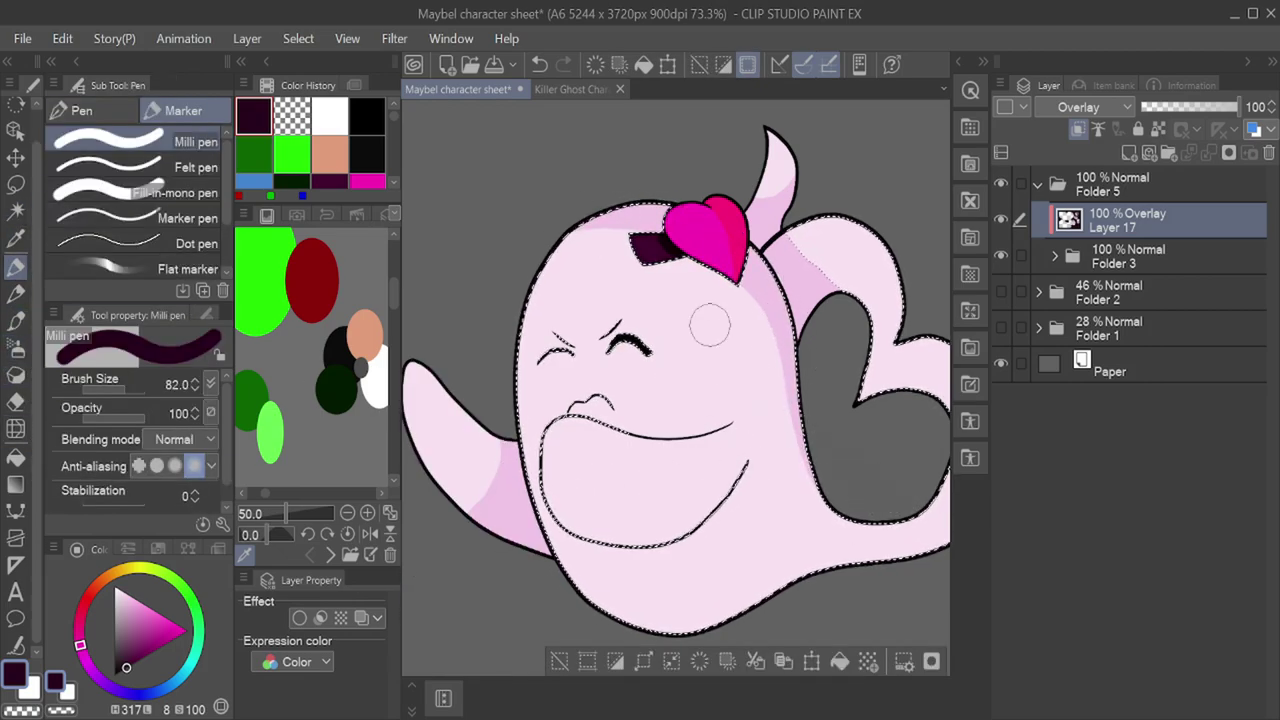
Step: Set the brush size to 22.8 and shade around the outside of the grinning ghost's mouth outline
click(119, 389)
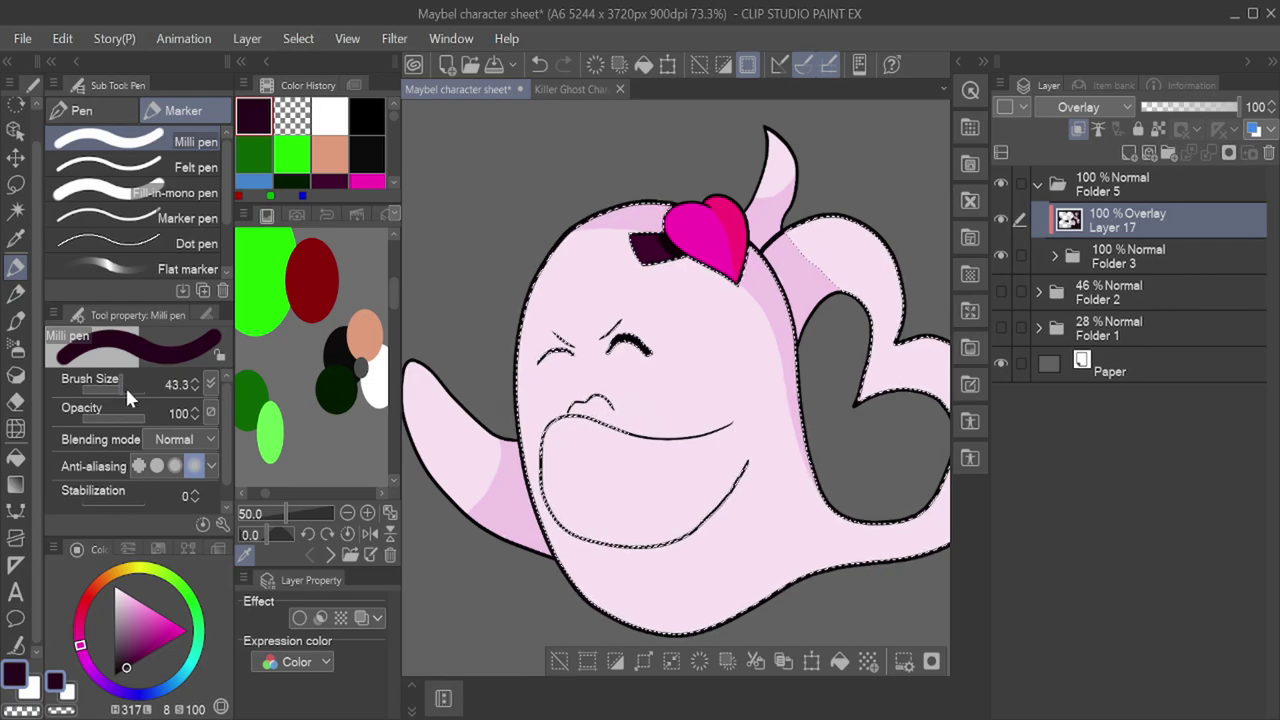
click(125, 389)
scroll(662, 521, up, 3)
click(104, 388)
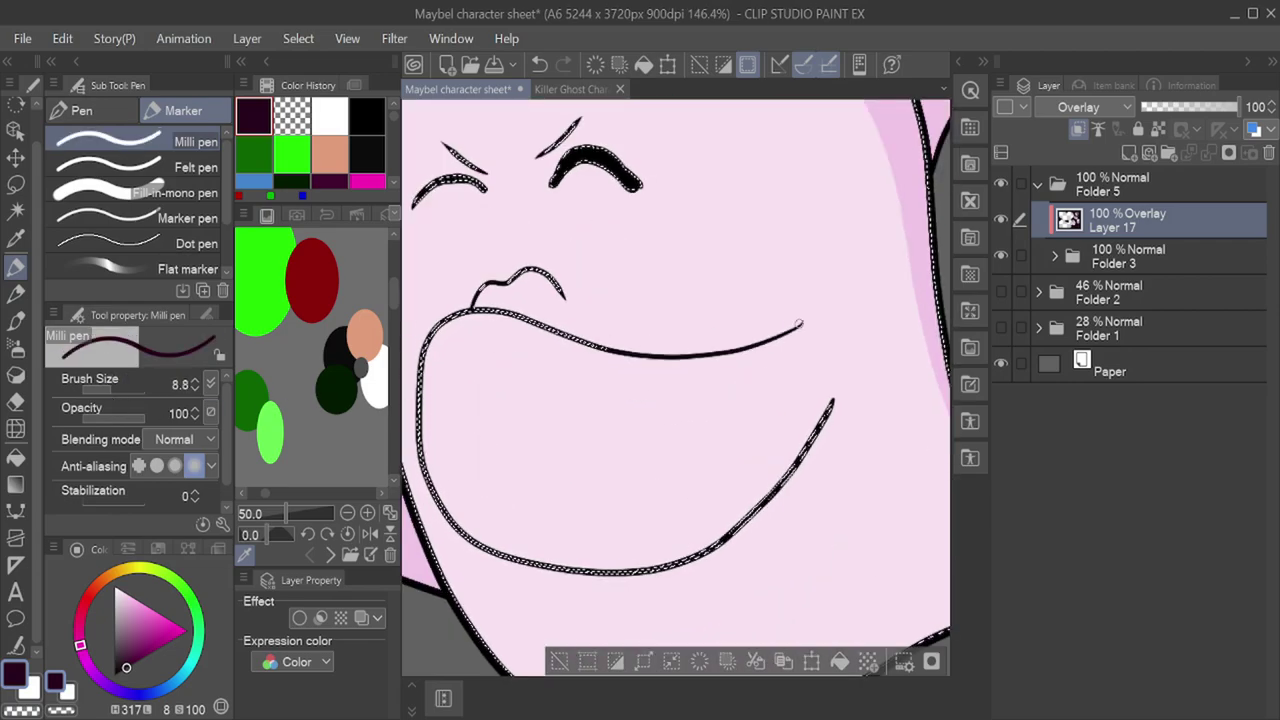
click(112, 390)
drag(613, 343, 582, 333)
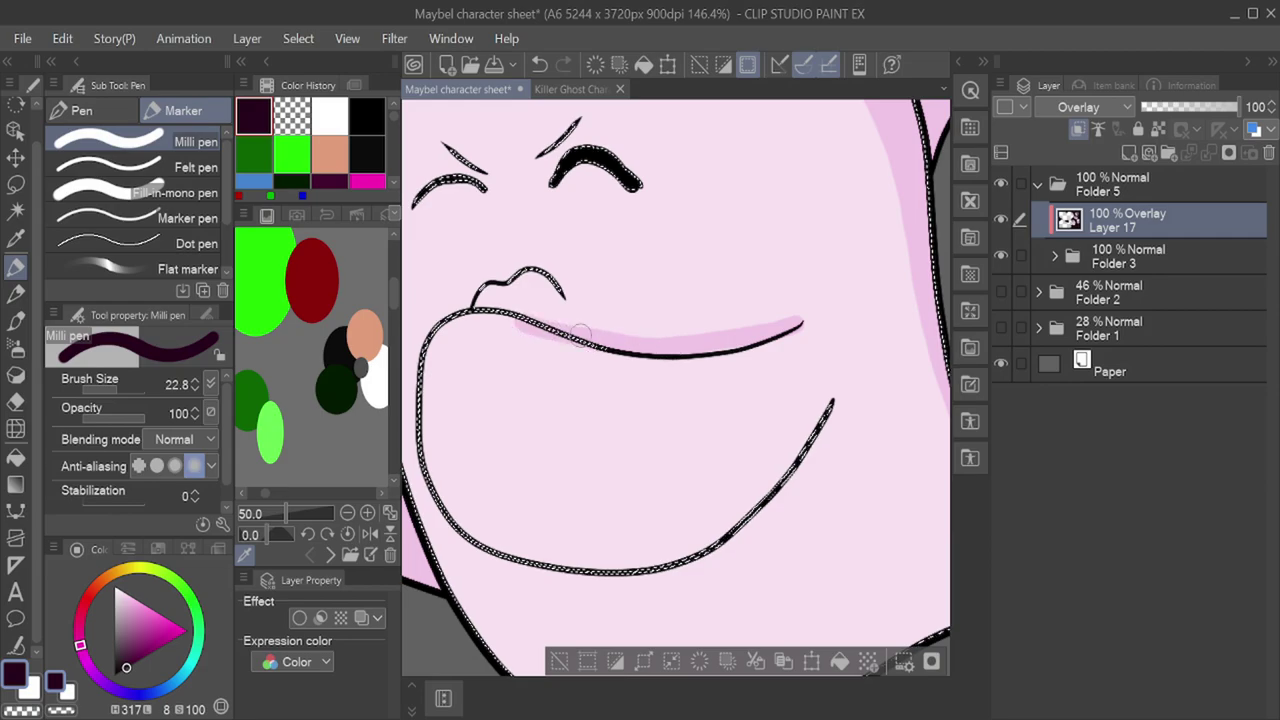
mouse_move(447, 341)
mouse_down()
mouse_move(428, 470)
mouse_move(730, 548)
mouse_move(805, 462)
mouse_up()
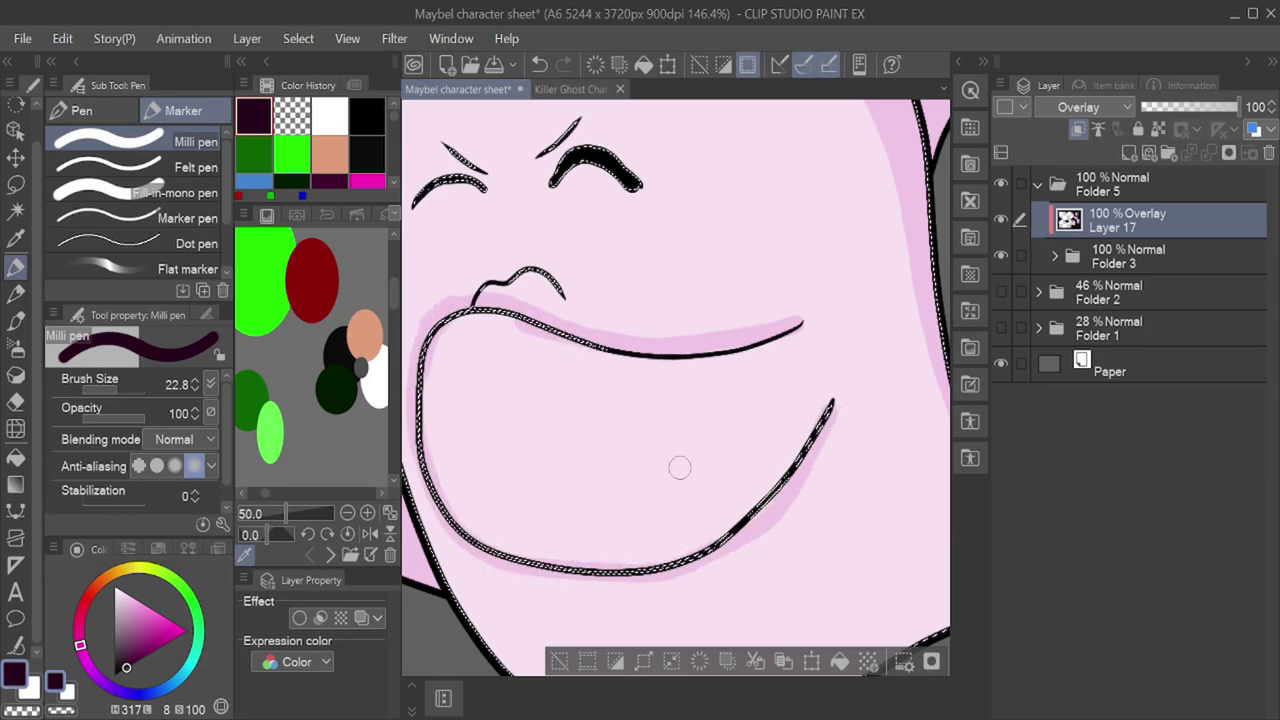
Step: Trim the shading around the grinning ghost's mouth with transparent colour and deselect
key(c)
mouse_move(466, 505)
mouse_down()
mouse_move(432, 420)
mouse_move(436, 330)
mouse_up()
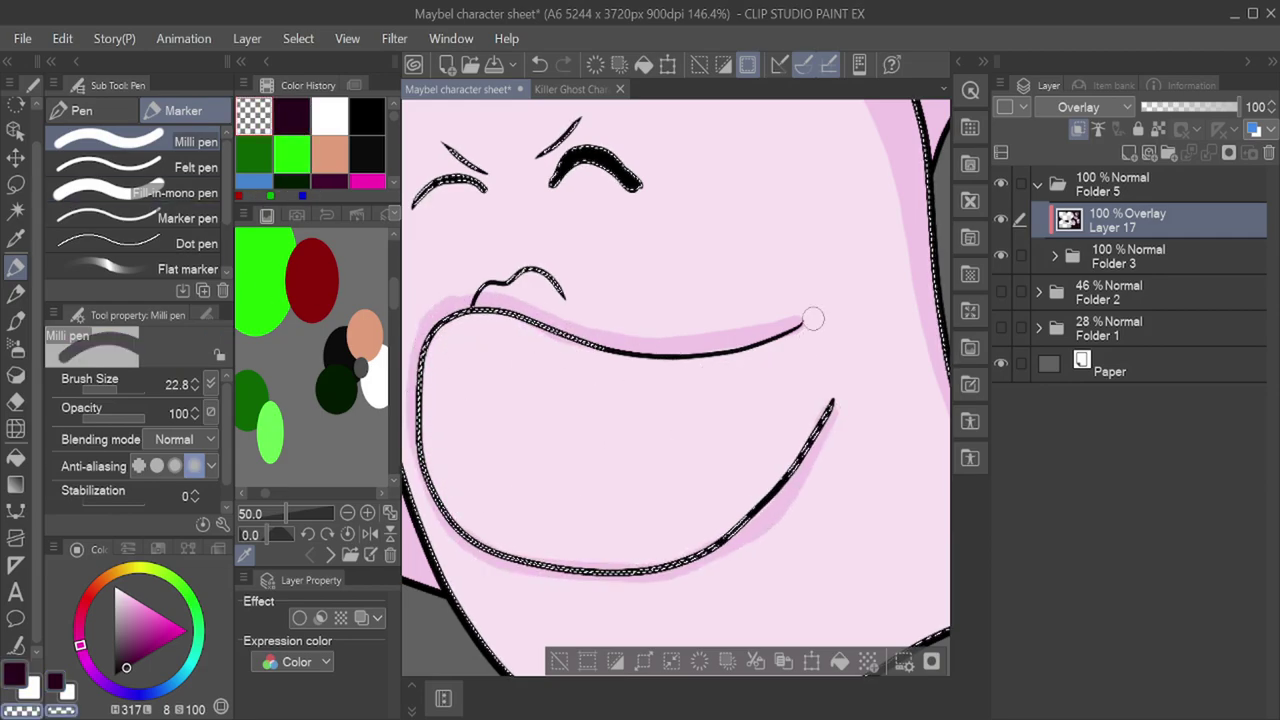
scroll(597, 491, down, 5)
click(513, 562)
Step: Try to fill part of the human figure's black clothing with dark purple shading
scroll(734, 522, down, 5)
scroll(735, 523, up, 4)
key(g)
scroll(710, 508, up, 4)
click(711, 507)
scroll(711, 507, down, 2)
key(ctrl+z)
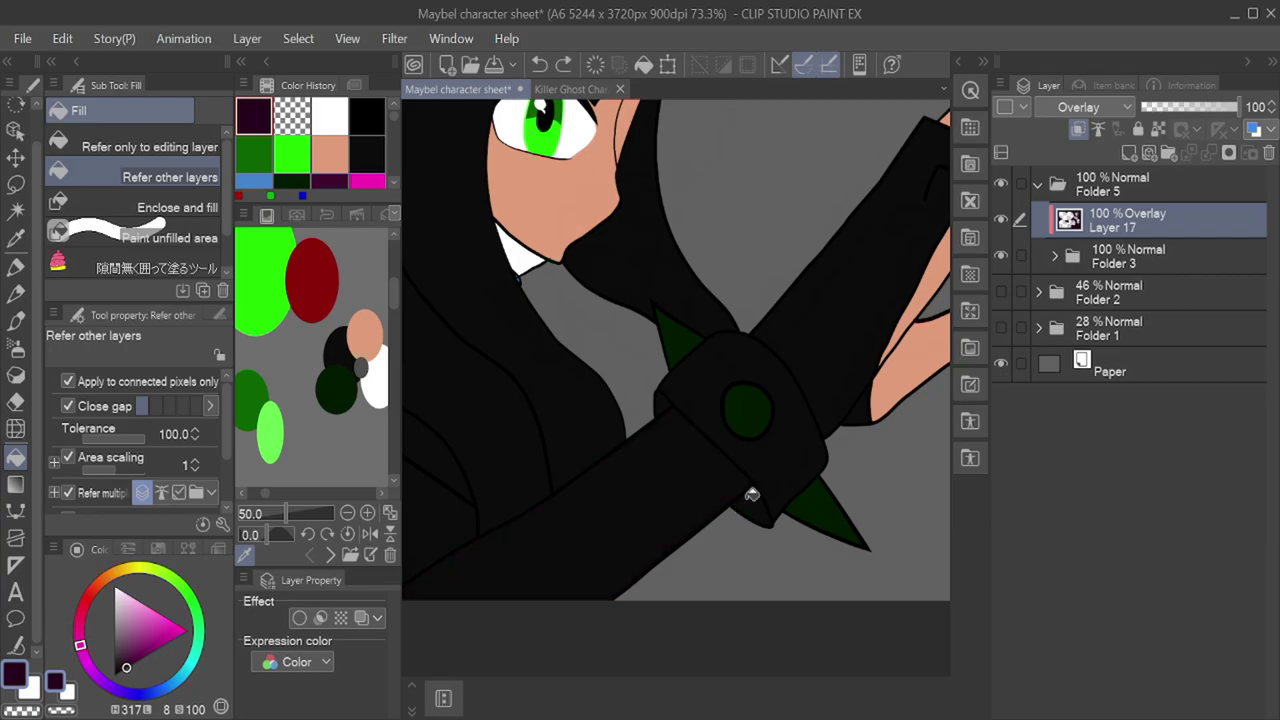
Step: Fill the human figure's black hair strand beside the face with dark purple overlay shading
scroll(669, 531, down, 2)
scroll(800, 440, up, 3)
scroll(660, 566, down, 3)
drag(682, 493, 470, 450)
scroll(794, 463, up, 2)
click(823, 386)
click(838, 440)
scroll(869, 456, down, 2)
drag(600, 440, 800, 485)
scroll(726, 412, up, 2)
scroll(725, 411, down, 3)
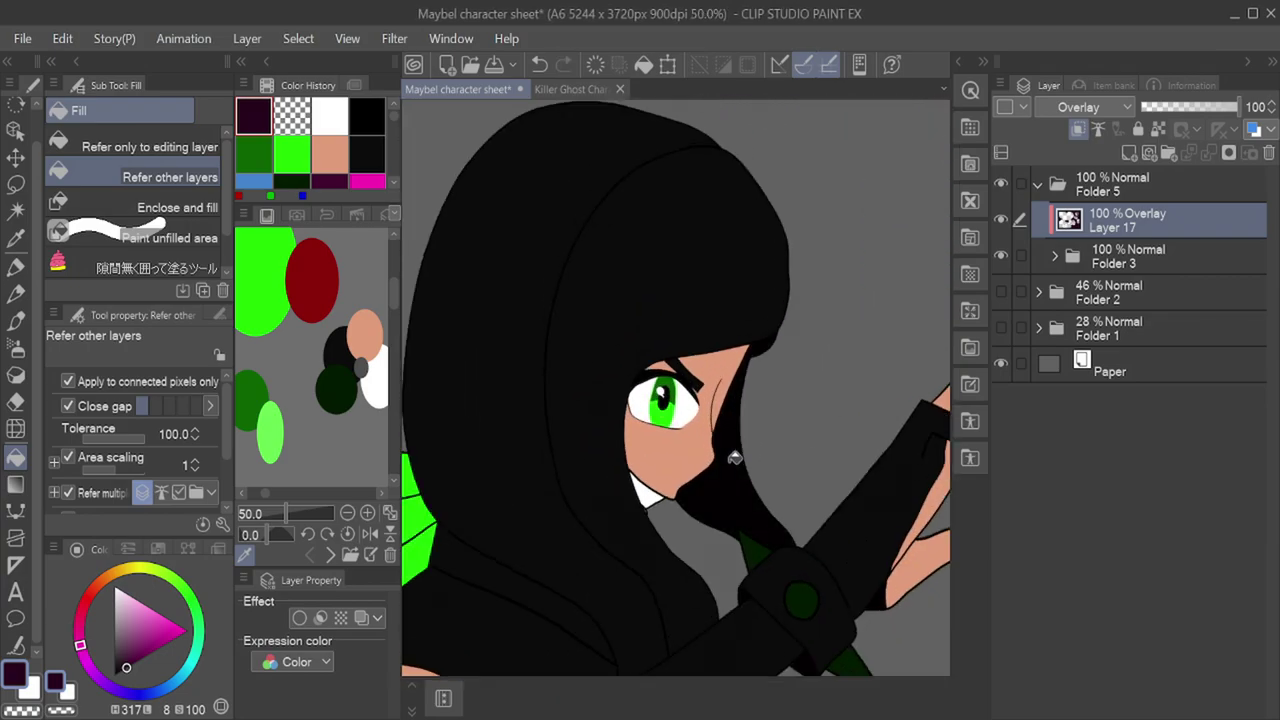
Step: Sample the figure's skin colour and hide colour layers in Folder 4 to locate the one holding the skin
scroll(798, 358, up, 1)
scroll(640, 550, up, 6)
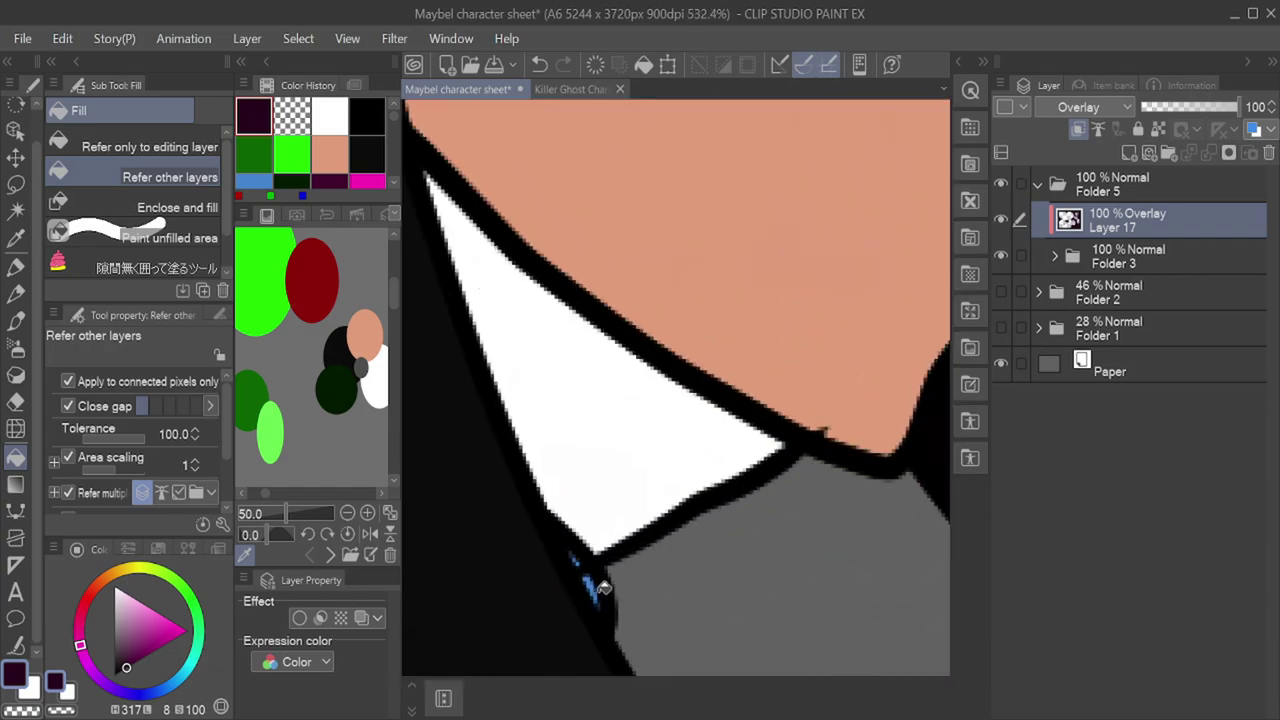
alt+click(830, 397)
click(1054, 256)
click(1069, 437)
click(1002, 507)
click(1004, 571)
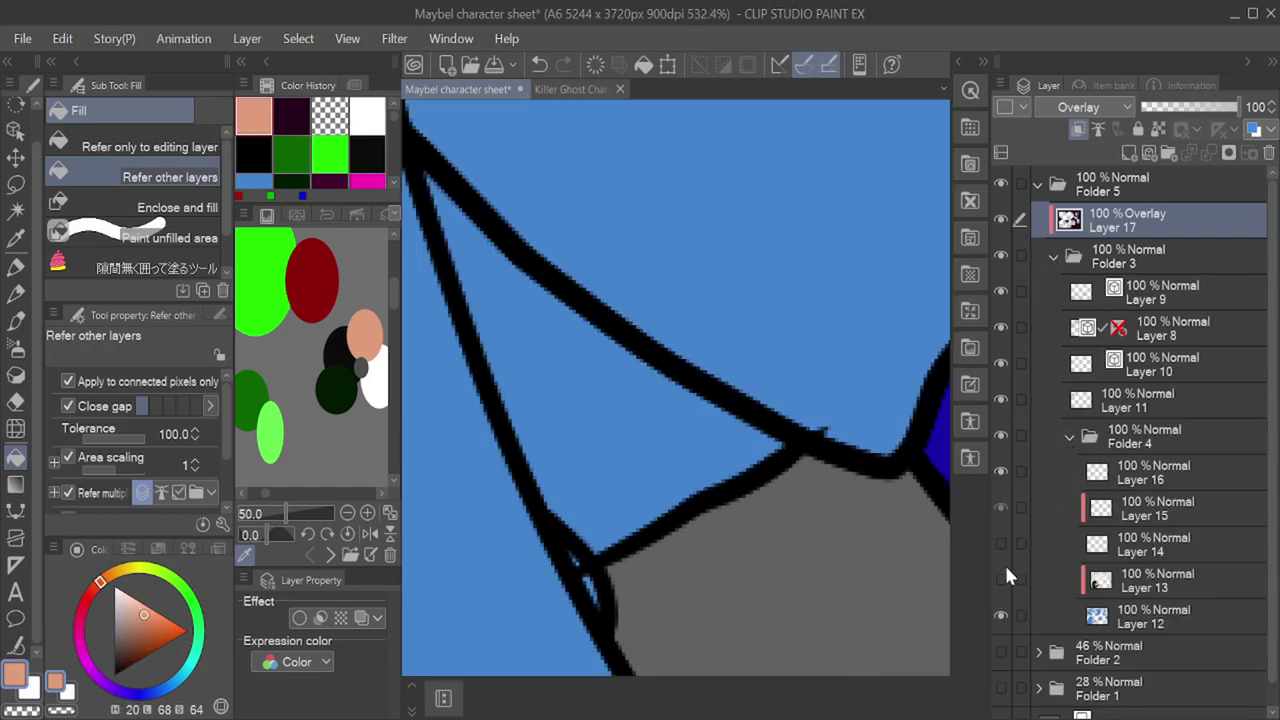
Step: Fill the small gap below the figure's teeth with skin colour on Layer 13, restore layer visibility, and reselect Layer 17
click(1154, 583)
click(1003, 577)
click(1073, 437)
click(1130, 220)
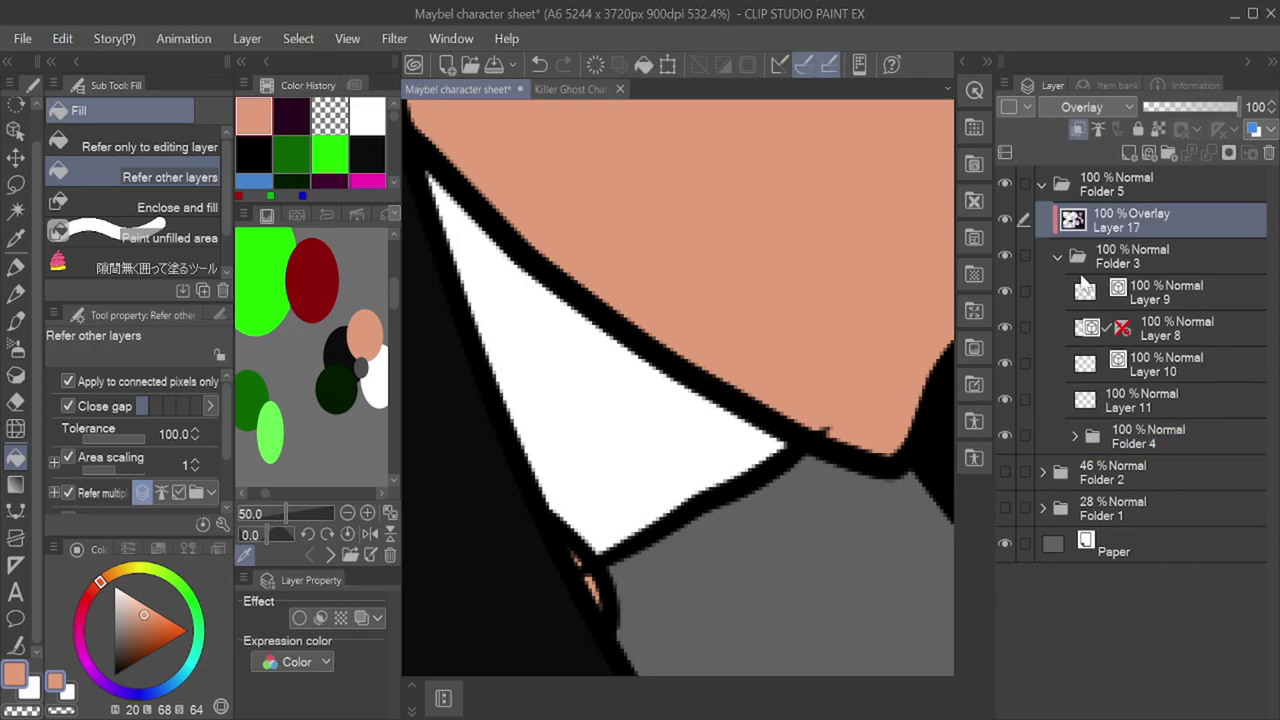
Step: Shade the human figure's face in dark purple along the hood edge, across the forehead and down the side, using the Milli pen
click(291, 117)
key(p)
scroll(735, 513, down, 4)
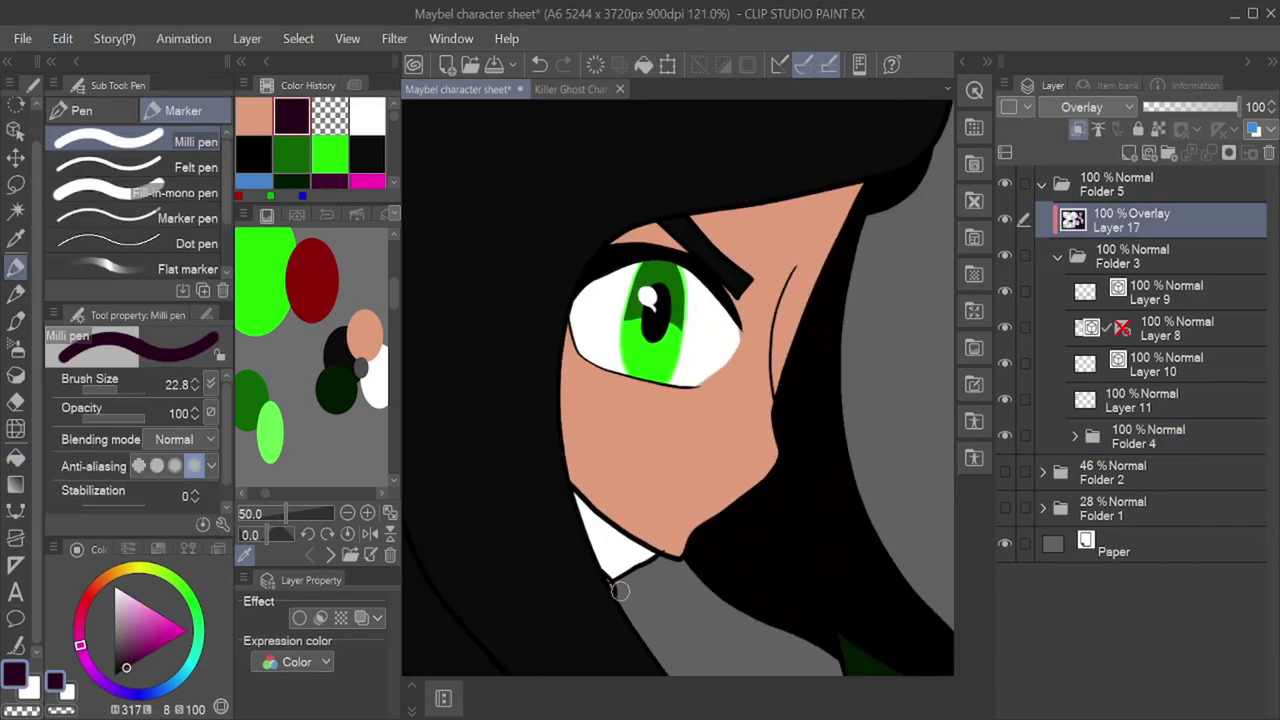
mouse_move(619, 591)
mouse_down()
mouse_move(566, 450)
mouse_move(680, 224)
mouse_move(856, 188)
mouse_move(700, 228)
mouse_up()
drag(576, 319, 574, 482)
mouse_move(782, 400)
mouse_down()
mouse_move(787, 283)
mouse_move(832, 196)
mouse_move(790, 390)
mouse_up()
scroll(740, 333, up, 3)
scroll(740, 333, down, 1)
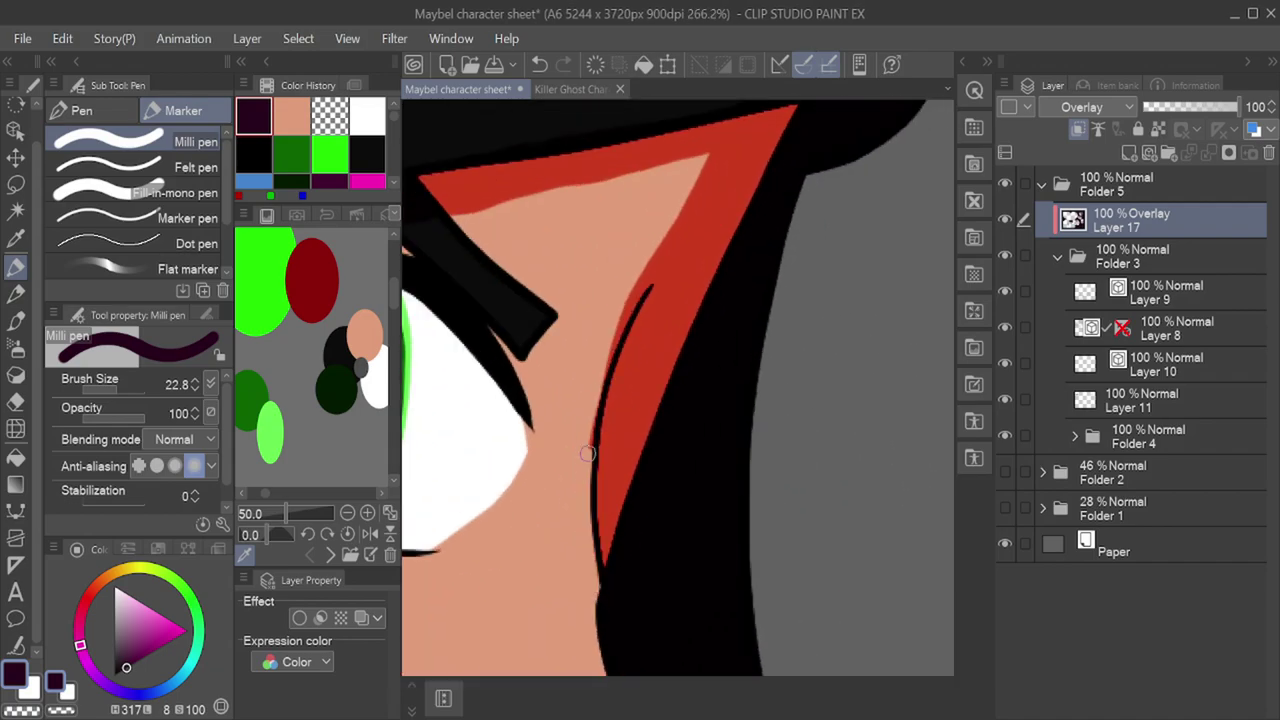
drag(608, 356, 697, 186)
scroll(684, 400, down, 15)
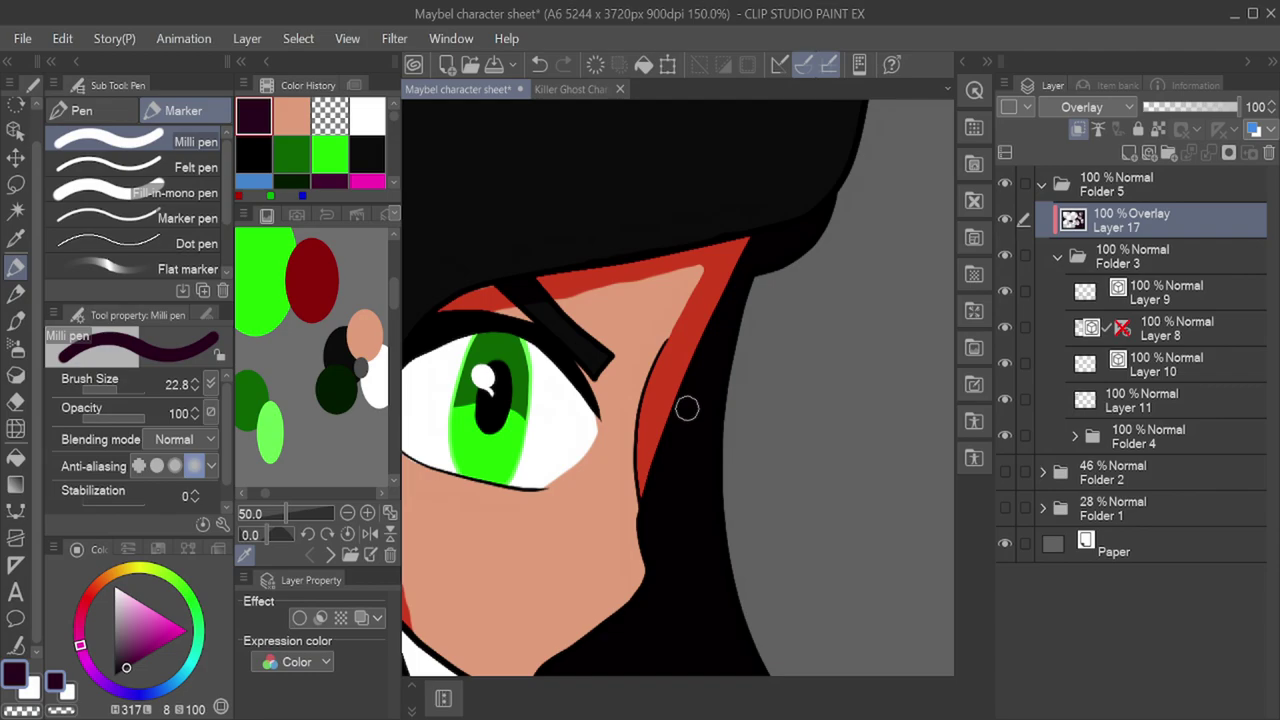
Step: Shade the human figure's raised hand, covering the base of the fingers and the thumb area of the black glove
drag(800, 530, 617, 536)
scroll(749, 494, up, 8)
mouse_move(720, 340)
mouse_down()
mouse_move(756, 396)
mouse_move(714, 393)
mouse_move(602, 620)
mouse_move(661, 522)
mouse_move(735, 433)
mouse_up()
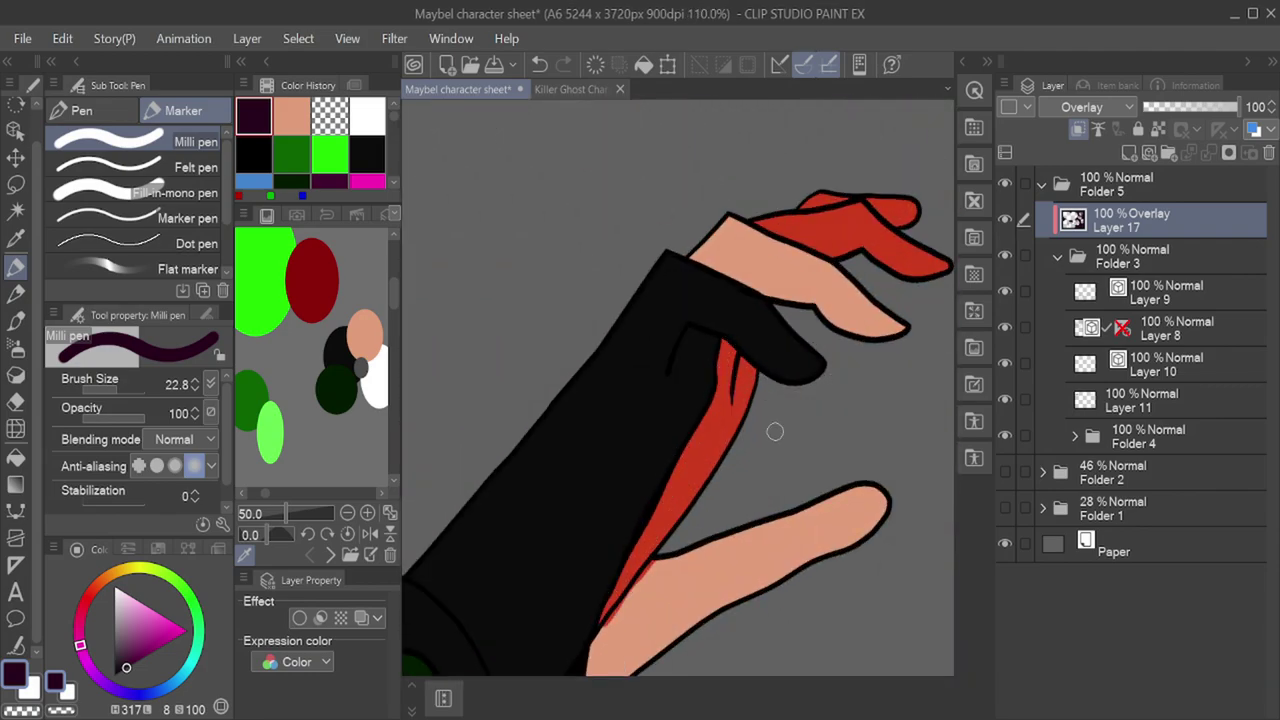
drag(695, 250, 770, 295)
drag(670, 372, 708, 353)
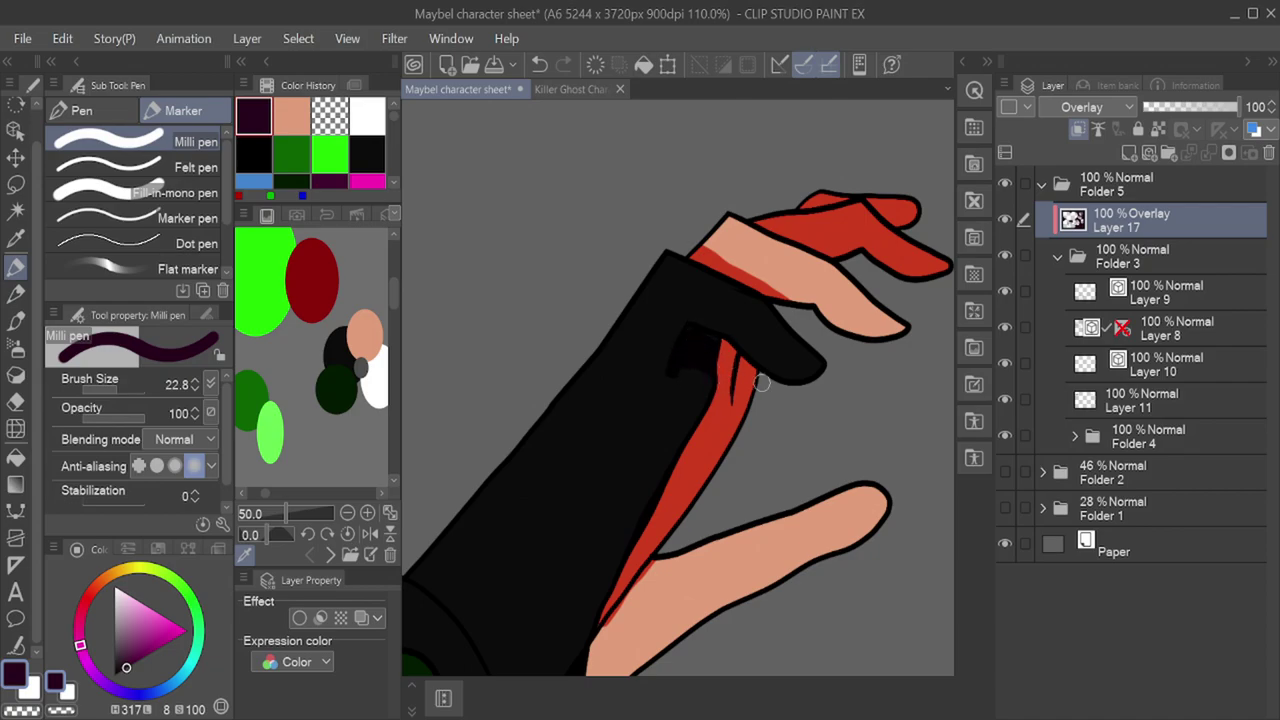
Step: Shade the palm and upper edge of the human figure's extended thumb
scroll(698, 346, up, 5)
scroll(731, 400, down, 5)
drag(710, 600, 686, 424)
mouse_move(614, 588)
mouse_down()
mouse_move(771, 401)
mouse_move(650, 477)
mouse_up()
Step: Shade the edges of the human figure's wristband and the inner parts of its two green spikes
scroll(596, 556, down, 4)
drag(558, 638, 737, 534)
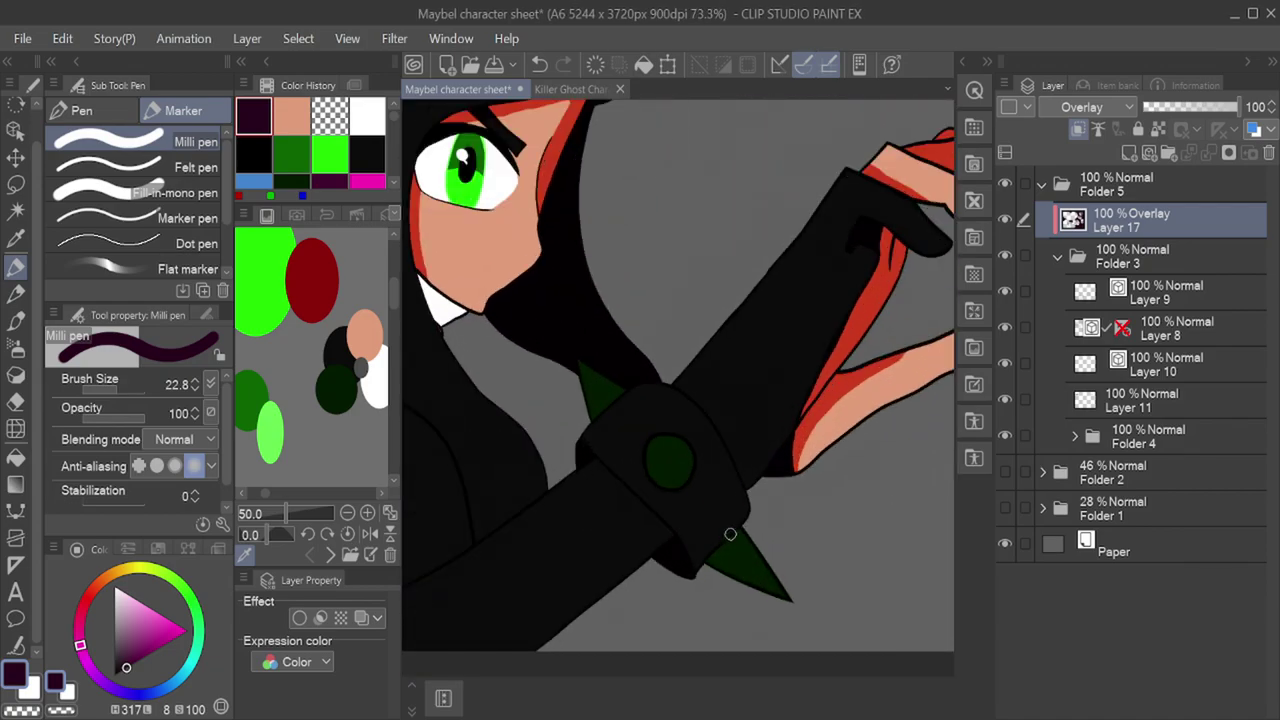
scroll(715, 508, up, 3)
drag(547, 433, 643, 516)
mouse_move(780, 486)
mouse_down()
mouse_move(744, 409)
mouse_move(682, 341)
mouse_up()
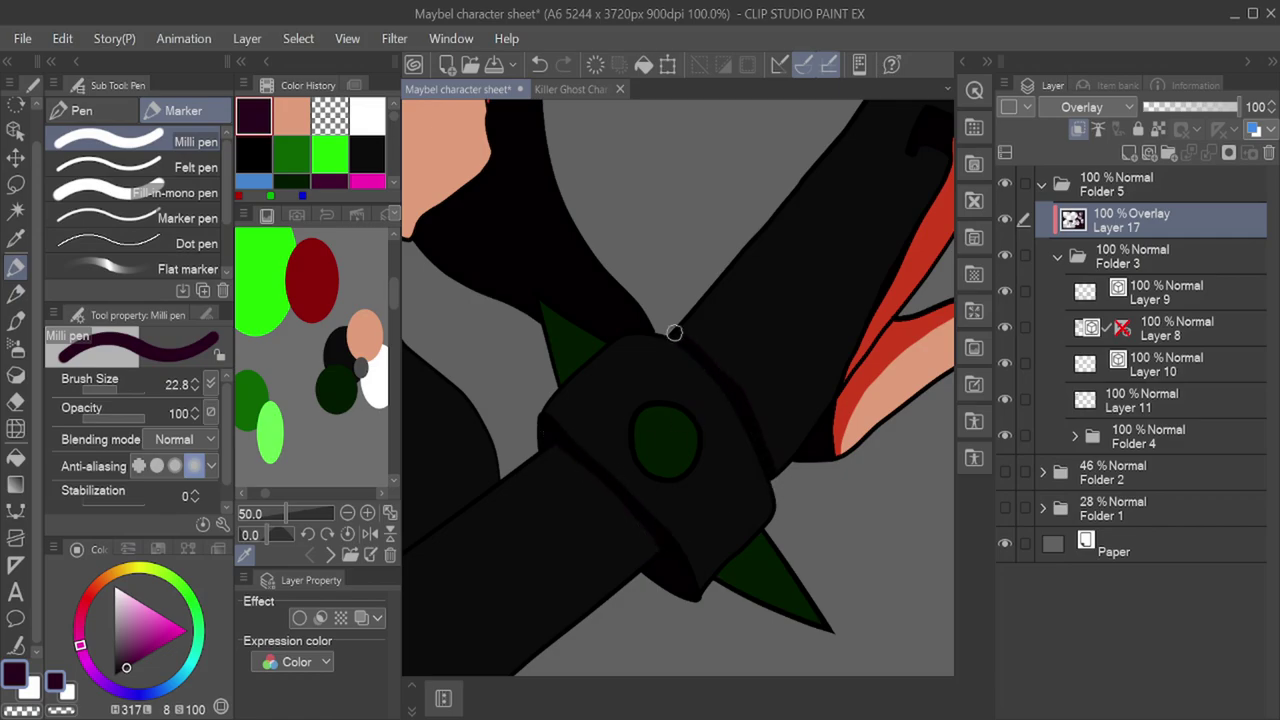
mouse_move(747, 568)
mouse_down()
mouse_move(773, 550)
mouse_move(765, 536)
mouse_move(784, 612)
mouse_up()
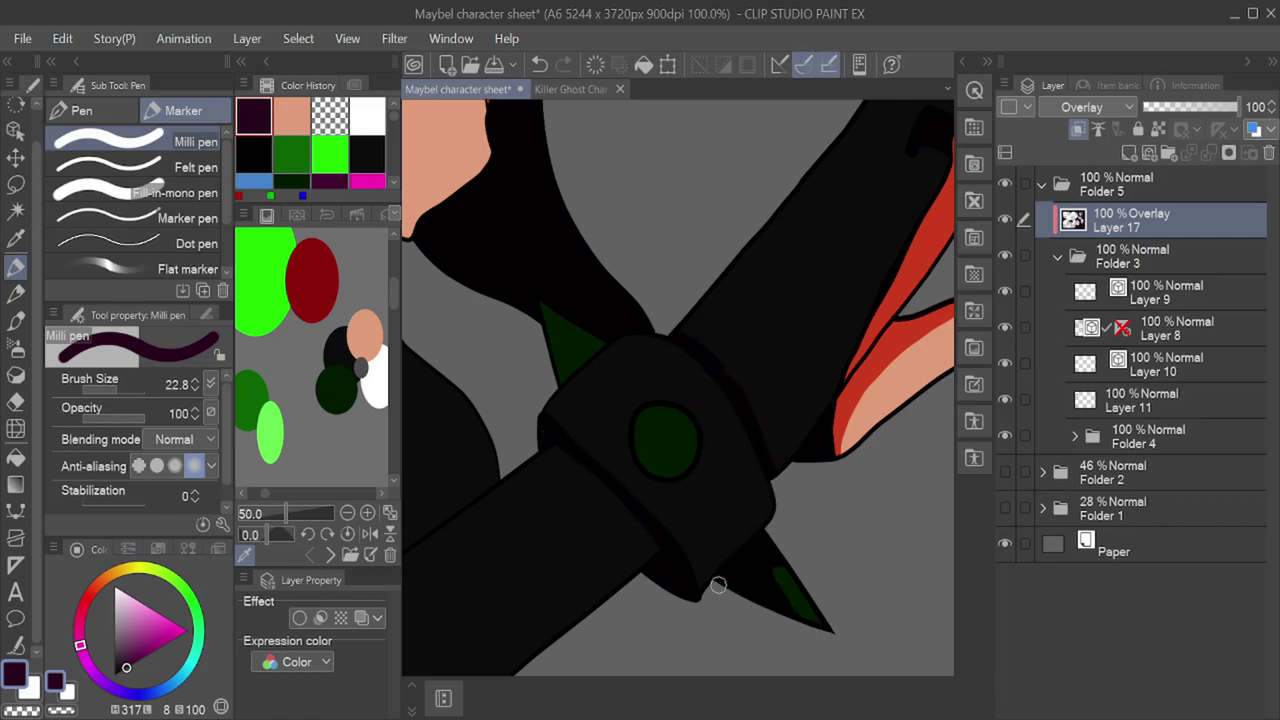
mouse_move(559, 323)
mouse_down()
mouse_move(583, 349)
mouse_move(600, 340)
mouse_up()
scroll(531, 403, down, 3)
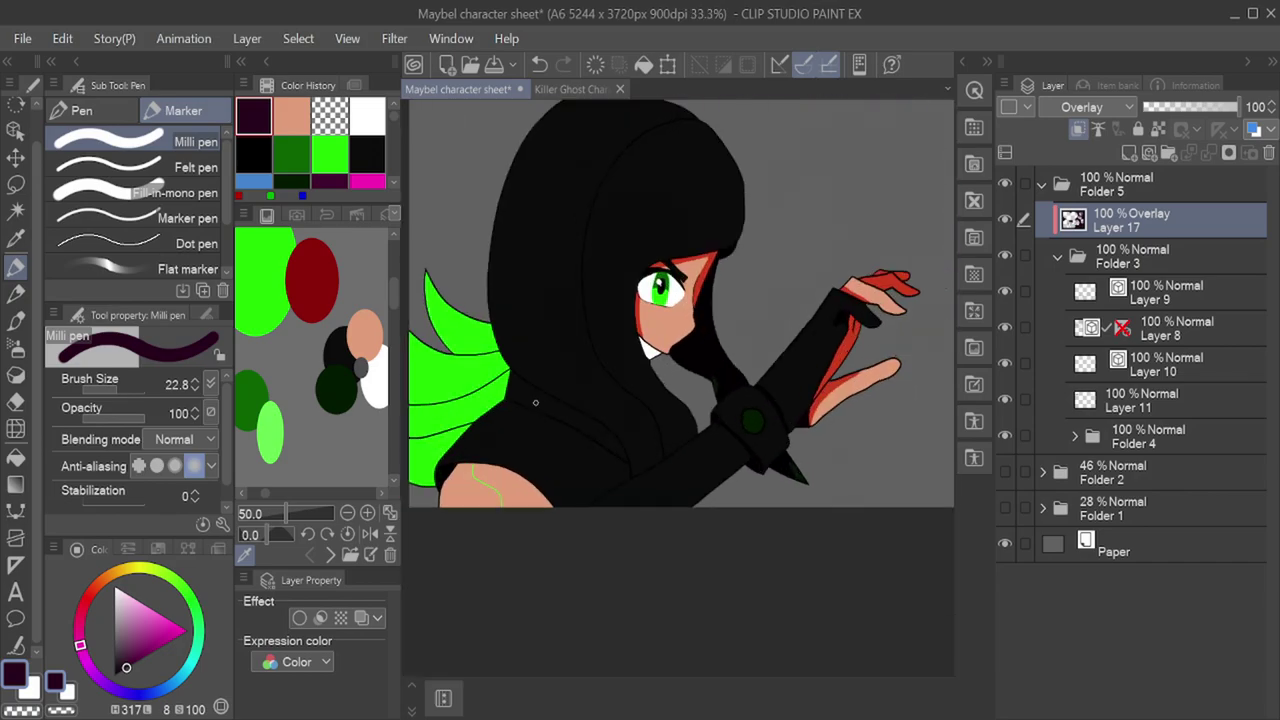
Step: Set the brush size to 66.2 and shade the clothing along the forearm and the lower part of the bare shoulder
scroll(620, 465, down, 1)
click(124, 387)
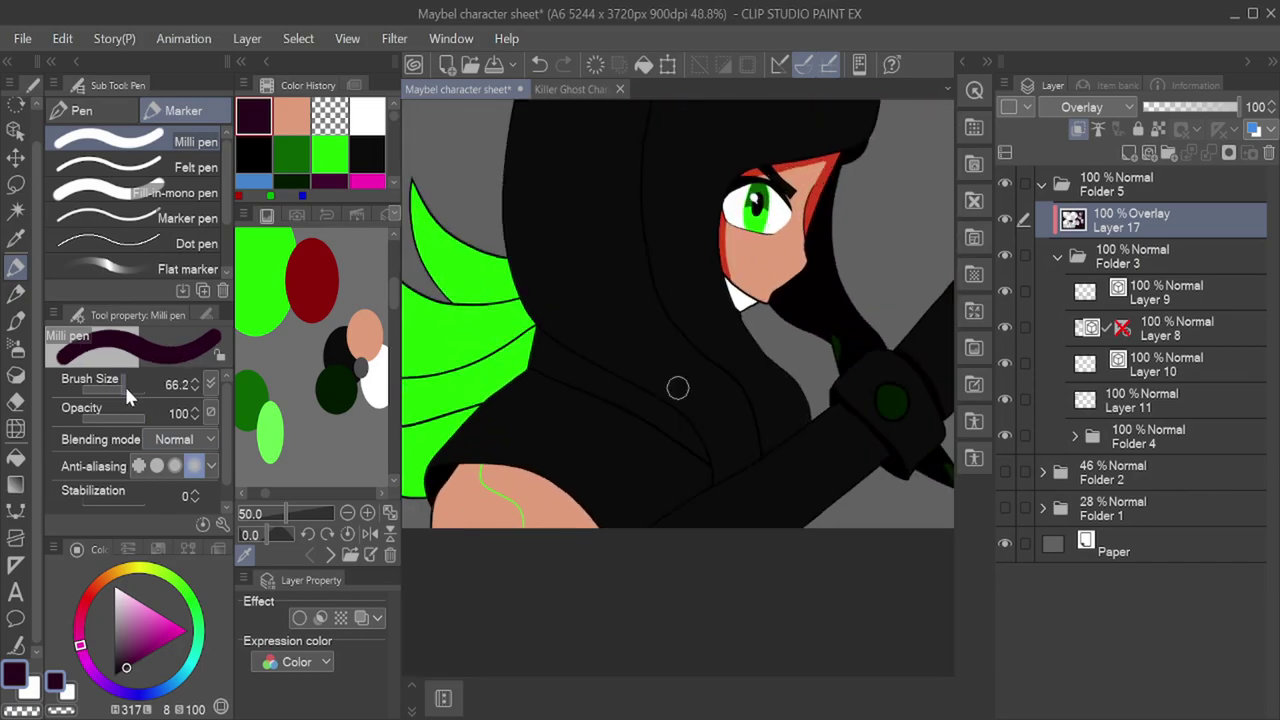
click(16, 211)
drag(646, 438, 712, 342)
click(16, 267)
click(16, 211)
drag(466, 495, 512, 488)
click(16, 267)
mouse_move(814, 402)
mouse_down()
mouse_move(740, 470)
mouse_move(422, 526)
mouse_move(808, 405)
mouse_up()
click(467, 561)
click(16, 211)
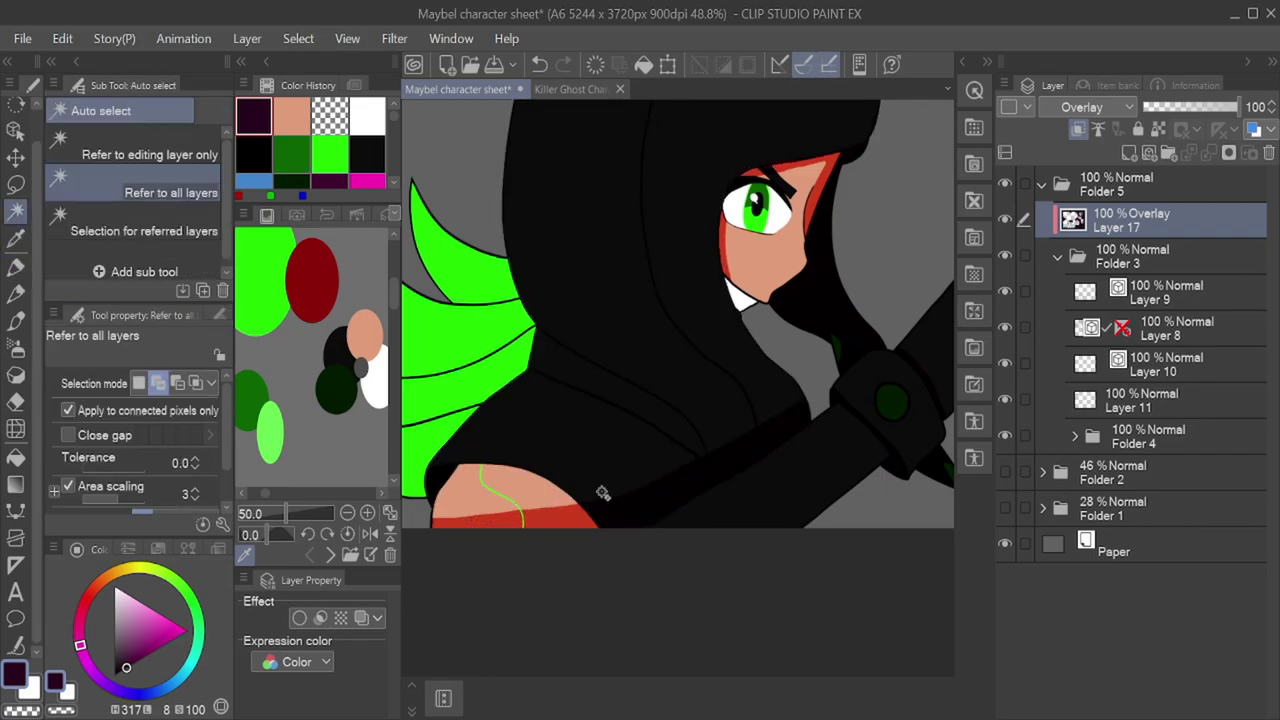
Step: Reduce the brush size to 22.8 and shade the bare shoulder along the edge of the sleeve
scroll(600, 494, up, 5)
click(16, 267)
drag(121, 388, 111, 389)
key(bracketright)
key(bracketright)
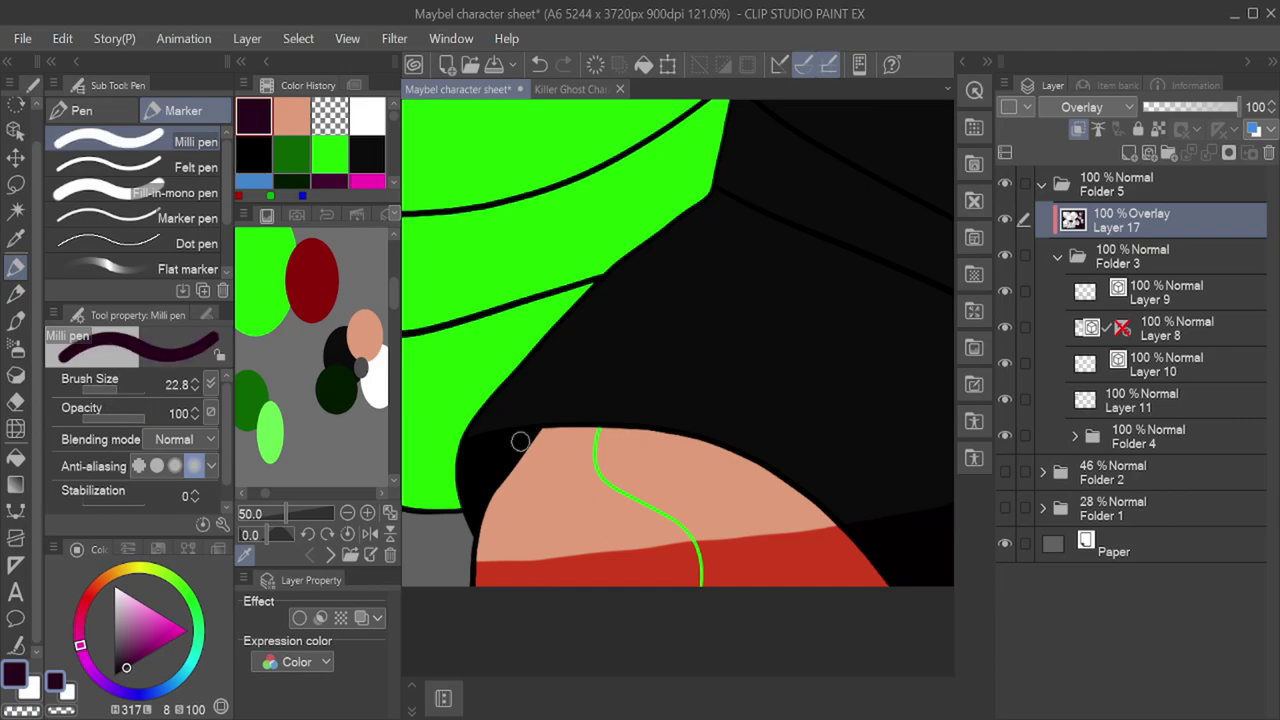
mouse_move(523, 443)
mouse_down()
mouse_move(573, 440)
mouse_move(808, 573)
mouse_move(794, 501)
mouse_move(749, 469)
mouse_move(773, 510)
mouse_move(548, 440)
mouse_move(649, 436)
mouse_move(740, 463)
mouse_up()
scroll(689, 371, down, 4)
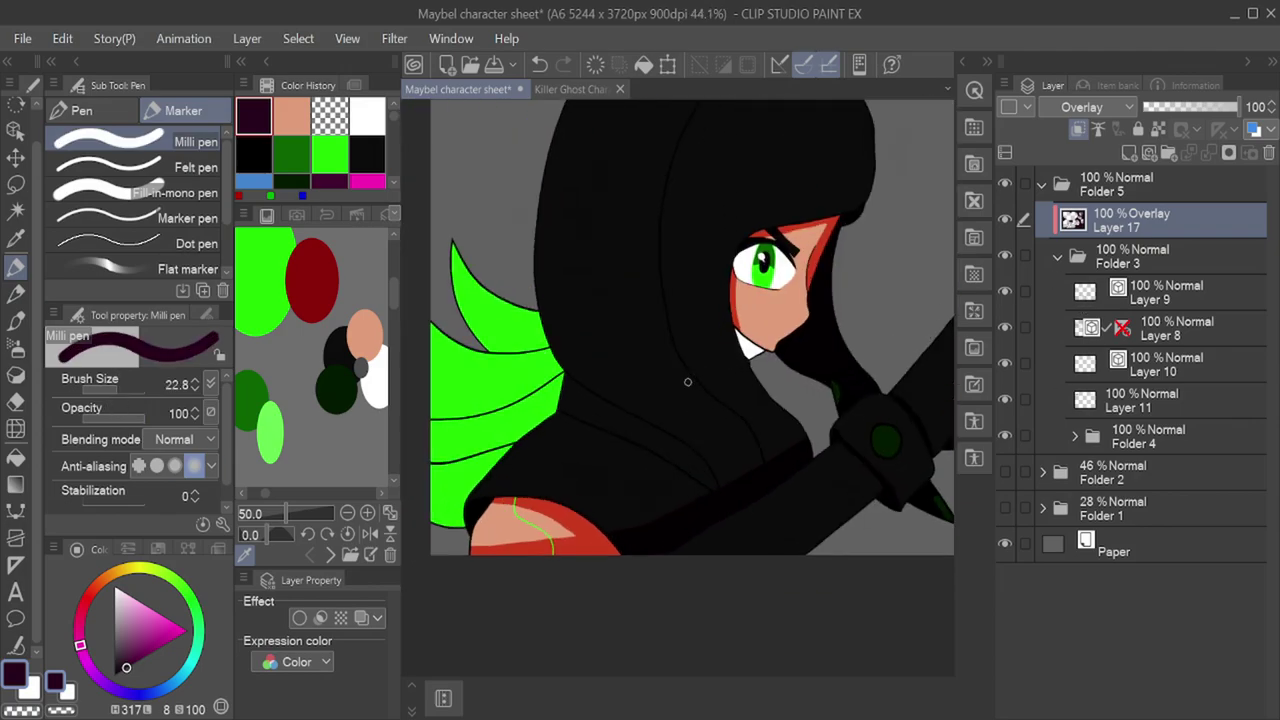
Step: Shade the black clothing along the neckline fold and the curved seam of the hood
scroll(696, 389, up, 2)
scroll(640, 477, up, 2)
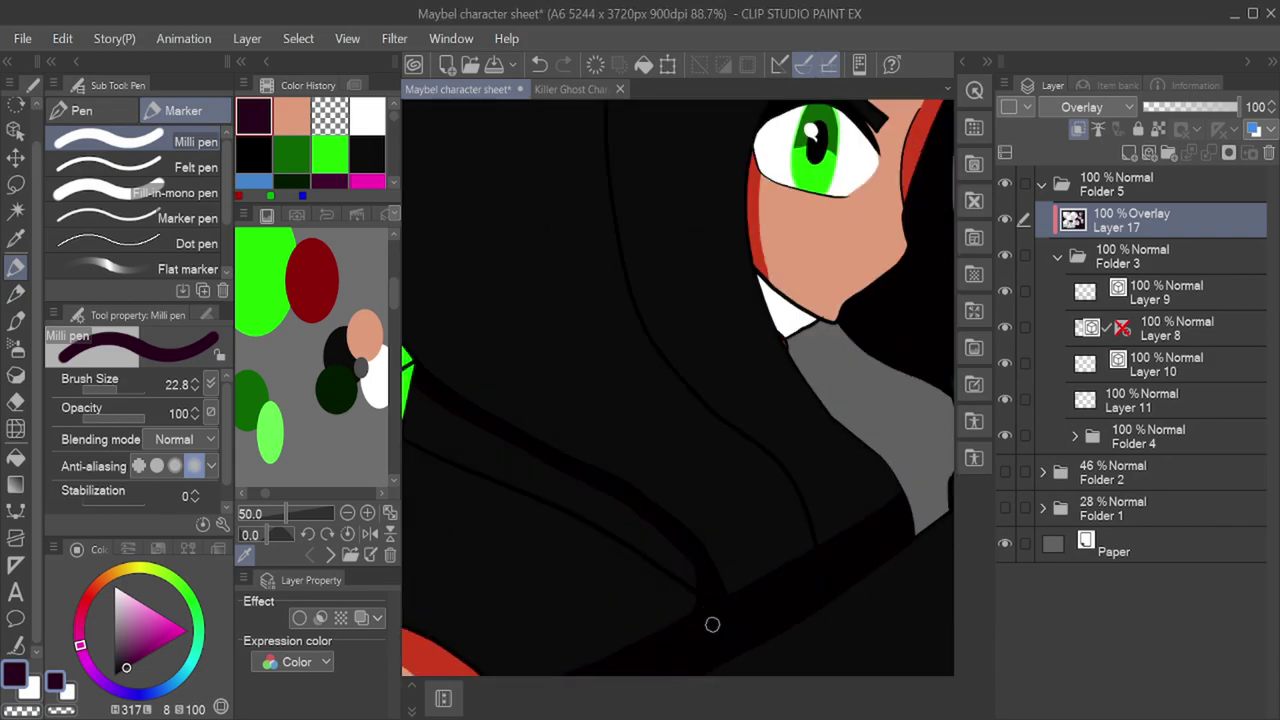
scroll(806, 430, down, 3)
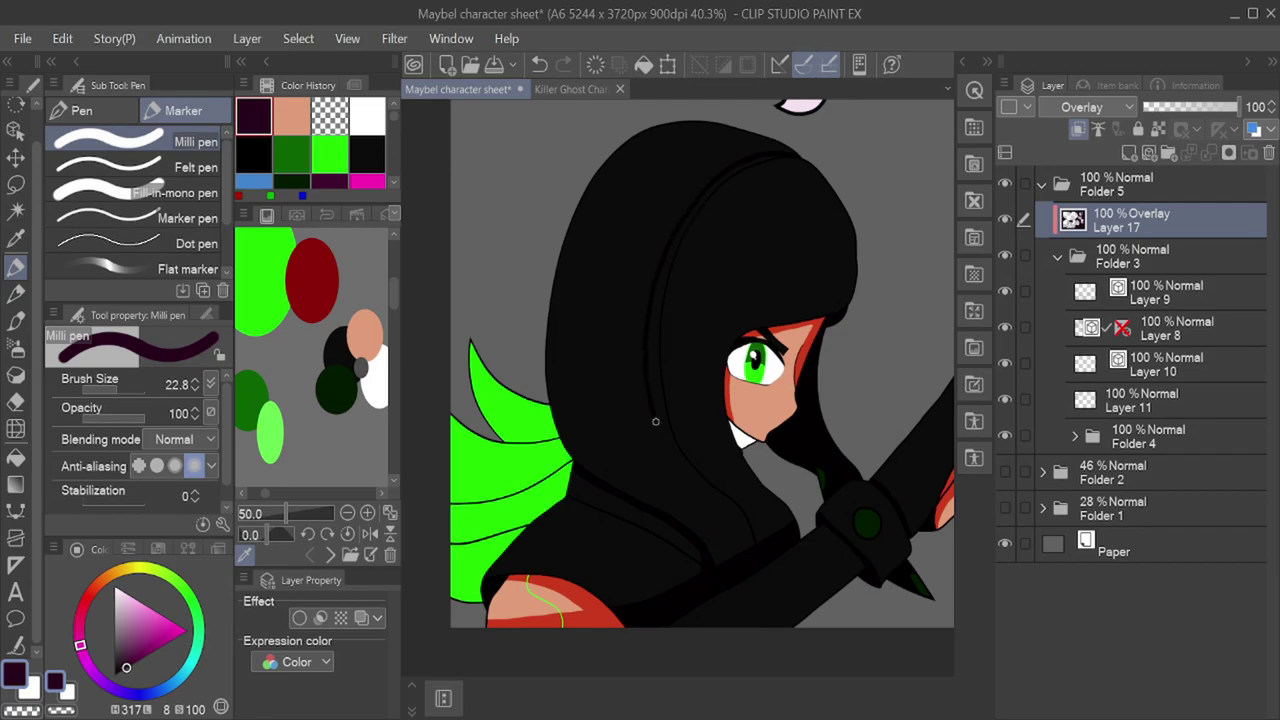
Step: Widen the shadow band along the lower and middle part of the hood's curved seam
scroll(767, 545, up, 7)
mouse_move(764, 561)
mouse_down()
mouse_move(806, 529)
mouse_move(729, 371)
mouse_move(786, 486)
mouse_move(643, 326)
mouse_move(623, 284)
mouse_up()
scroll(730, 445, down, 6)
scroll(655, 300, up, 7)
mouse_move(766, 632)
mouse_down()
mouse_move(611, 320)
mouse_move(648, 466)
mouse_up()
scroll(650, 466, down, 7)
scroll(670, 356, up, 5)
mouse_move(572, 574)
mouse_down()
mouse_move(593, 545)
mouse_move(583, 376)
mouse_move(603, 588)
mouse_move(591, 423)
mouse_move(614, 263)
mouse_up()
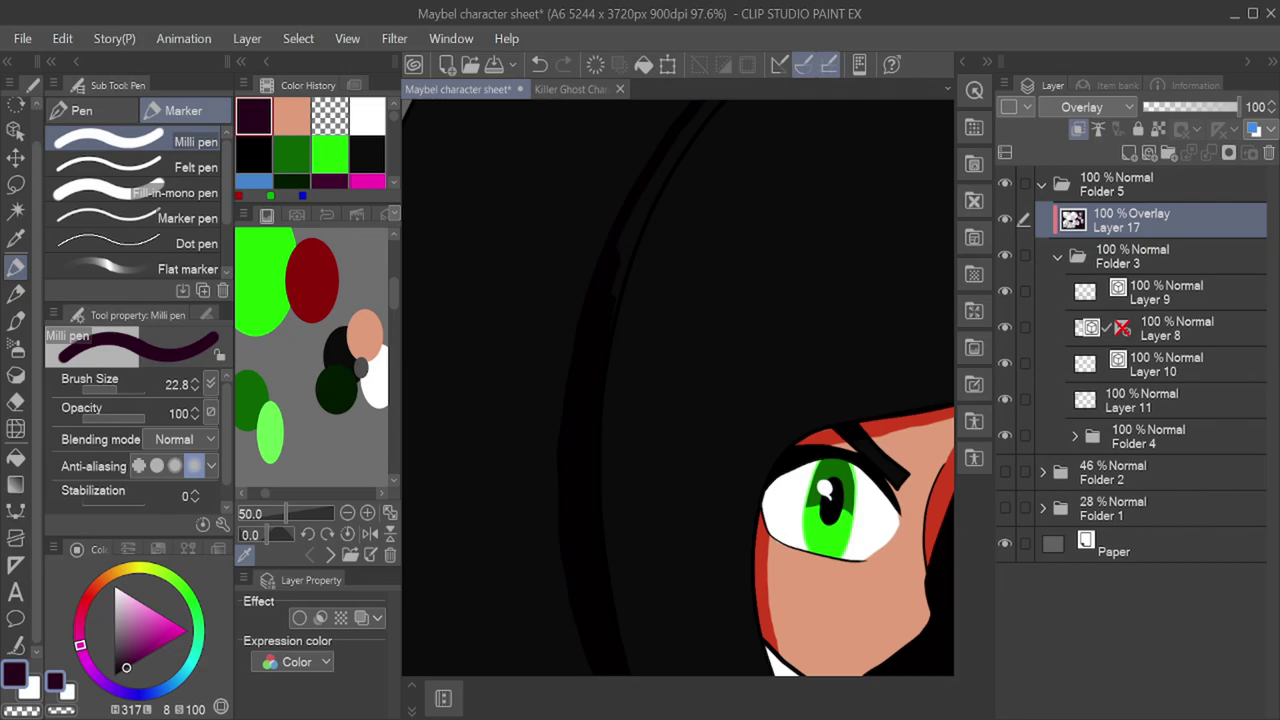
Step: Fill the remaining gaps in the shadow band along the upper curve of the hood's seam
click(645, 711)
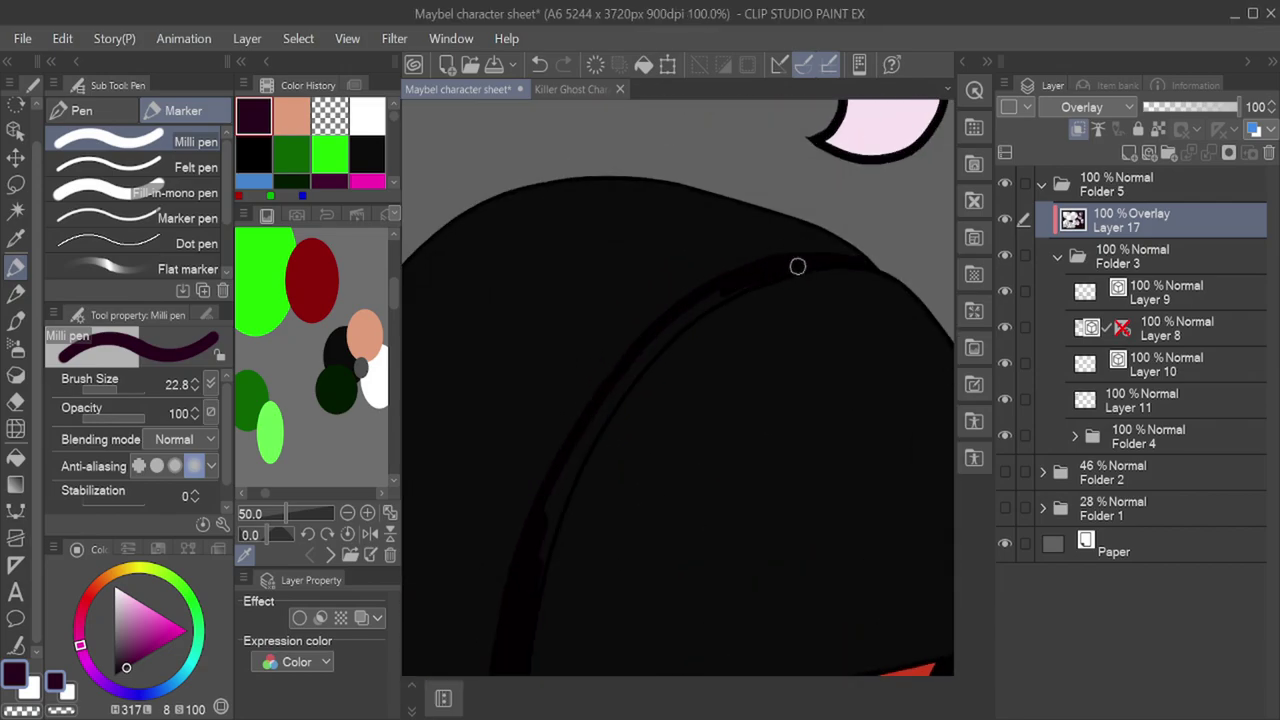
mouse_move(726, 291)
mouse_down()
mouse_move(600, 411)
mouse_move(544, 526)
mouse_up()
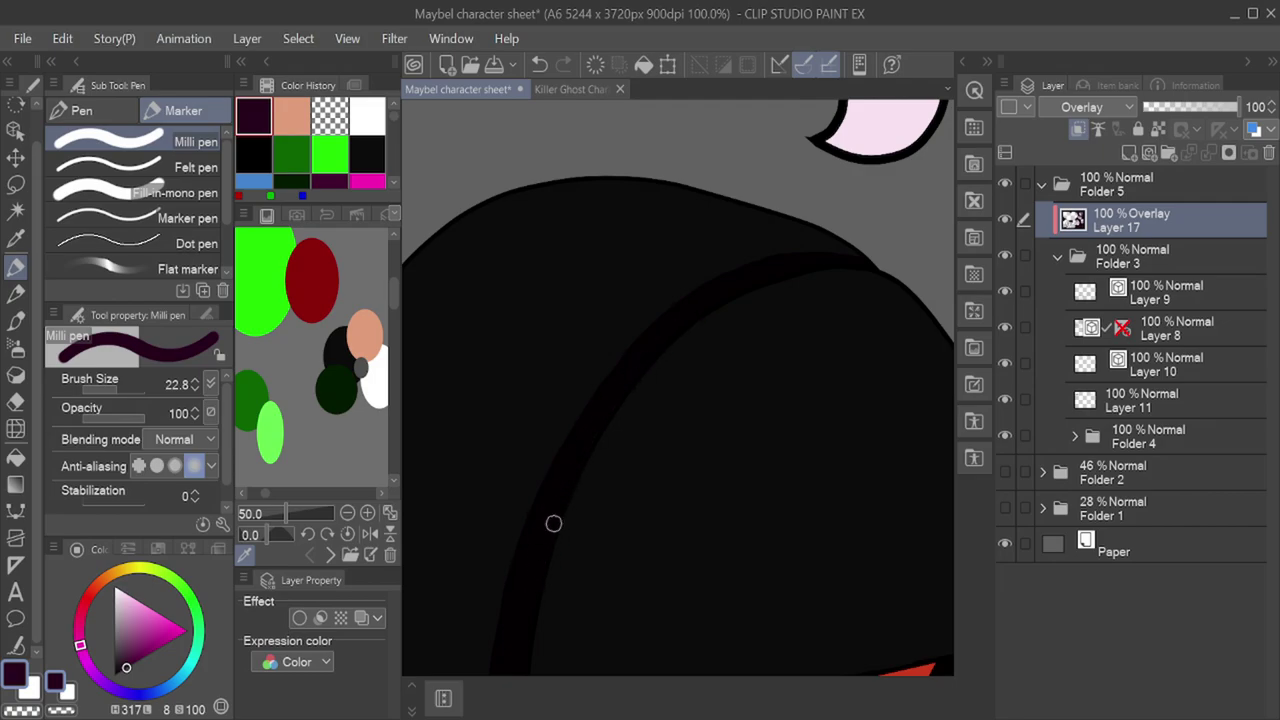
scroll(640, 322, down, 5)
scroll(530, 517, up, 3)
scroll(555, 485, down, 4)
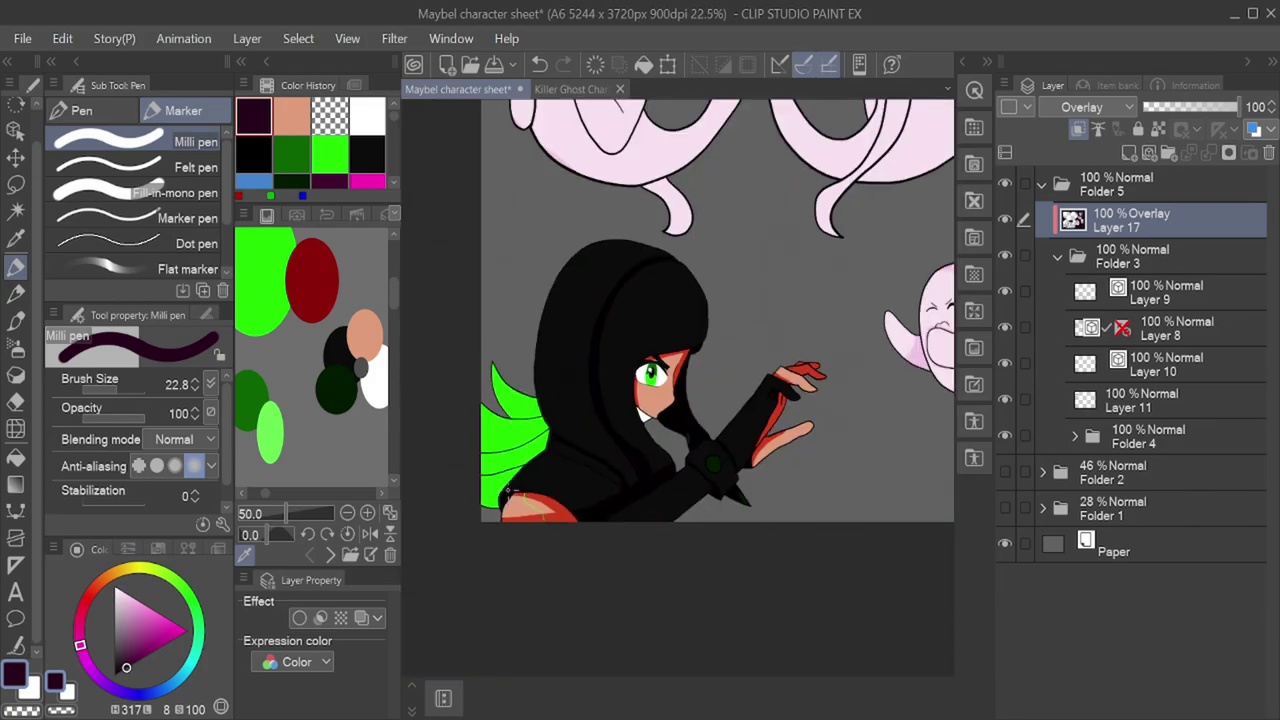
Step: Add dark purple shading along the lower edge of the extended thumb and thicken it on the upper edge
scroll(752, 384, up, 4)
scroll(752, 384, down, 4)
scroll(765, 475, up, 6)
mouse_move(804, 485)
mouse_down()
mouse_move(760, 502)
mouse_move(628, 598)
mouse_up()
drag(638, 543, 815, 432)
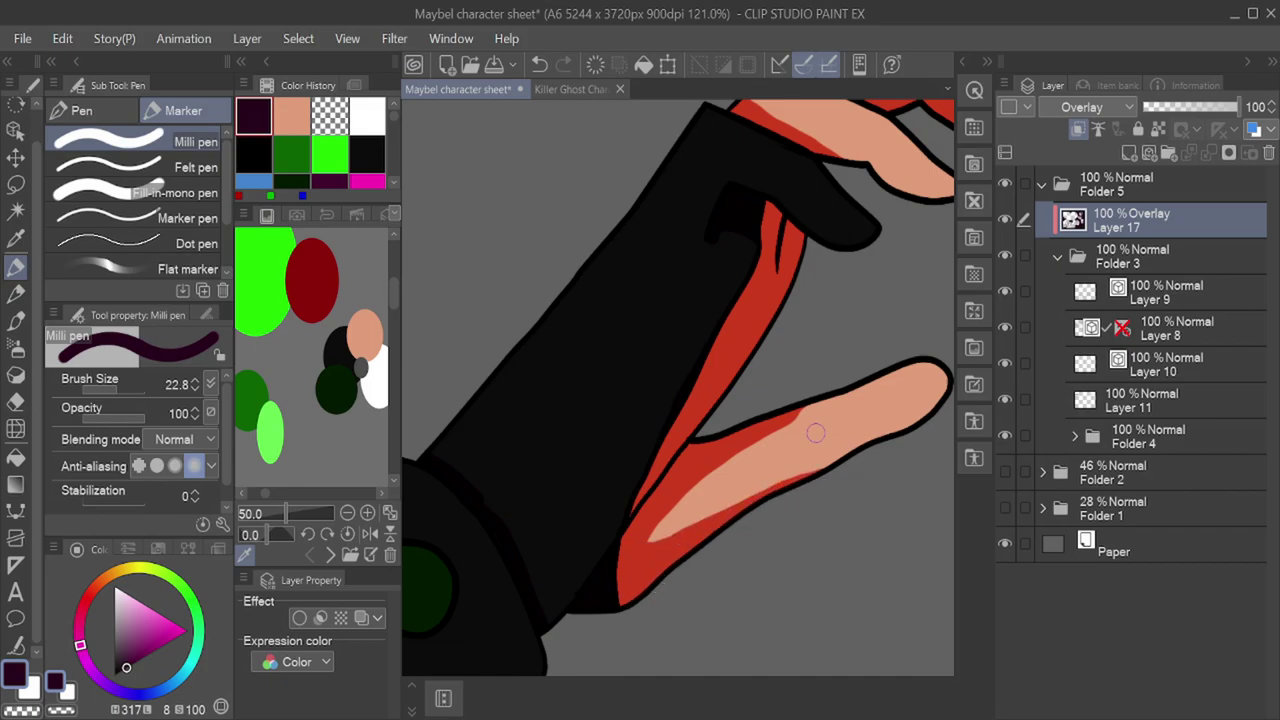
scroll(641, 506, down, 5)
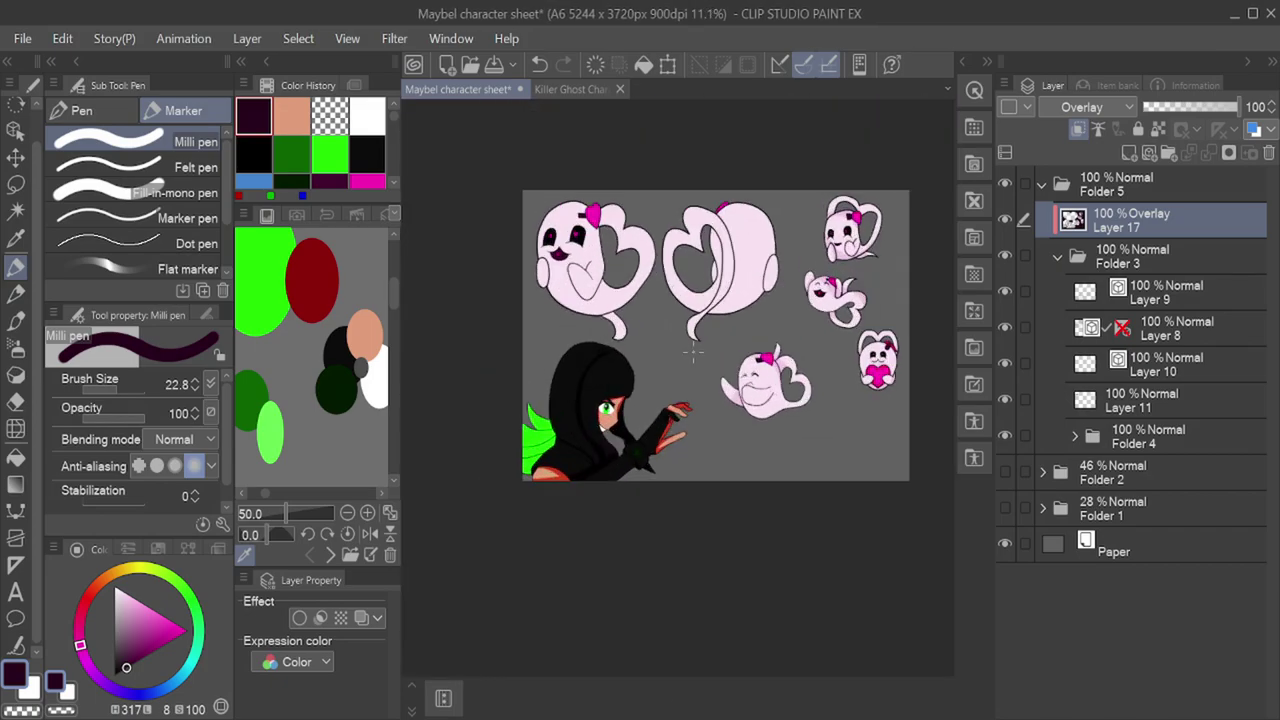
Step: Create a new layer above Layer 17, collapse Folder 3, and choose magenta with the Shadow airbrush
scroll(681, 427, up, 2)
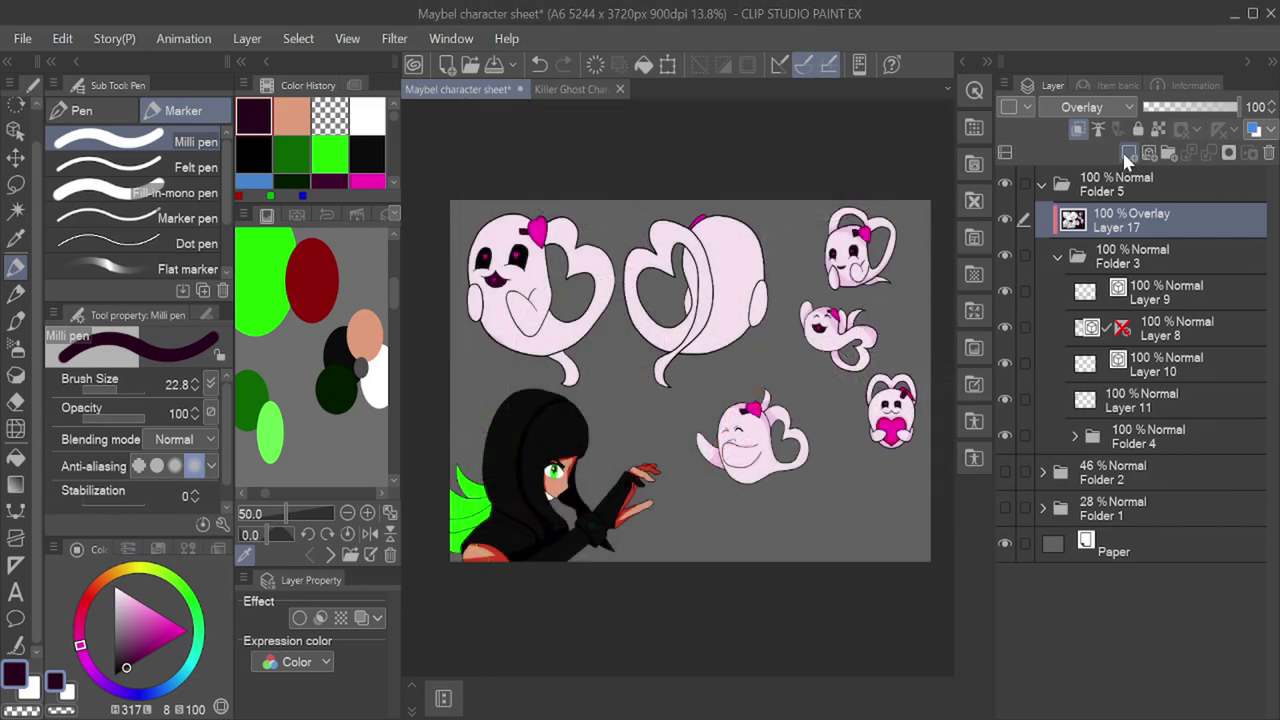
click(1128, 160)
click(1049, 291)
click(1058, 292)
click(368, 177)
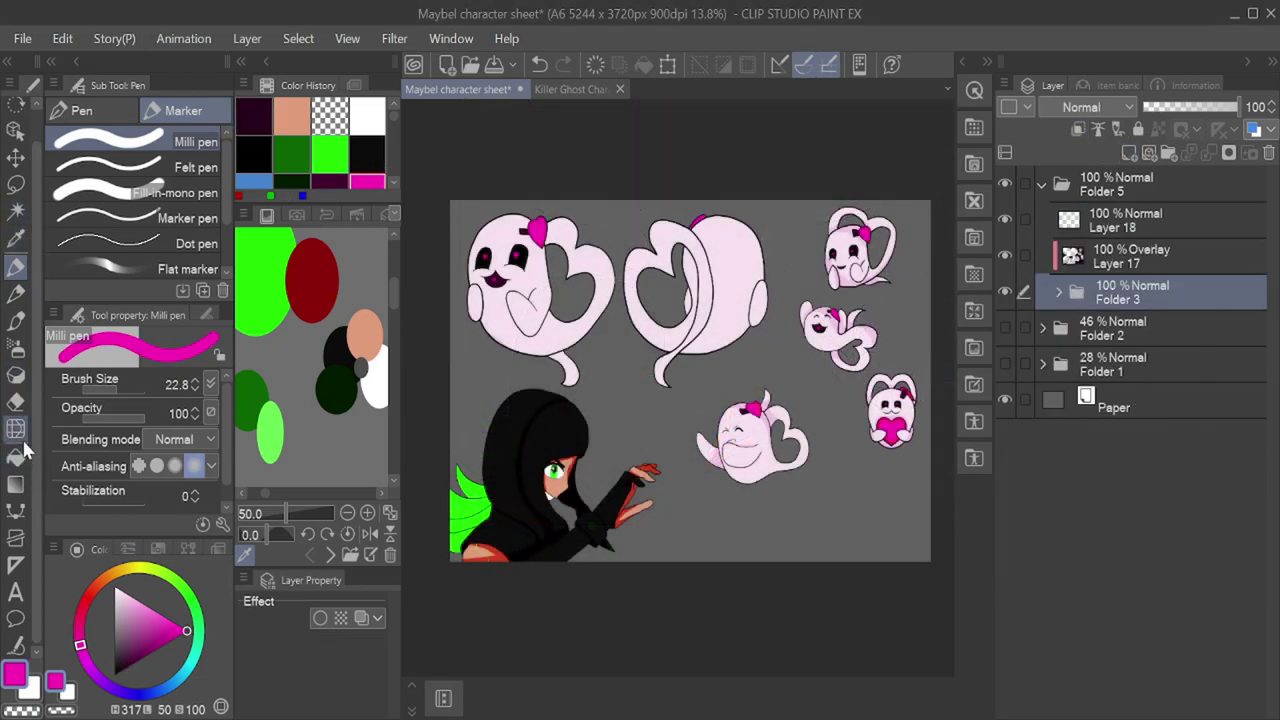
key(b)
click(1065, 347)
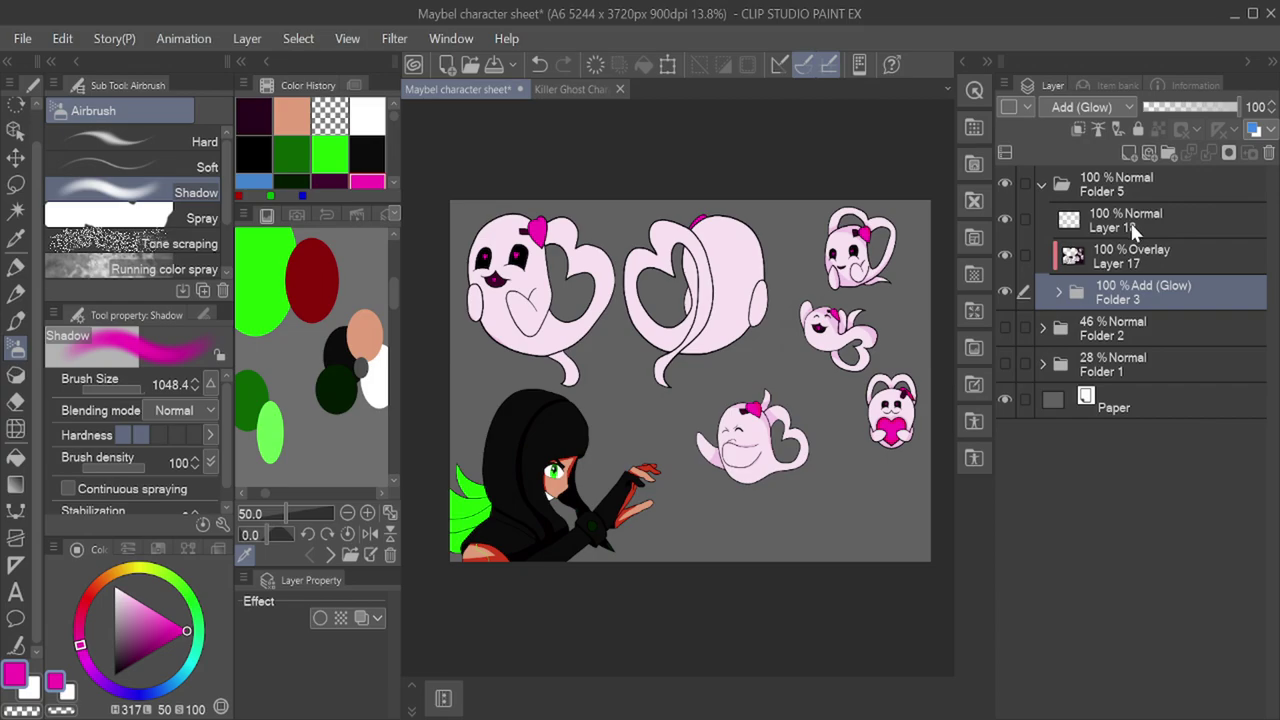
click(1070, 129)
click(1067, 105)
click(1070, 150)
Step: Set Layer 18 to Add (Glow) and airbrush magenta glow on a ghost's two eyes at brush size 155.3
click(1117, 219)
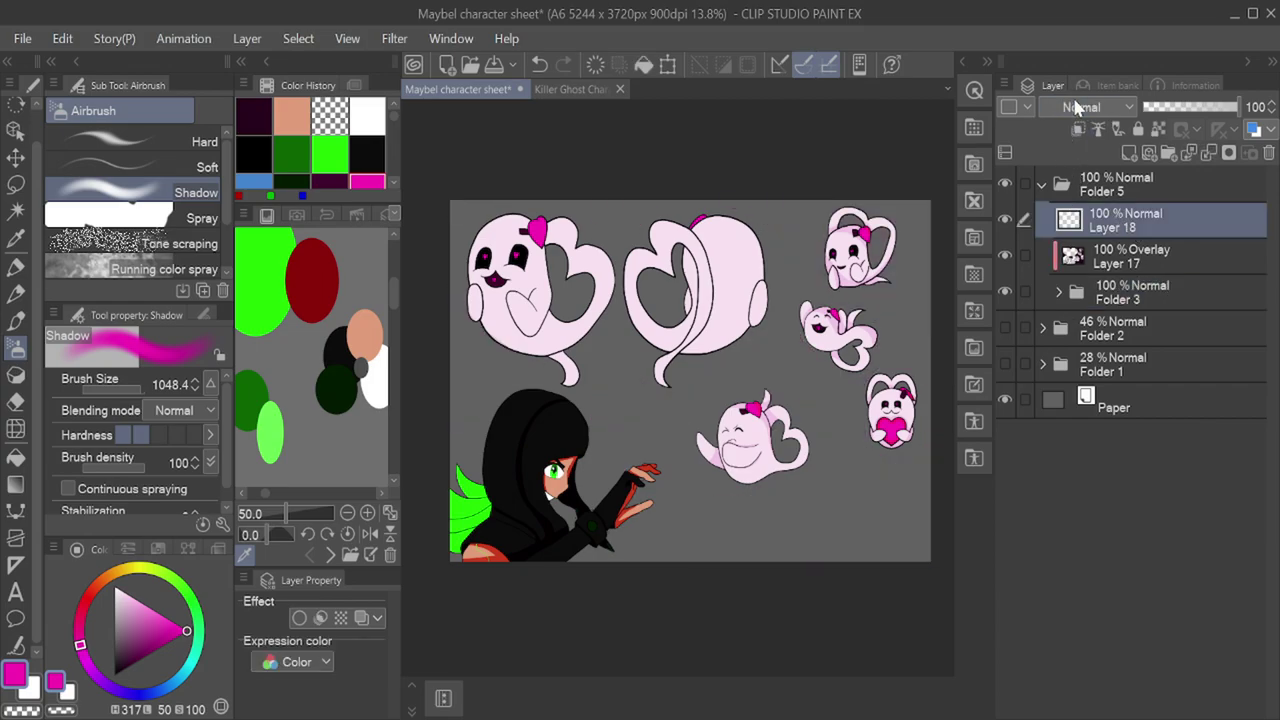
click(1065, 350)
scroll(888, 232, up, 8)
click(129, 389)
click(647, 324)
click(738, 316)
scroll(737, 315, down, 3)
Step: Airbrush magenta glow on the heart in the laughing ghost's mouth and on another ghost's two eyes
scroll(665, 505, up, 8)
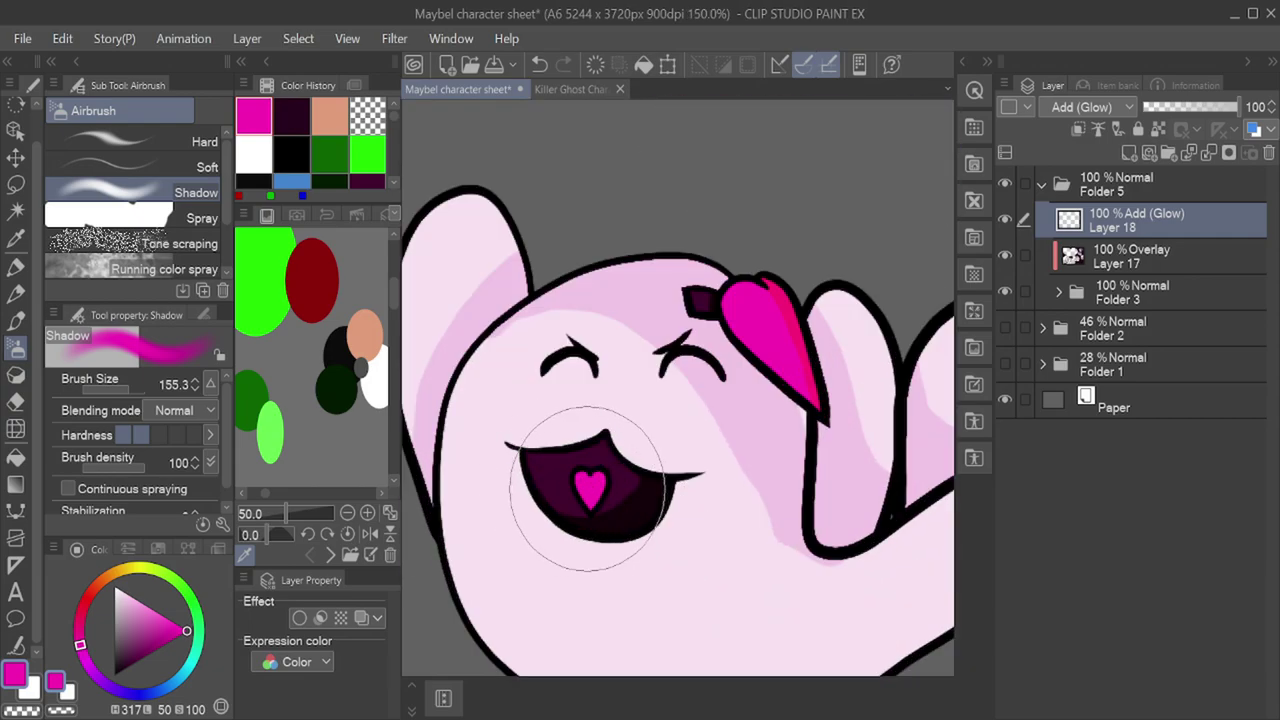
click(591, 489)
scroll(693, 303, down, 8)
scroll(700, 306, down, 3)
scroll(802, 420, up, 8)
click(583, 398)
click(706, 394)
scroll(730, 391, down, 9)
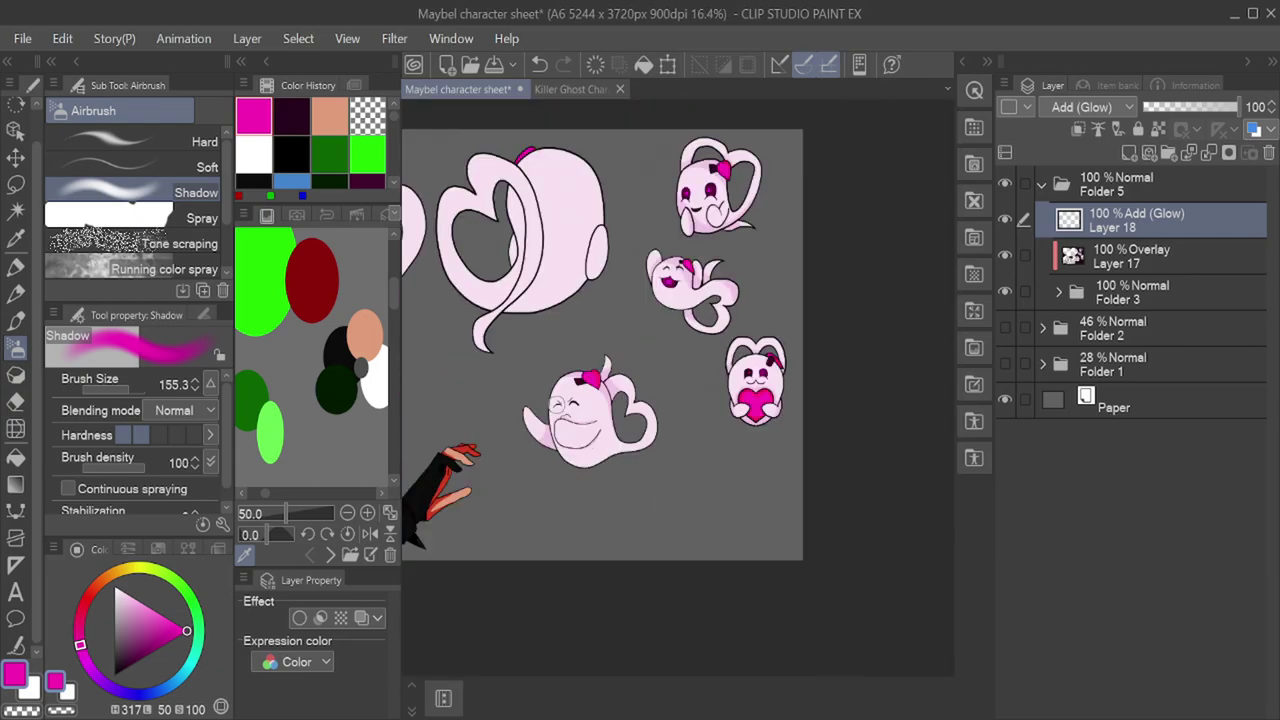
Step: Sample the bright green of the human figure's iris and airbrush green glow over the eye
scroll(428, 438, up, 4)
drag(428, 438, 575, 434)
scroll(577, 440, up, 15)
alt+click(602, 510)
drag(598, 482, 630, 515)
scroll(800, 345, down, 15)
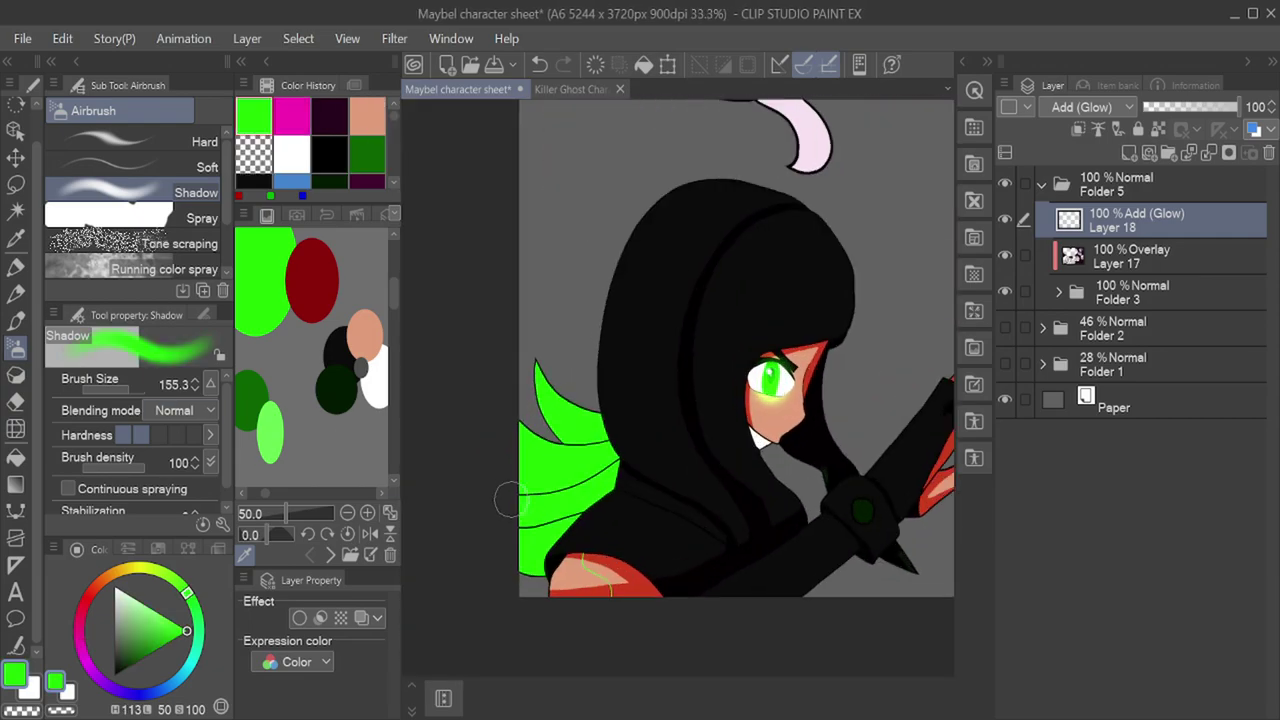
Step: Airbrush green glow over the human figure's wings and the back of the hood, and lower Layer 18's opacity to 77%
scroll(511, 497, up, 4)
mouse_move(538, 594)
mouse_down()
mouse_move(618, 385)
mouse_move(640, 387)
mouse_move(652, 214)
mouse_up()
scroll(661, 298, down, 8)
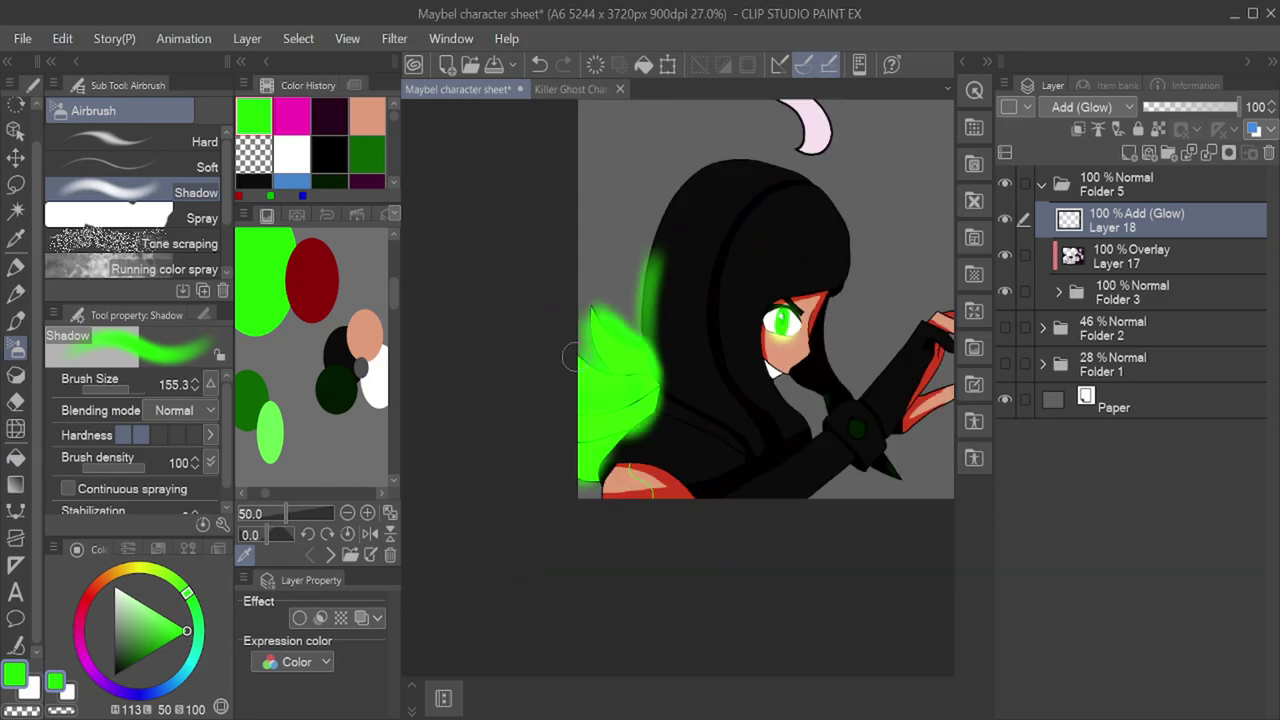
click(1217, 108)
Step: Examine the glow and shading on the ghosts and the human figure up close and across the whole sheet
scroll(712, 300, up, 2)
scroll(735, 315, down, 4)
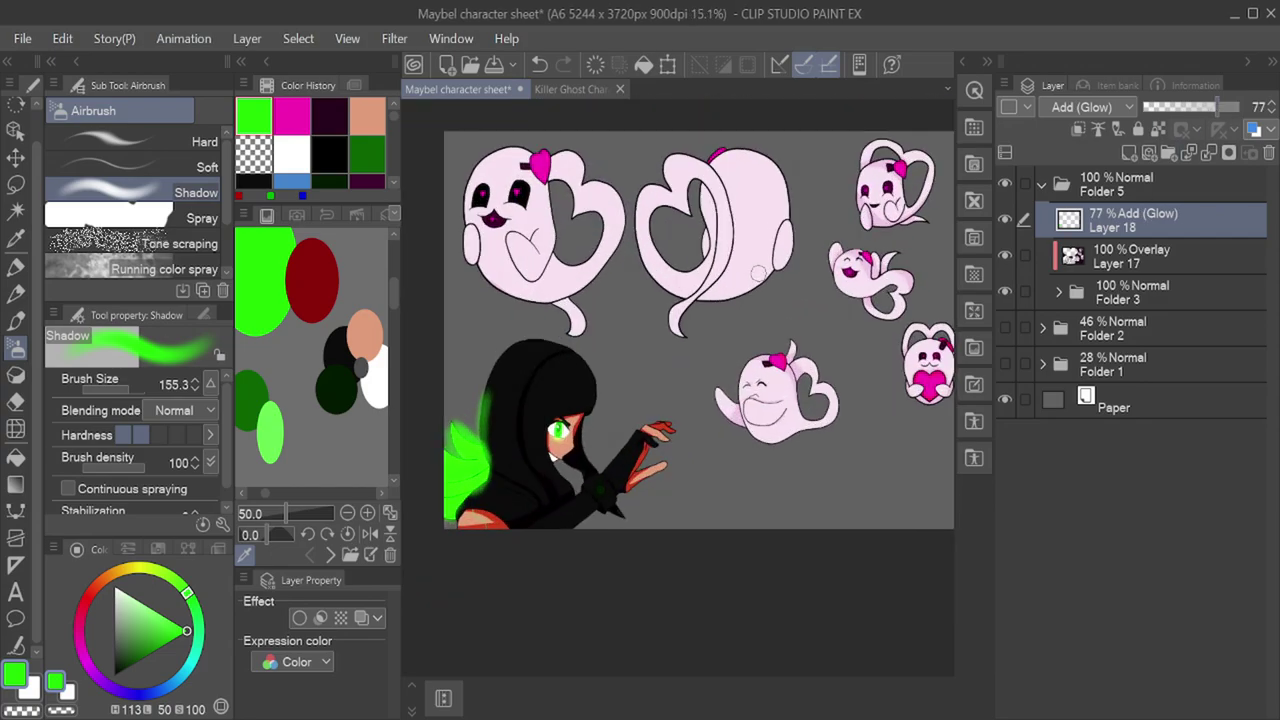
scroll(644, 366, up, 3)
scroll(616, 485, down, 3)
scroll(602, 468, up, 4)
scroll(610, 445, down, 5)
scroll(554, 443, up, 3)
scroll(600, 430, down, 4)
scroll(746, 374, up, 4)
scroll(700, 380, down, 4)
scroll(712, 350, up, 4)
scroll(712, 350, down, 4)
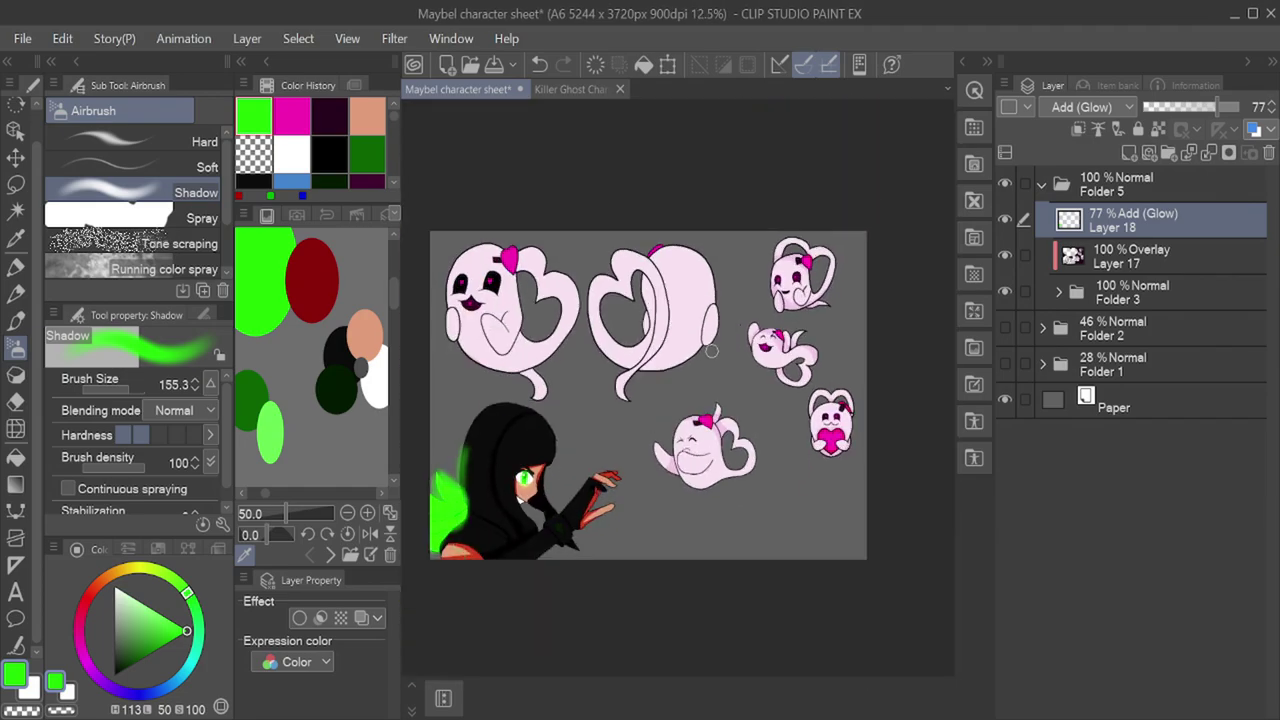
Step: Collapse Folder 5, create a new layer, and place it directly beneath the folder
click(1042, 185)
click(1129, 153)
drag(1116, 186, 1102, 246)
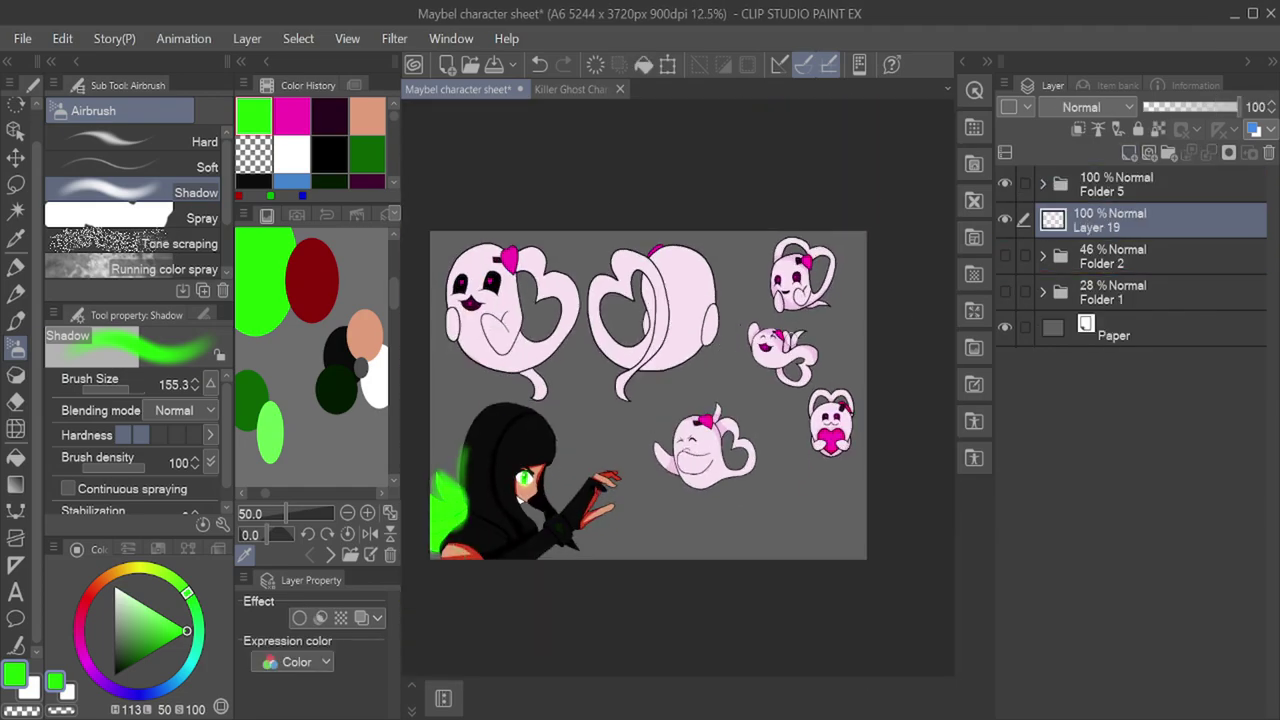
Step: Change the Paper layer's colour to magenta and reselect Layer 19
click(1053, 334)
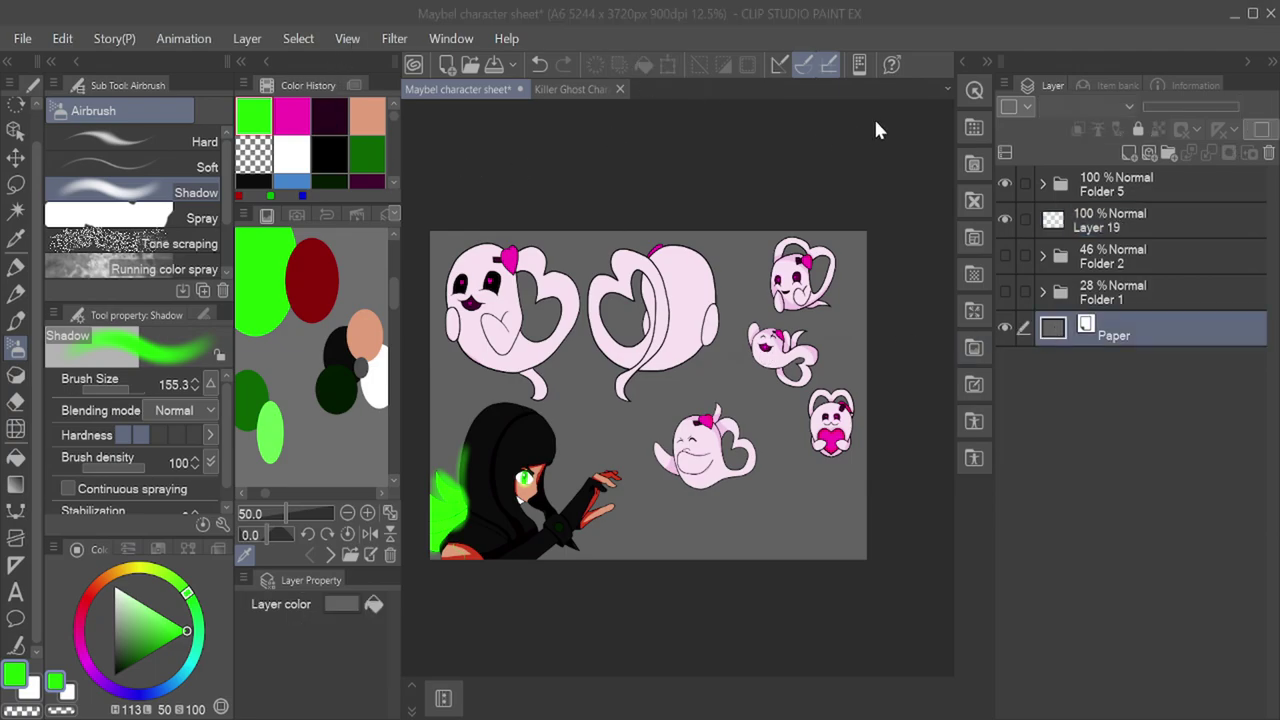
click(875, 122)
click(1103, 229)
scroll(680, 385, down, 1)
click(1050, 333)
double_click(1060, 333)
click(296, 120)
click(875, 122)
click(1108, 226)
Step: Airbrush dark purple shadows behind the human figure and all the ghosts on Layer 19 at brush size 364.0
click(329, 117)
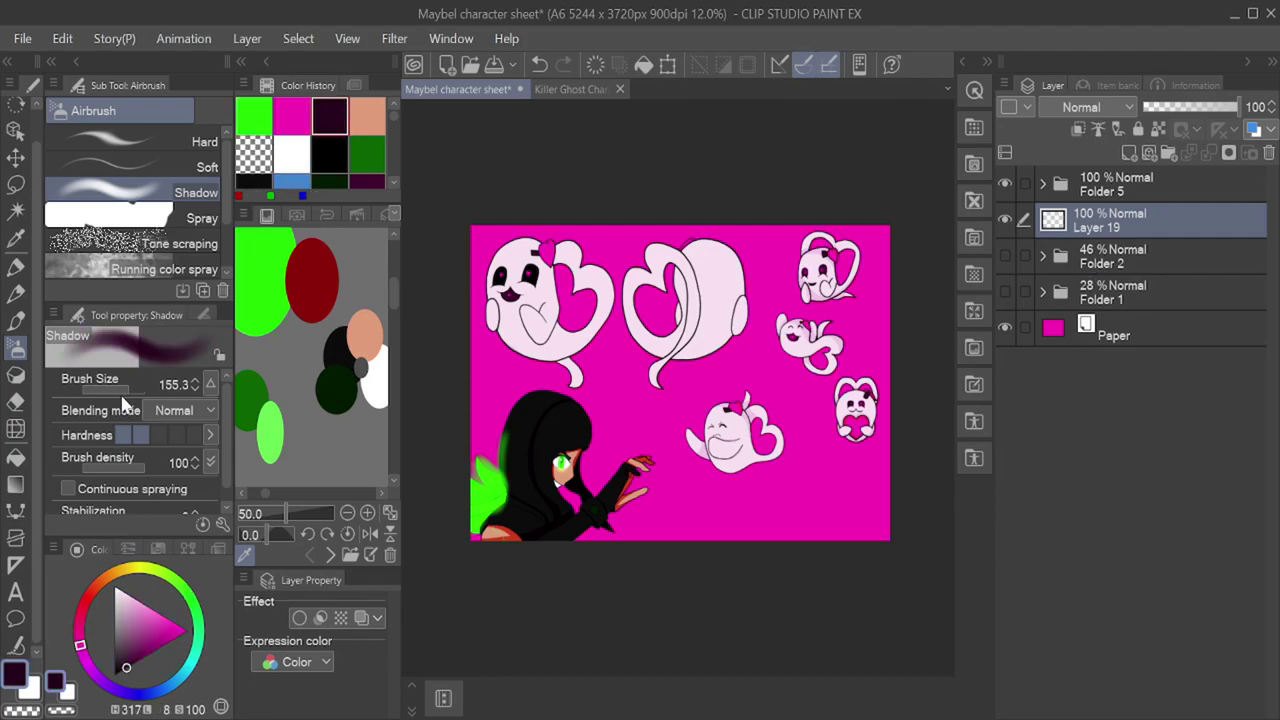
click(132, 391)
mouse_move(530, 388)
mouse_down()
mouse_move(490, 325)
mouse_move(526, 238)
mouse_move(546, 275)
mouse_move(565, 248)
mouse_move(596, 335)
mouse_up()
mouse_move(562, 488)
mouse_down()
mouse_move(615, 490)
mouse_move(603, 519)
mouse_up()
mouse_move(487, 468)
mouse_down()
mouse_move(494, 448)
mouse_move(578, 452)
mouse_up()
mouse_move(752, 481)
mouse_down()
mouse_move(695, 441)
mouse_move(742, 432)
mouse_move(816, 363)
mouse_move(858, 270)
mouse_move(803, 234)
mouse_move(815, 375)
mouse_up()
mouse_move(635, 265)
mouse_down()
mouse_move(637, 333)
mouse_move(692, 352)
mouse_move(730, 254)
mouse_move(666, 316)
mouse_move(654, 280)
mouse_move(720, 248)
mouse_up()
mouse_move(690, 420)
mouse_down()
mouse_move(650, 480)
mouse_move(603, 497)
mouse_up()
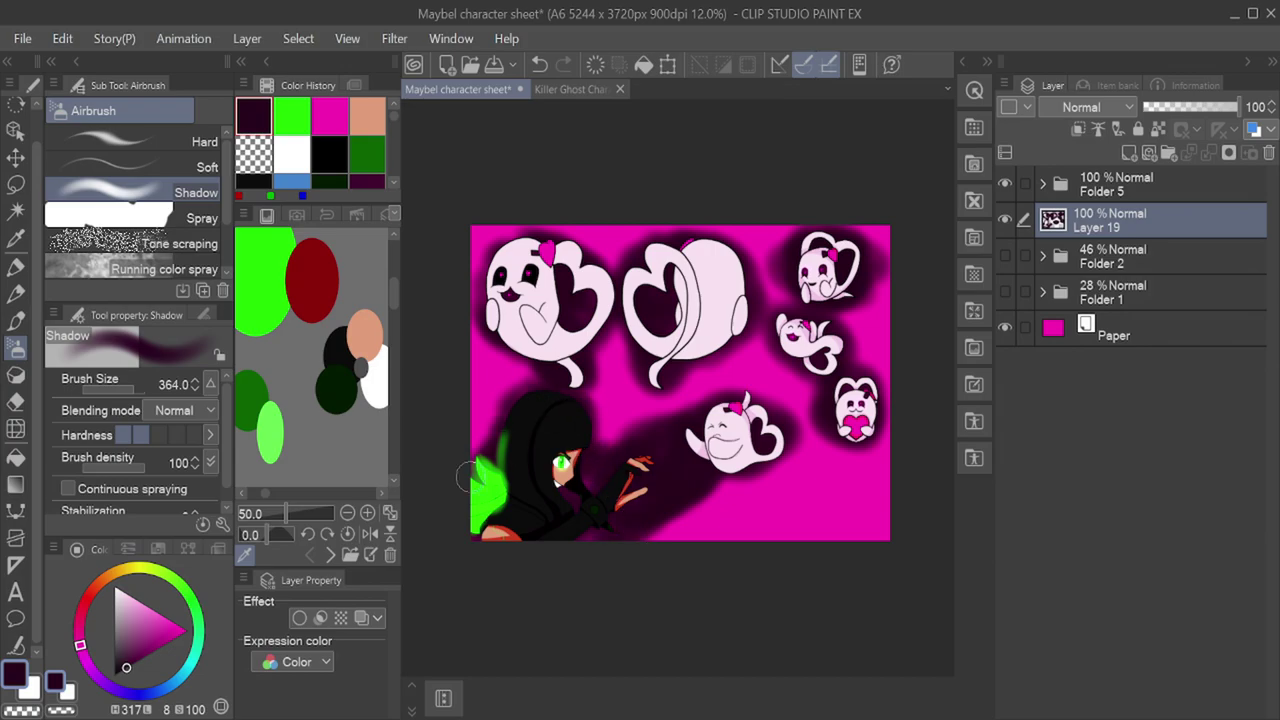
Step: On a new layer above Folder 5, outline a jagged bright green shape around the human figure's hands with the Milli pen at size 18.5
click(1069, 190)
click(1129, 152)
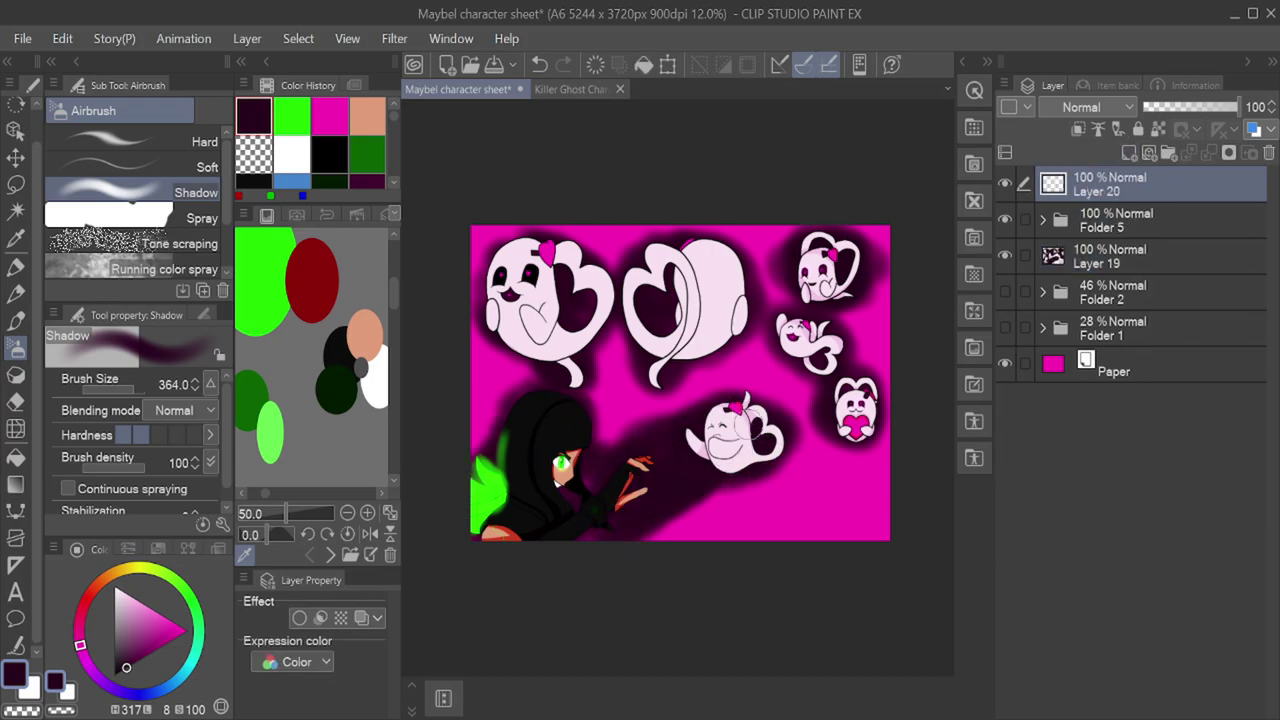
scroll(692, 502, up, 3)
click(292, 115)
key(p)
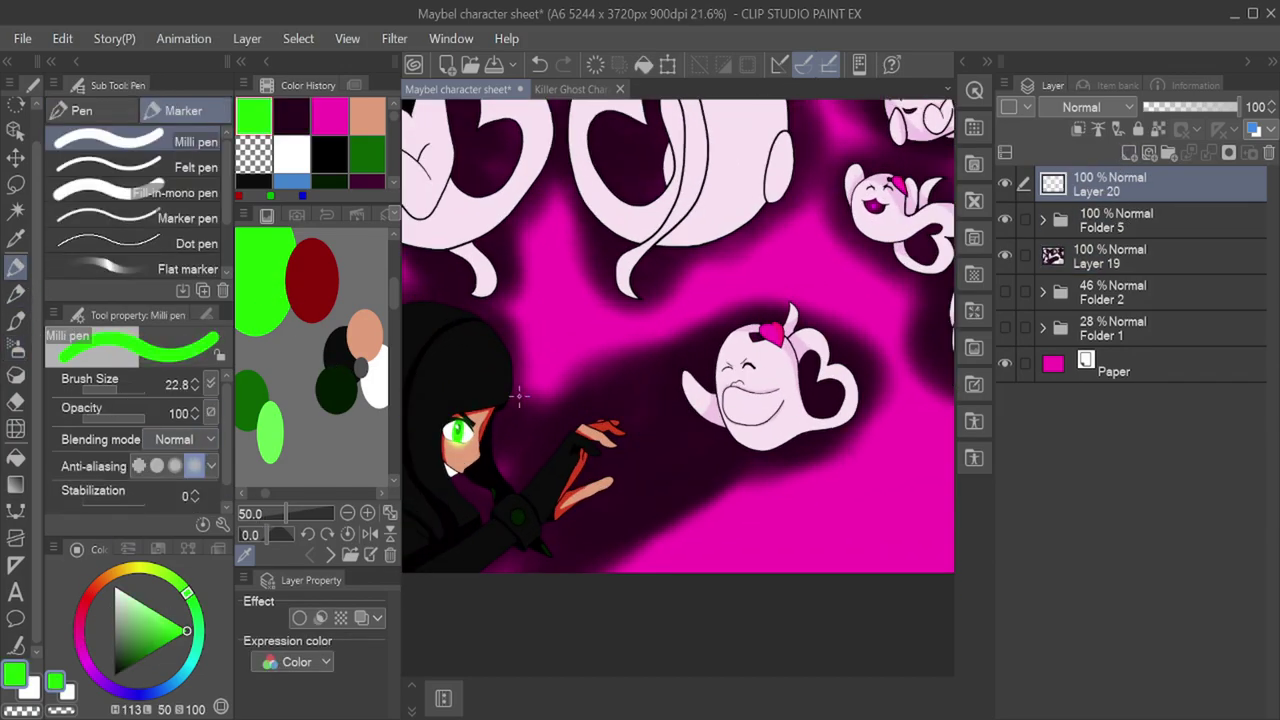
click(113, 392)
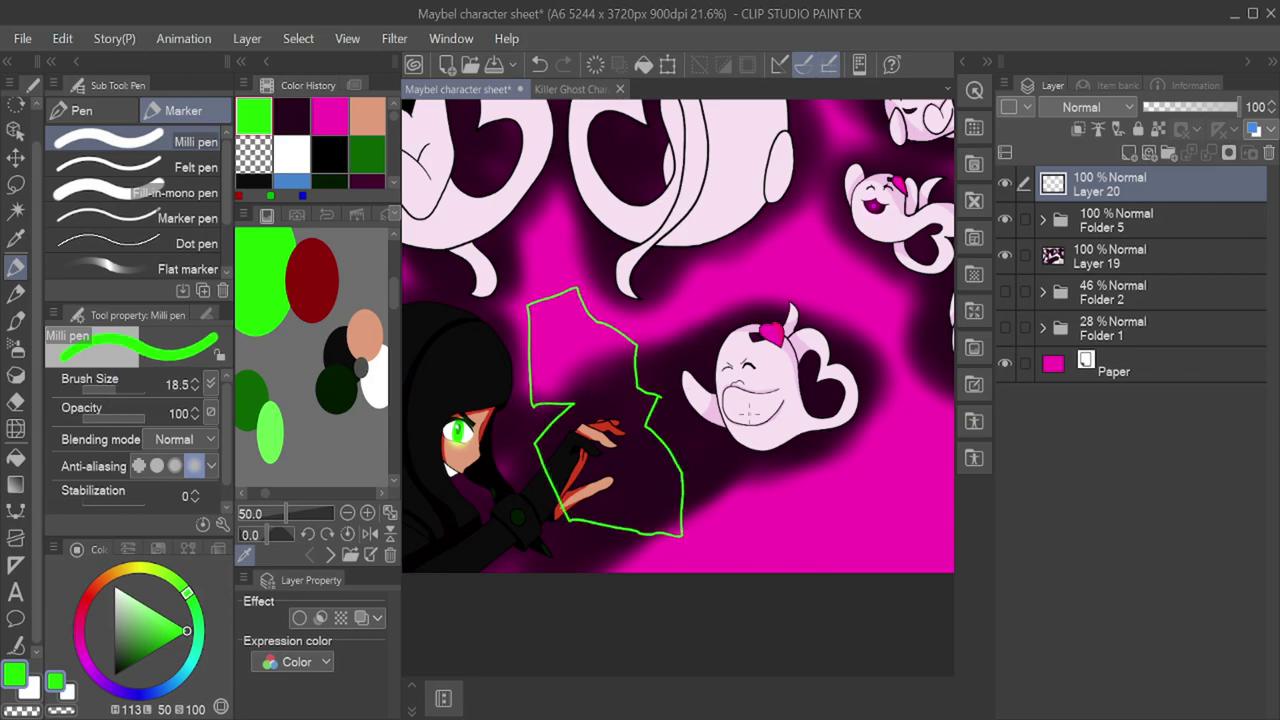
Step: Hide Folder 5 and Layer 19, and fill the jagged outline on Layer 20 with bright green
click(15, 455)
click(1005, 219)
click(1005, 255)
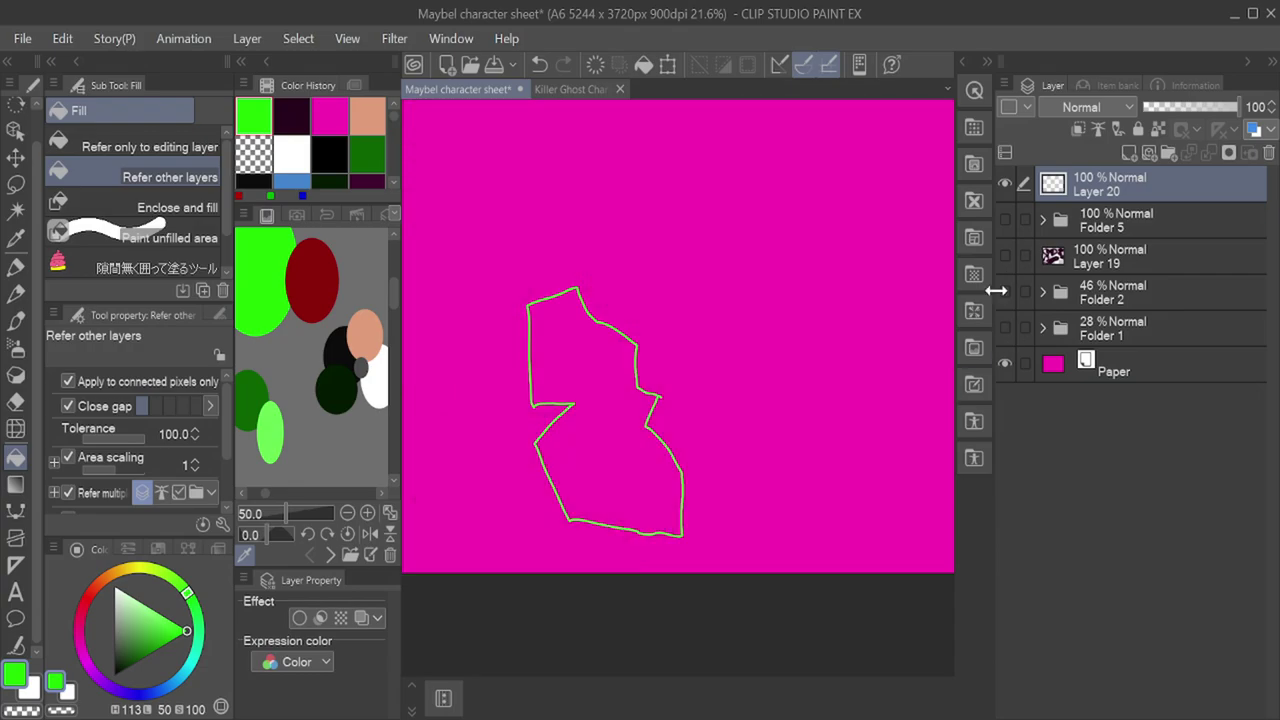
click(642, 442)
click(1005, 328)
click(1005, 328)
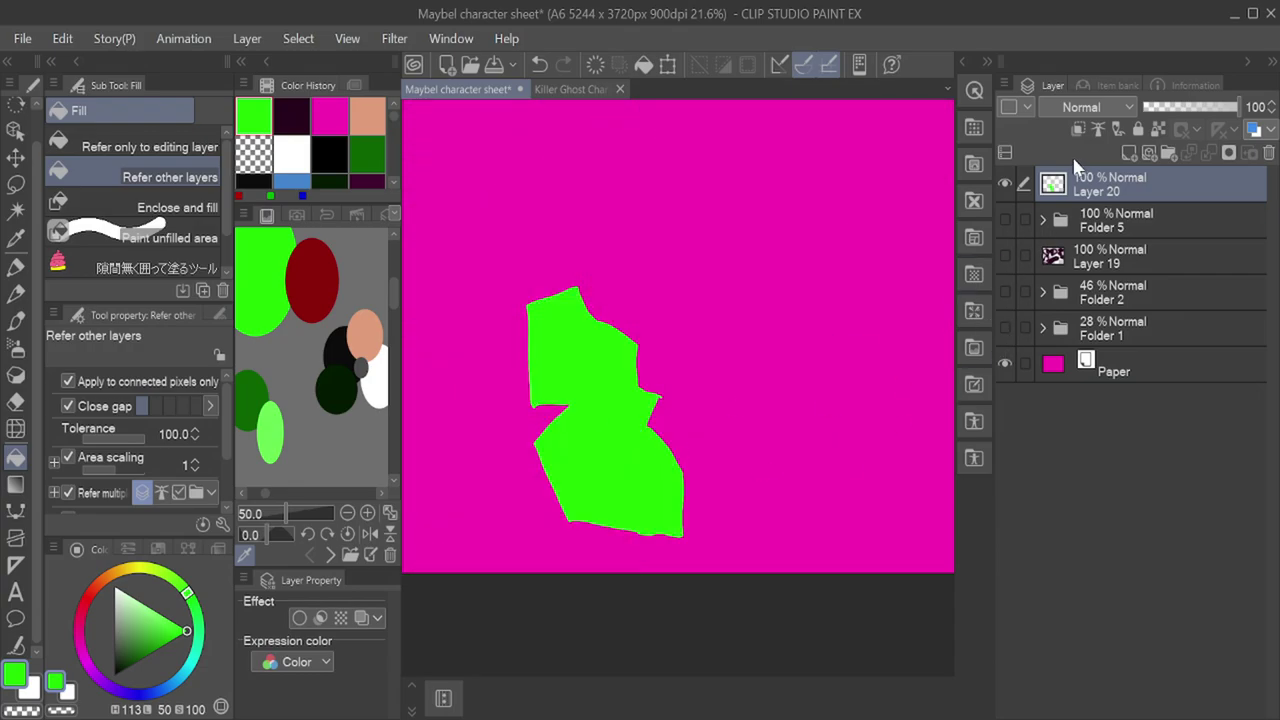
Step: On a new layer, with the Paper layer hidden, outline a large angular magenta shape beside the green one using the Milli pen
click(1129, 153)
click(329, 117)
click(15, 291)
click(15, 268)
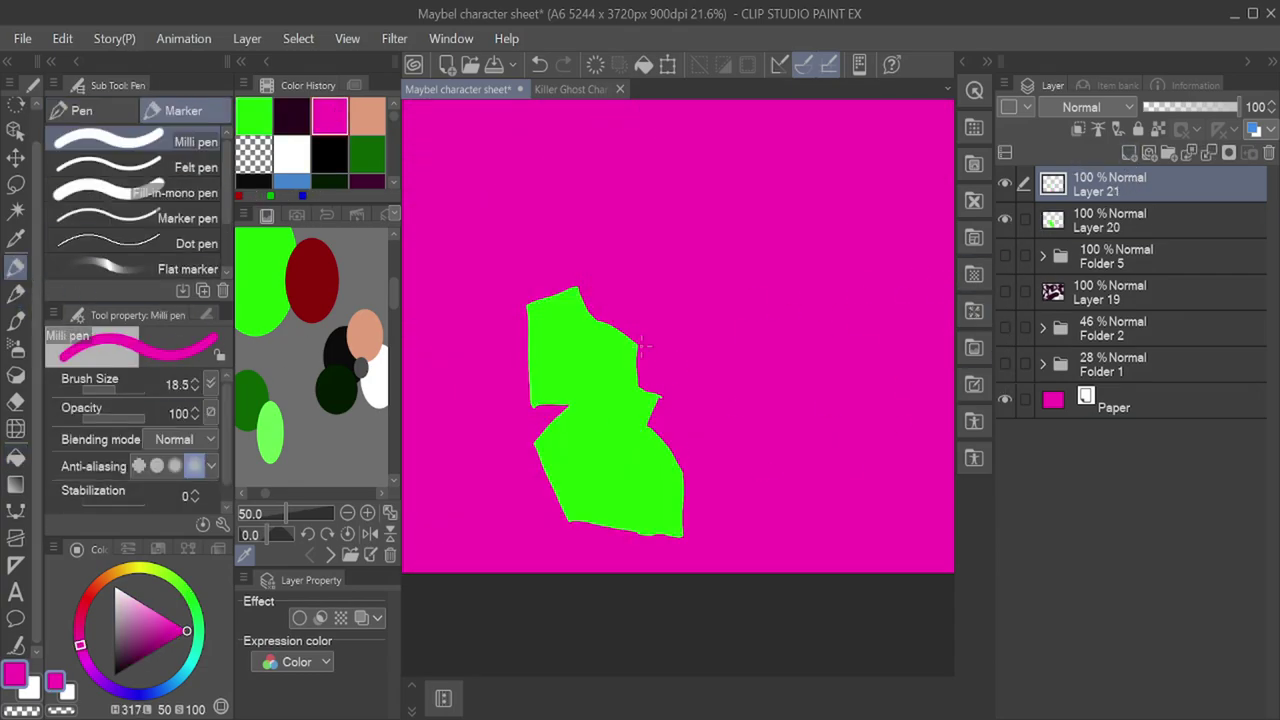
click(1005, 400)
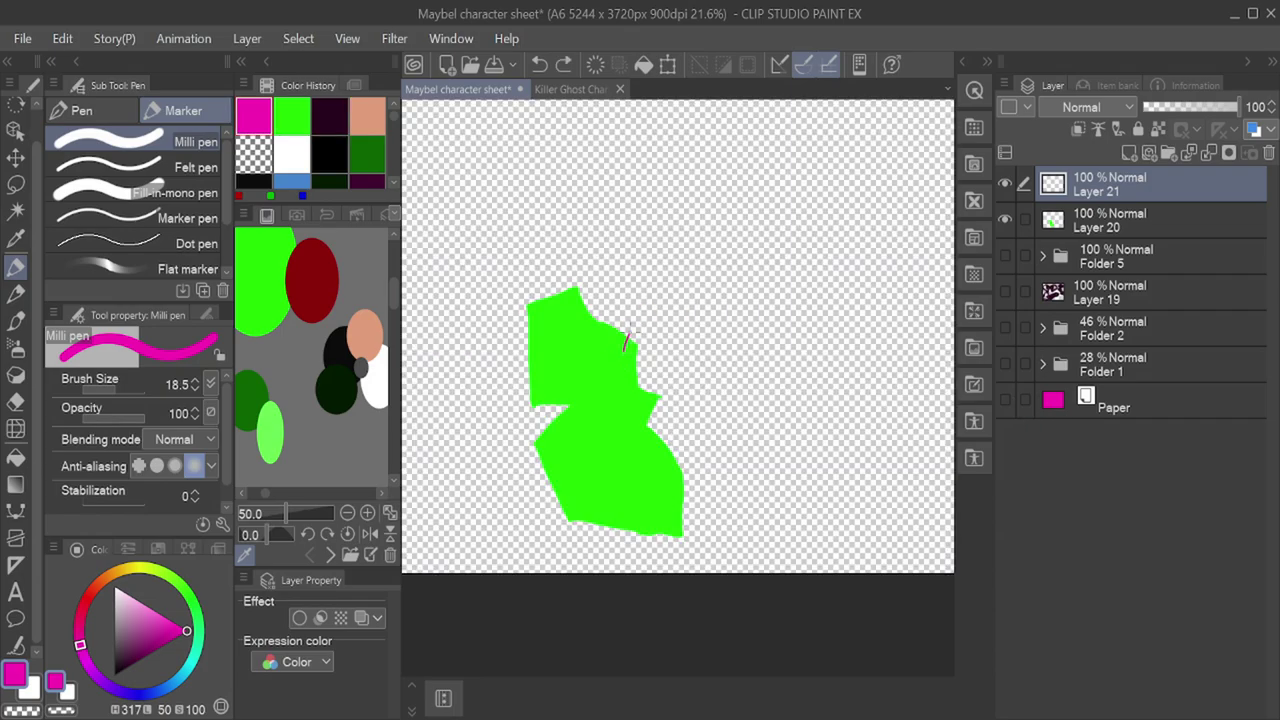
drag(870, 254, 731, 491)
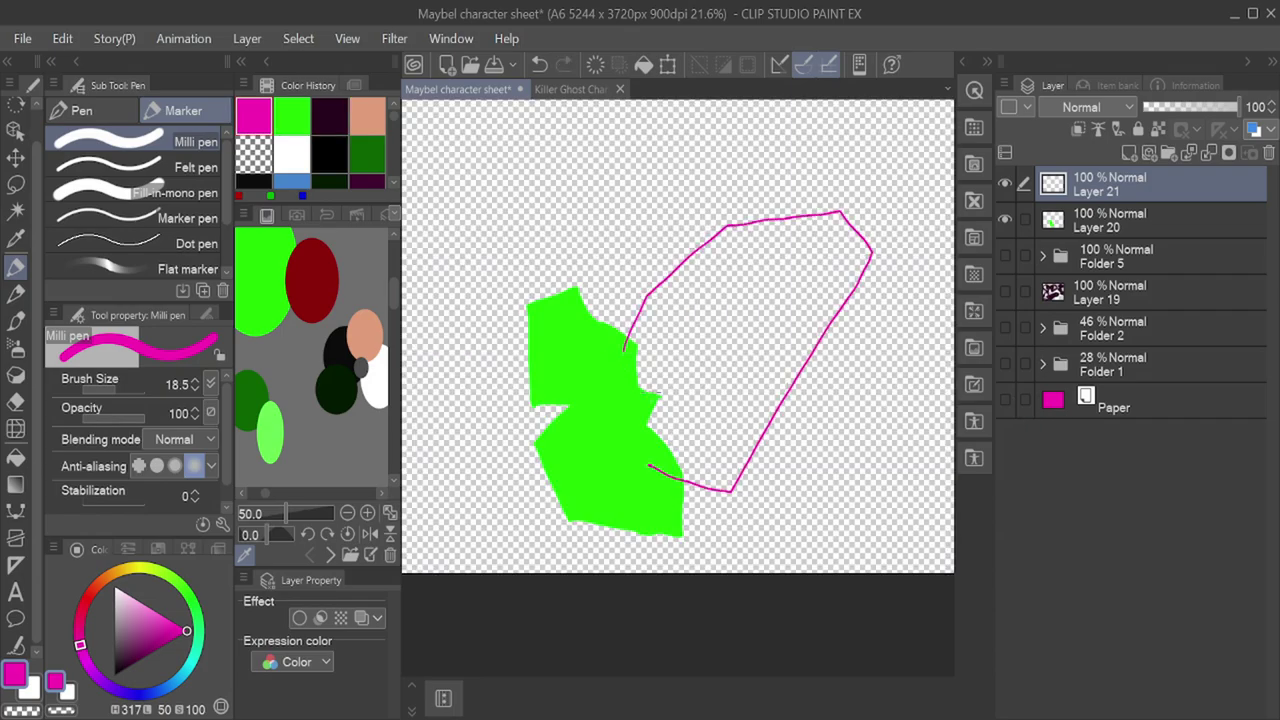
Step: Close and fill the magenta shape with Layer 20 hidden, and put both shape layers into a new folder with Layer 20 above Layer 21
click(1005, 219)
key(g)
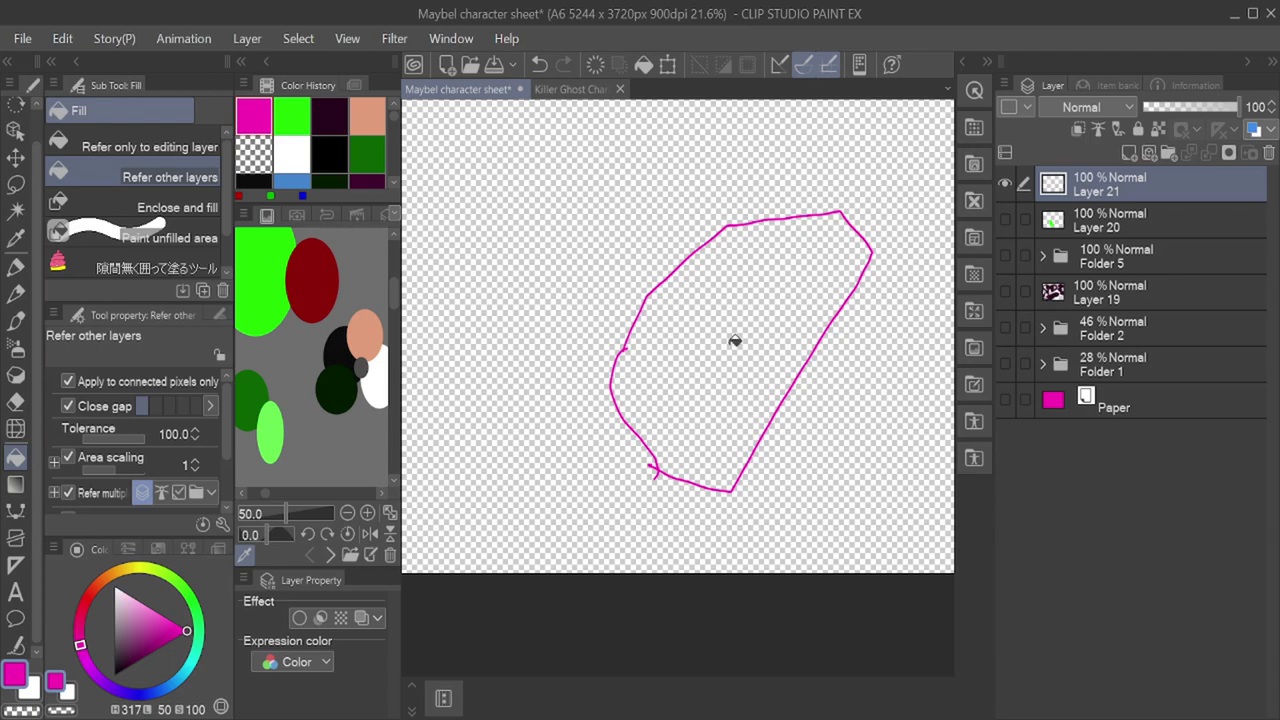
click(736, 338)
drag(1145, 219, 1172, 160)
click(1168, 153)
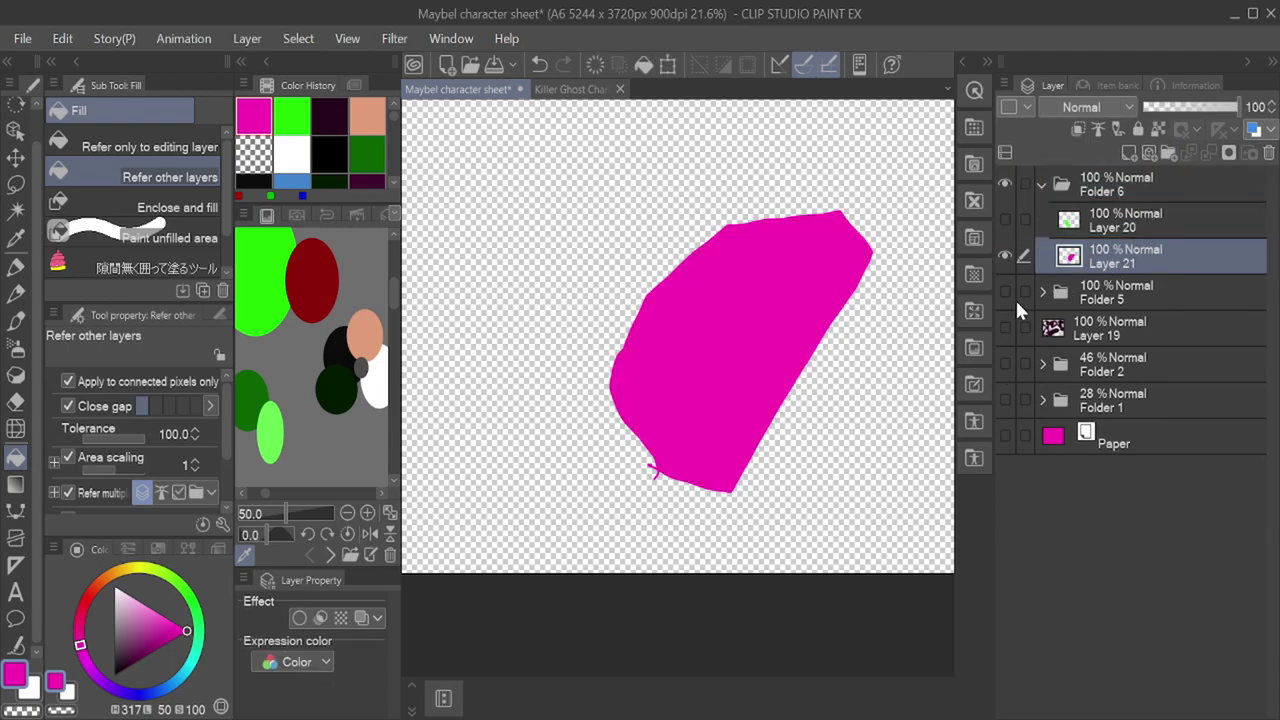
Step: Show Folder 5 and Layer 20, and transform Folder 6 to shift both shapes closer to the human figure
click(1005, 293)
click(1005, 220)
scroll(808, 334, down, 3)
scroll(875, 265, up, 2)
click(1130, 186)
click(668, 66)
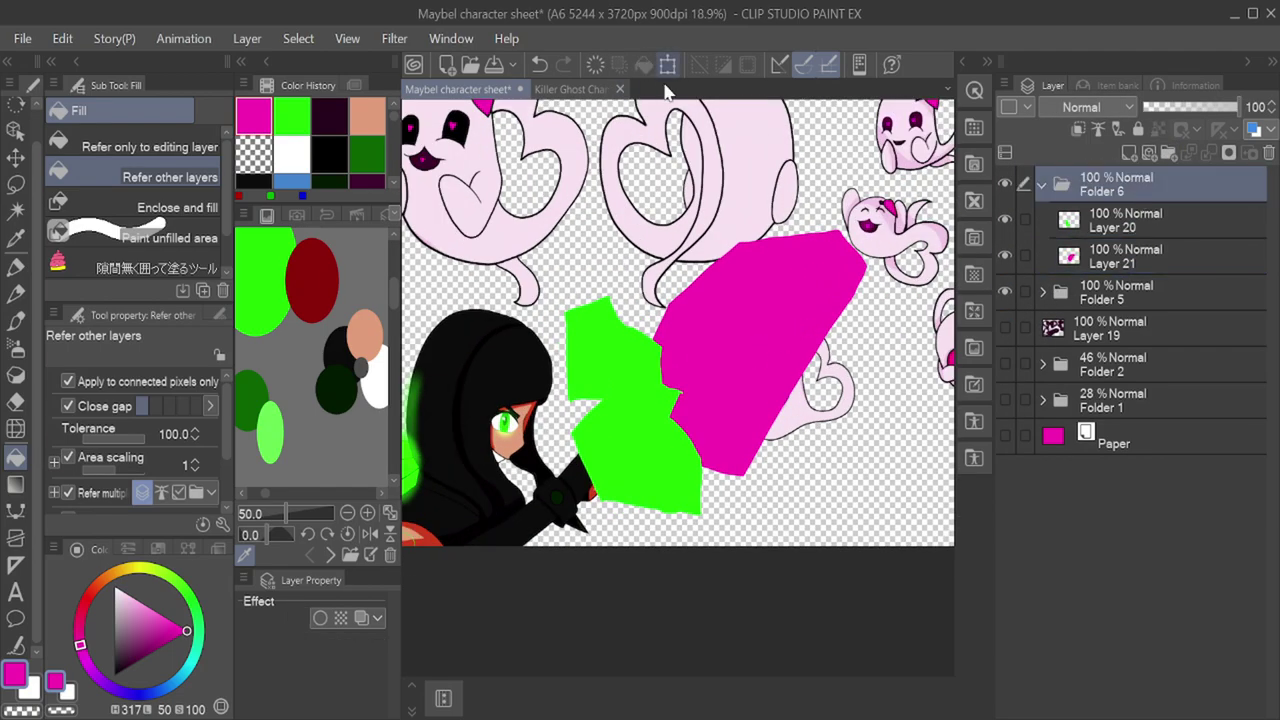
key(Return)
Step: Show the Paper layer and Layer 19 again, and set Folder 6's blending mode to Lighten
click(1005, 435)
click(1005, 327)
scroll(1070, 110, down, 3)
scroll(1068, 114, down, 4)
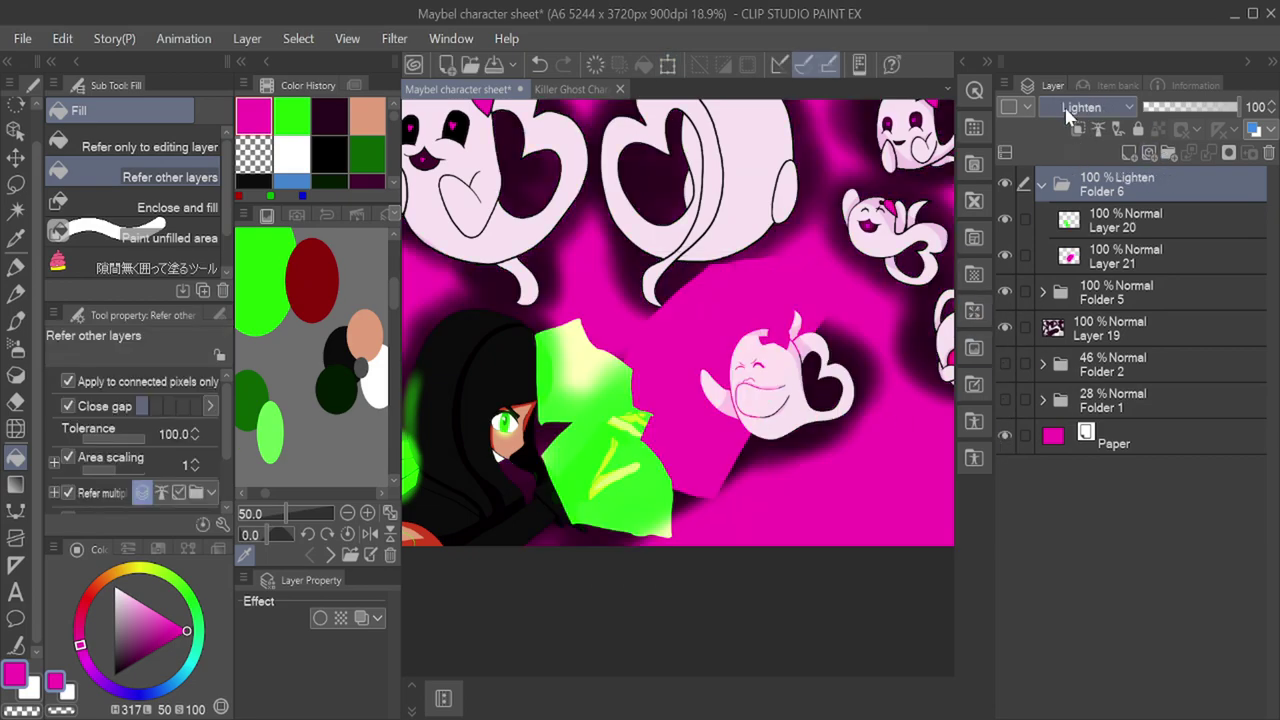
scroll(686, 371, up, 2)
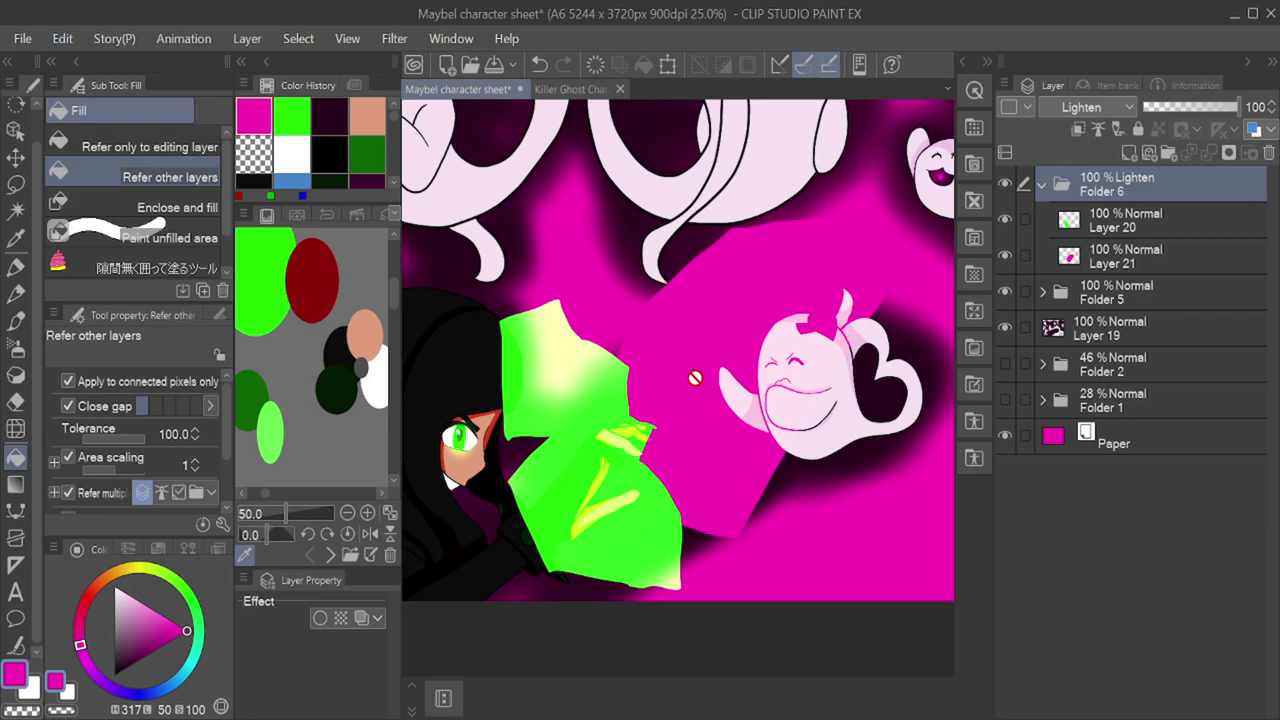
Step: On a new layer in Folder 6, draw a darker green inner contour following the edges of the green shape with the Milli pen
key(ctrl+shift+n)
click(264, 291)
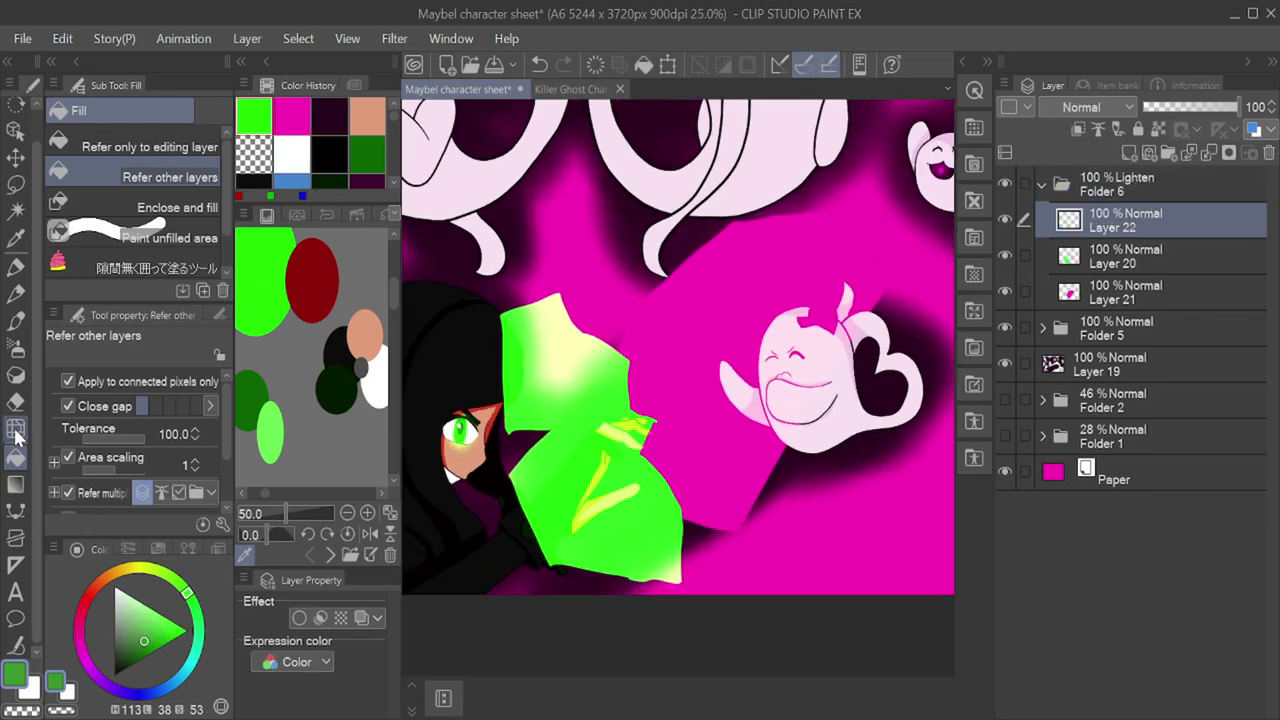
key(p)
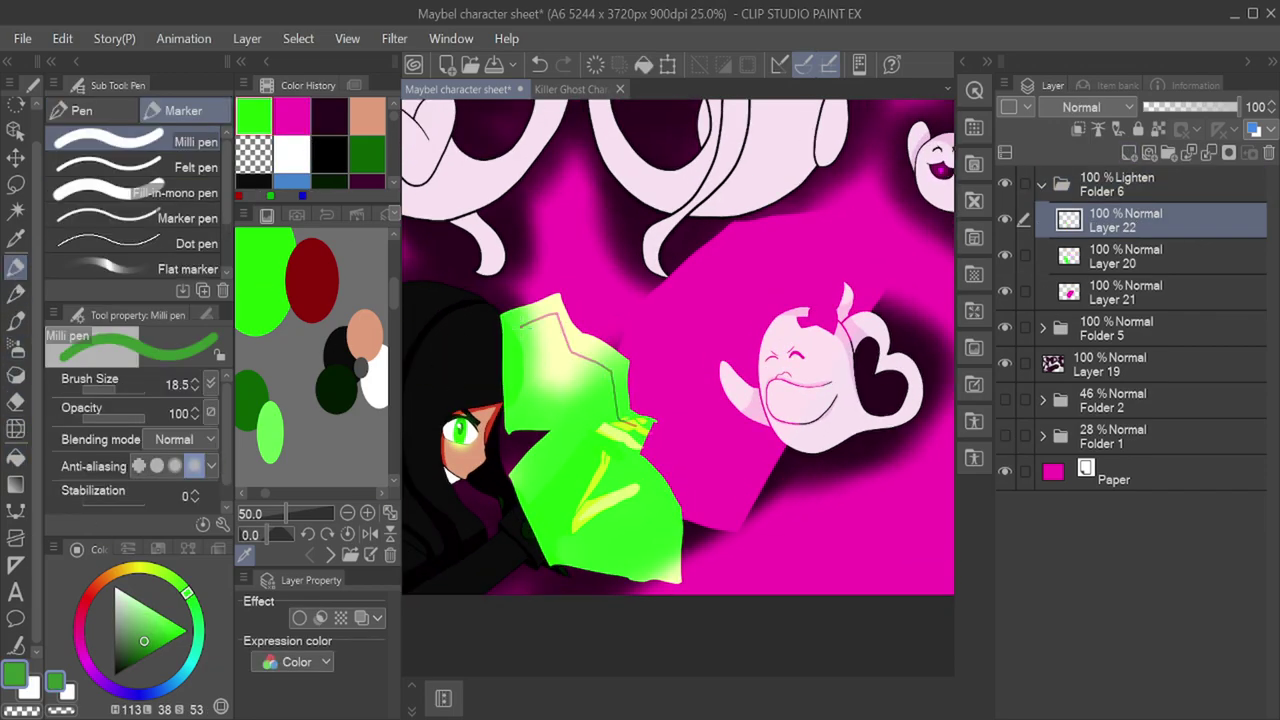
drag(546, 440, 530, 512)
key(ctrl+z)
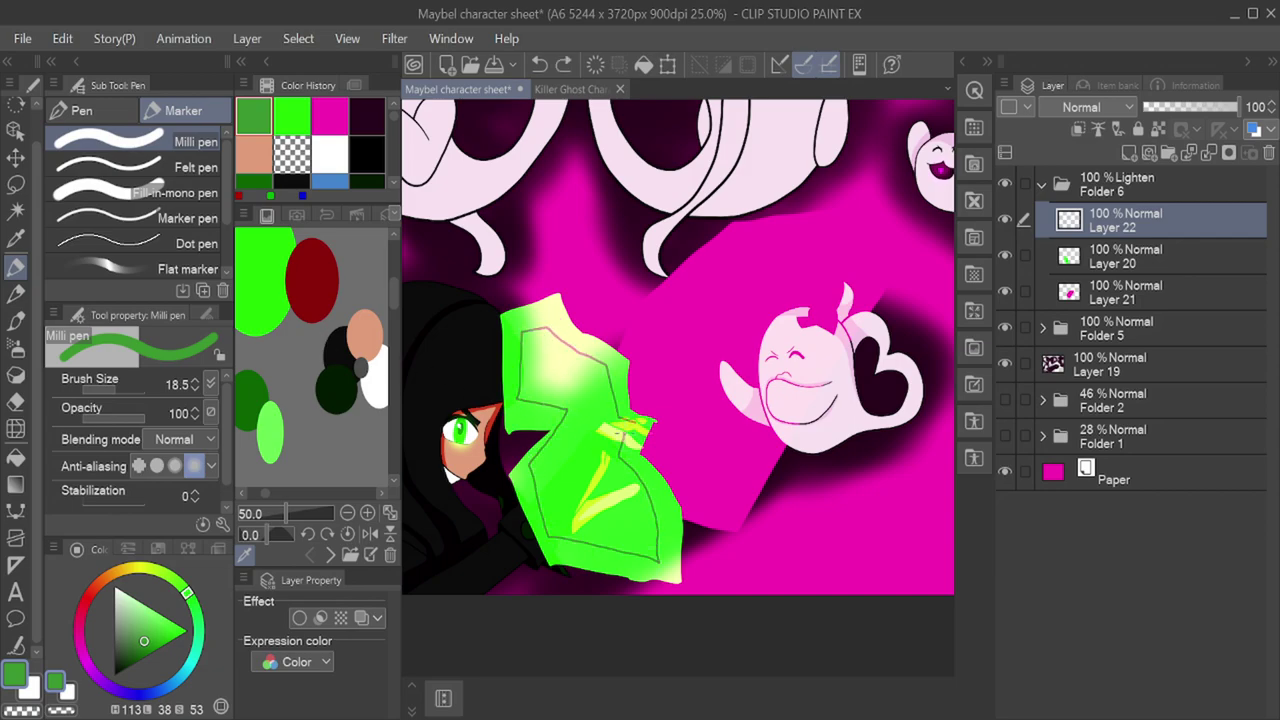
Step: Draw dark purple inner contour lines along the magenta shape on Layer 22, and trim them with the Vector eraser at size 139.6
click(338, 102)
click(137, 661)
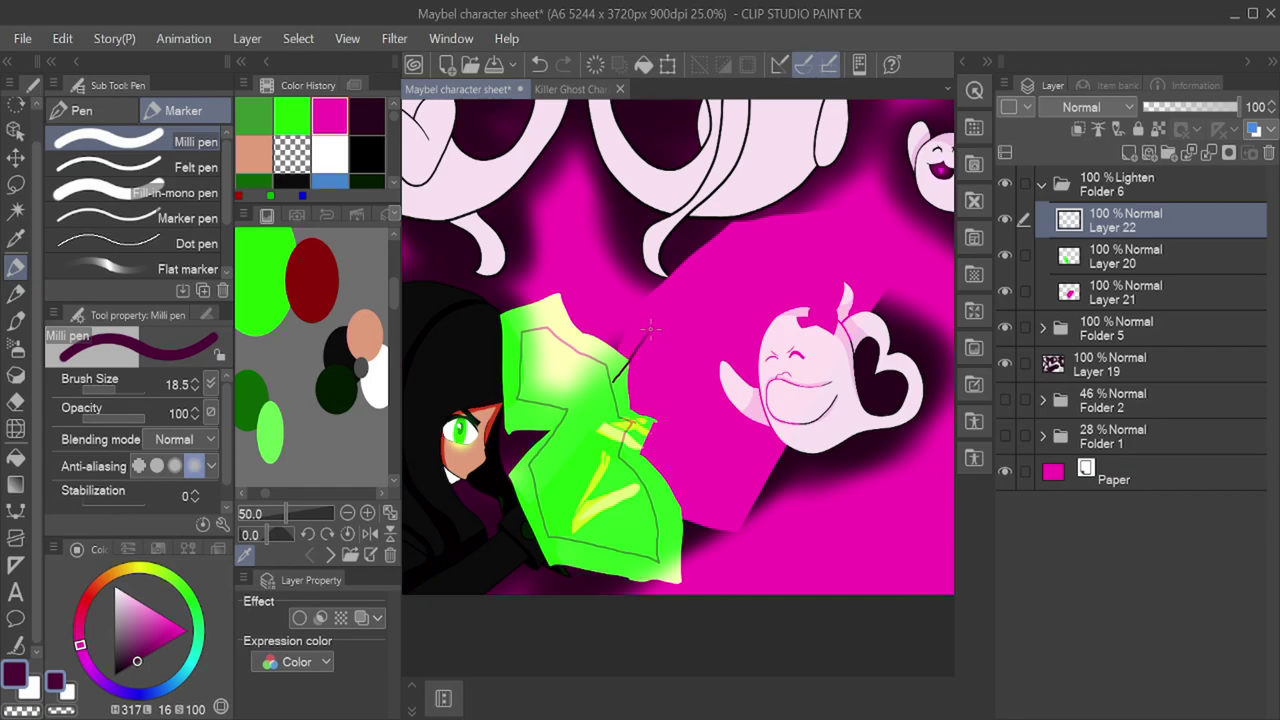
drag(657, 498, 655, 497)
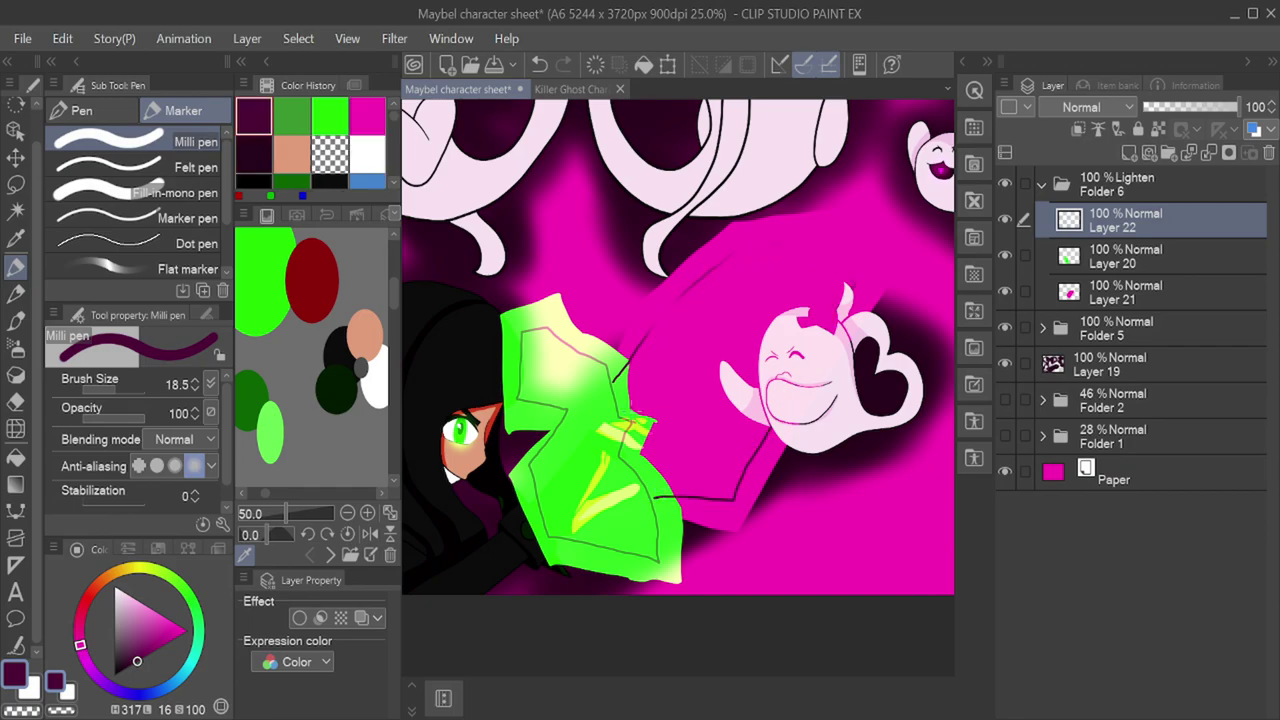
key(e)
click(123, 394)
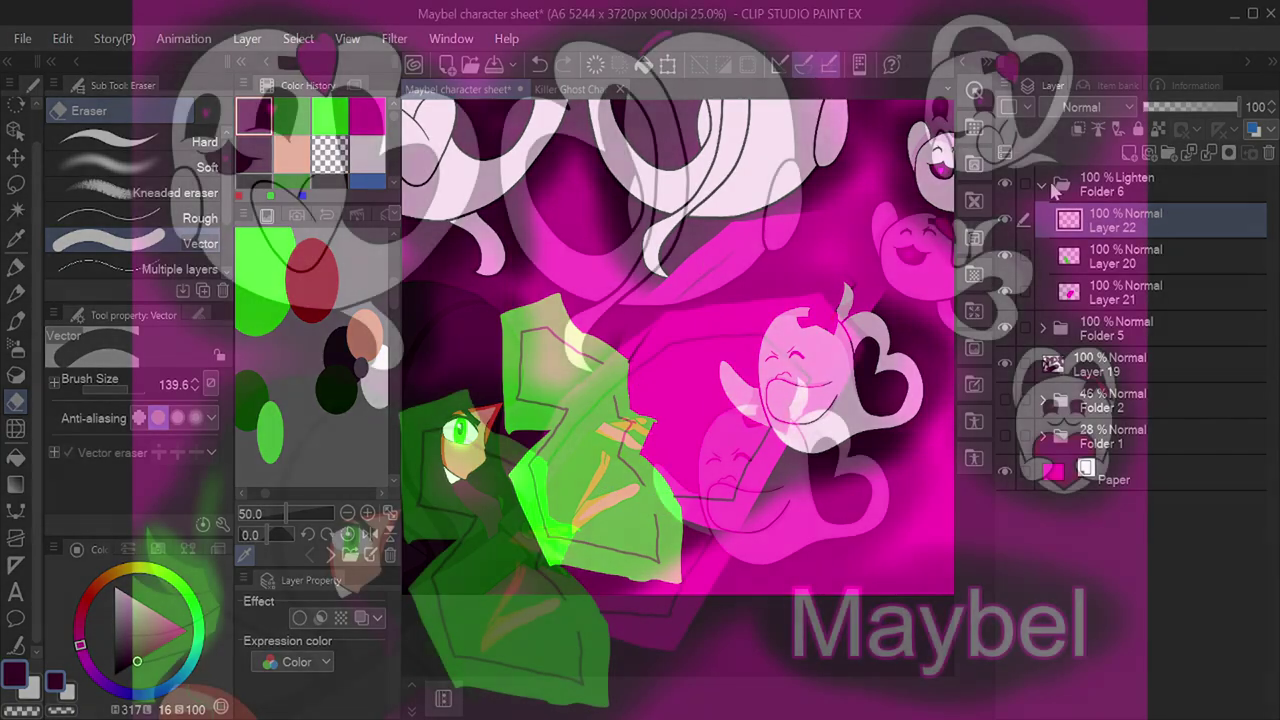